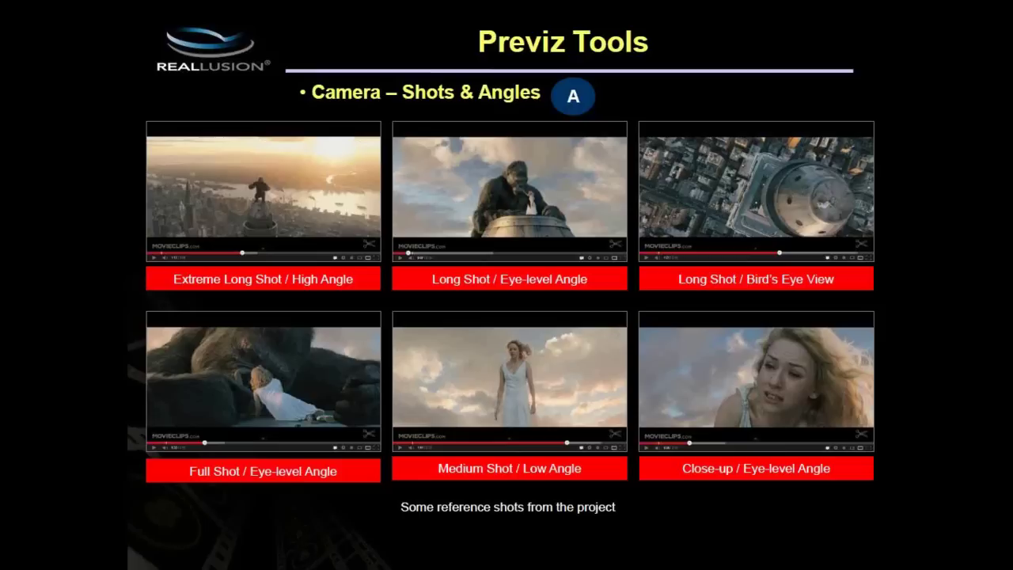
Advance to the Gangster Story Live Demo slide and exit the full-screen presentation.
key(Right)
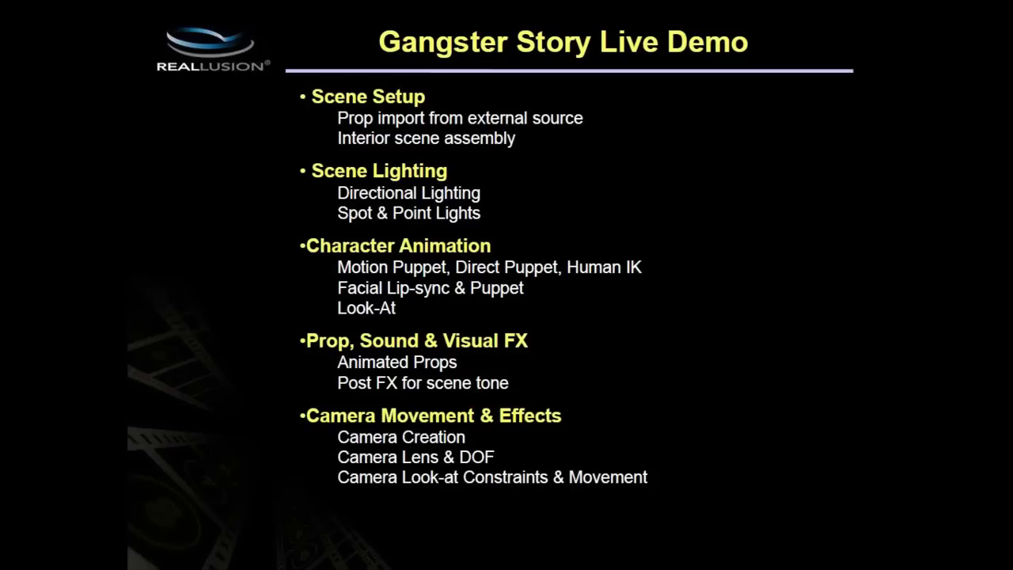
key(Escape)
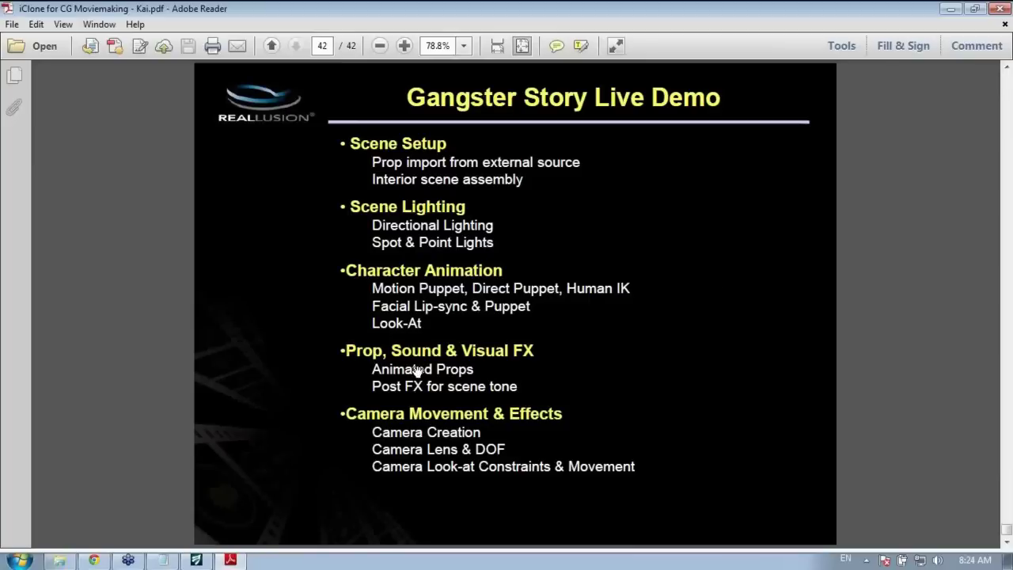
Switch to the links file in Notepad, copy the youtu.be link from it, and minimize the file's window.
click(172, 562)
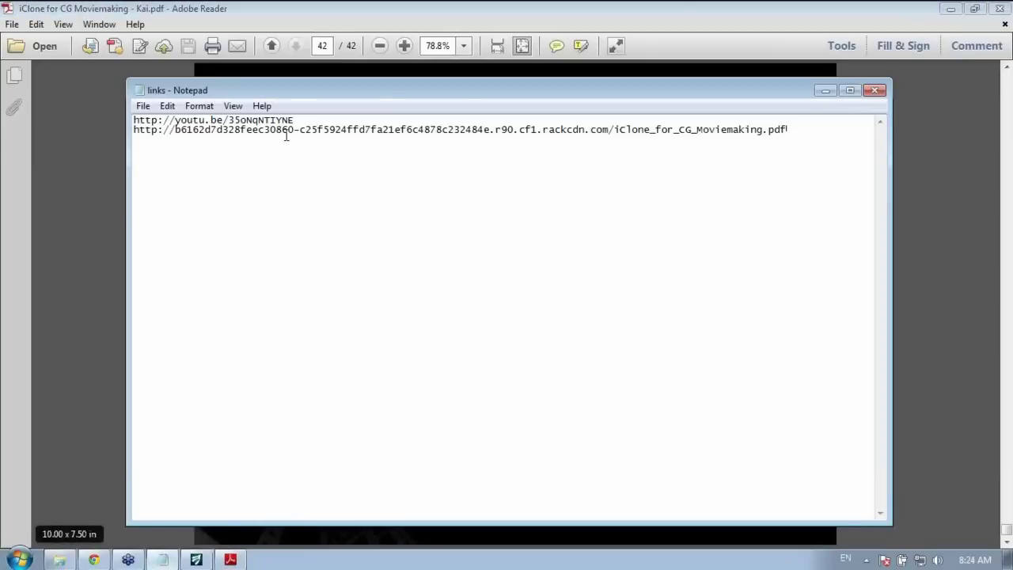
drag(298, 119, 158, 119)
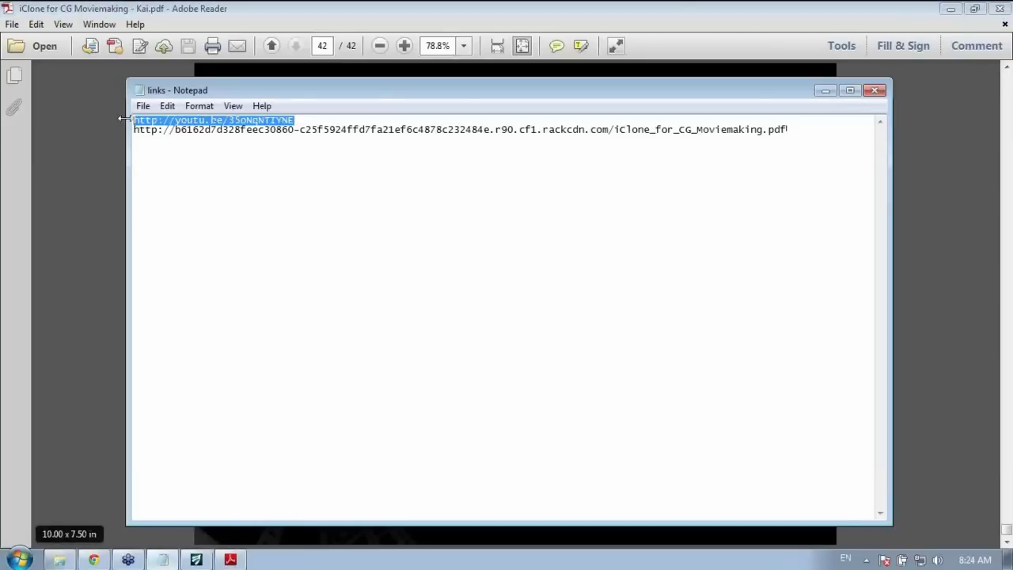
right_click(155, 123)
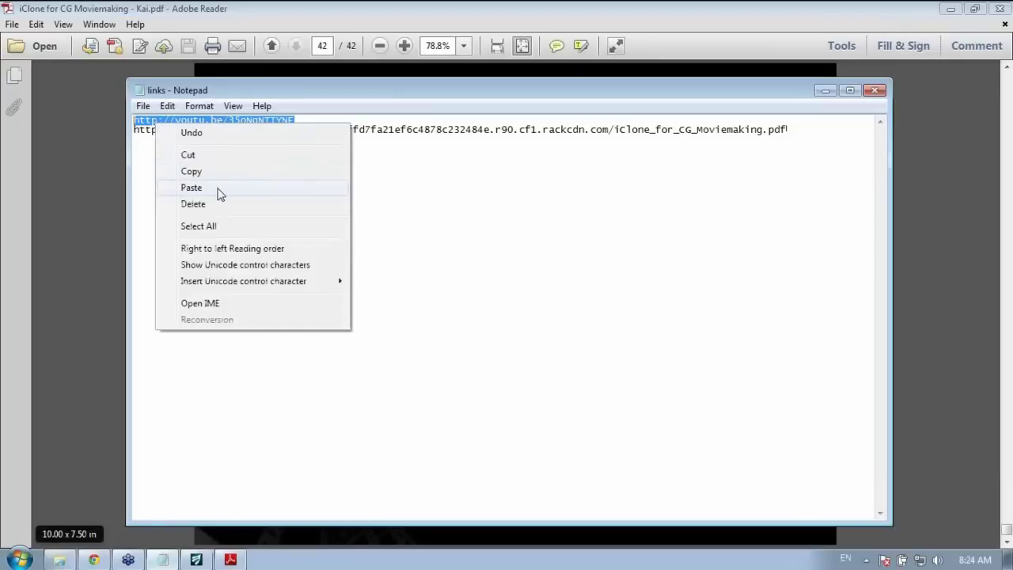
click(216, 171)
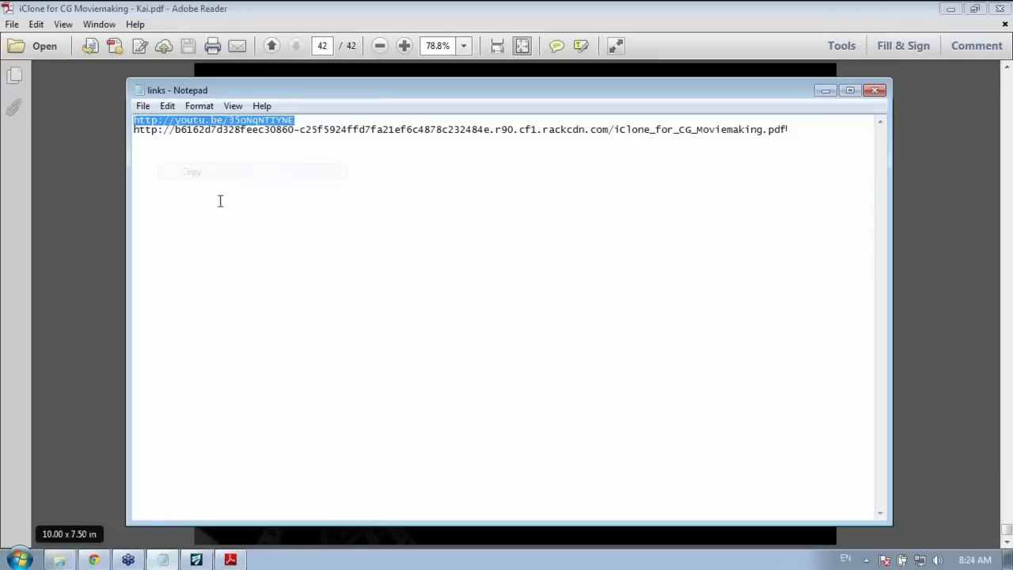
click(147, 561)
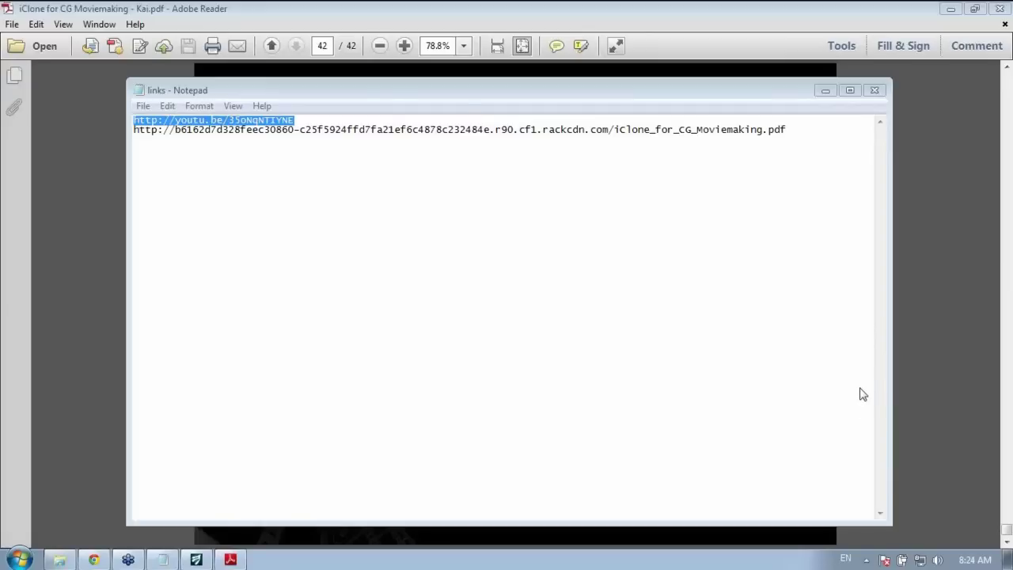
drag(662, 92, 583, 92)
drag(705, 100, 670, 83)
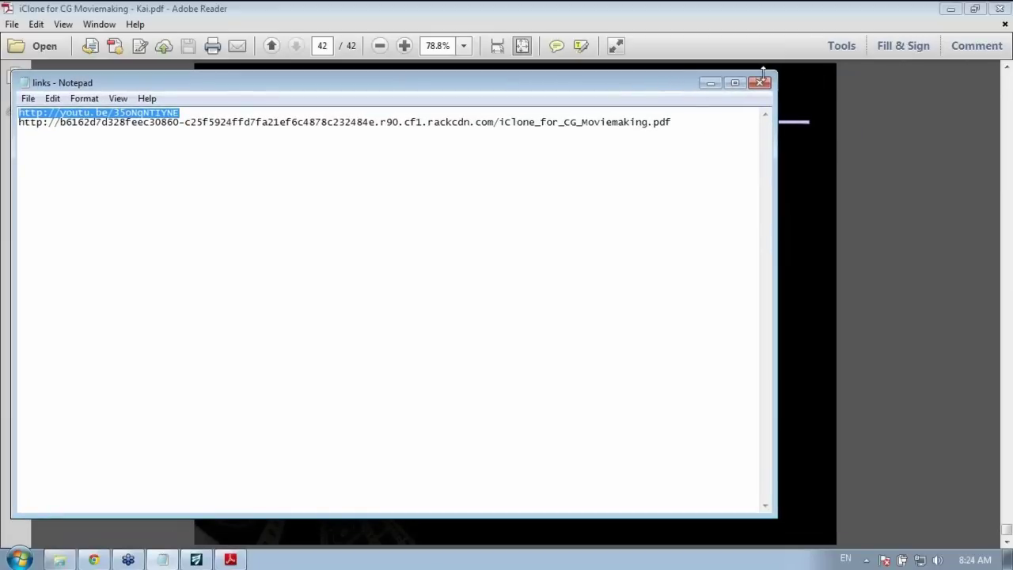
click(710, 84)
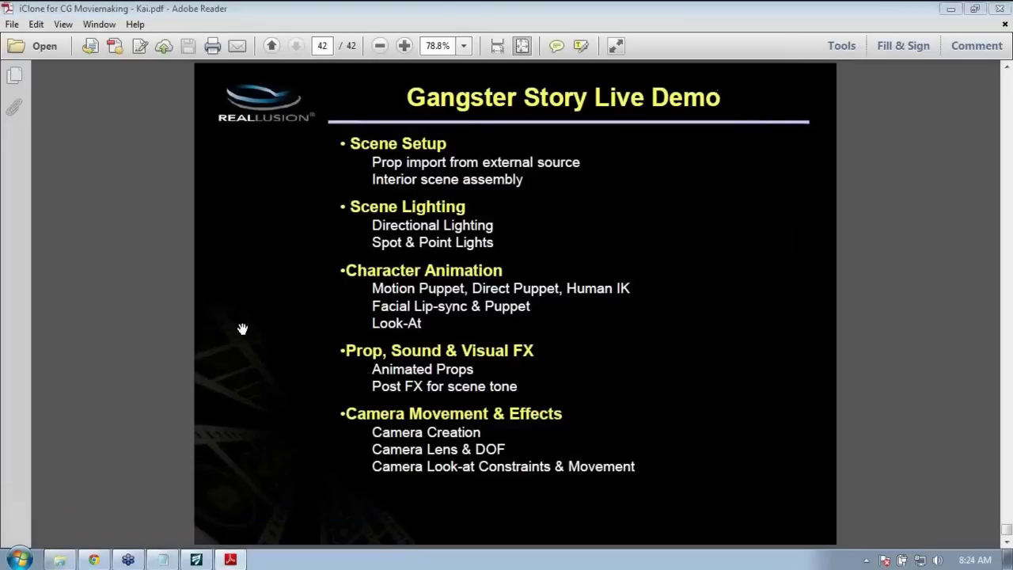
Switch to iClone and change the viewport to the Preview Camera.
mouse_move(212, 559)
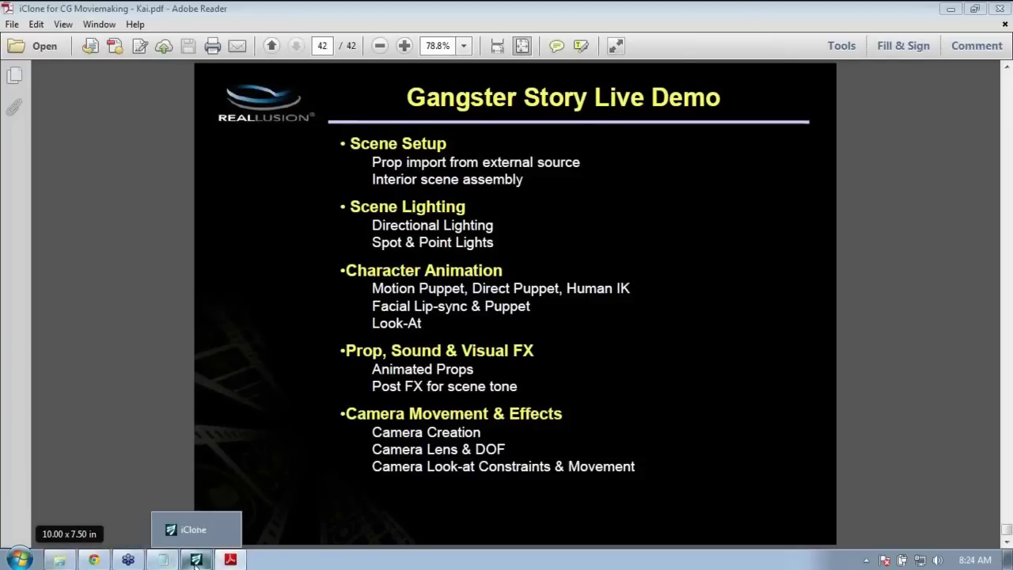
click(194, 559)
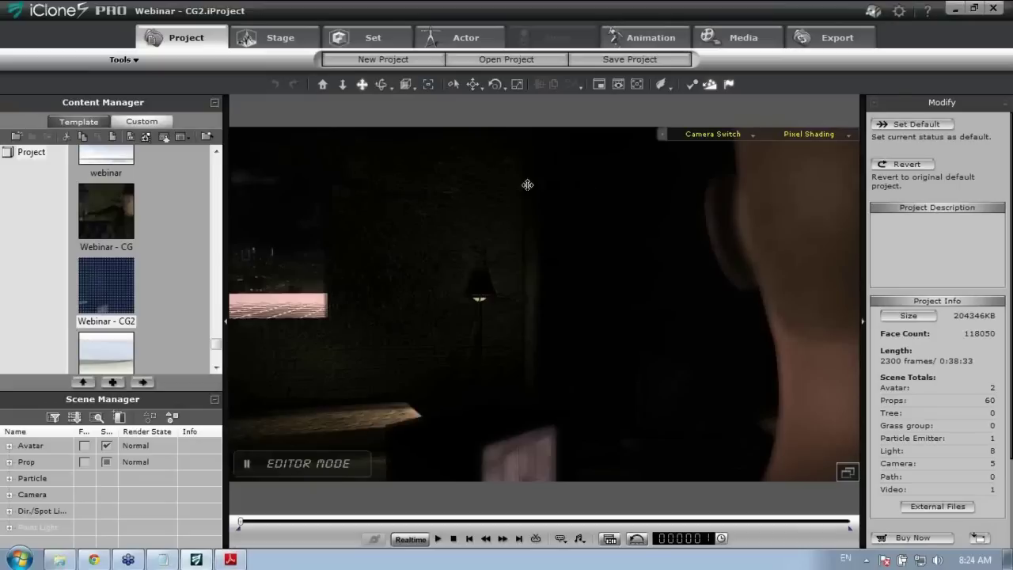
click(739, 134)
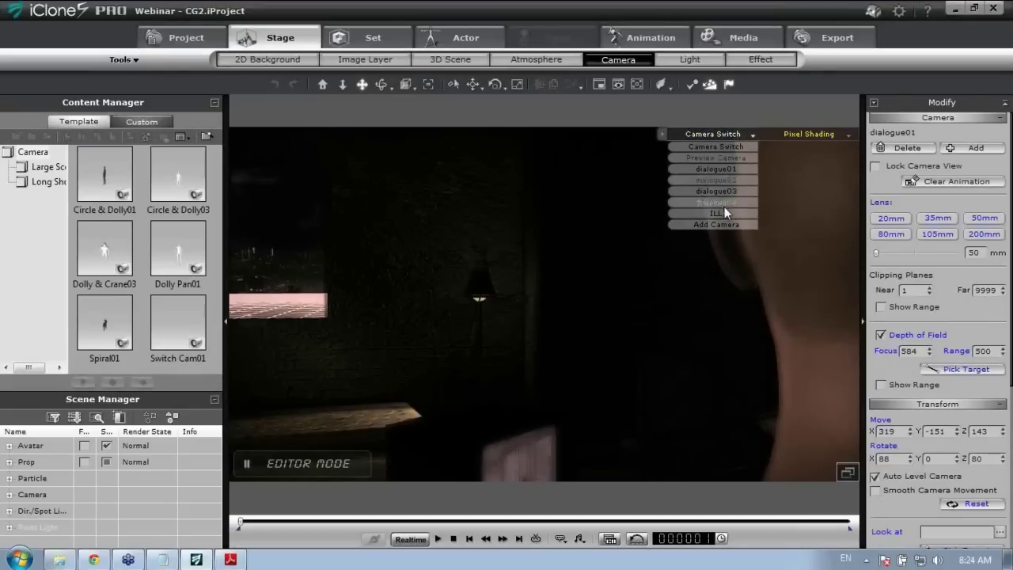
click(719, 157)
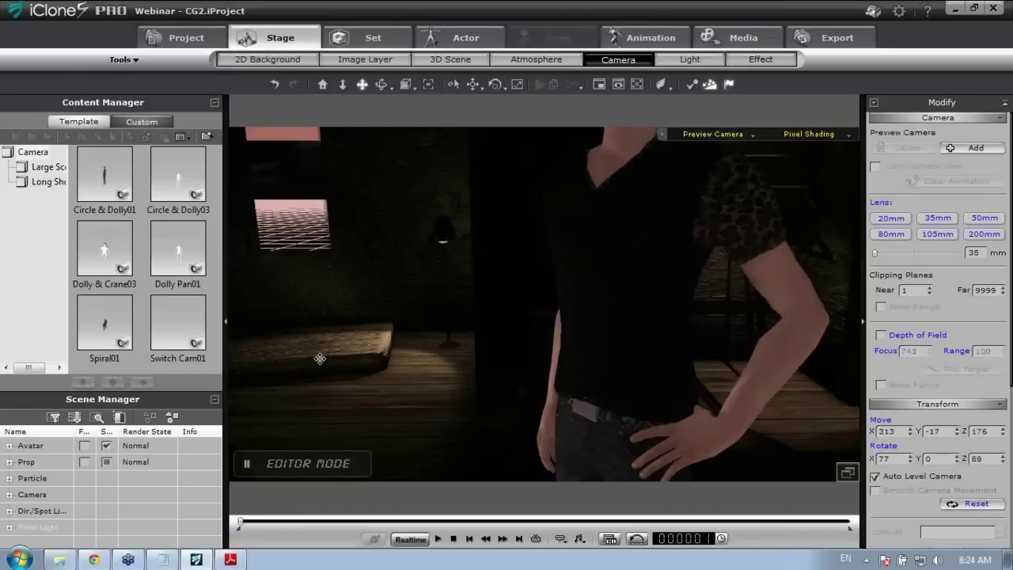
Reframe the preview view to show both characters in the room, and select the avatar seated on the couch.
drag(364, 345, 387, 350)
drag(634, 332, 579, 361)
drag(594, 309, 693, 336)
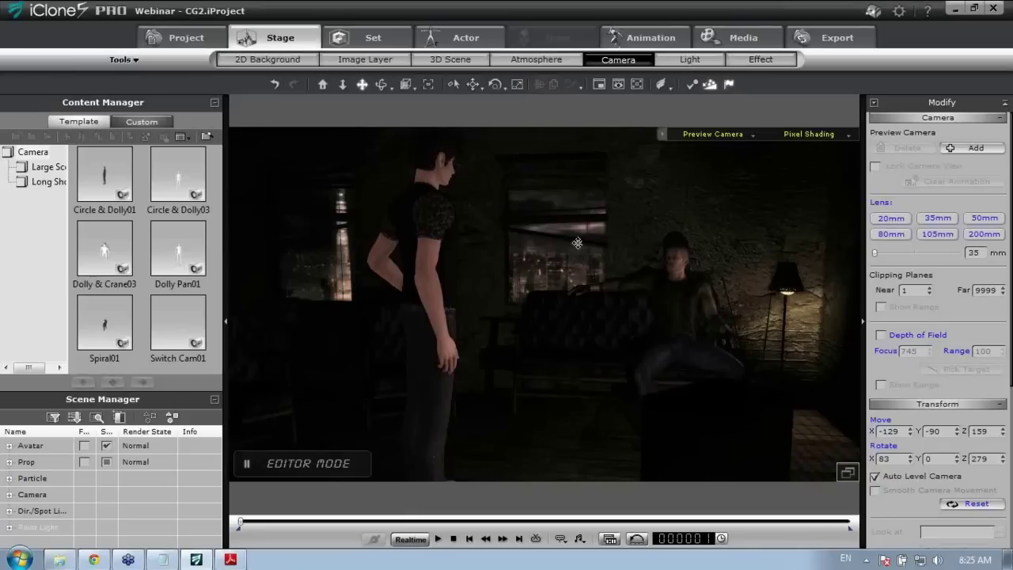
drag(732, 367, 716, 348)
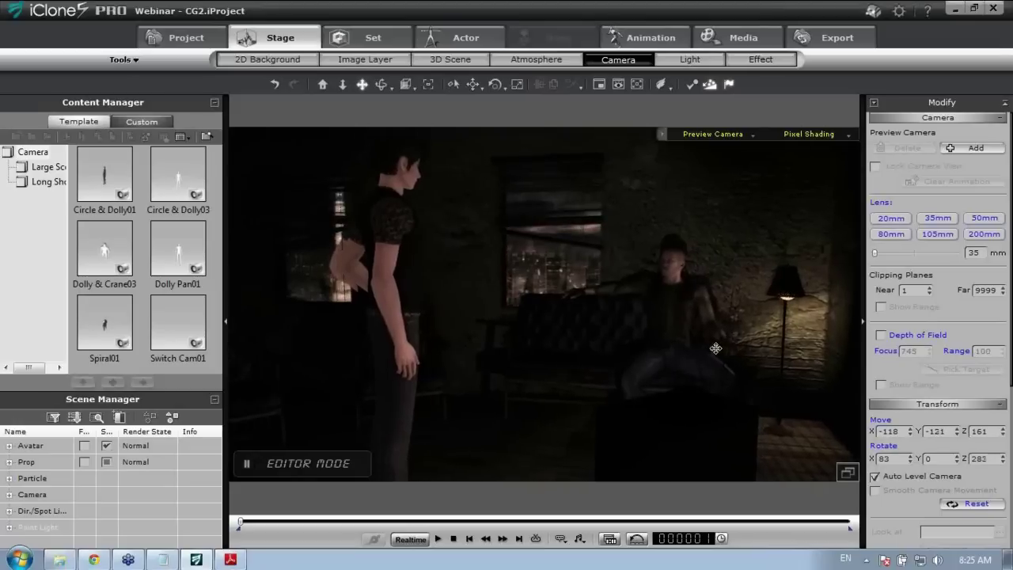
click(667, 305)
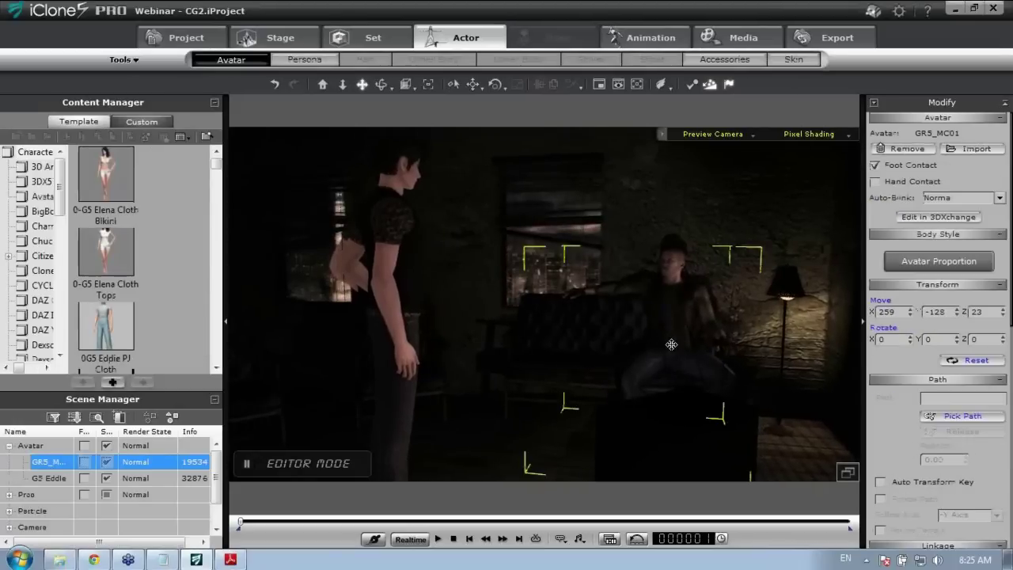
drag(702, 380, 510, 344)
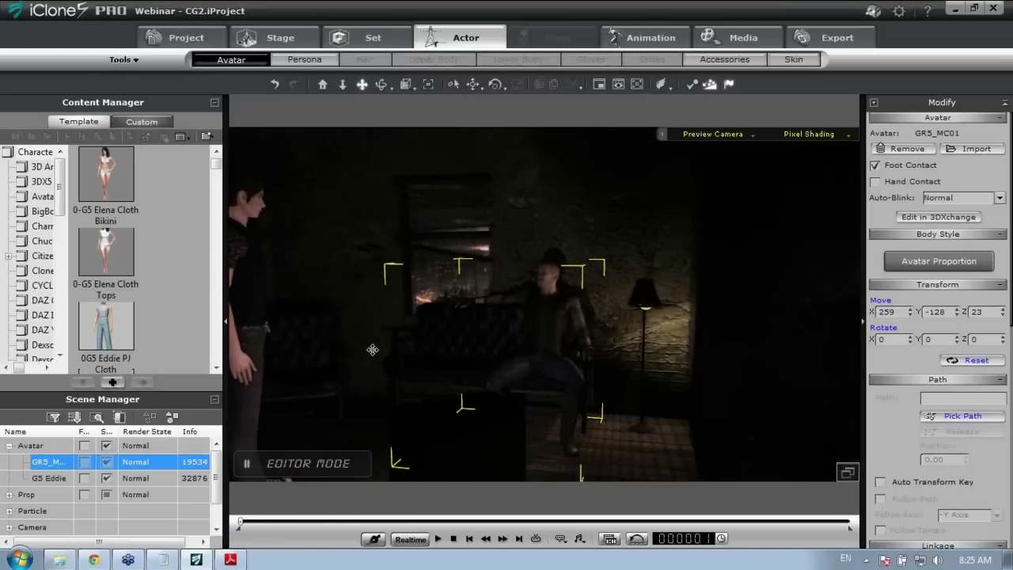
Switch to Chrome and open the iClone 3D Content section of the Reallusion Marketplace.
key(alt+Tab)
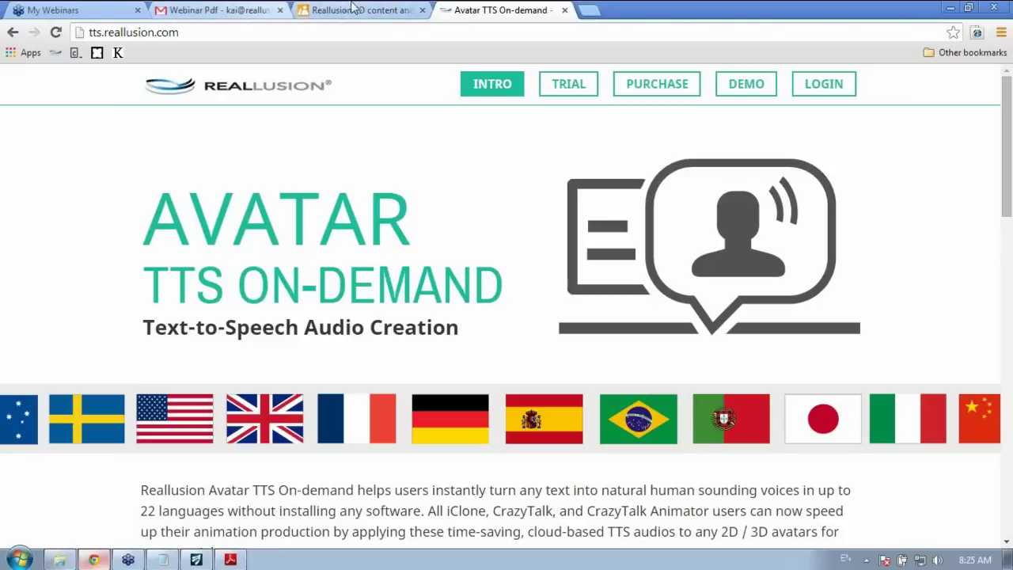
click(362, 10)
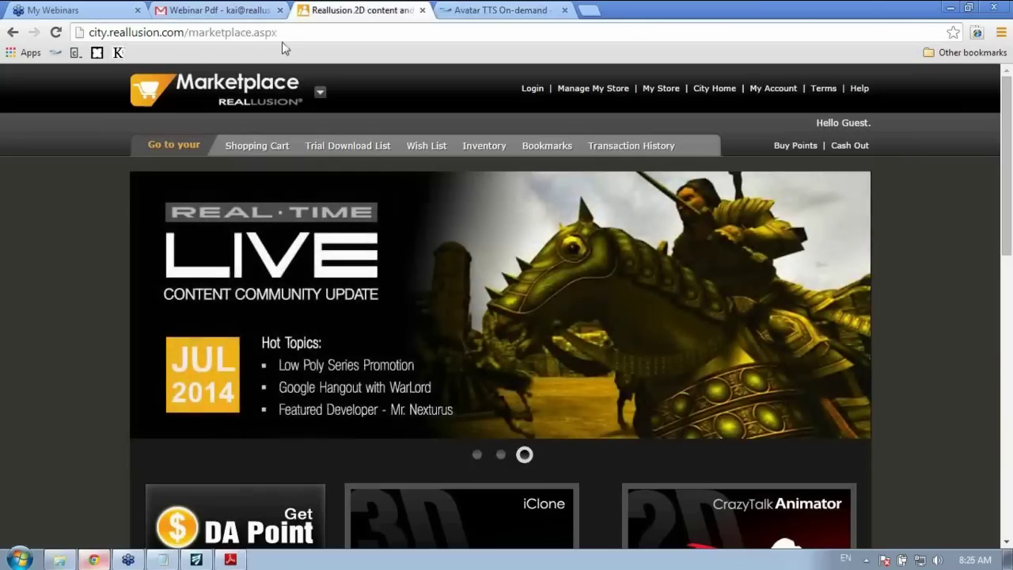
scroll(742, 222, down, 4)
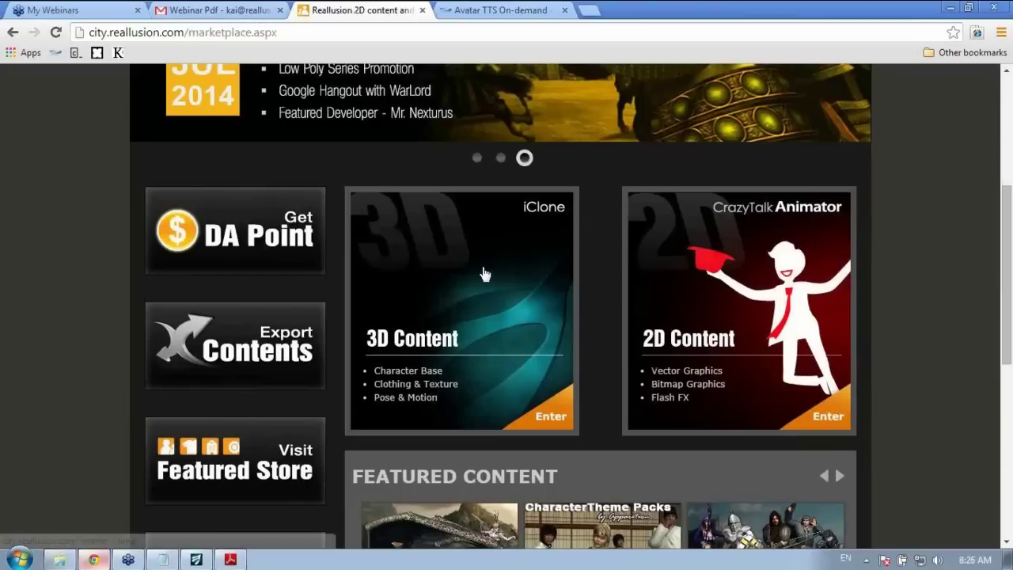
click(483, 272)
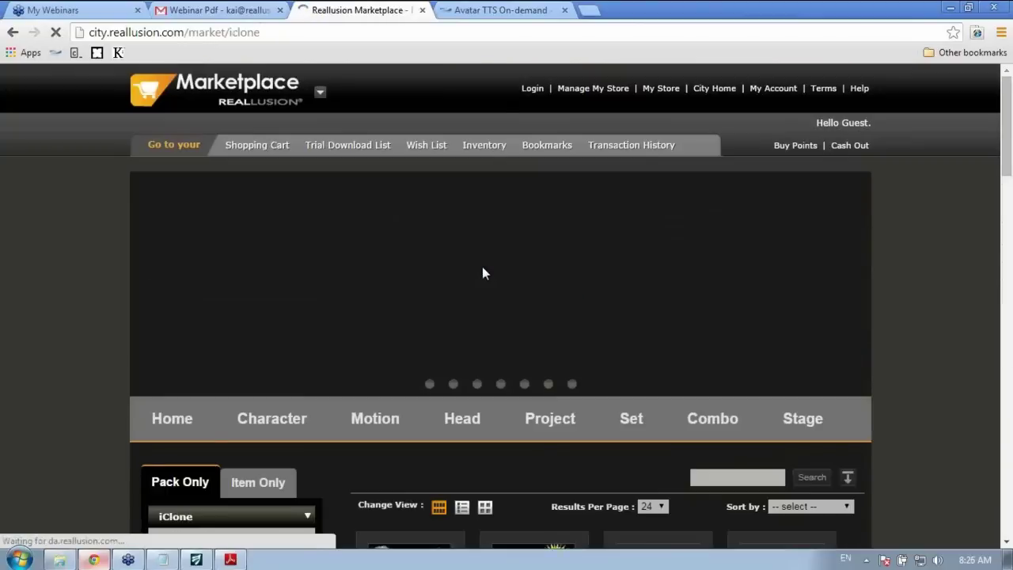
Browse the iClone marketplace page, examining the Reallusion Select, Top Paid, Top Free and What's New content packs.
scroll(977, 348, down, 4)
scroll(973, 343, down, 3)
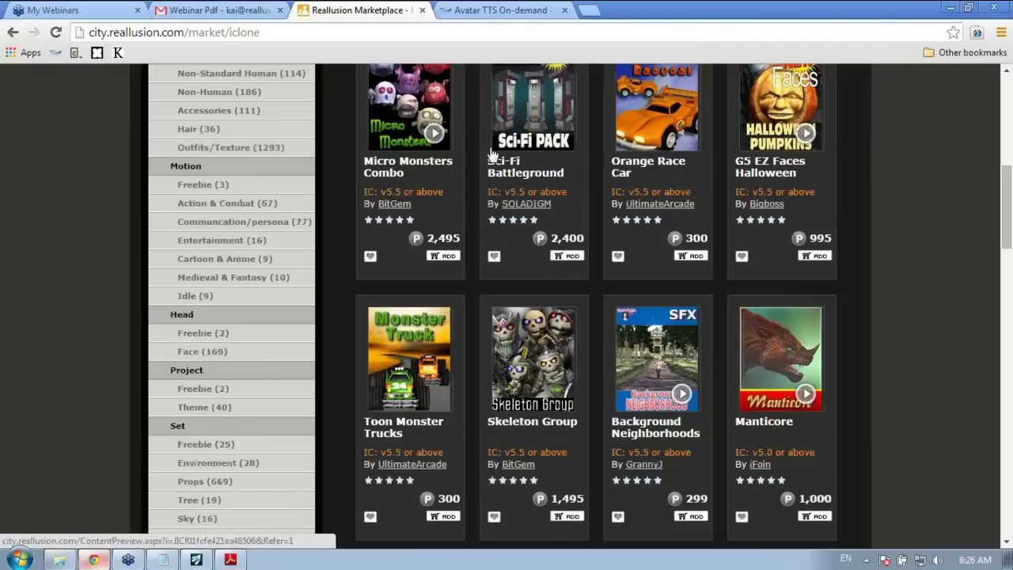
scroll(931, 242, down, 6)
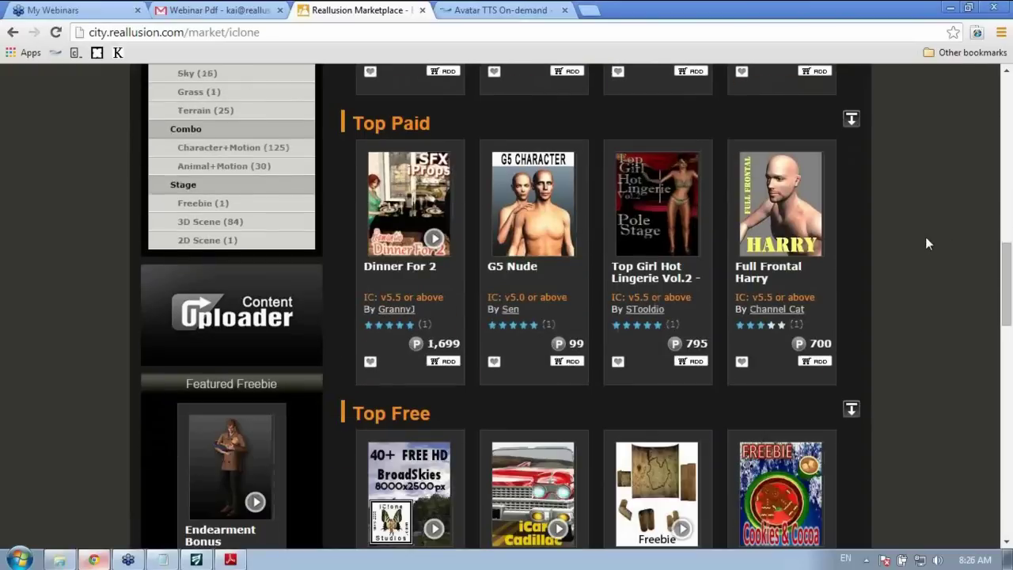
scroll(924, 236, down, 3)
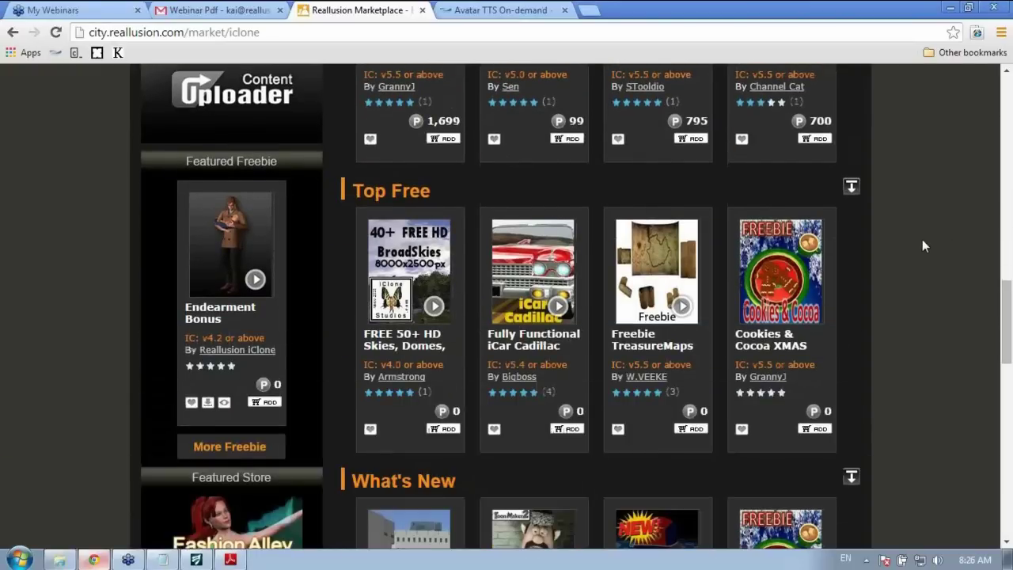
scroll(920, 240, down, 10)
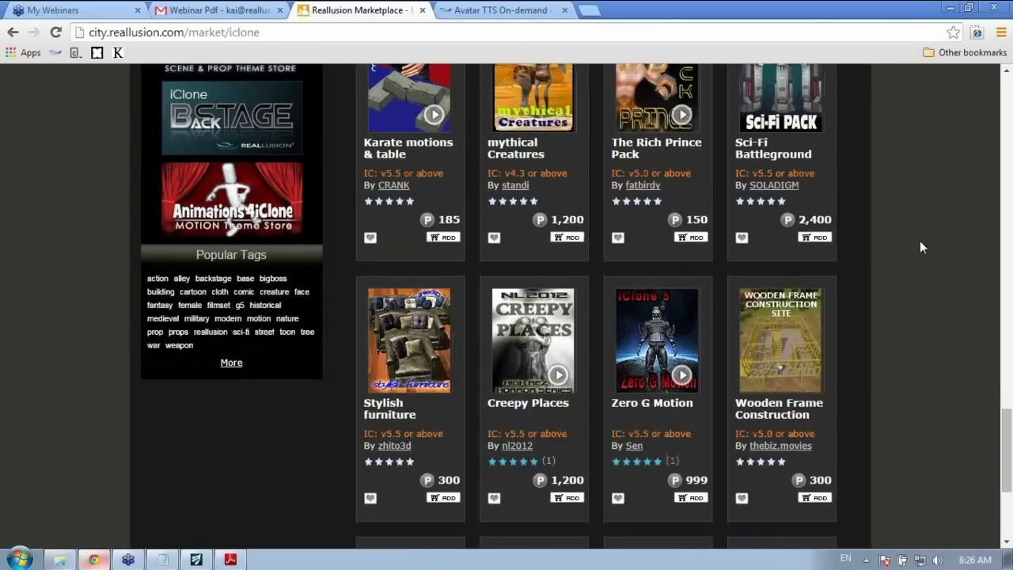
scroll(920, 248, down, 3)
scroll(920, 241, up, 13)
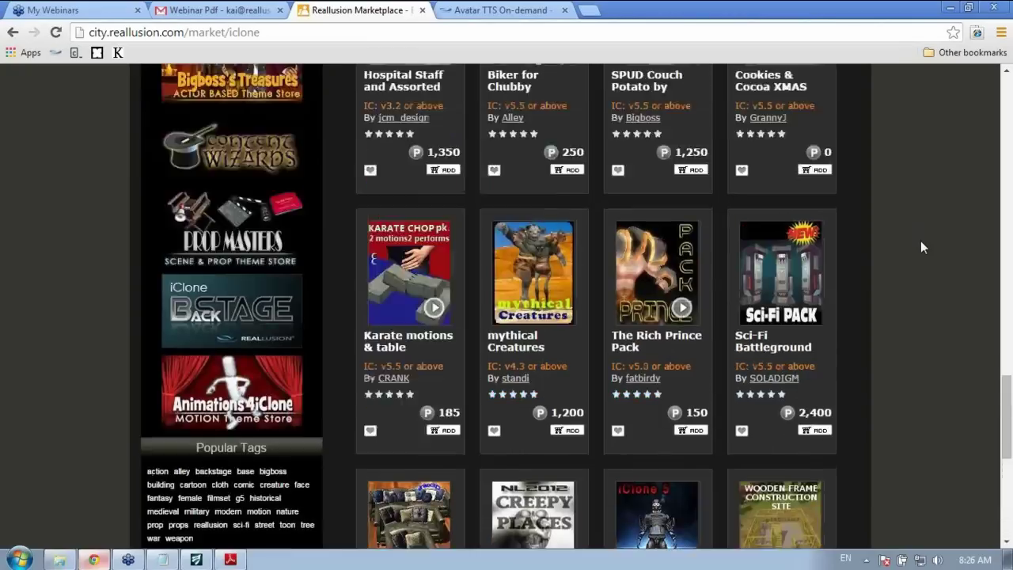
scroll(920, 245, up, 8)
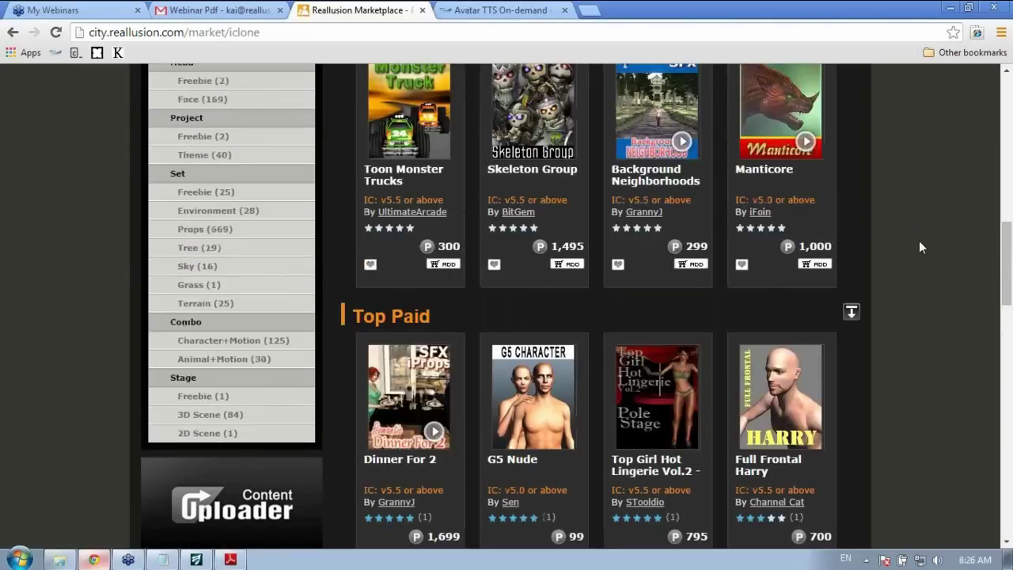
scroll(917, 248, up, 3)
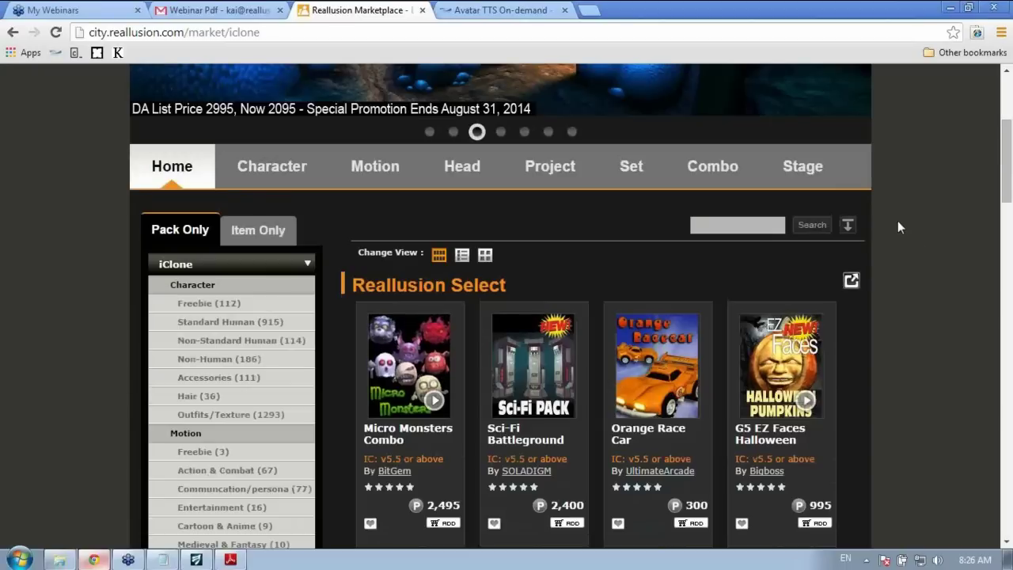
Open the full Reallusion Select listing, look through its content packs, then close it and return to iClone.
click(851, 280)
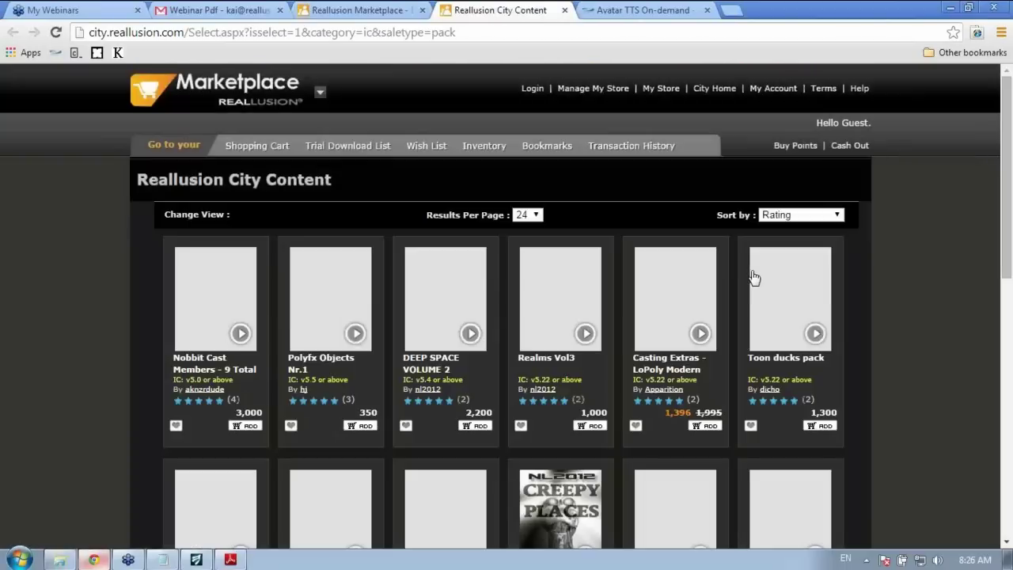
scroll(854, 296, down, 5)
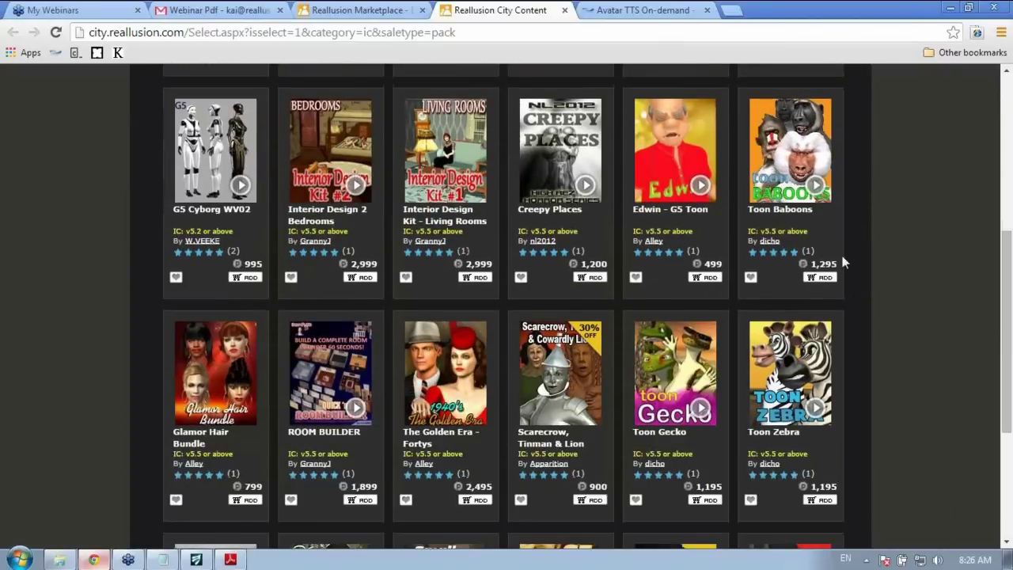
scroll(843, 261, down, 3)
scroll(843, 269, down, 1)
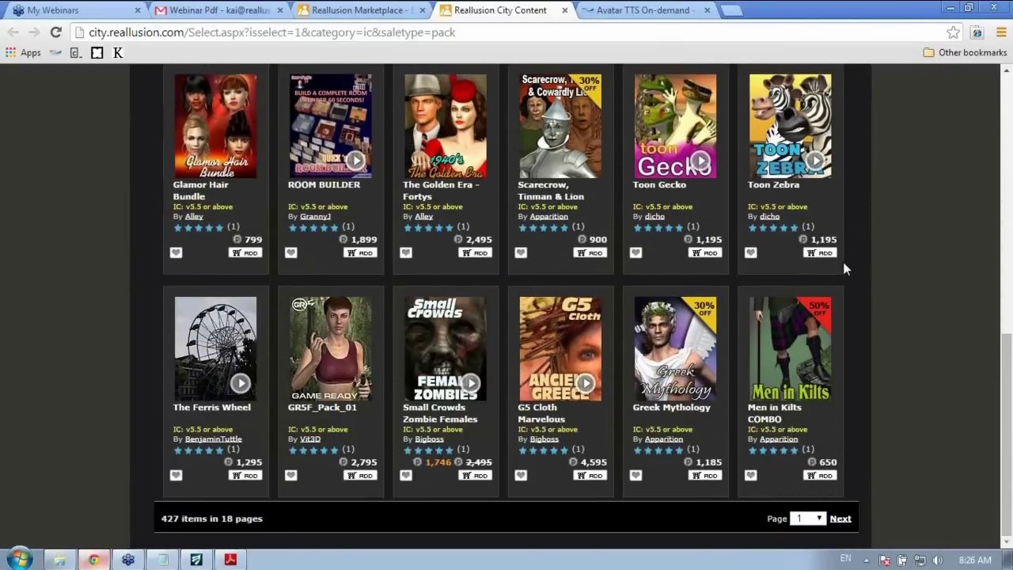
scroll(868, 277, up, 6)
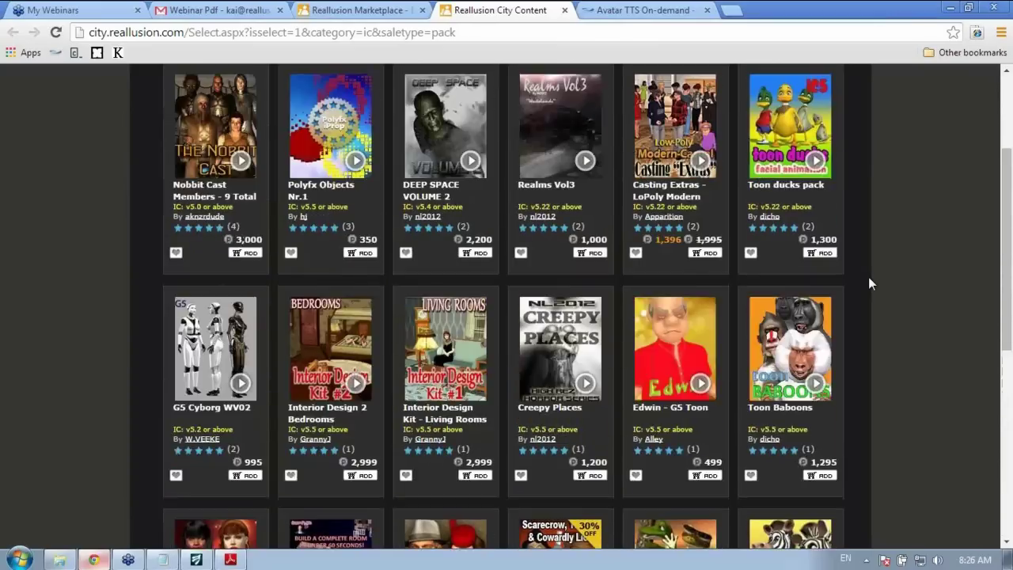
scroll(868, 276, up, 2)
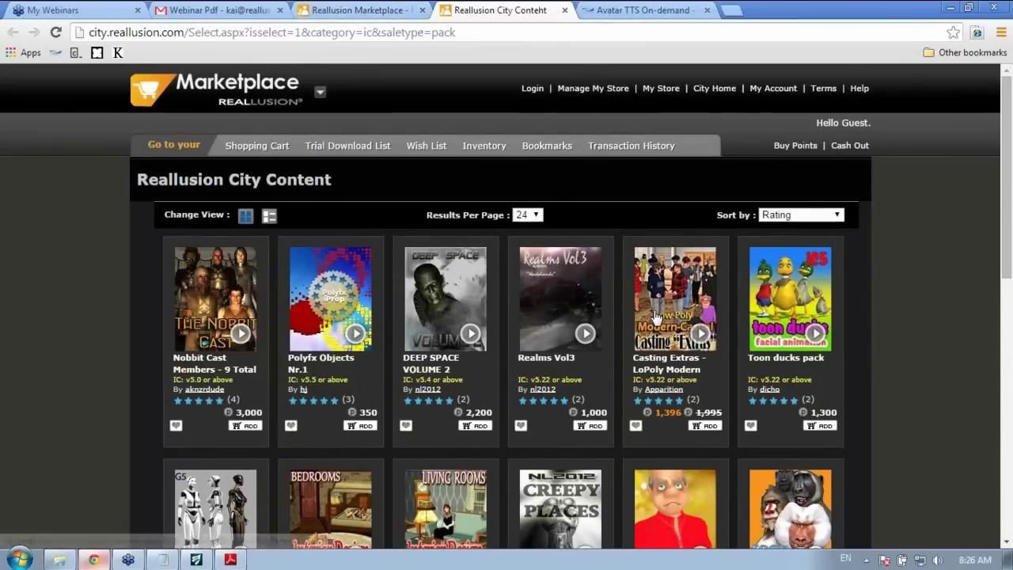
click(564, 10)
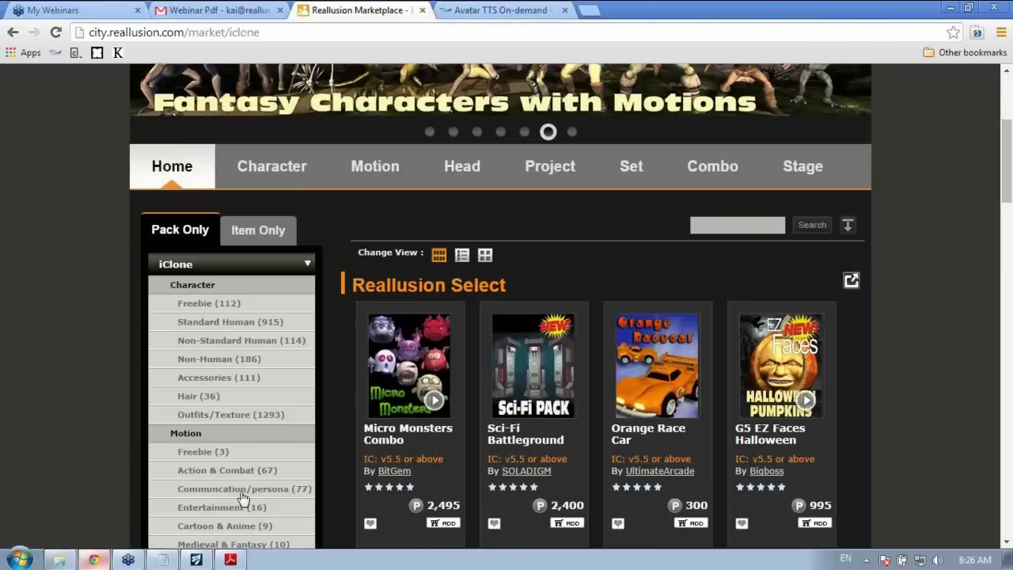
click(198, 559)
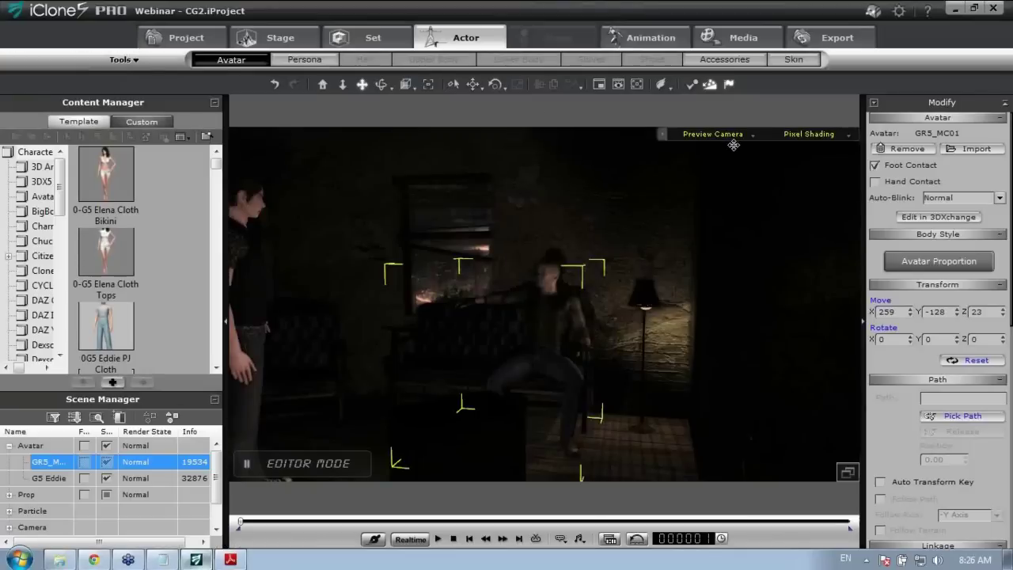
Switch the viewport from the Preview Camera to Camera Switch, play the opening of the scene briefly, and stop it.
click(732, 136)
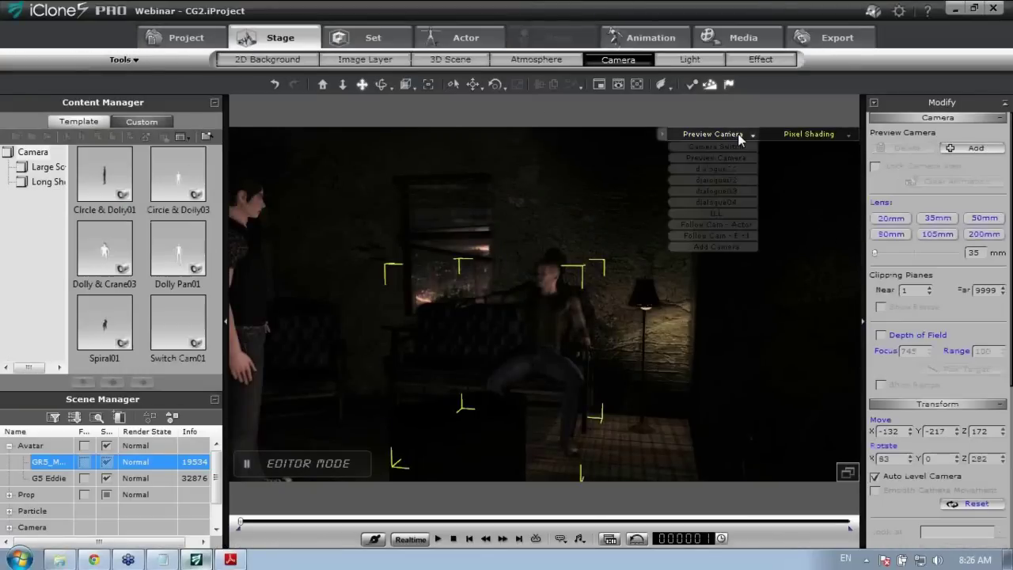
click(726, 147)
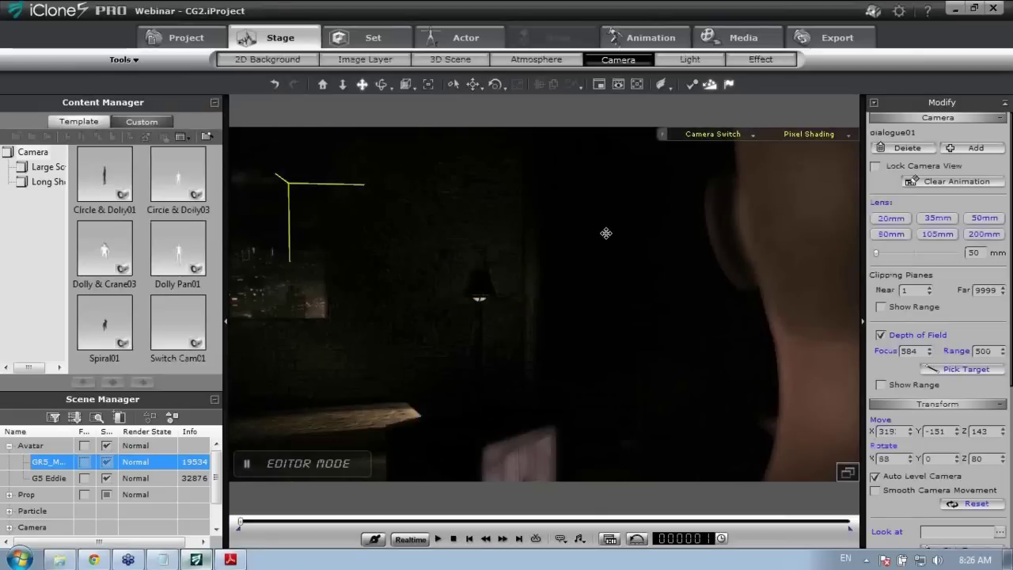
click(440, 540)
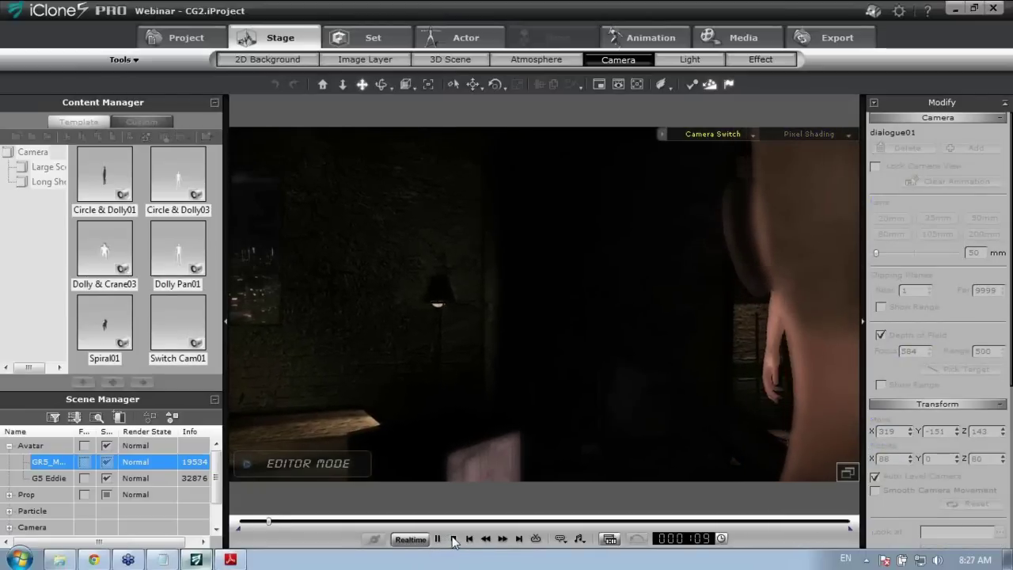
click(454, 538)
Check the system volume, then play the scene from the start through its camera switches and stop playback.
mouse_move(565, 543)
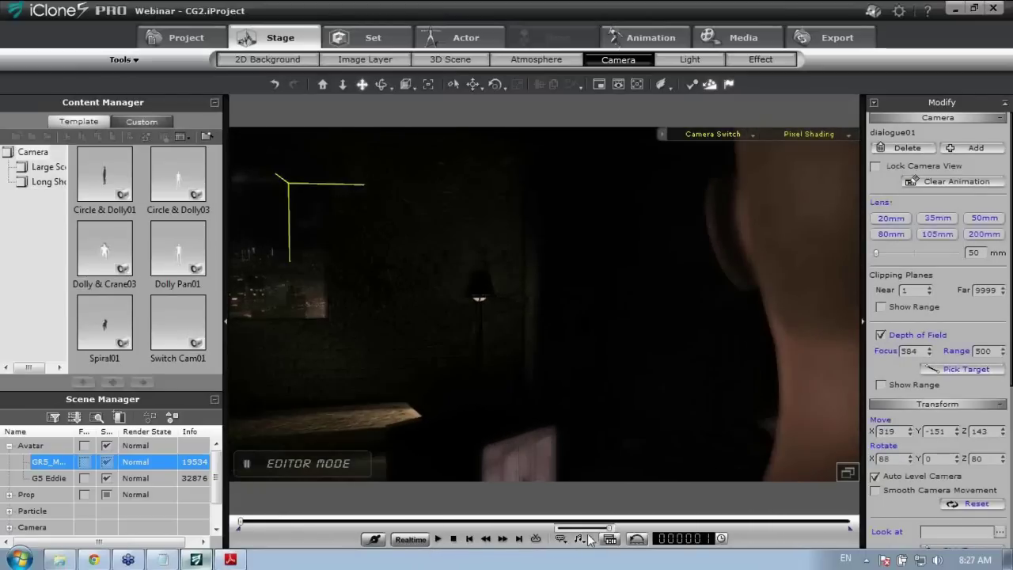
click(936, 560)
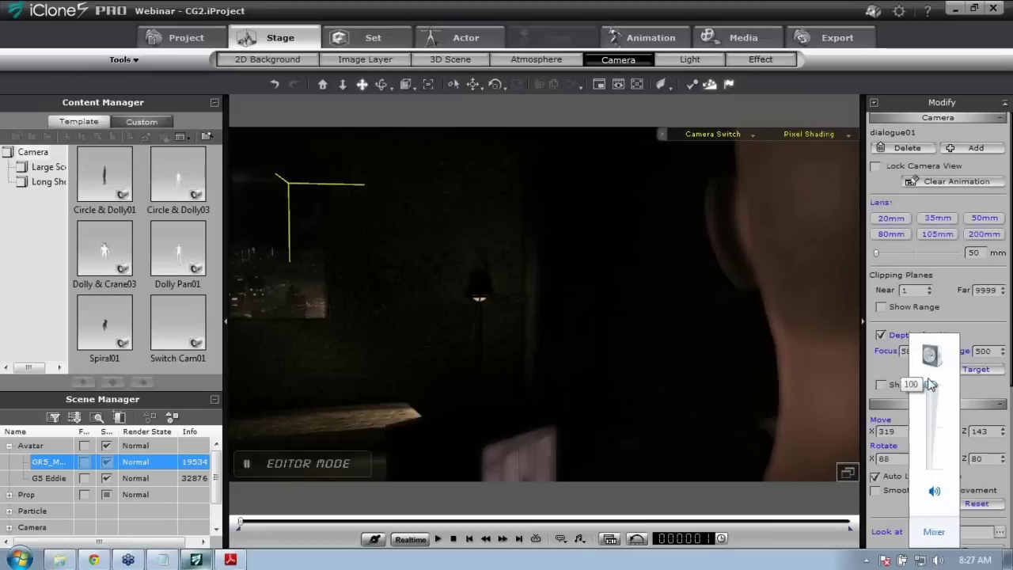
click(885, 411)
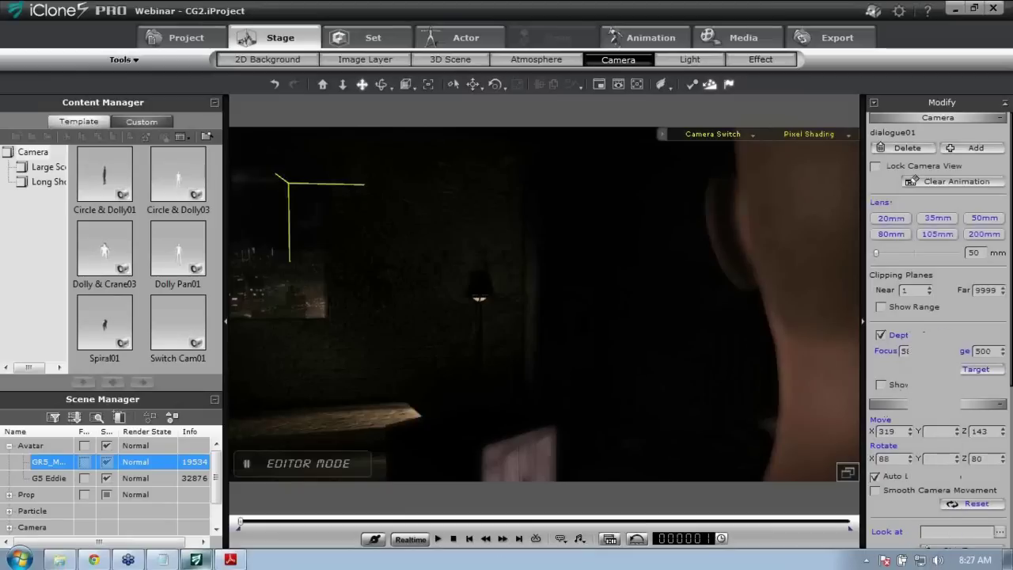
click(437, 538)
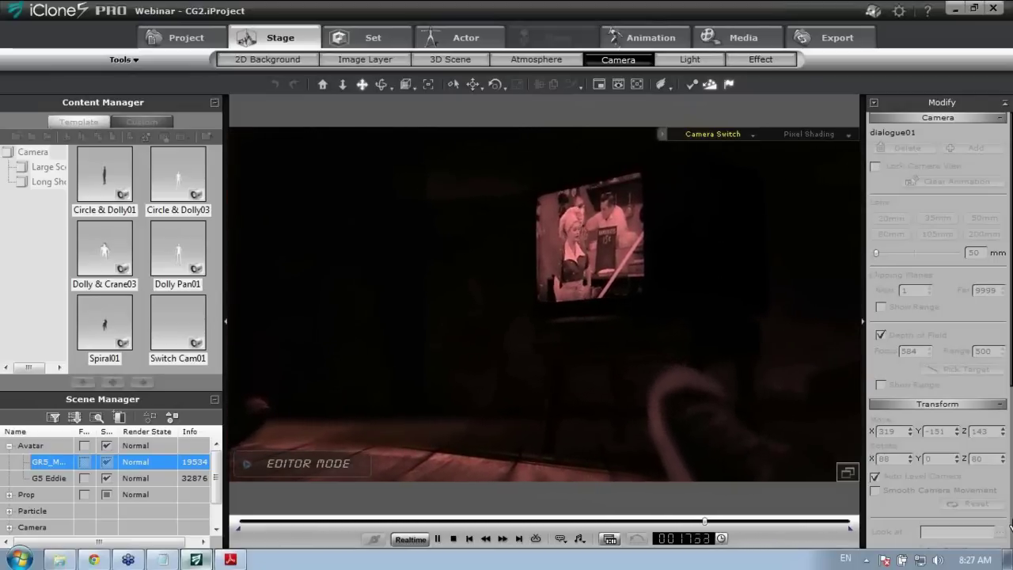
click(453, 539)
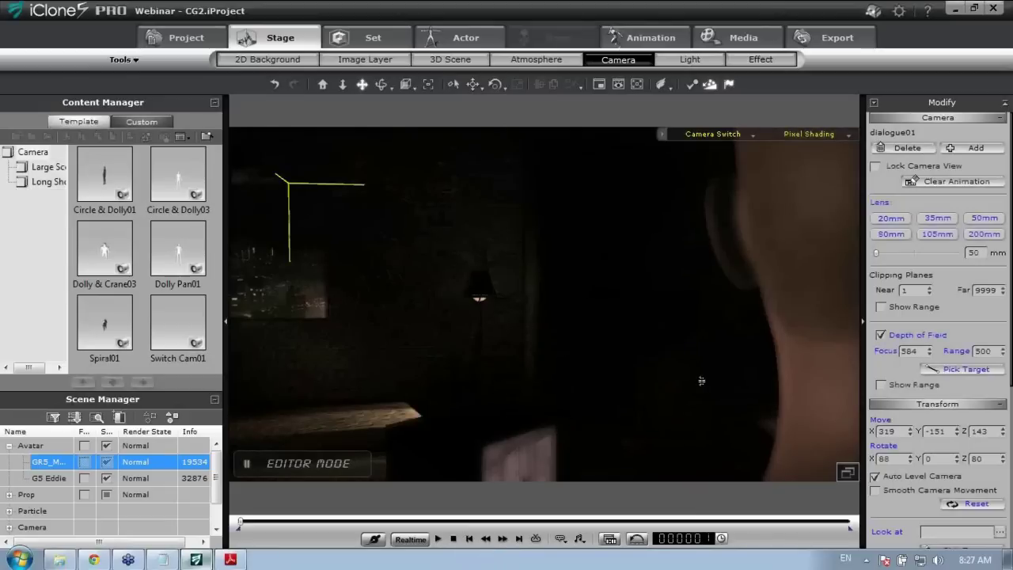
Return the viewport to the Preview Camera, consult the Gangster Story Live Demo outline in Adobe Reader, and go back to iClone.
click(733, 135)
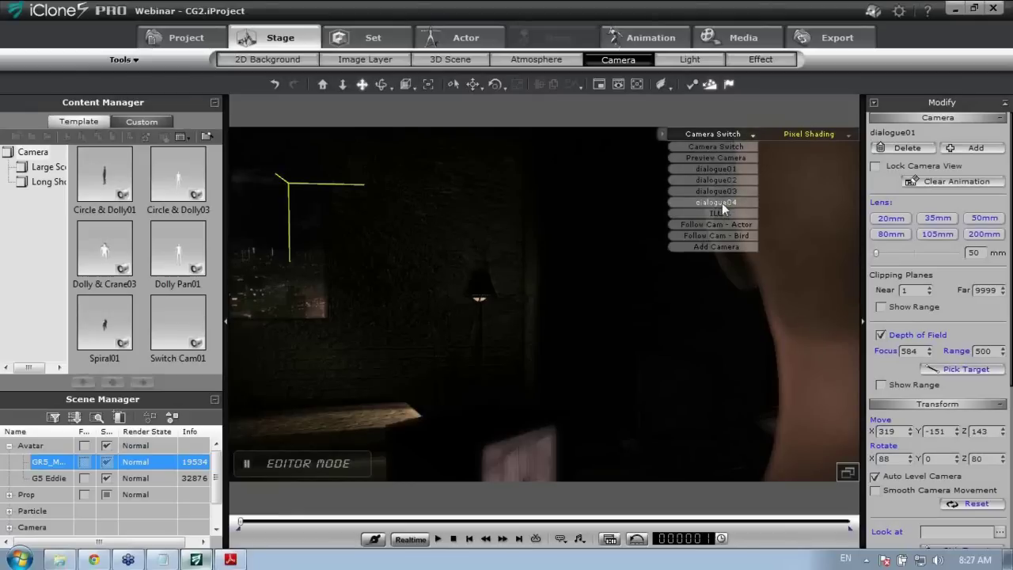
click(721, 157)
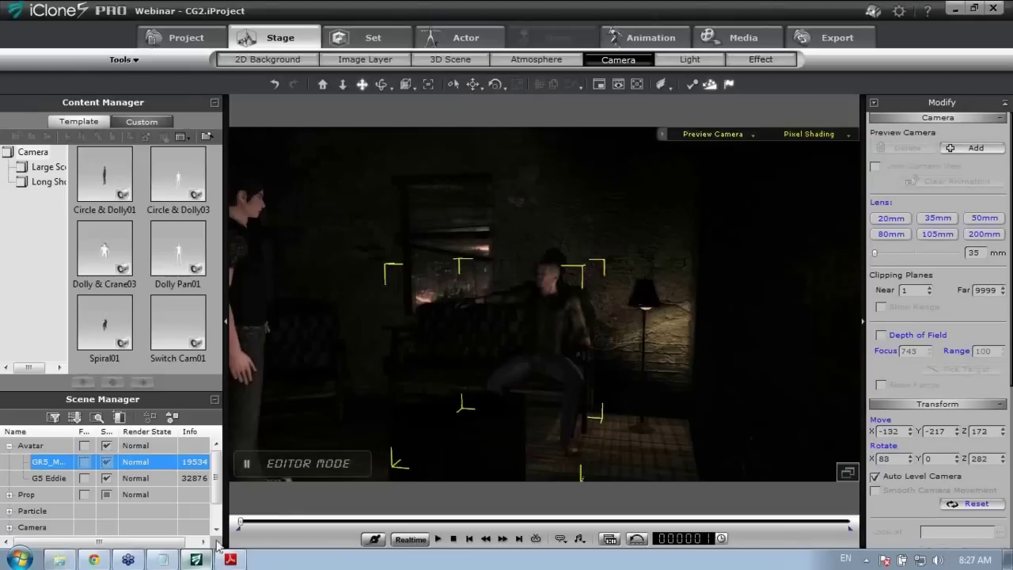
click(231, 559)
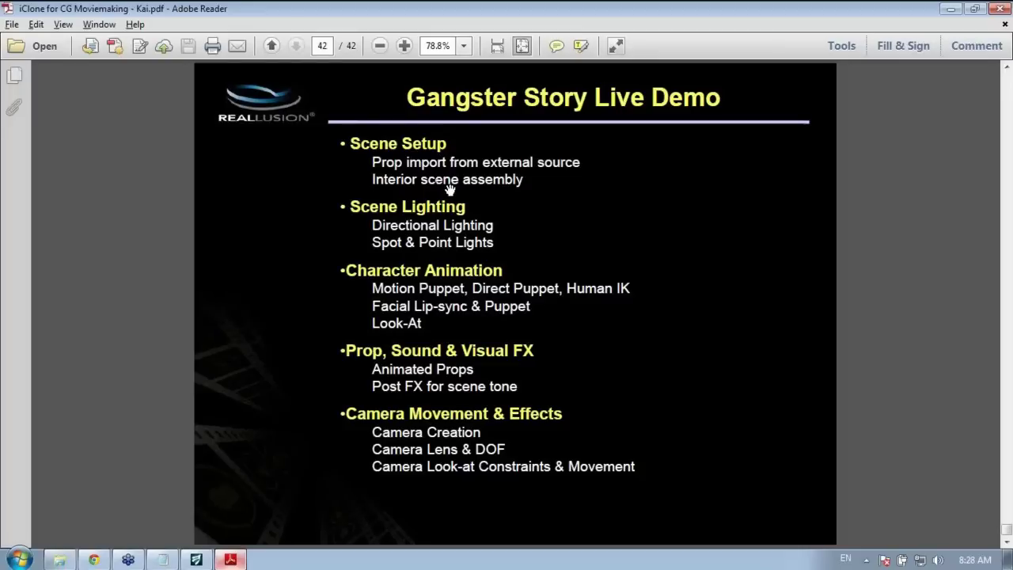
key(alt+Tab)
key(alt+Tab)
key(alt+Tab)
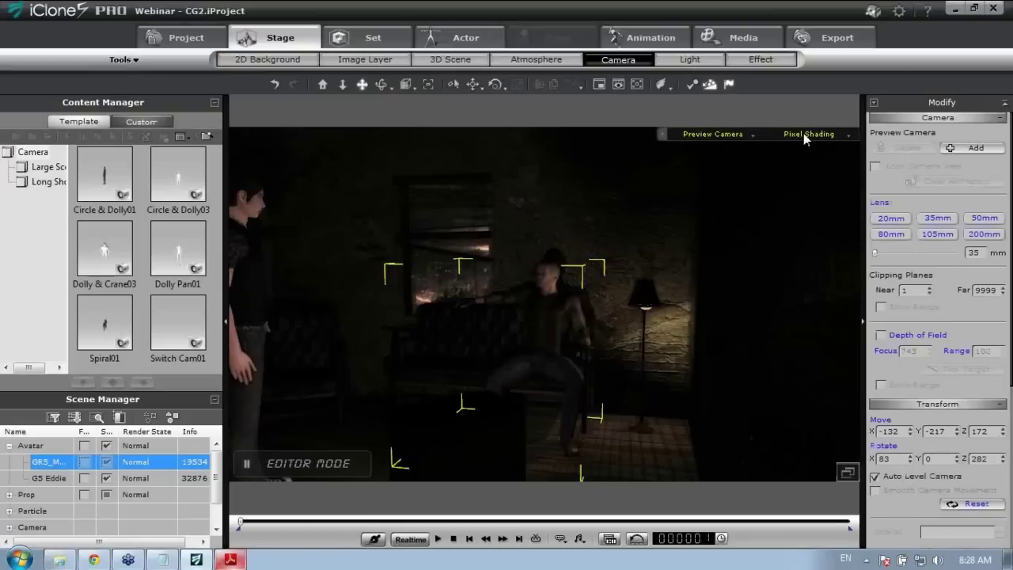
Set the viewport to Quick Shading and reframe the room to show both avatars, the television and the couches.
click(803, 133)
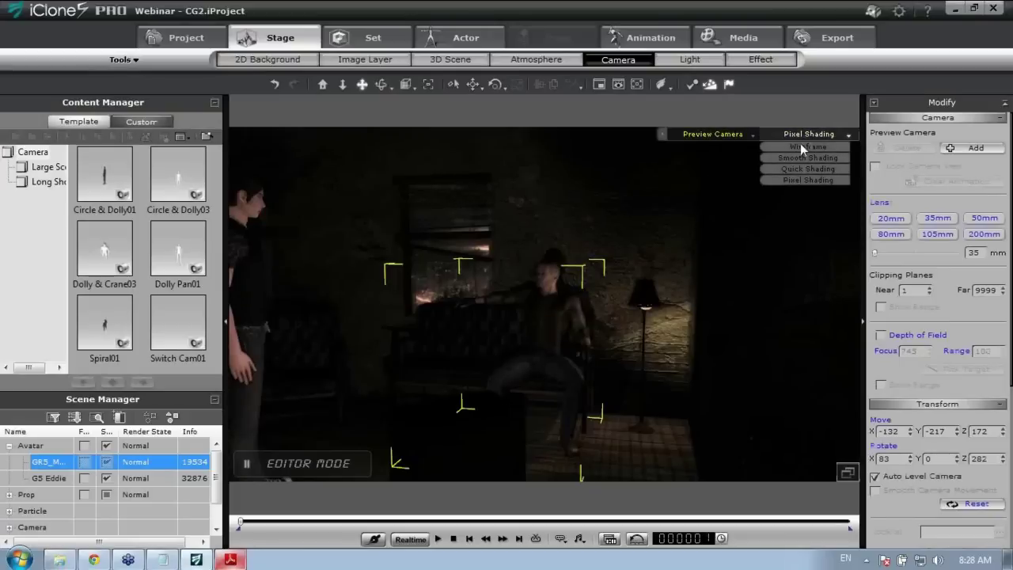
click(800, 170)
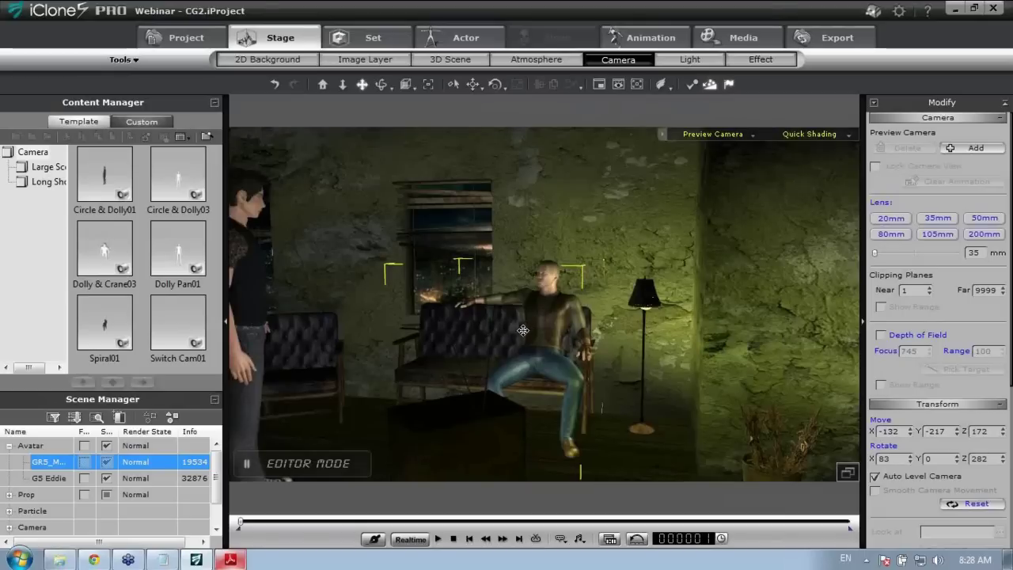
drag(515, 325, 625, 325)
drag(567, 344, 656, 351)
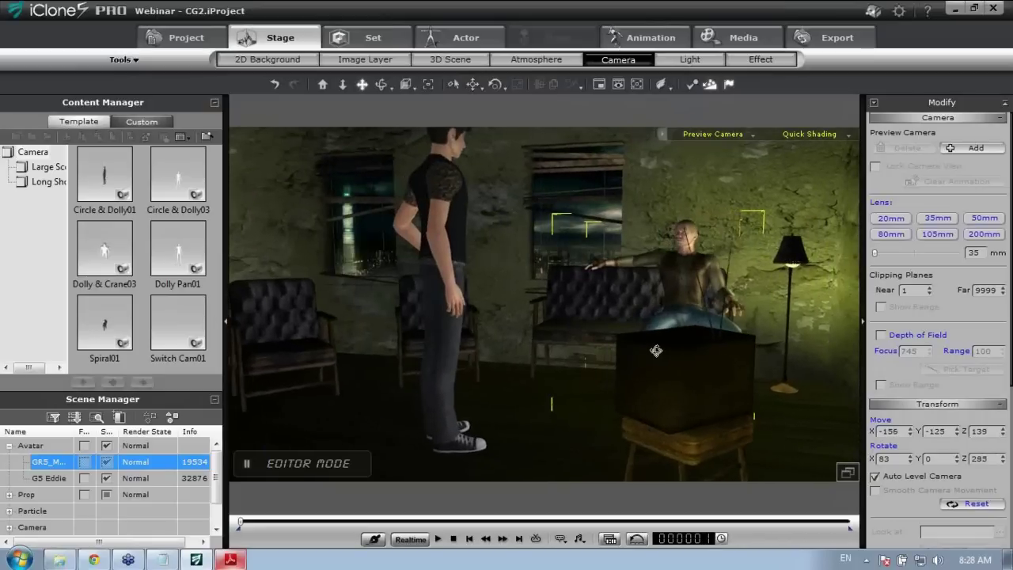
Move the upright open pizza box off the top of the stack to the floor area behind the other open box.
click(449, 206)
drag(448, 237, 456, 351)
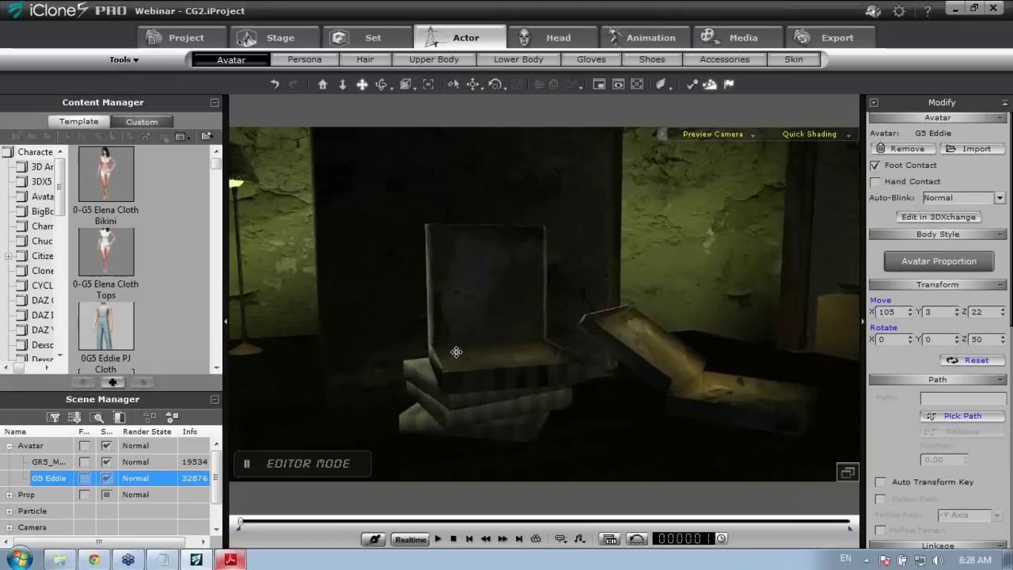
click(460, 377)
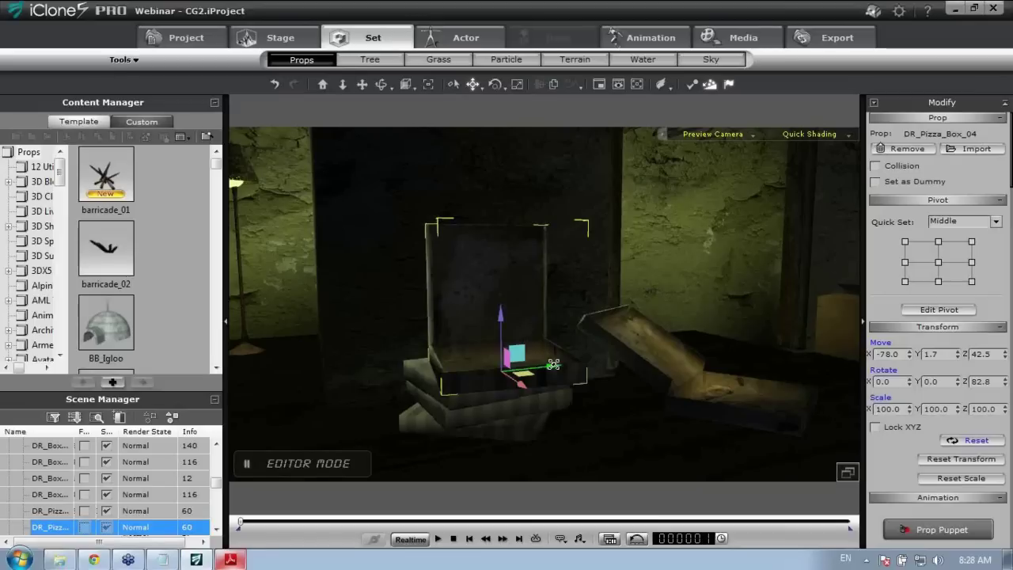
drag(554, 364, 789, 327)
Start Multi-Duplicate on the top closed pizza box and place the first duplicate directly above it at X -89, Y -1, Z 43.
right_drag(574, 407, 554, 360)
click(538, 356)
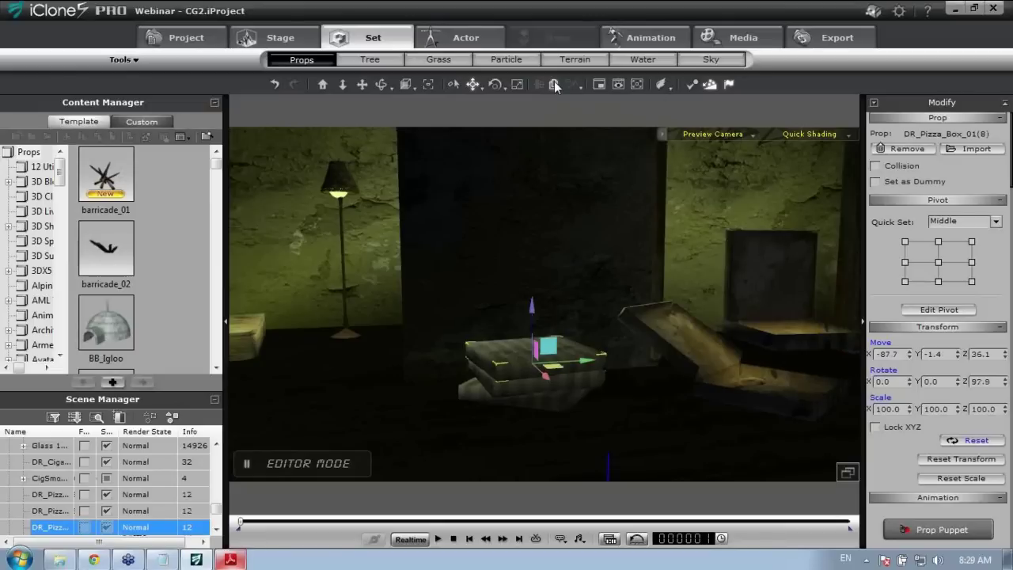
click(553, 82)
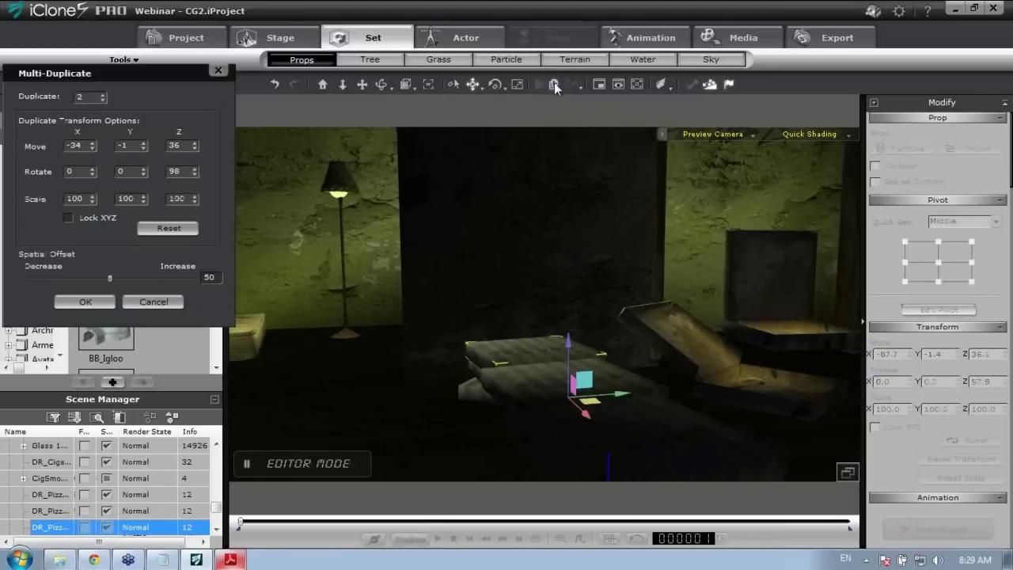
right_drag(788, 427, 524, 360)
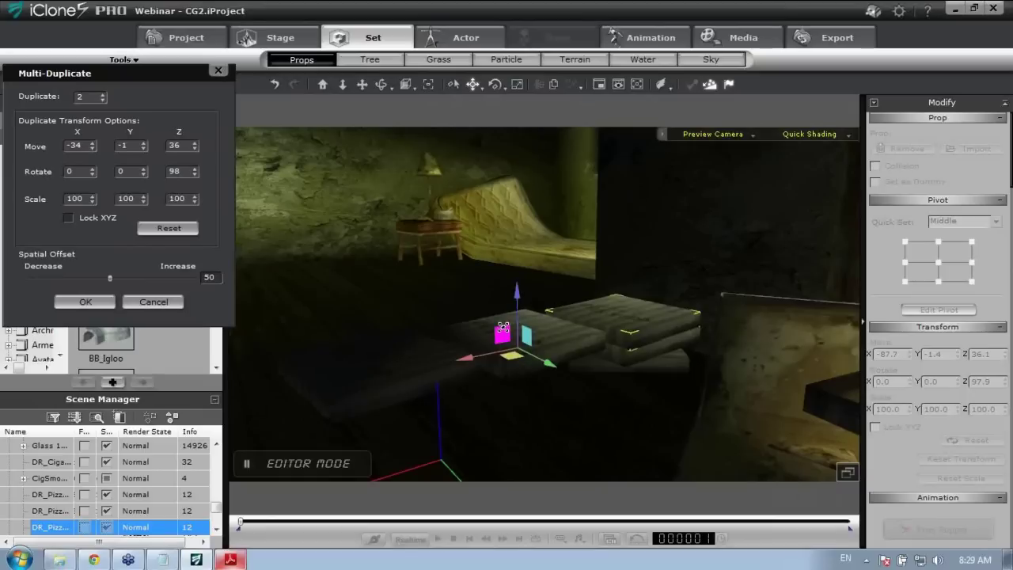
drag(500, 334, 613, 295)
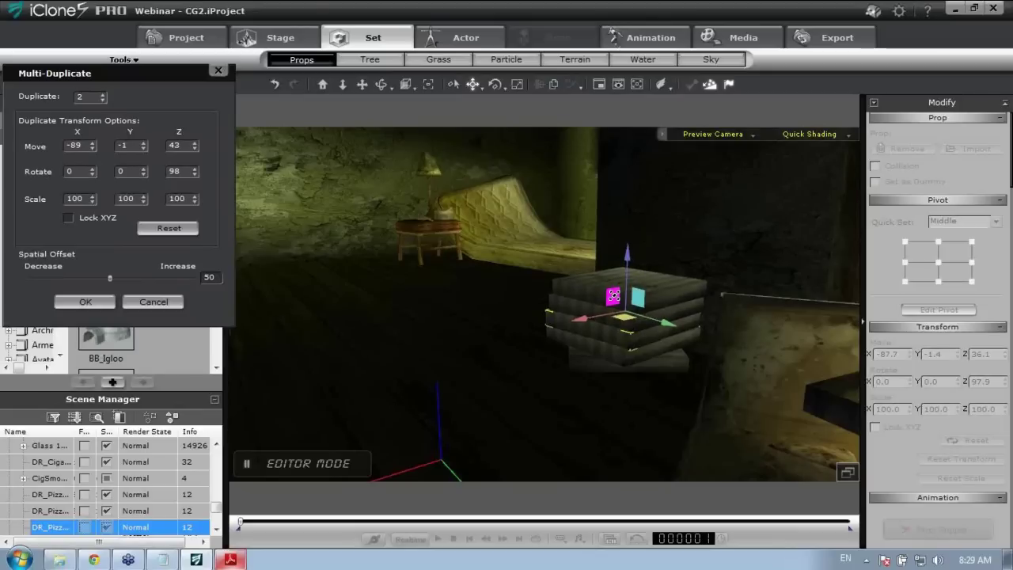
Set the number of pizza box duplicates to 9 and straighten the stack with a Move X of -88.
right_drag(573, 381, 617, 364)
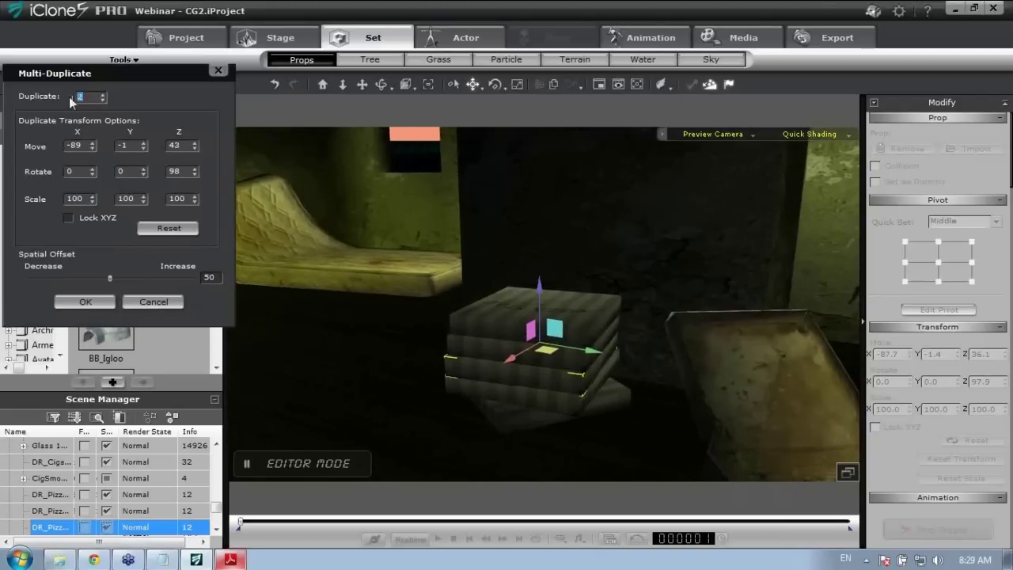
text(9)
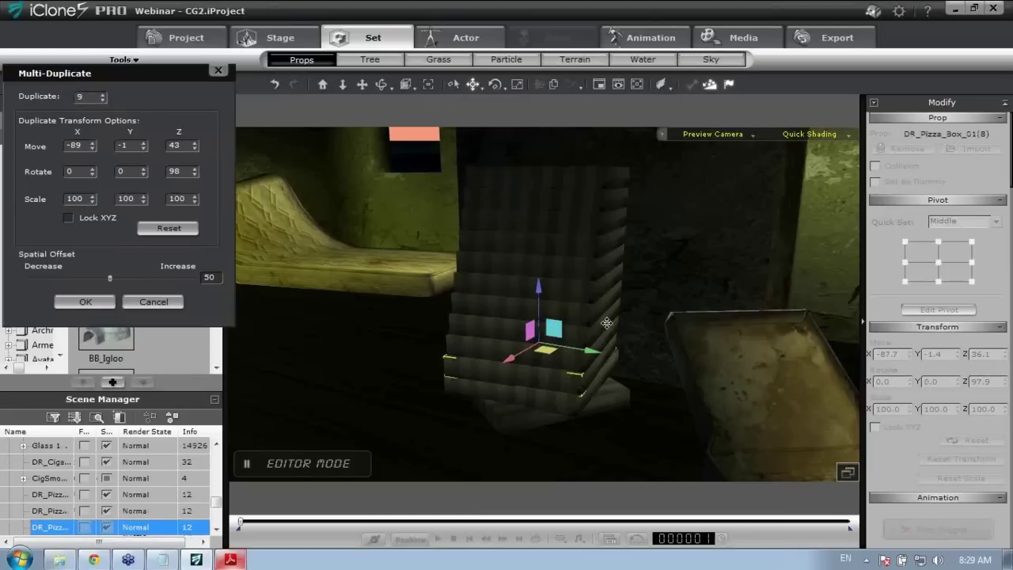
right_drag(554, 332, 604, 350)
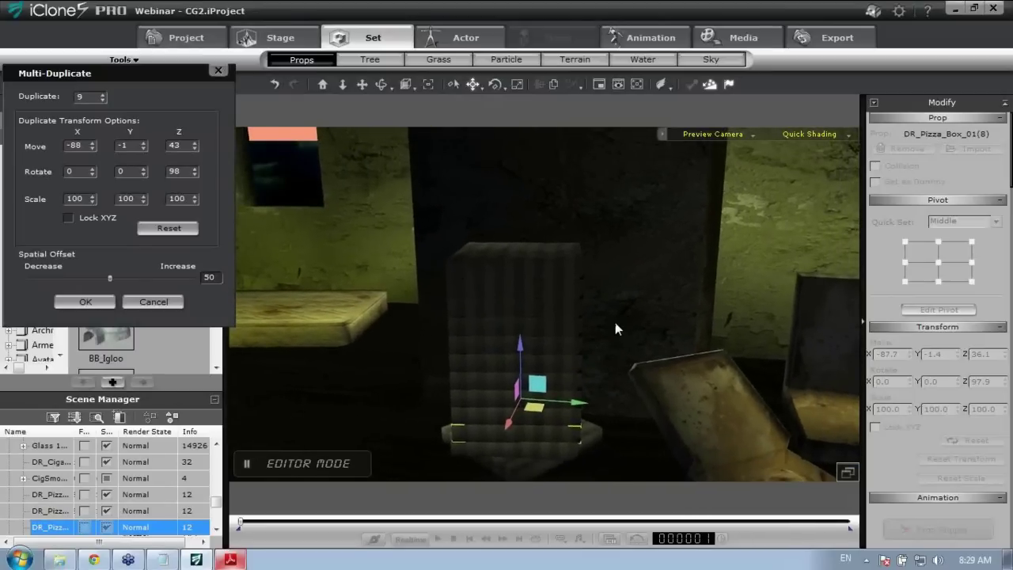
Twist the pizza box duplicates by setting their Z rotation to 80, and apply the duplication.
key(e)
drag(556, 408, 547, 425)
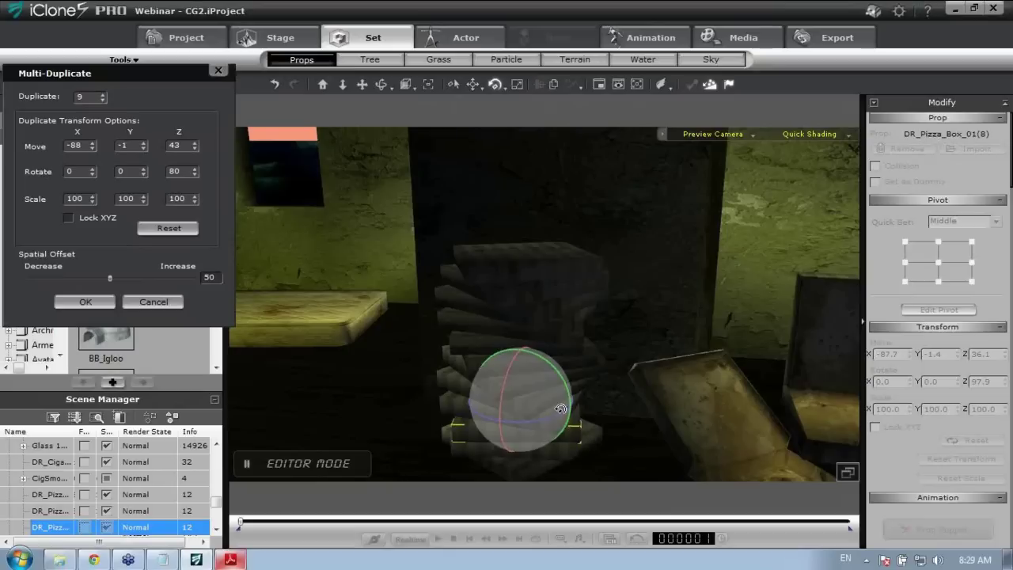
right_drag(546, 420, 663, 409)
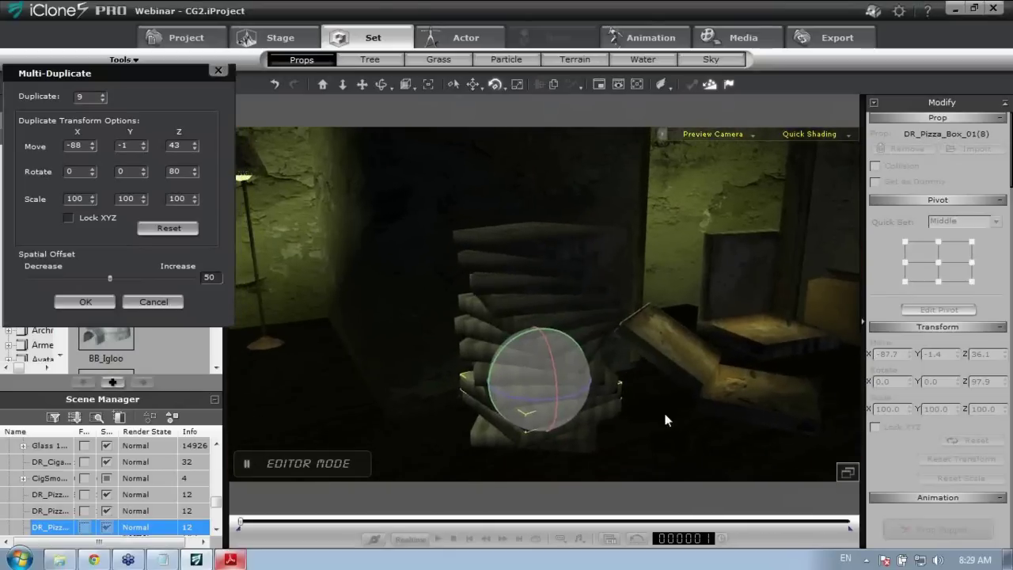
click(86, 302)
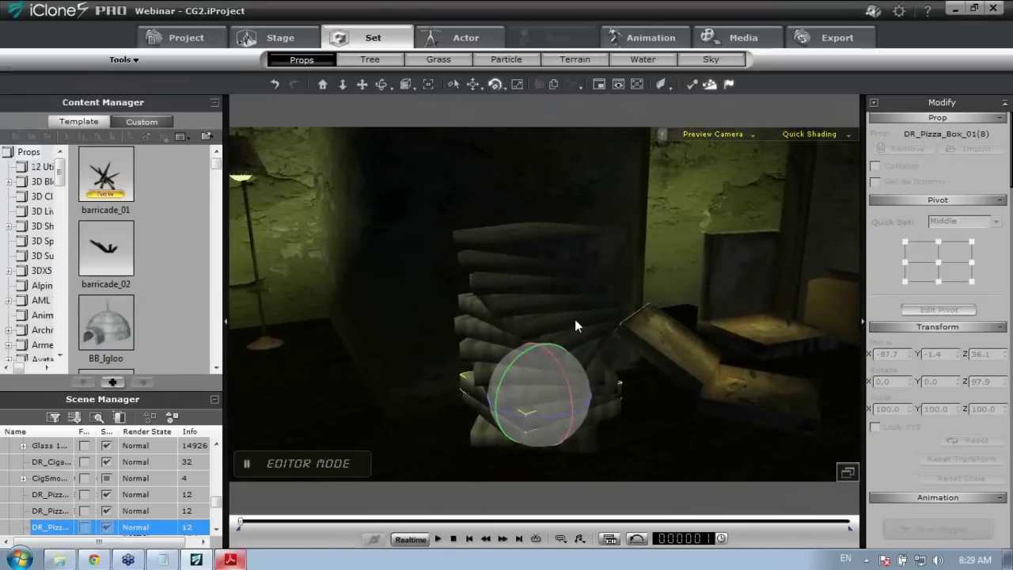
Rotate individual pizza boxes in the stack about Z to varied angles, including 95.8 for a lower box and 276.6 for an upper one.
right_drag(673, 398, 673, 380)
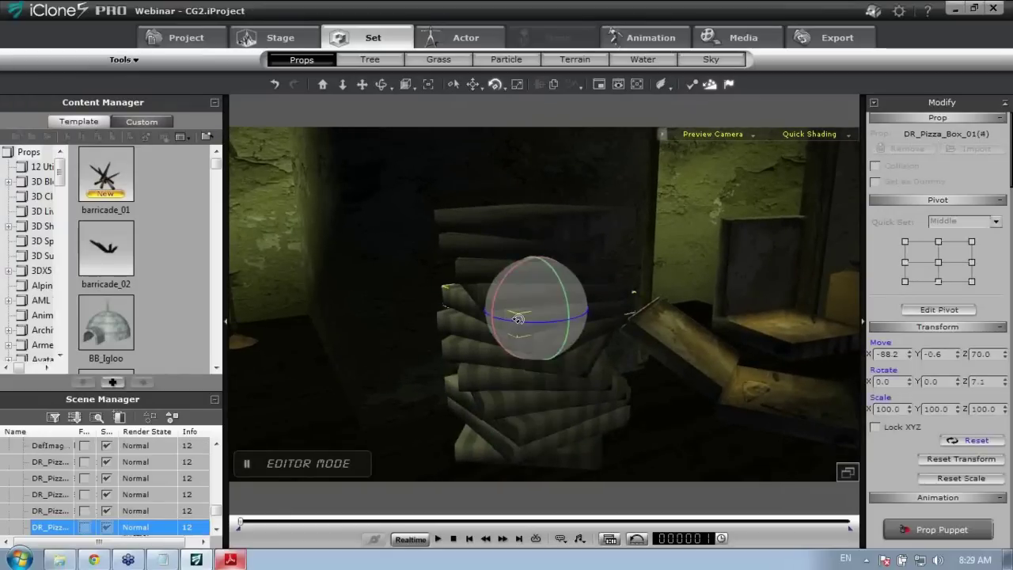
click(560, 348)
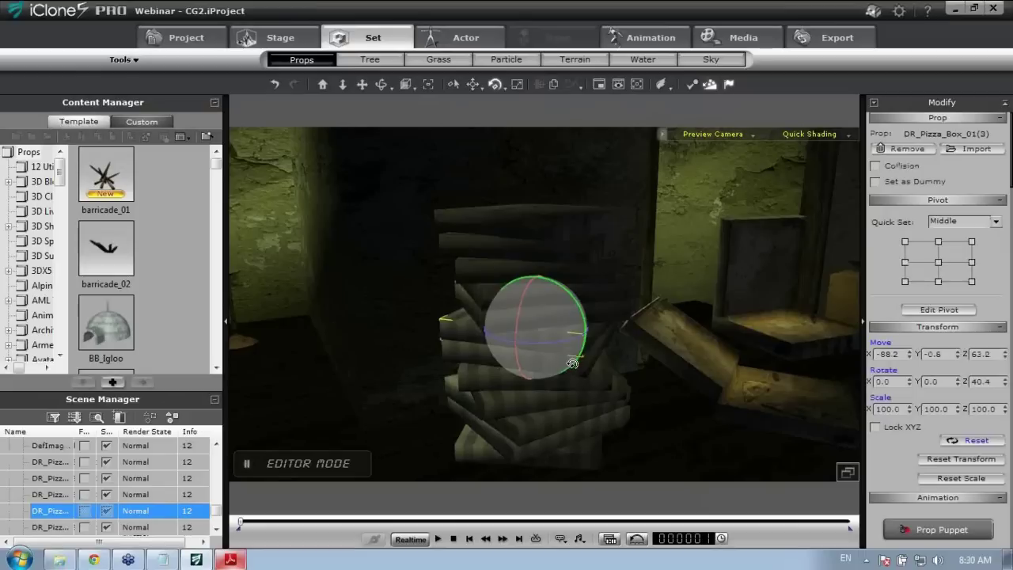
click(571, 356)
click(585, 385)
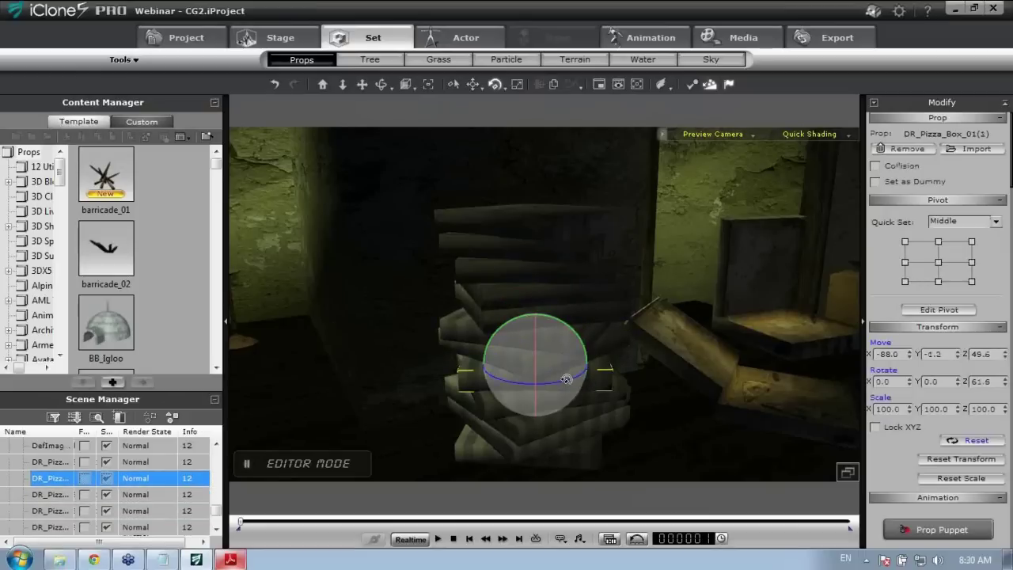
click(585, 400)
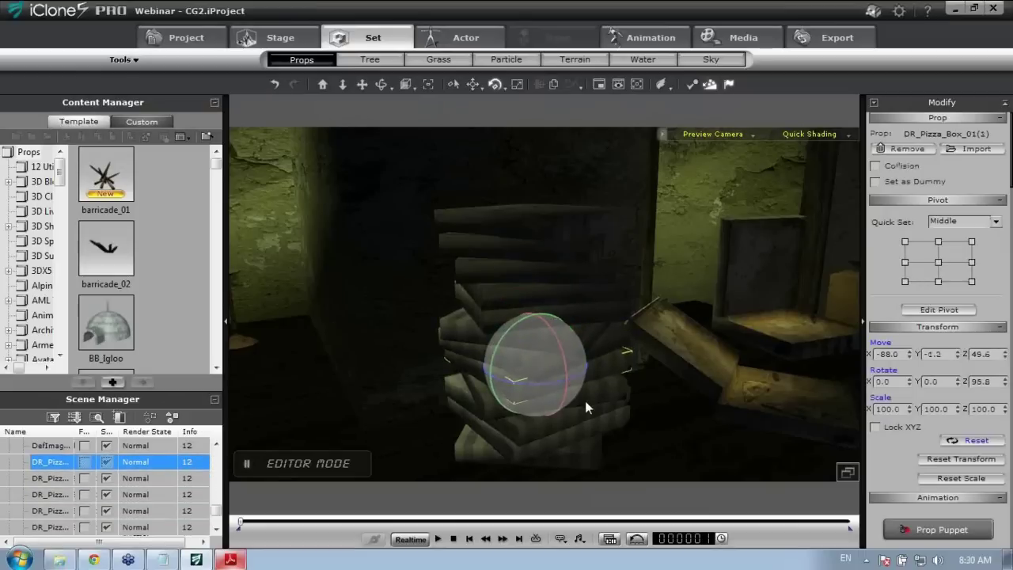
click(560, 261)
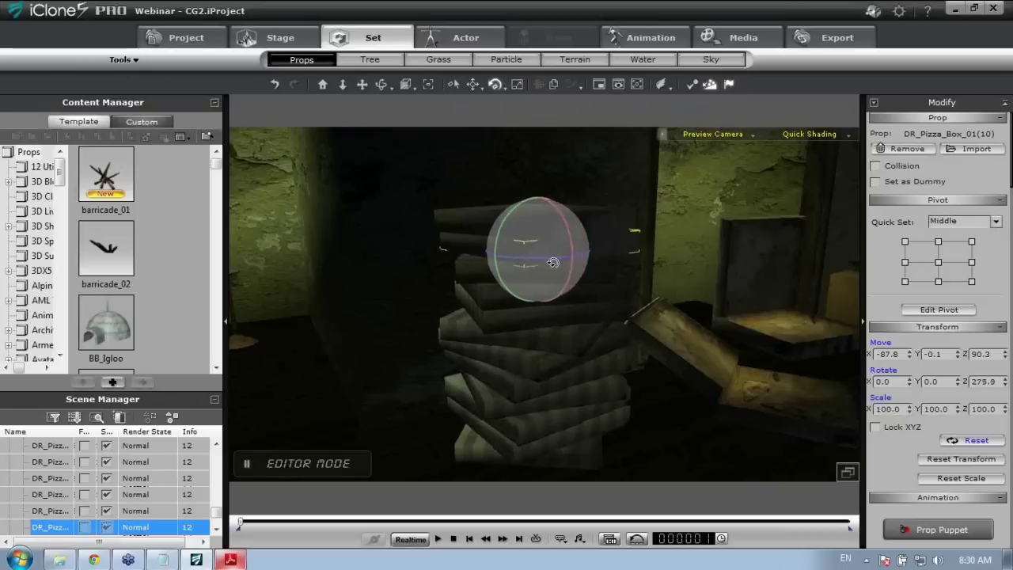
drag(553, 263, 554, 264)
Delete the upper pizza boxes from the tall stack, keeping only the lowest closed boxes.
right_drag(723, 308, 594, 355)
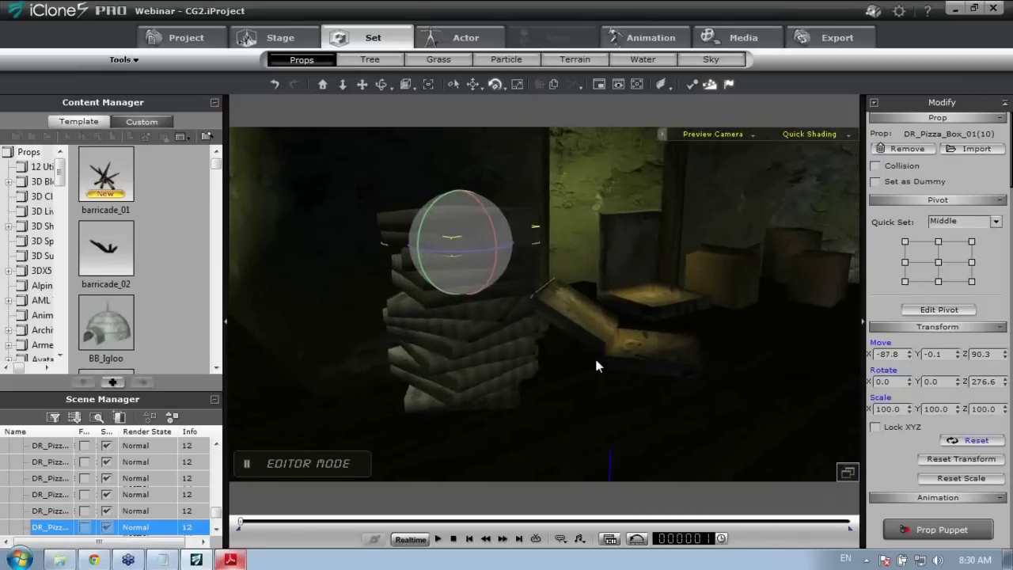
click(414, 218)
ctrl+click(399, 239)
ctrl+click(436, 299)
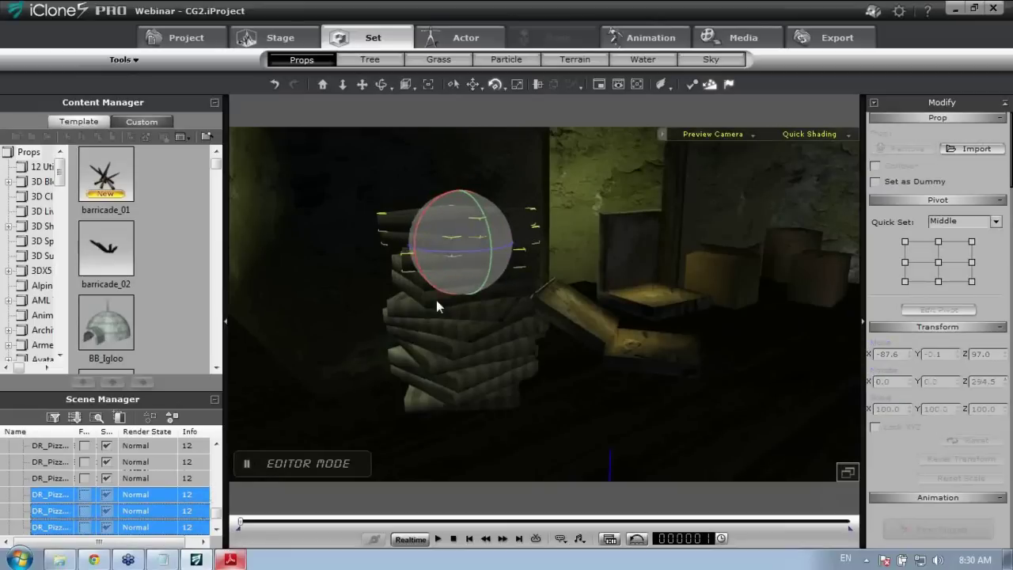
ctrl+click(532, 285)
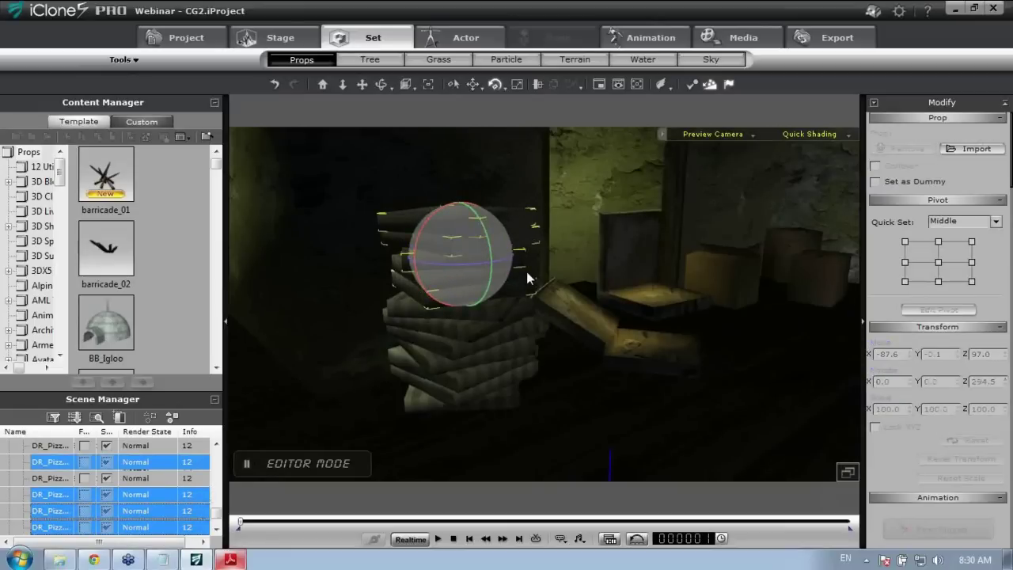
ctrl+click(527, 271)
ctrl+click(519, 317)
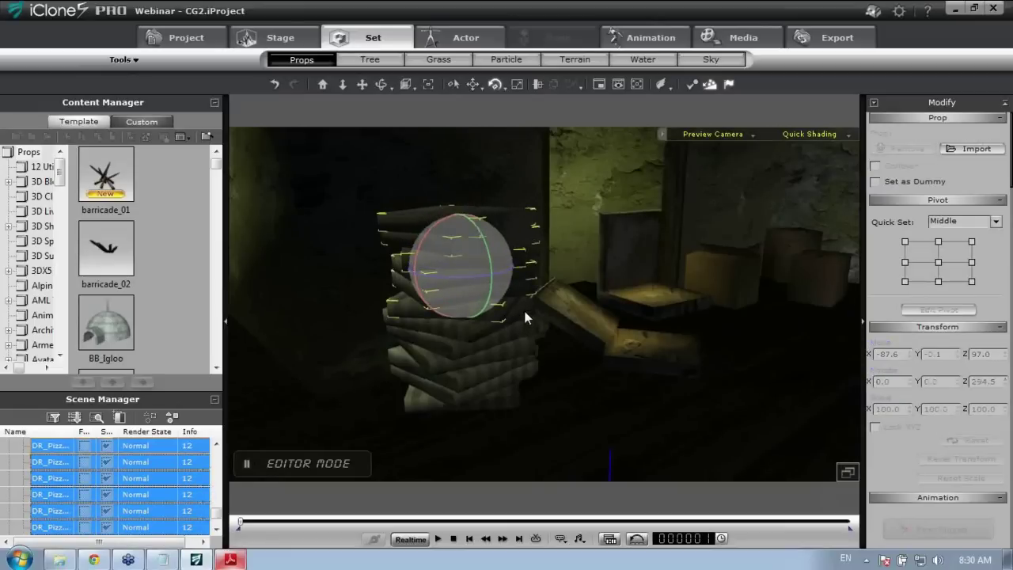
ctrl+click(522, 317)
ctrl+click(529, 342)
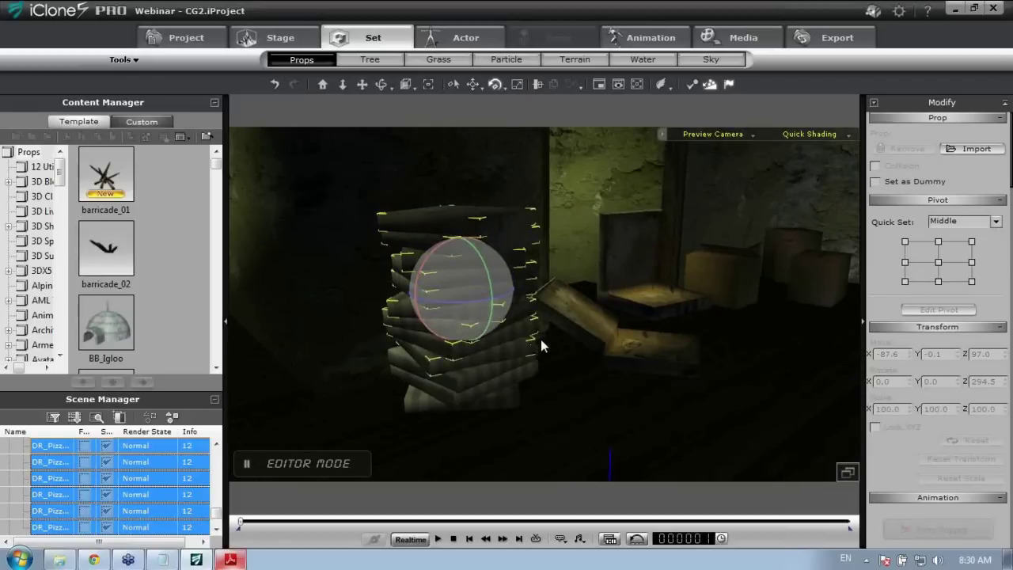
key(Delete)
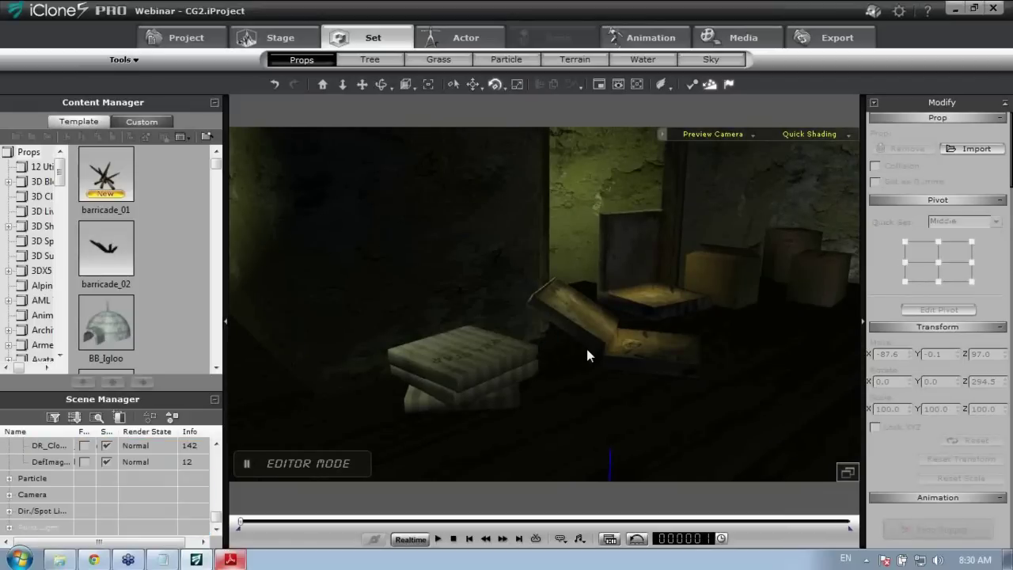
Move the upright open pizza box along Y to 0.3 so it sits on top of the shortened stack.
click(652, 312)
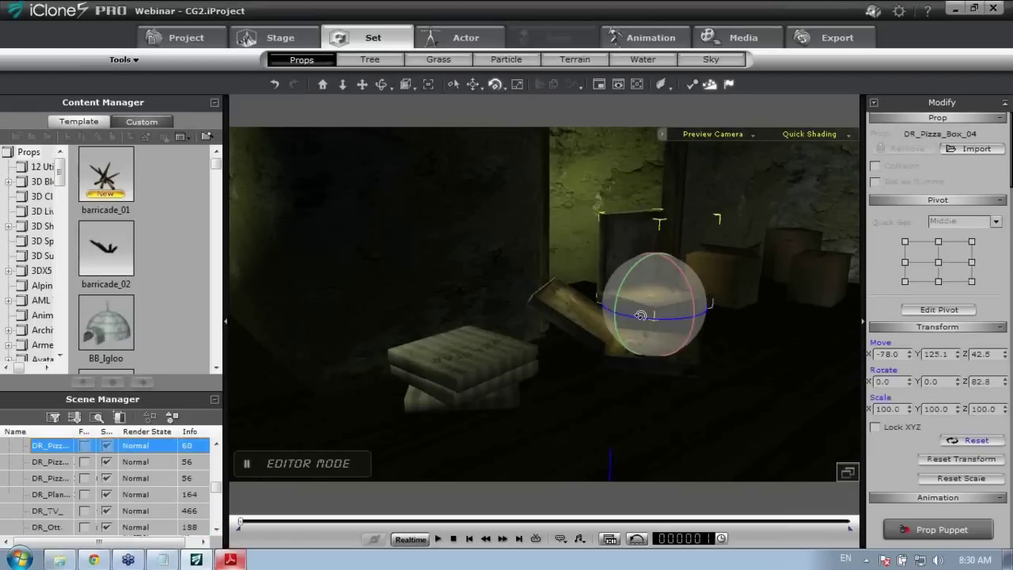
key(w)
drag(690, 298, 606, 355)
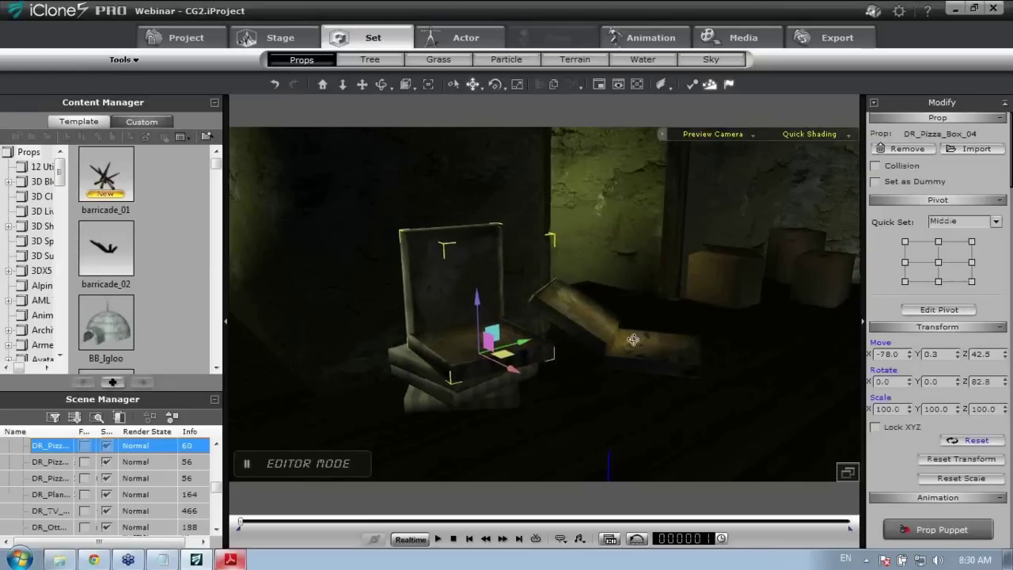
Delete the five middle hangers from the closet rod, keeping the two nearest one end and the one at the other.
right_drag(606, 356, 582, 390)
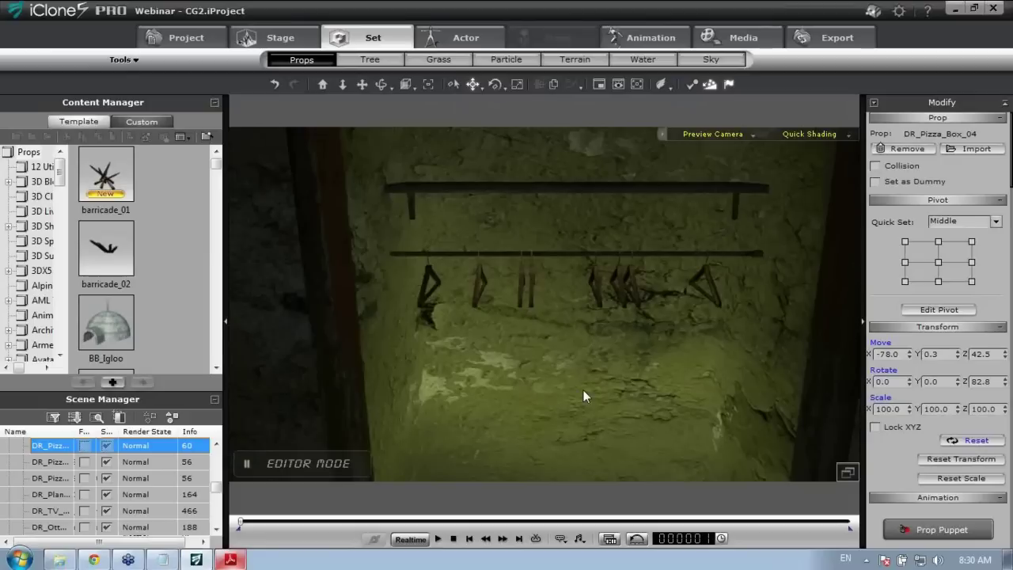
click(533, 277)
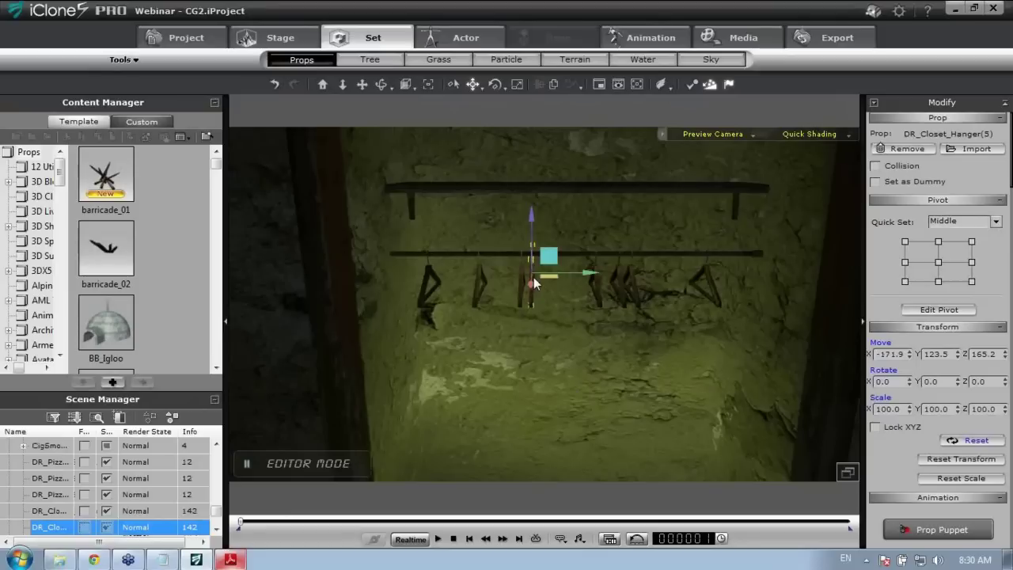
click(597, 285)
click(601, 284)
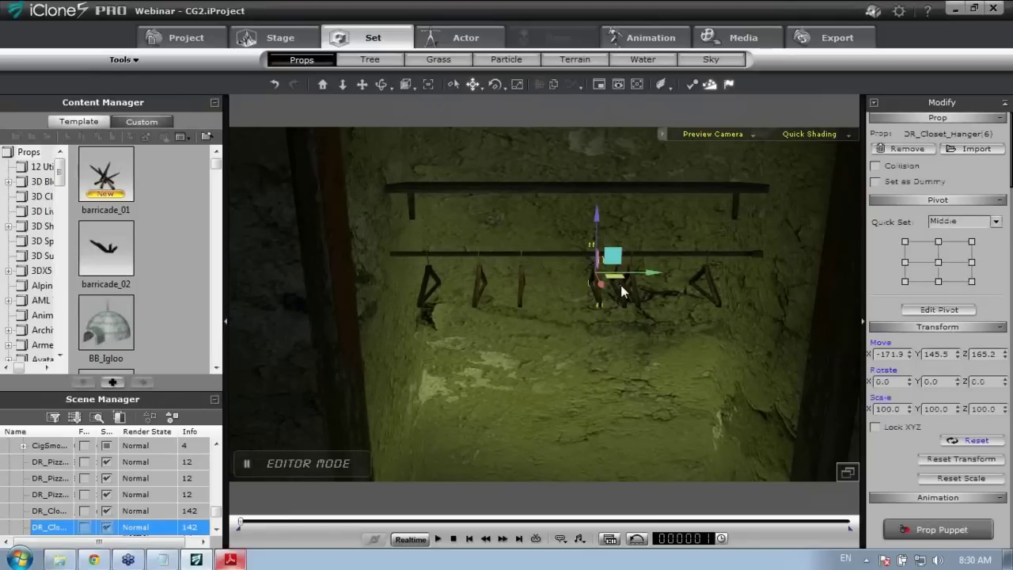
click(621, 286)
click(621, 285)
click(634, 288)
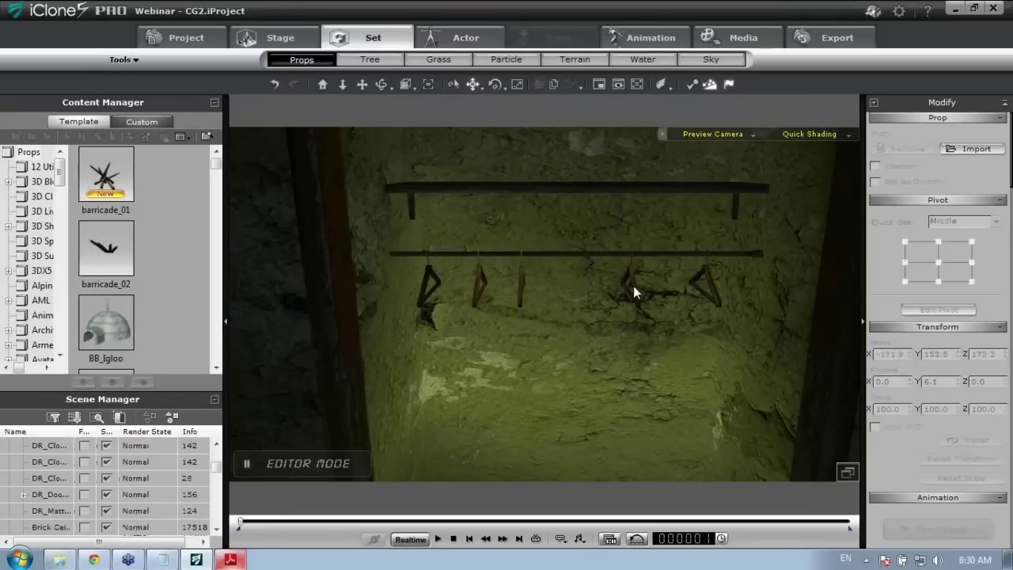
click(632, 286)
key(Delete)
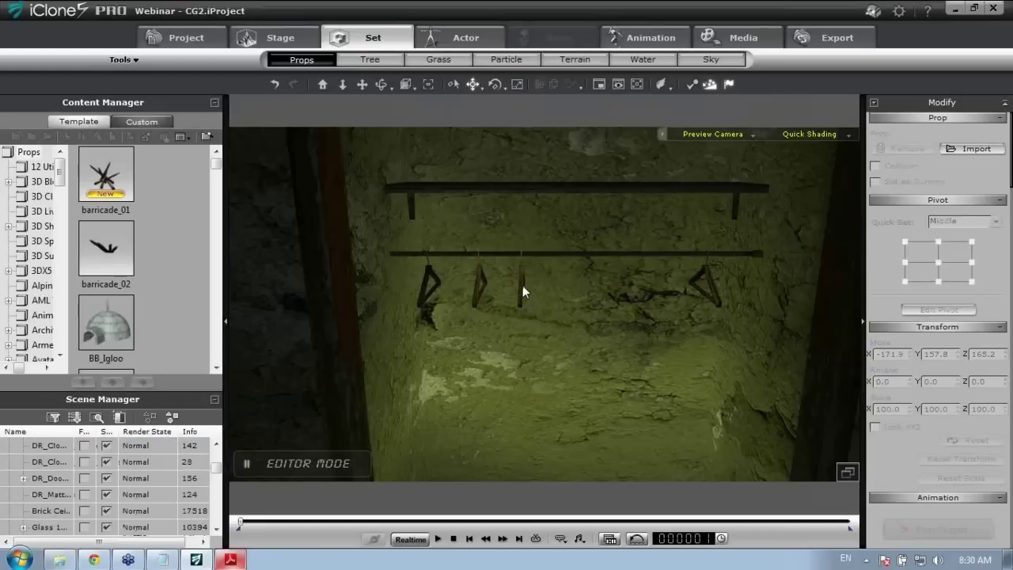
click(521, 287)
key(Delete)
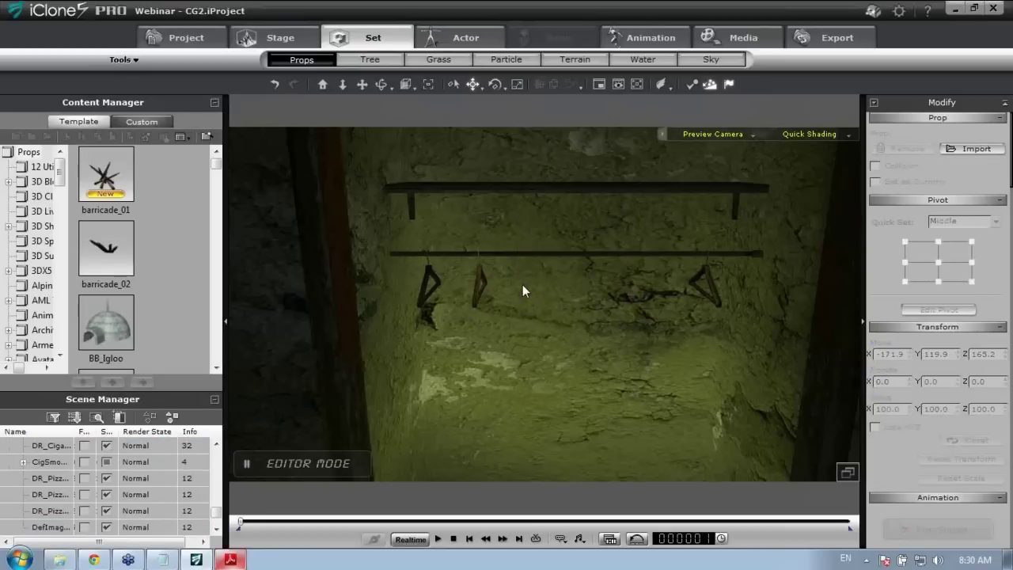
Duplicate the inner remaining closet hanger along the rod at irregular spacing, with copies from Y 114.7 to Y 170.2.
right_drag(548, 372, 489, 295)
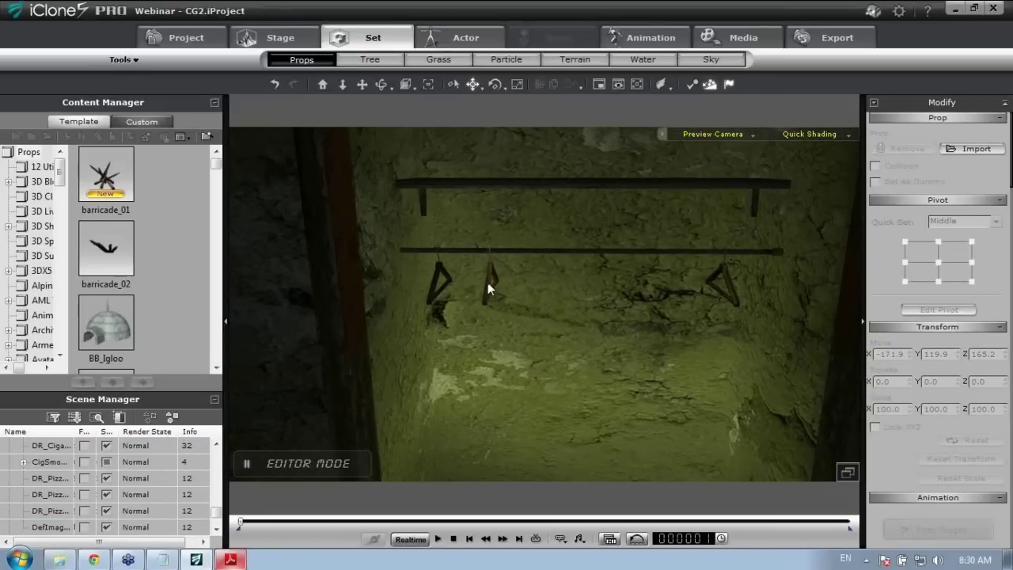
click(487, 282)
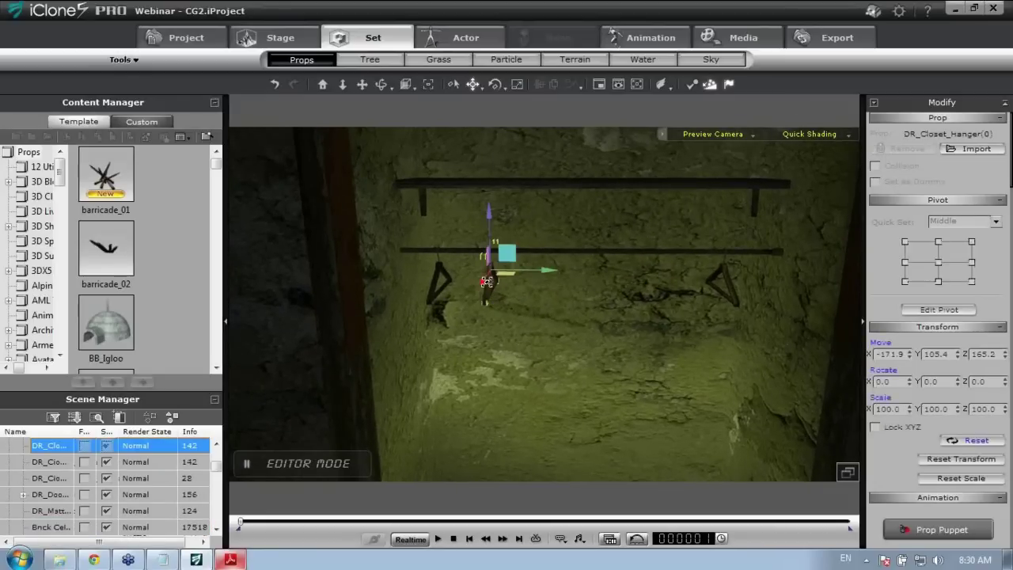
click(545, 263)
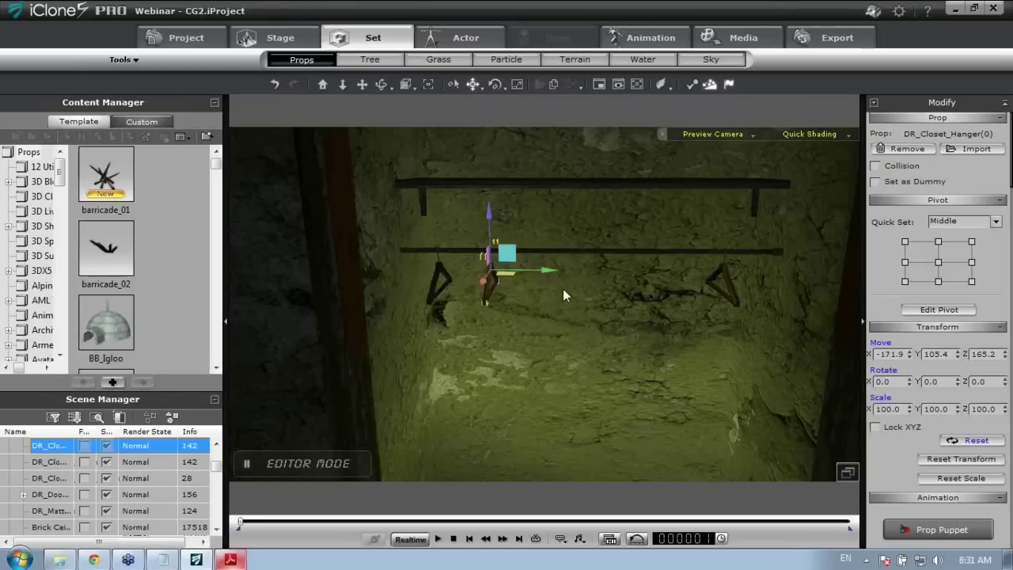
click(551, 269)
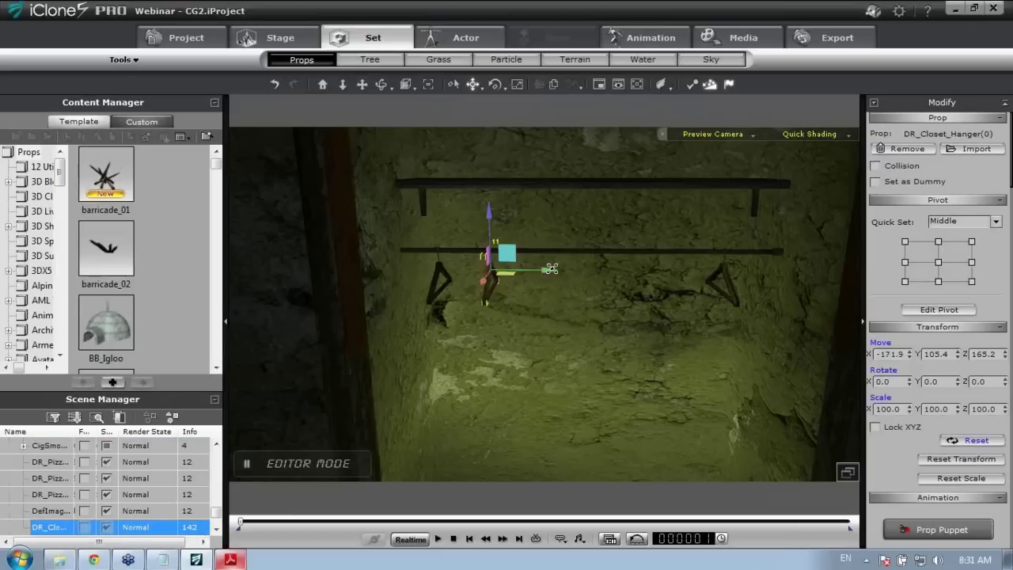
shift+drag(551, 269, 575, 269)
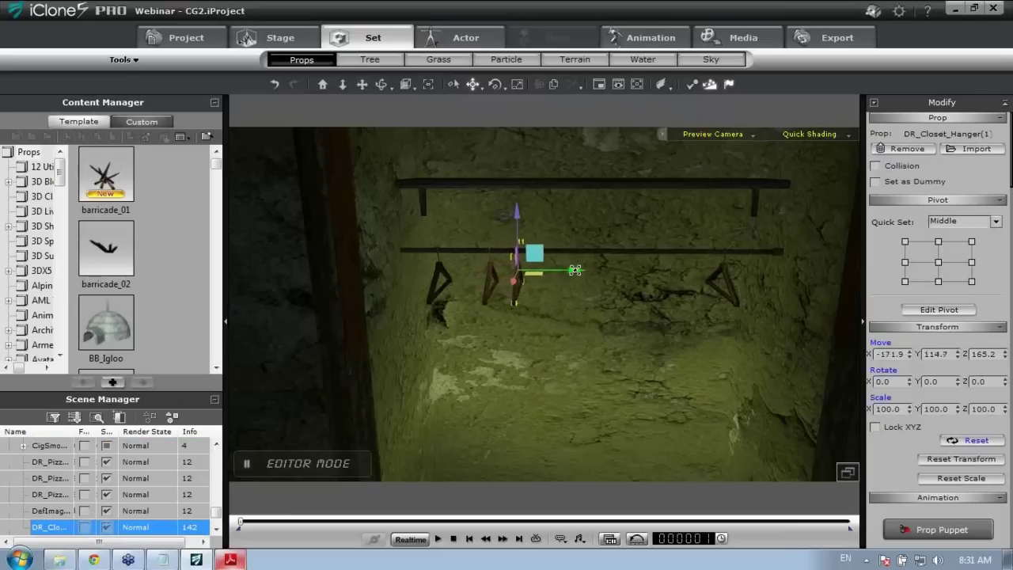
shift+drag(575, 270, 741, 271)
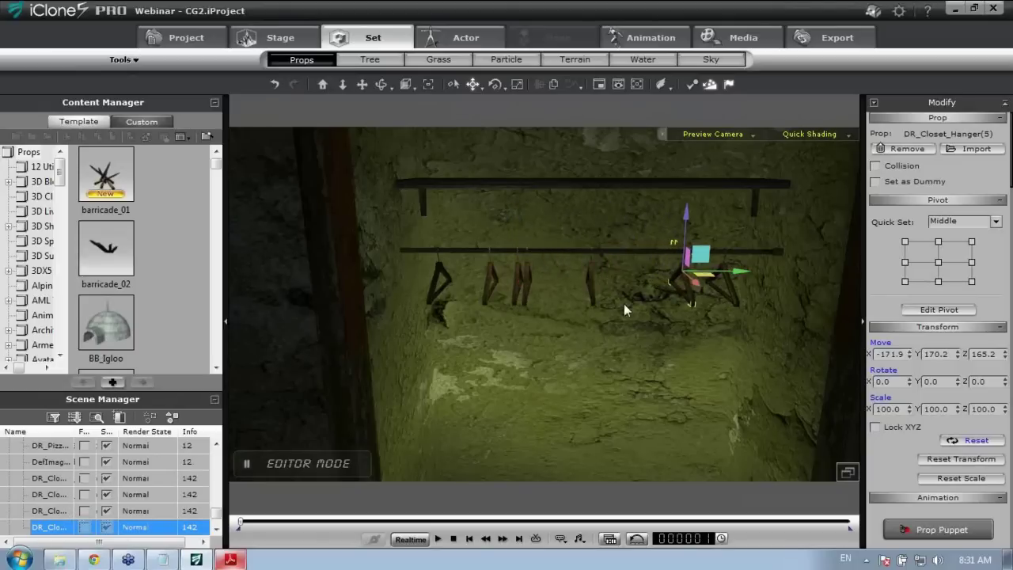
right_drag(583, 318, 666, 339)
scroll(666, 339, up, 5)
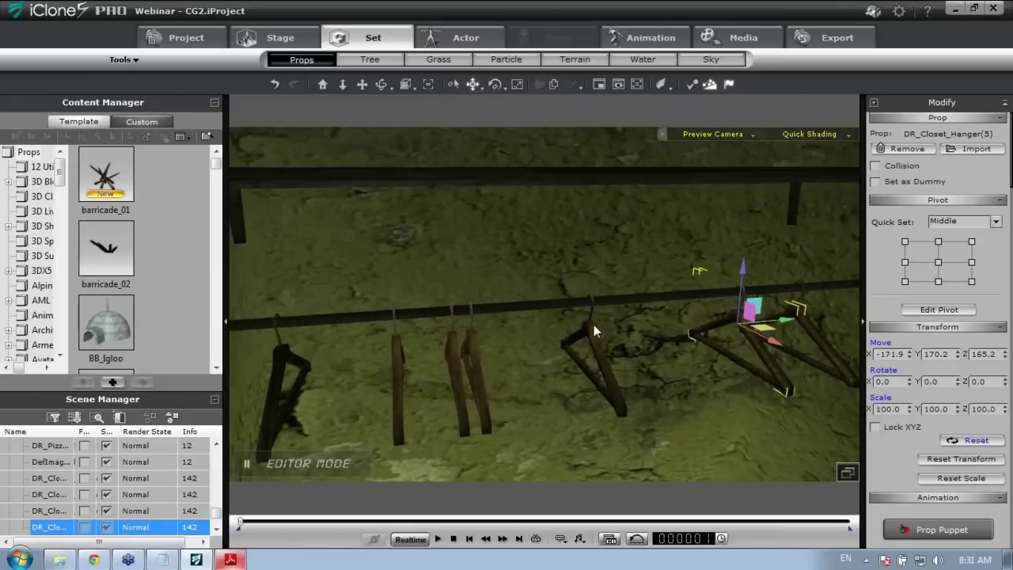
right_drag(593, 331, 664, 325)
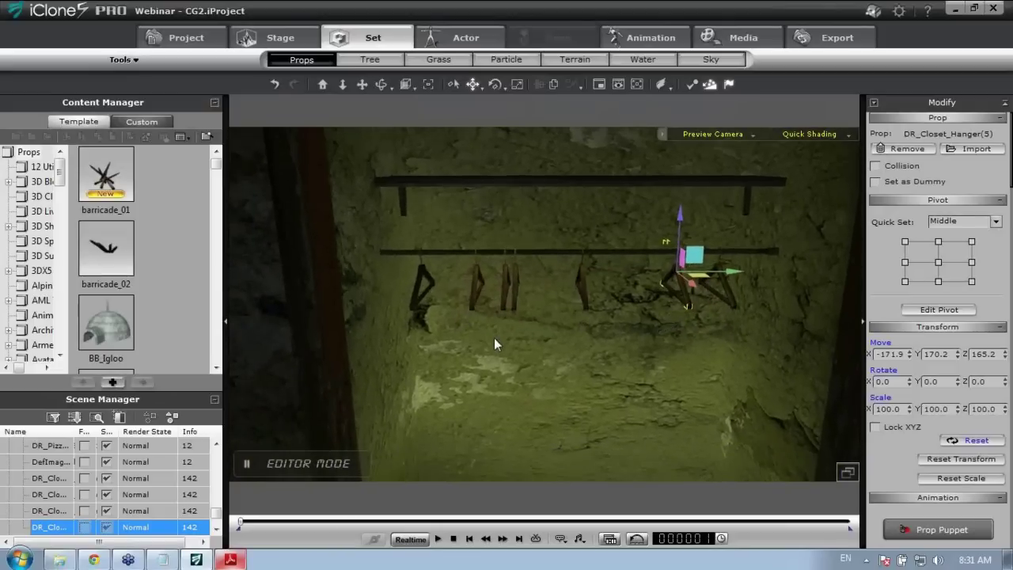
right_drag(521, 376, 566, 354)
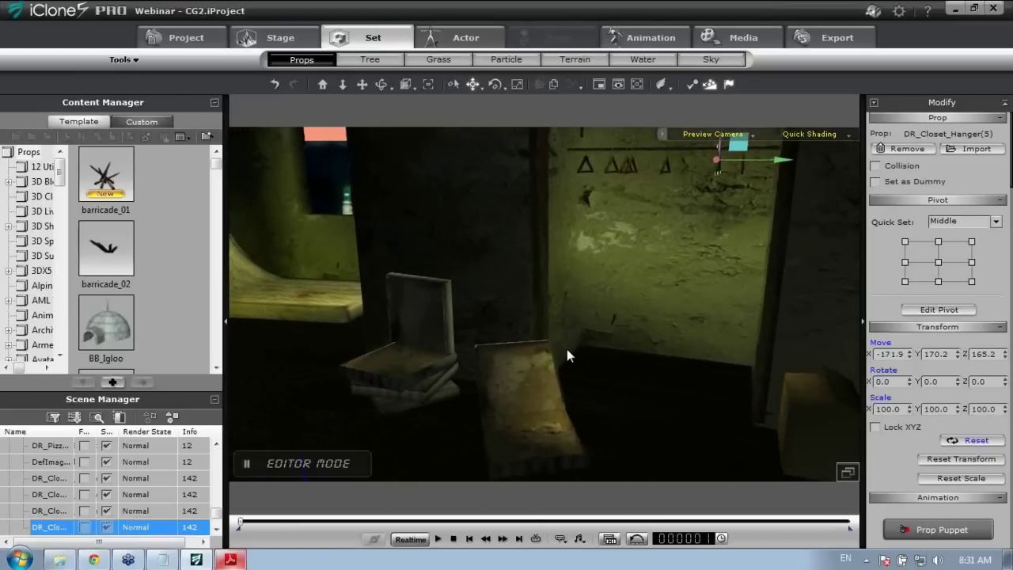
Switch to Adobe Reader to check the Gangster Story Live Demo outline, and return to iClone.
click(230, 560)
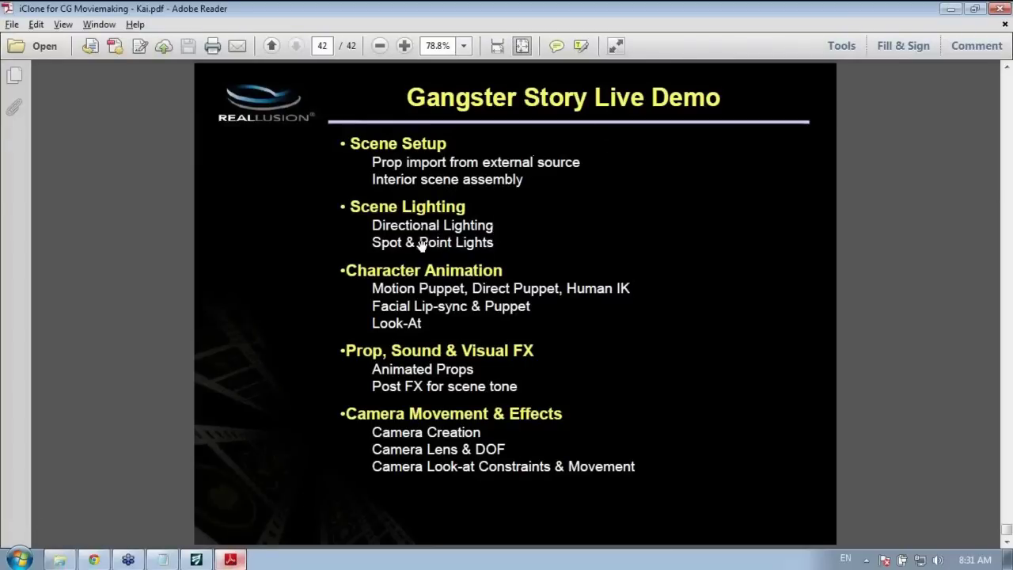
click(198, 559)
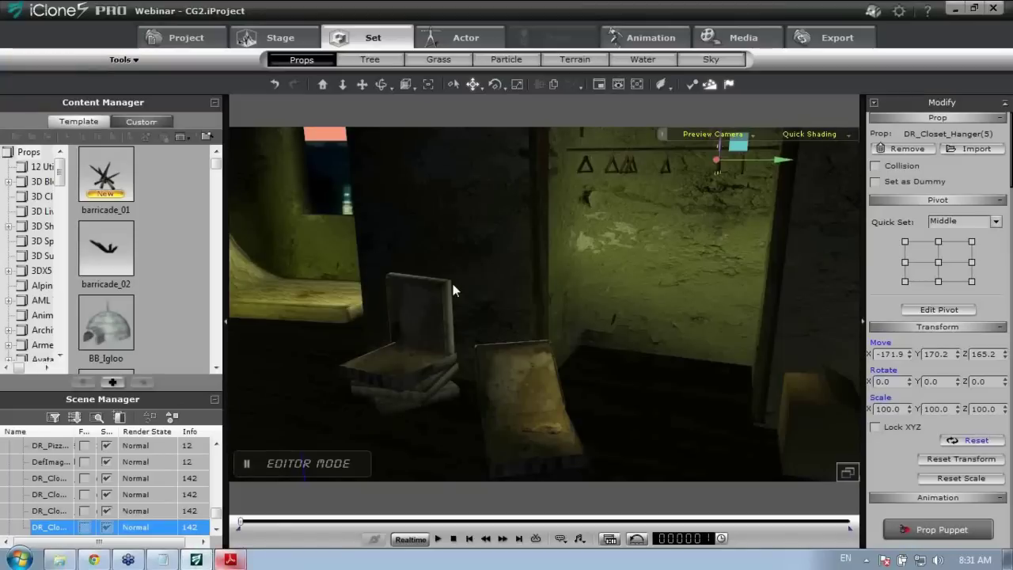
click(815, 133)
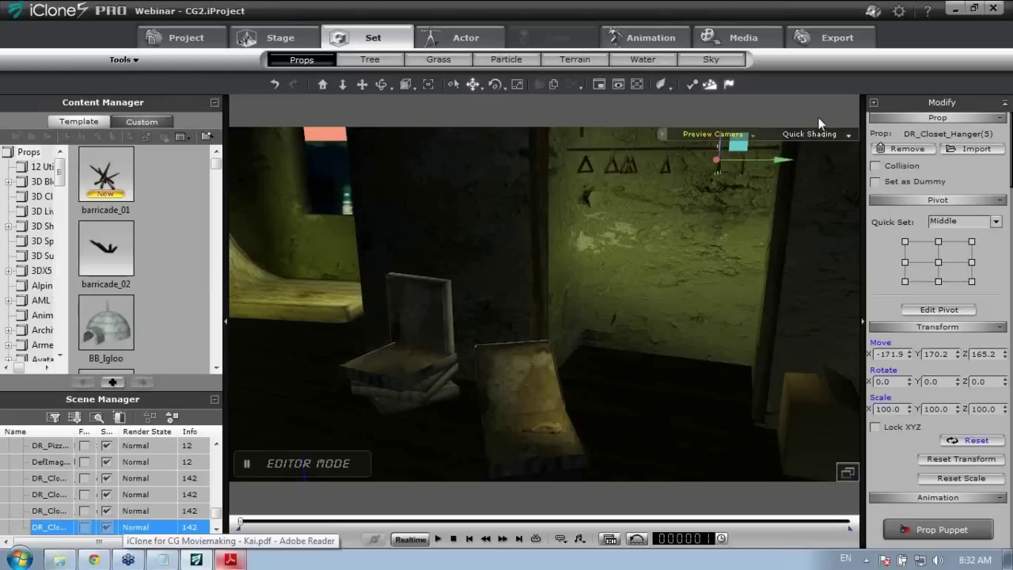
Open the stage's 2D Background settings and deactivate the night-city image background.
click(299, 38)
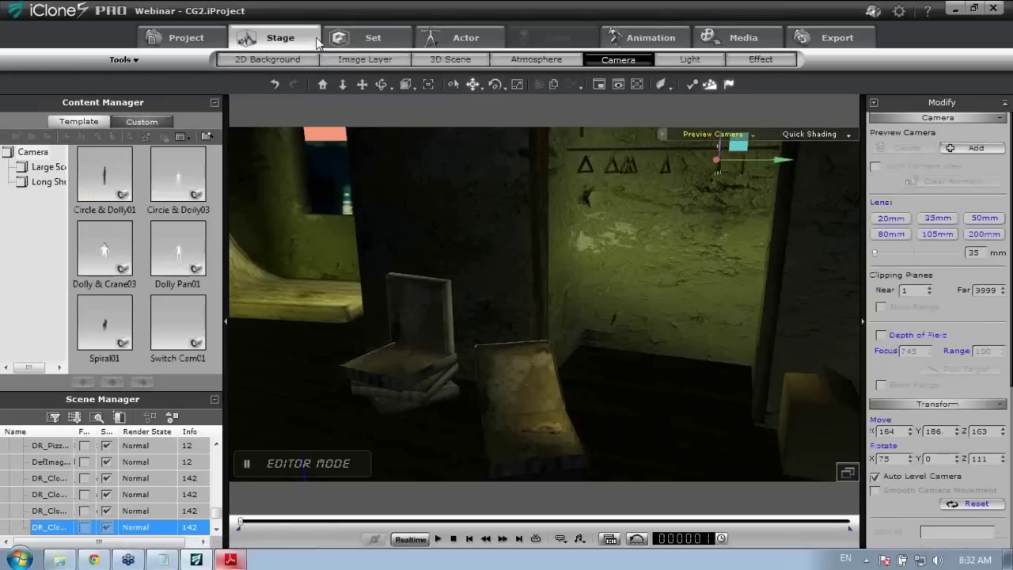
click(287, 64)
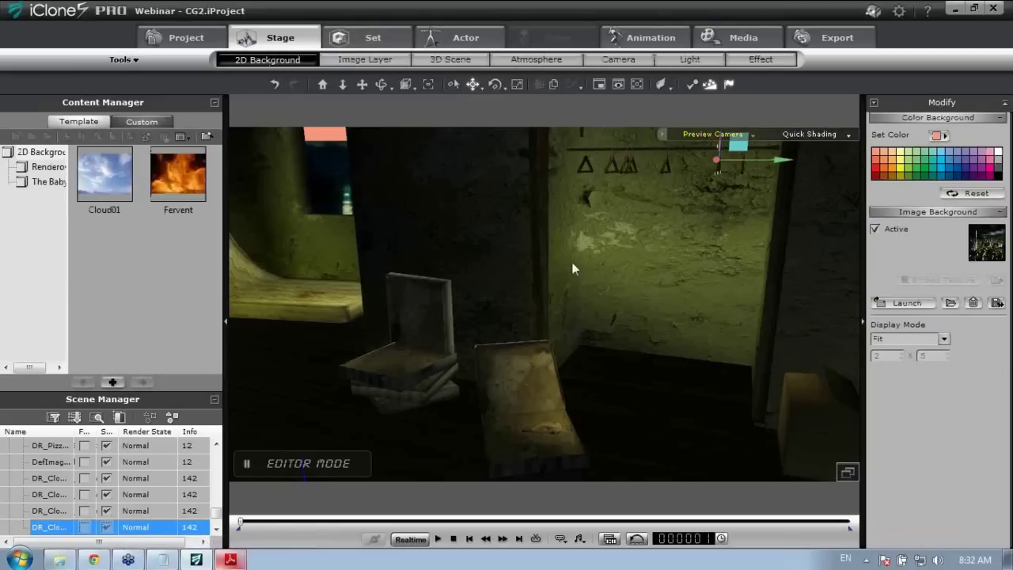
right_drag(424, 278, 395, 320)
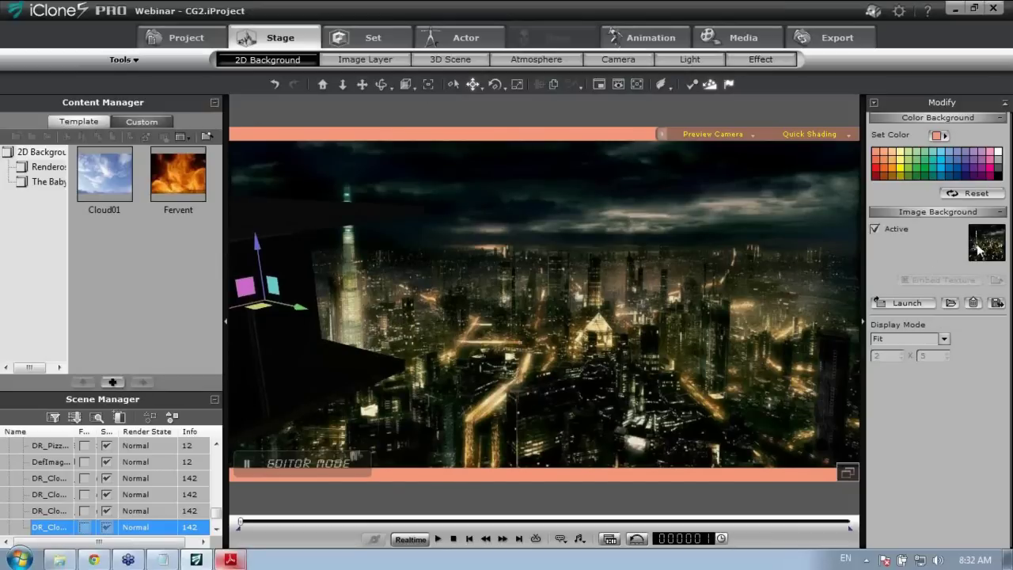
click(875, 229)
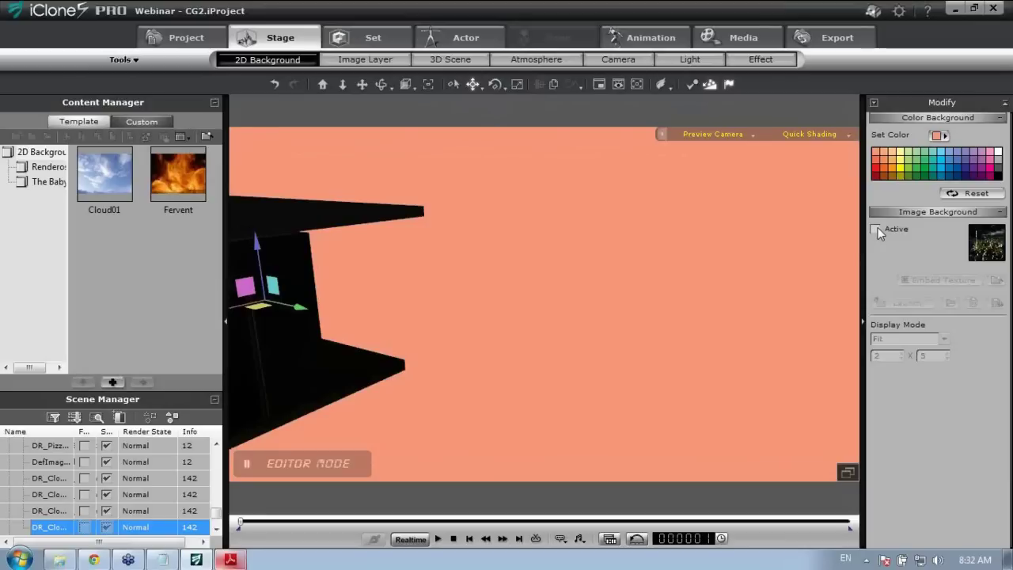
click(876, 230)
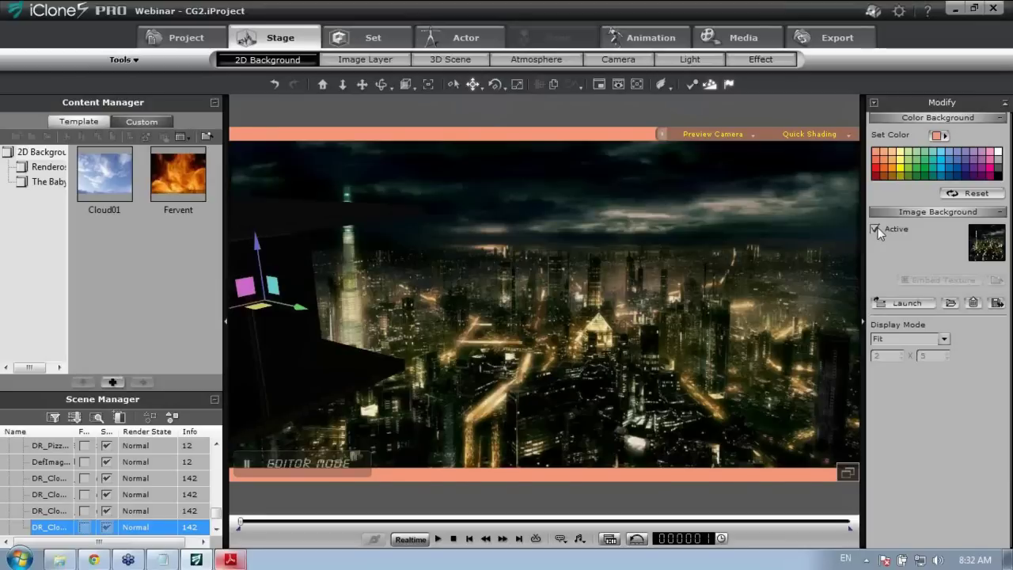
click(876, 229)
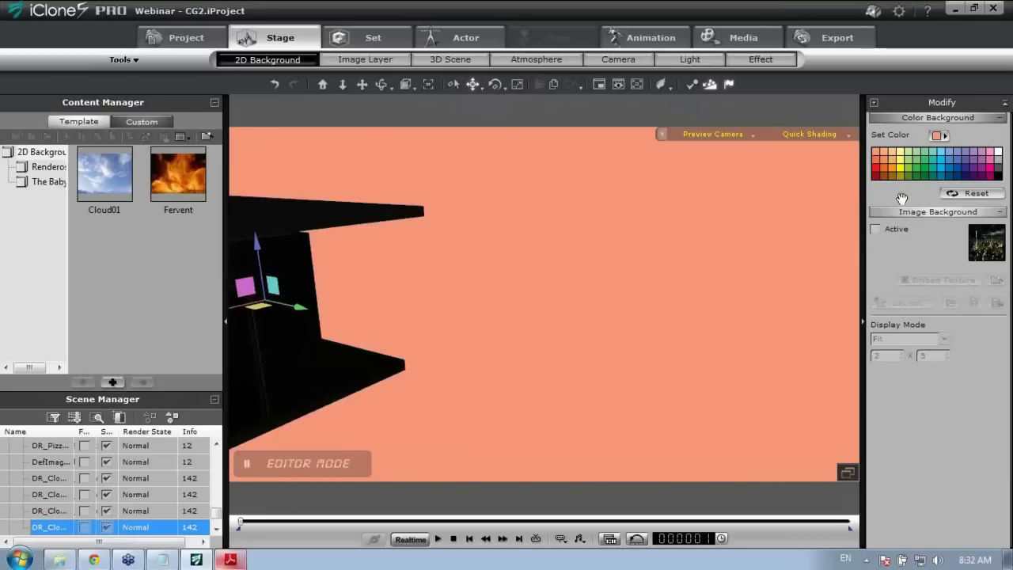
Try green and blue background colours, settle on dark blue, and reactivate the image background.
click(906, 170)
click(910, 168)
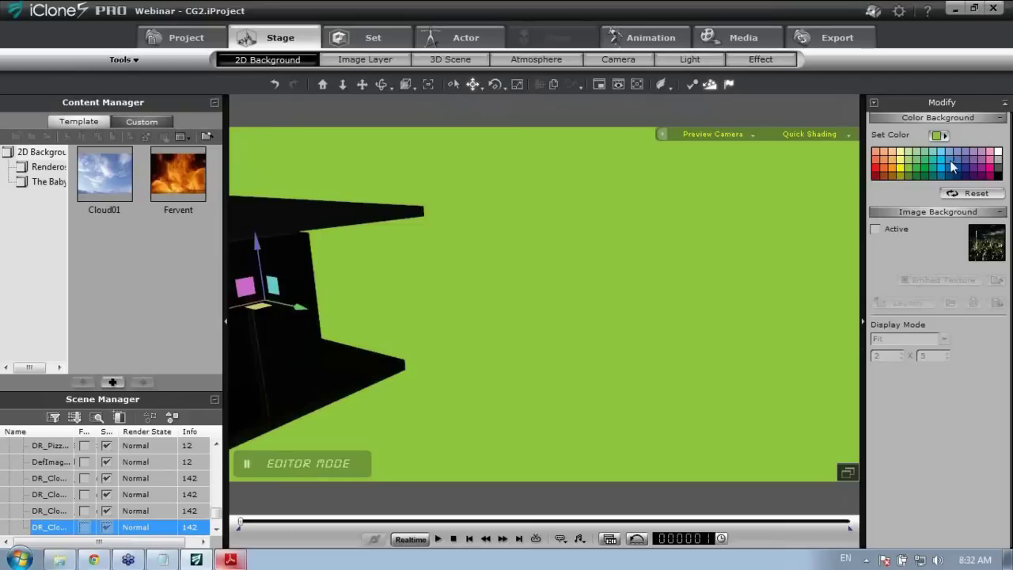
click(950, 160)
click(964, 177)
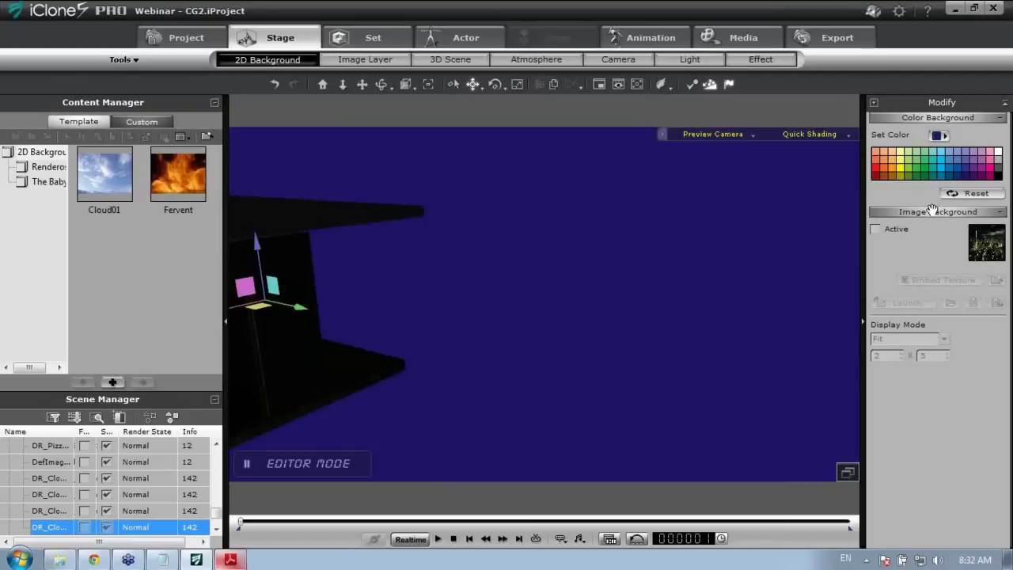
click(875, 229)
right_drag(521, 269, 554, 265)
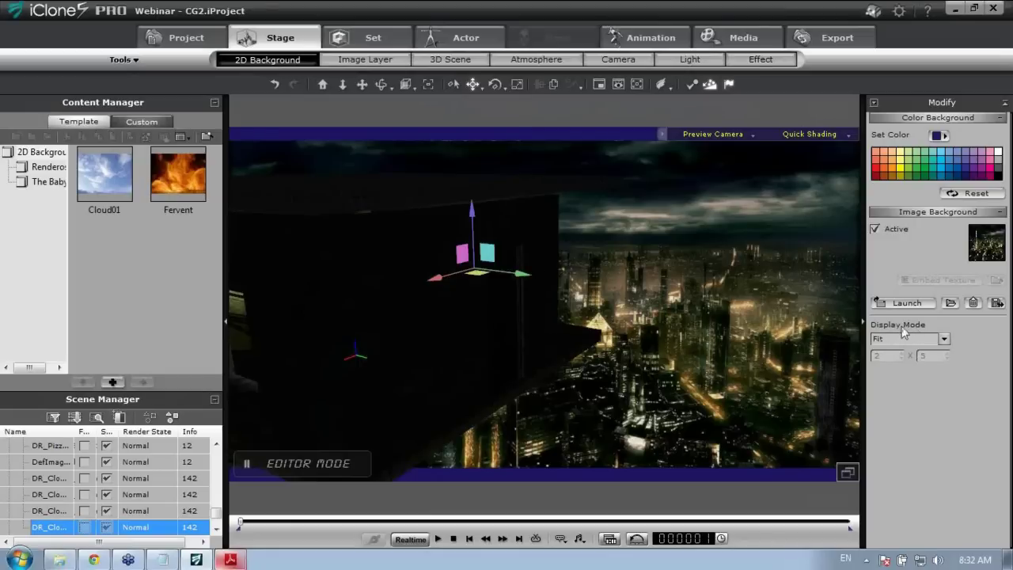
Set the image background's display mode to Stretch and bring the room interior into view.
click(943, 339)
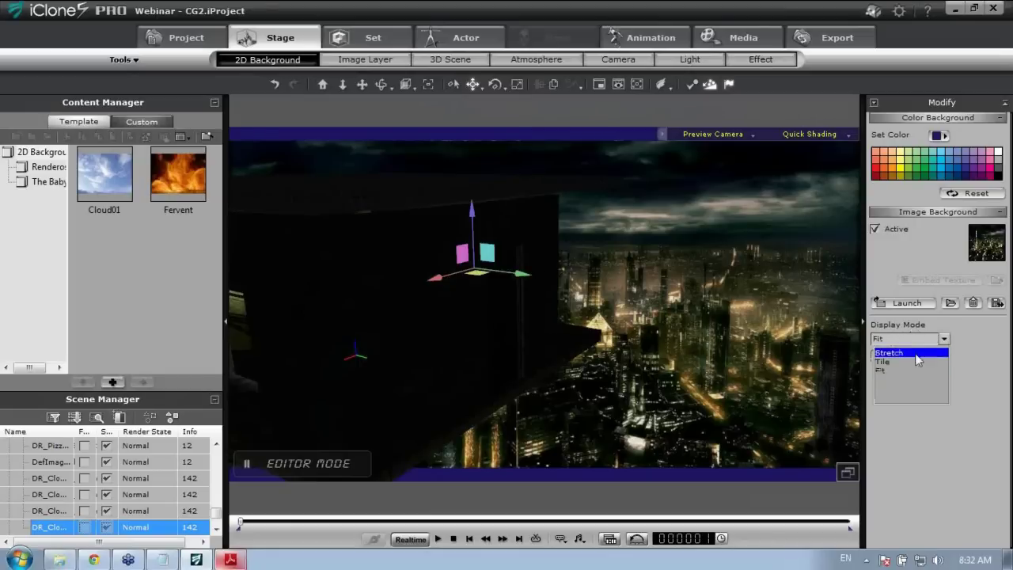
click(915, 355)
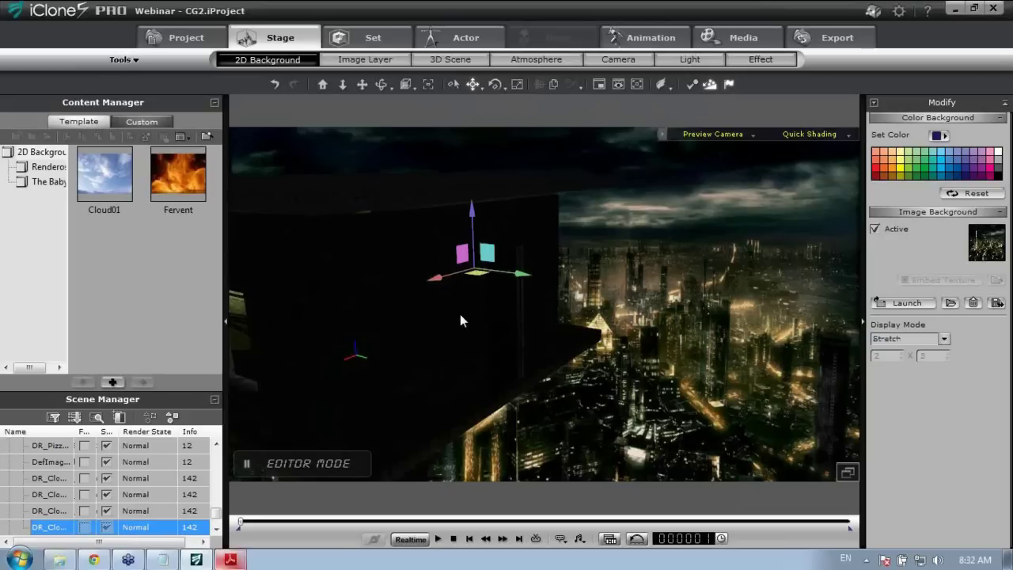
right_drag(430, 348, 614, 349)
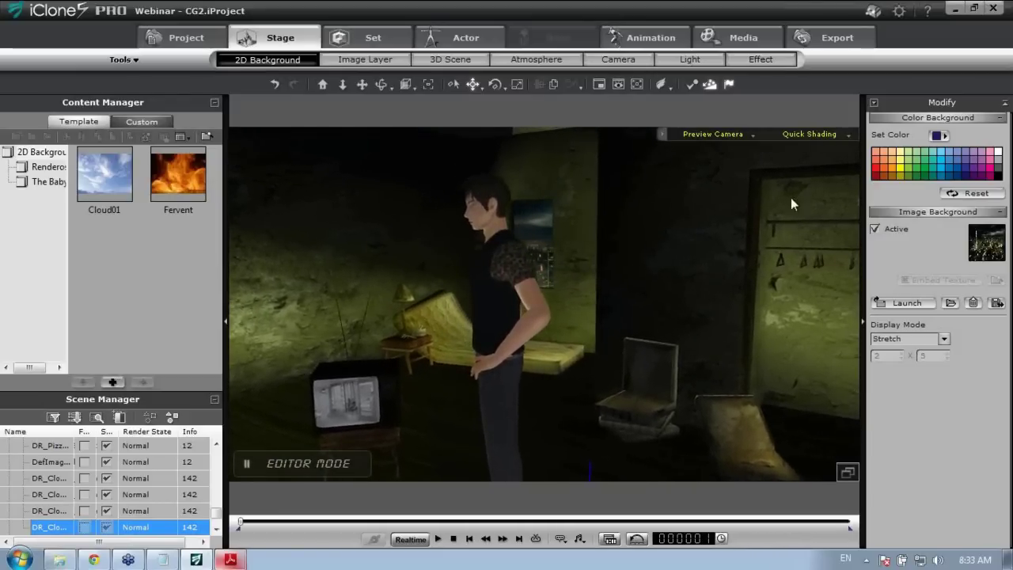
Switch the preview to Pixel Shading and select the standing G5 Eddie avatar to view the room around him.
click(826, 133)
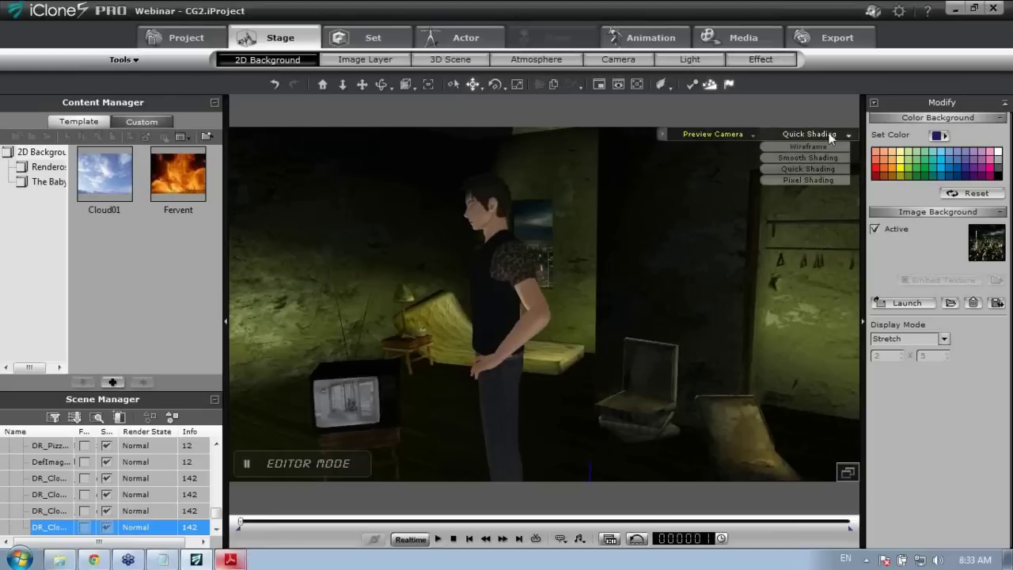
click(816, 182)
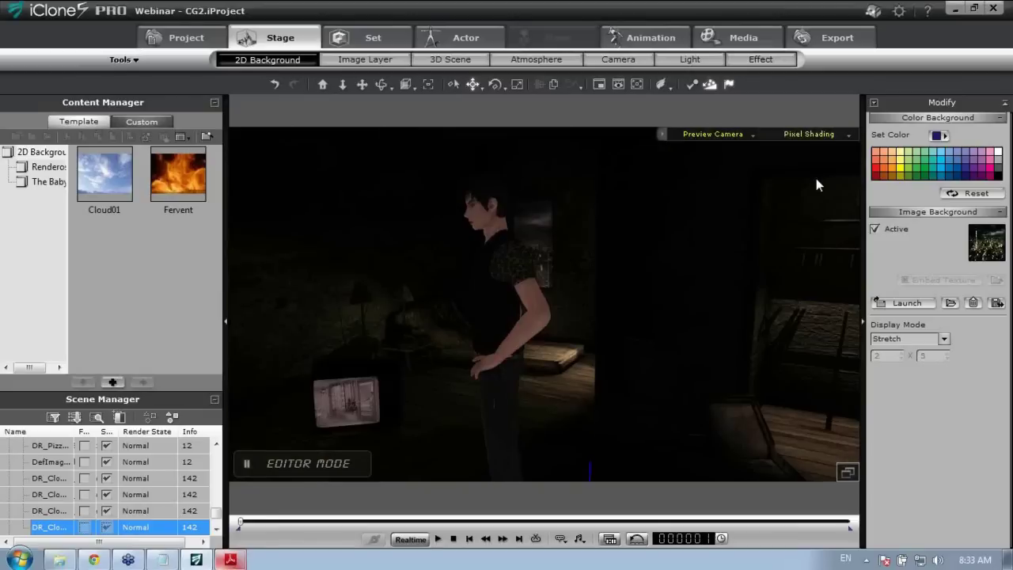
click(487, 291)
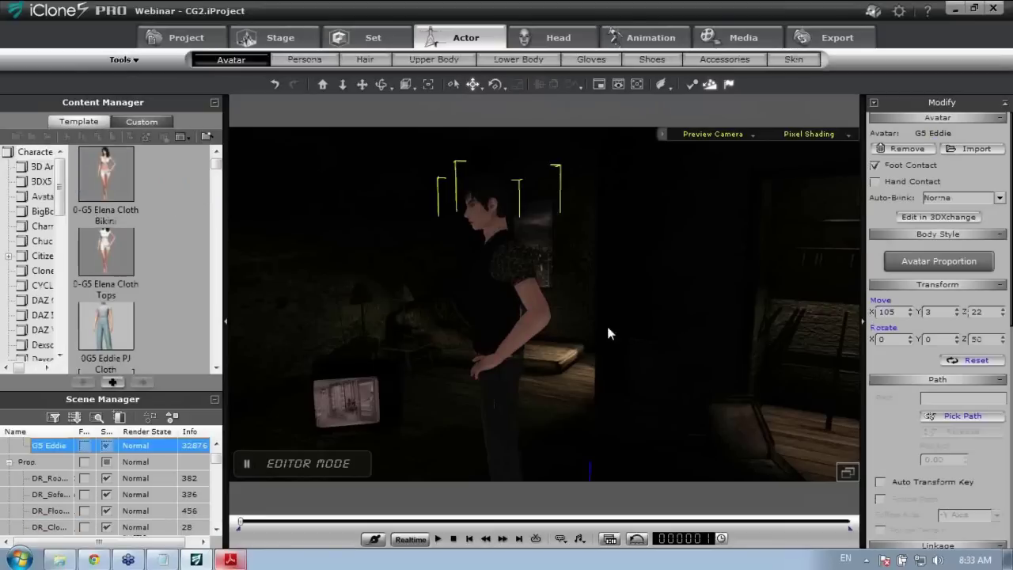
mouse_move(606, 322)
right_down()
mouse_move(448, 350)
mouse_move(264, 357)
mouse_move(610, 319)
mouse_move(491, 340)
mouse_move(356, 357)
mouse_move(605, 305)
right_up()
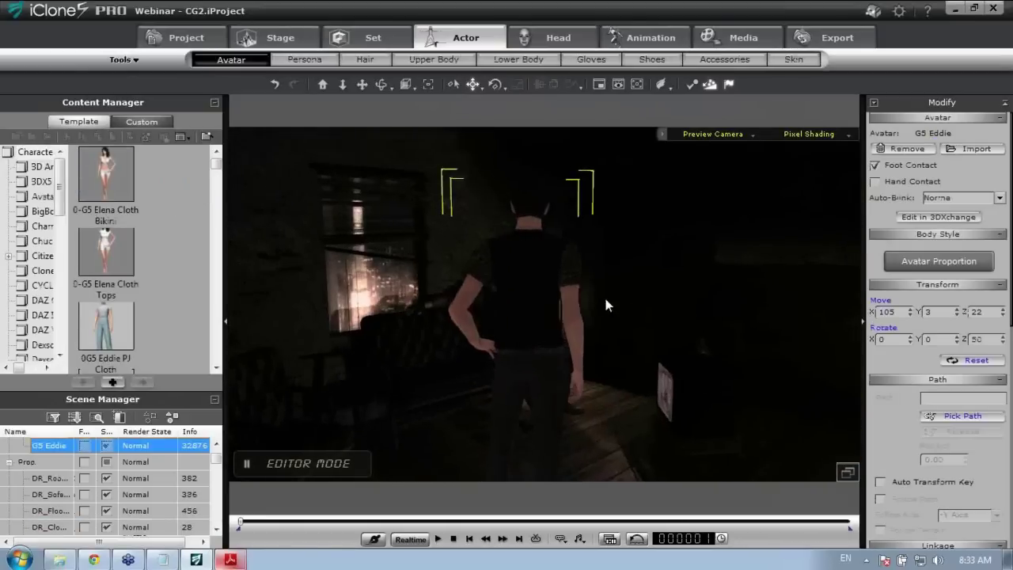
Collapse the Content Manager and the avatar and prop groups, and expand the Dir./Spot and Point Light groups in the Scene Manager.
click(214, 103)
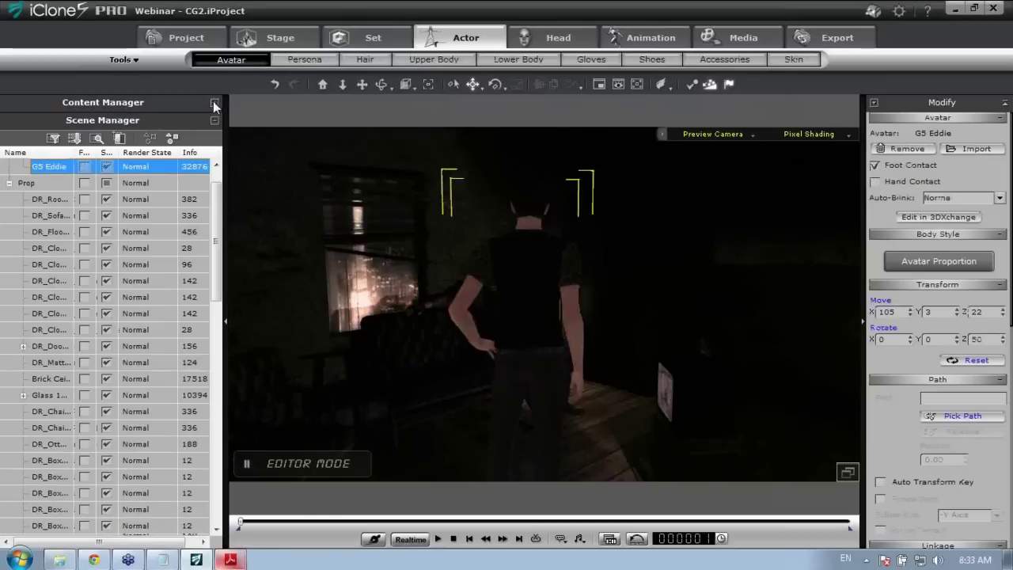
click(10, 183)
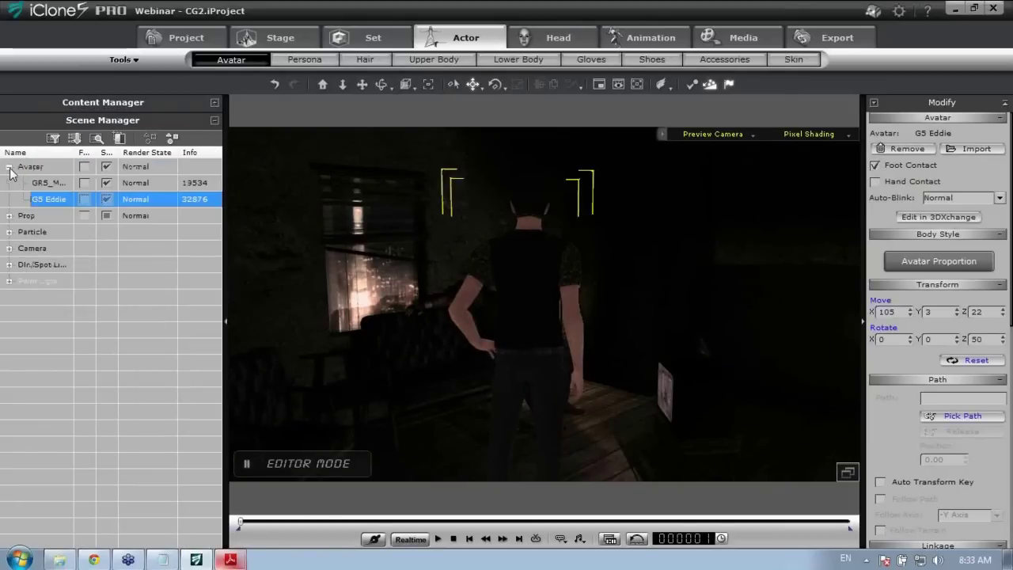
click(10, 168)
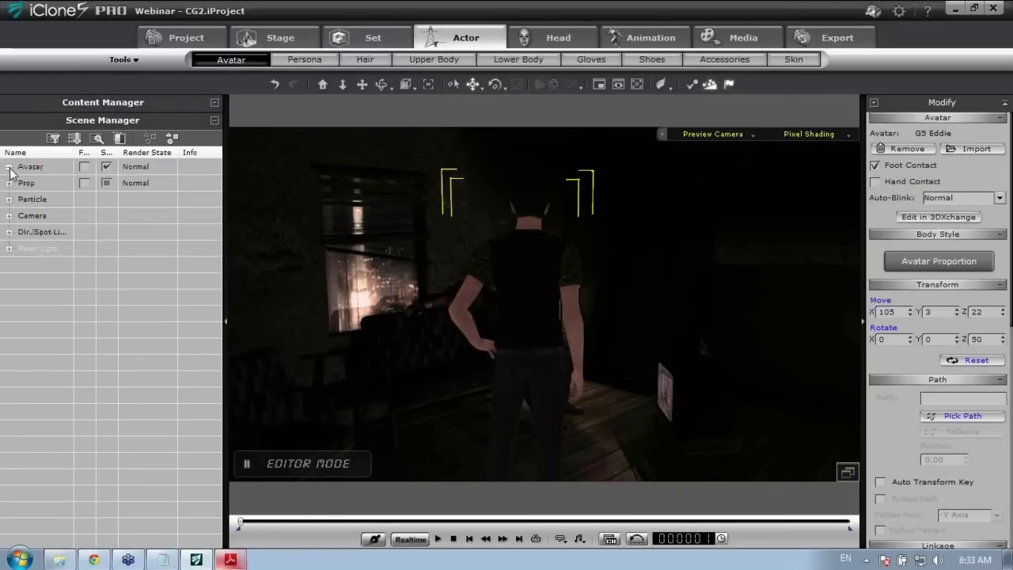
click(9, 233)
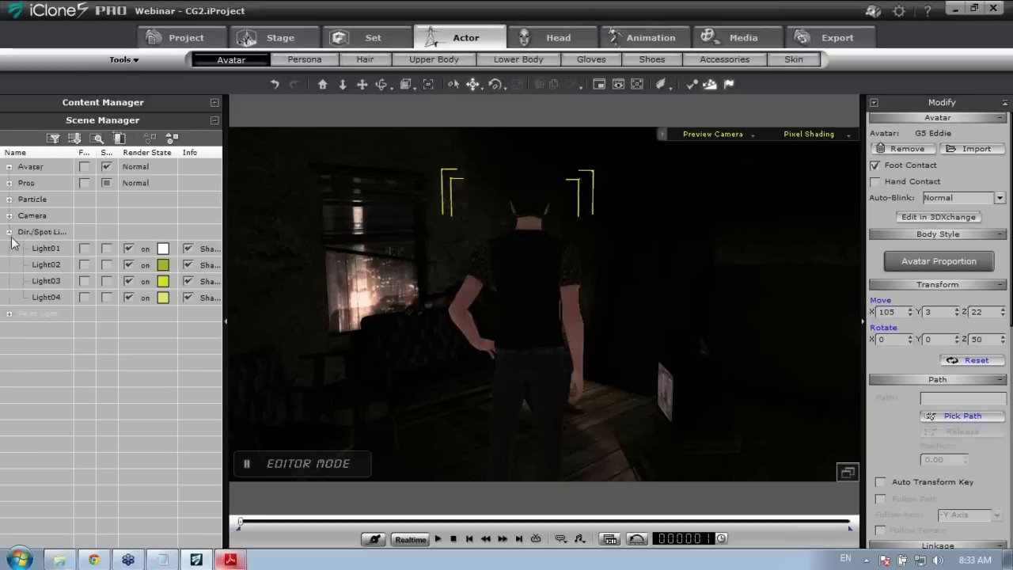
click(9, 315)
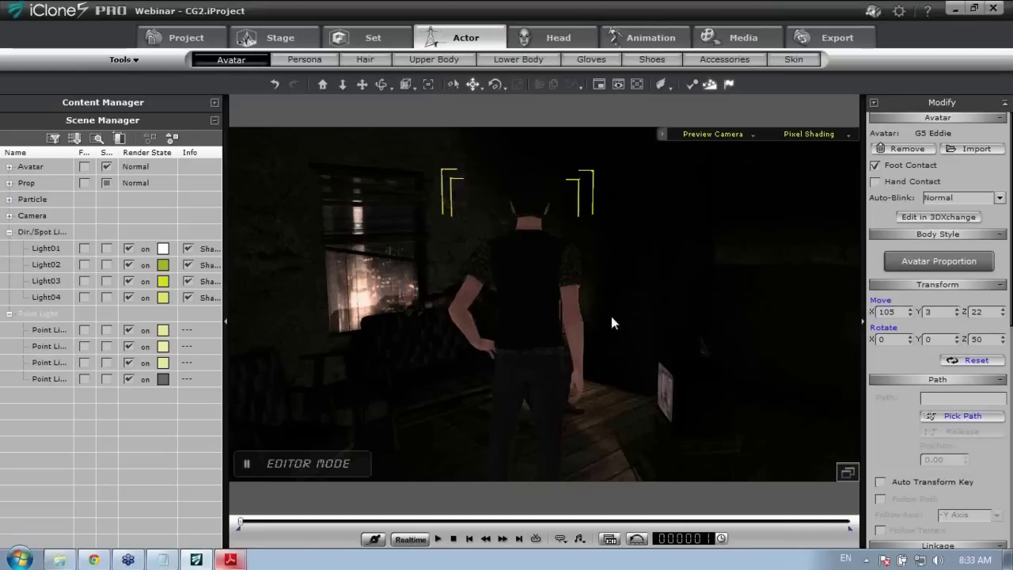
right_drag(719, 346, 552, 359)
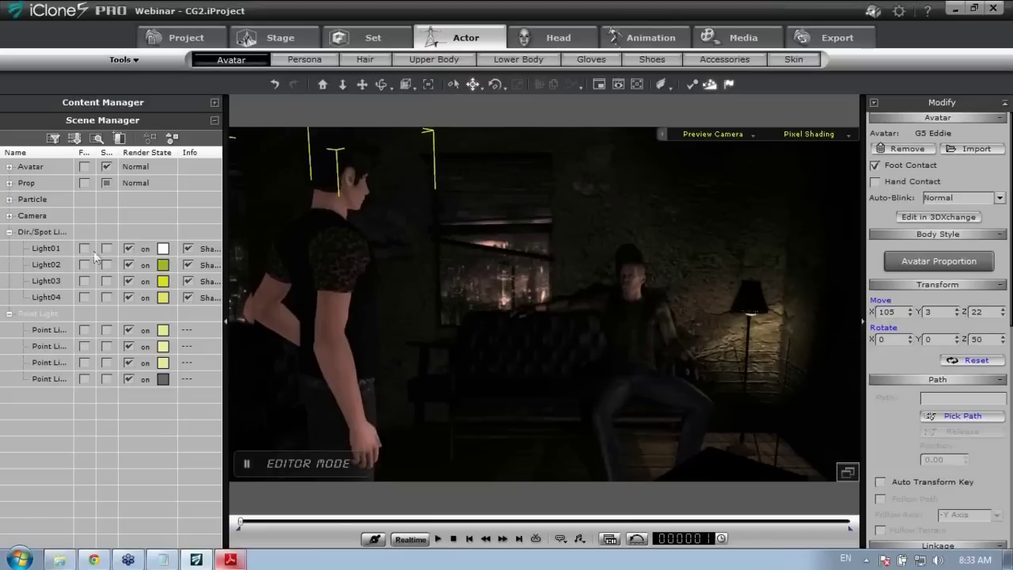
Select Light01, centre the view on it at the television, and turn on its display in the scene.
click(49, 249)
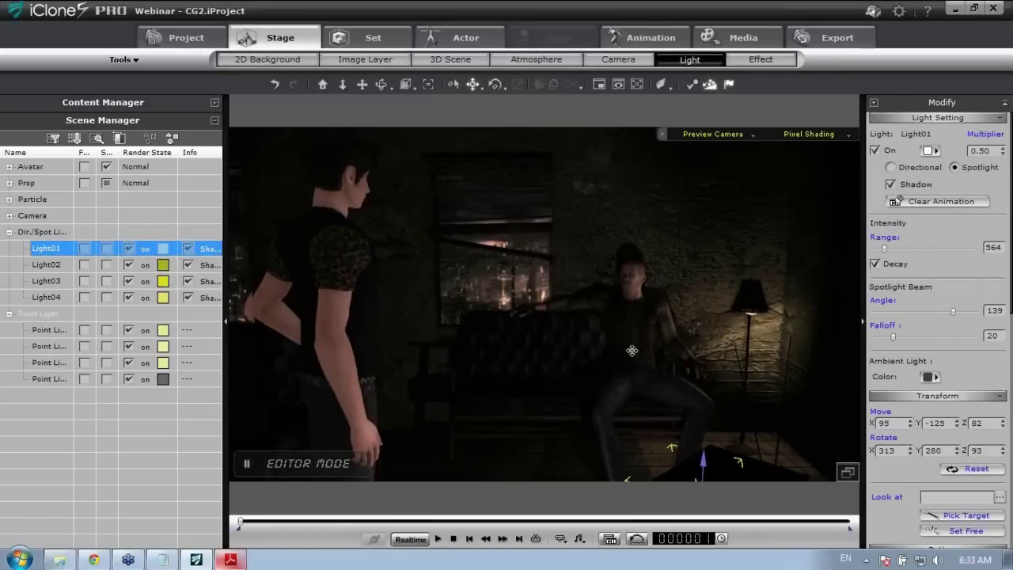
middle_drag(639, 350, 638, 307)
right_drag(638, 307, 633, 281)
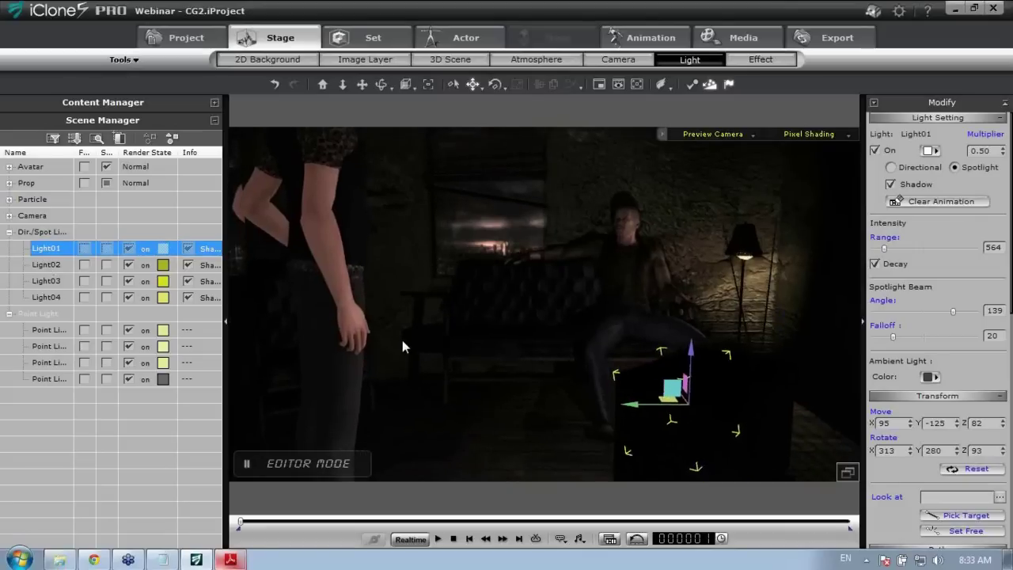
key(z)
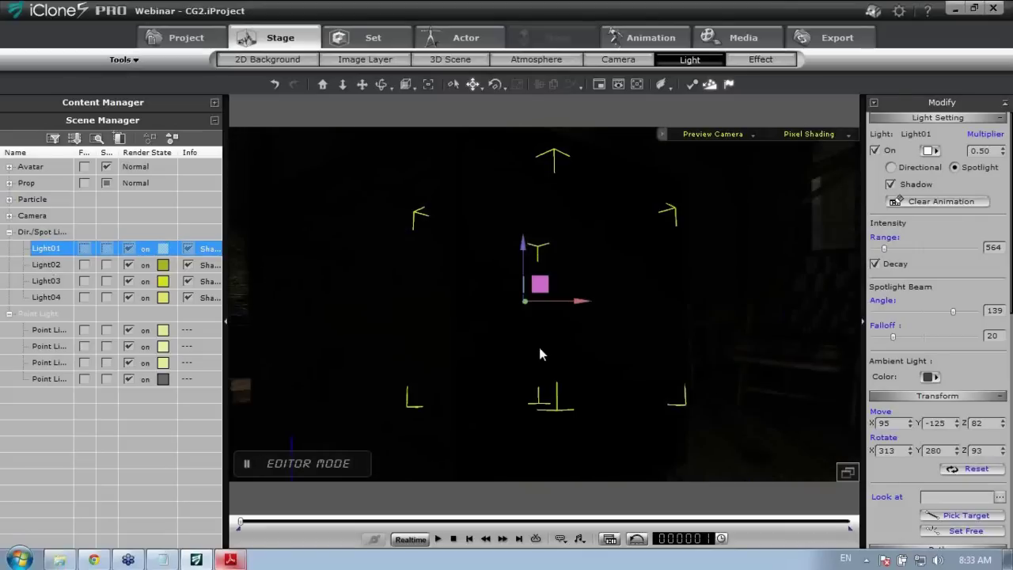
mouse_move(650, 344)
right_down()
mouse_move(762, 333)
mouse_move(651, 342)
right_up()
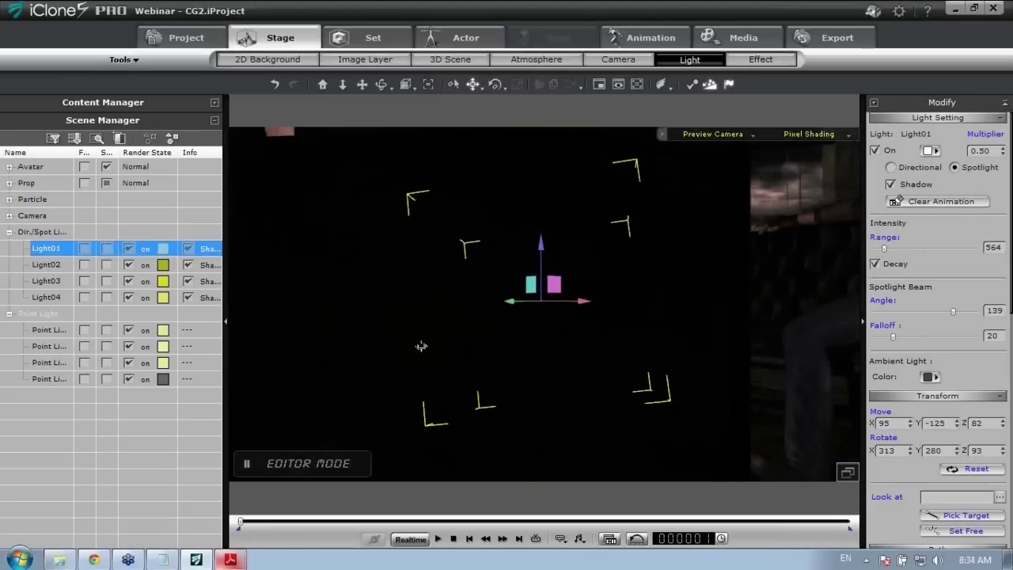
right_drag(421, 346, 551, 356)
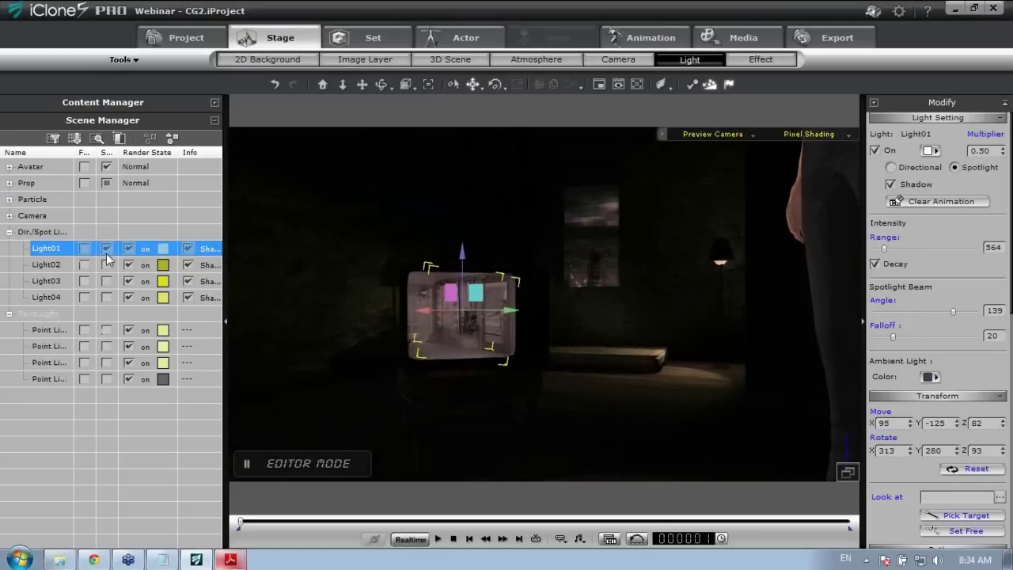
Play the scene from the start with the volume turned down to observe Light01's flicker on the seated man.
right_drag(667, 327, 454, 508)
click(438, 538)
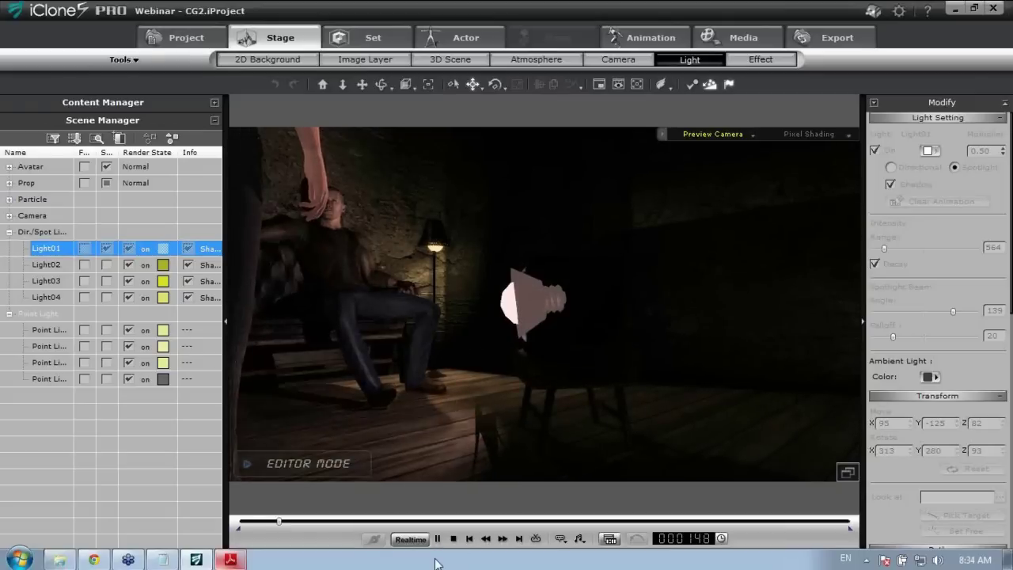
click(439, 539)
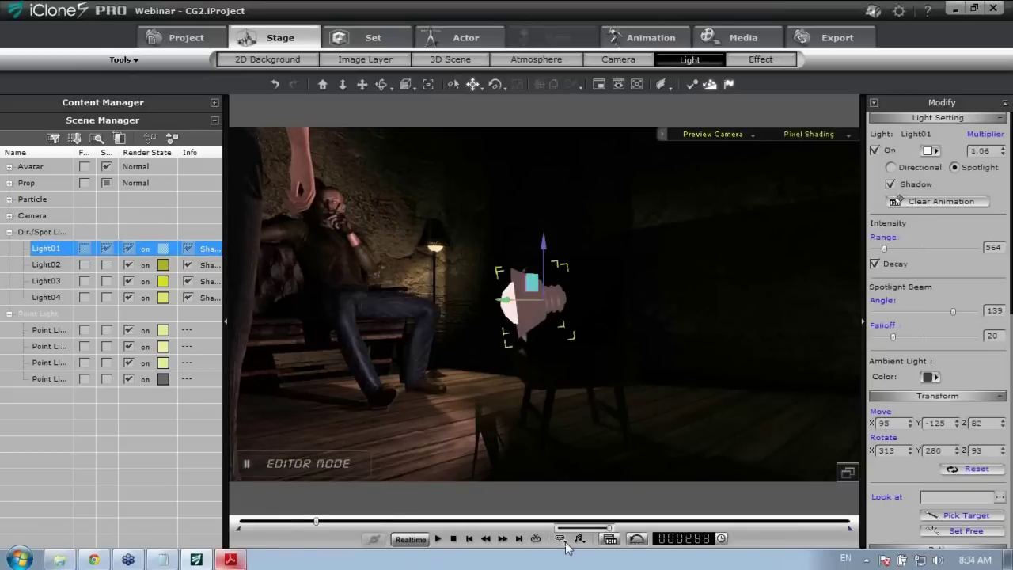
drag(610, 528, 558, 529)
click(452, 539)
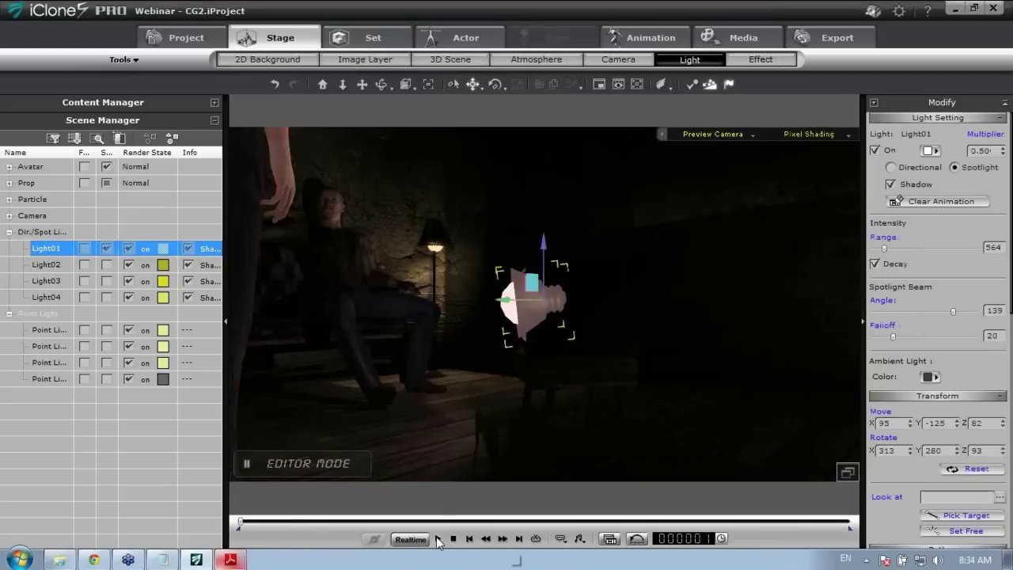
click(437, 538)
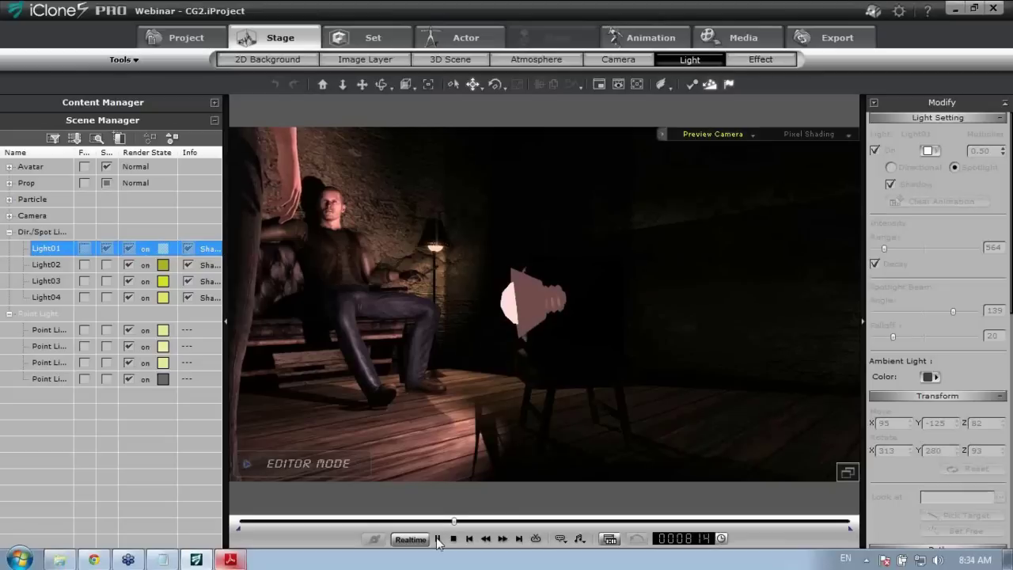
key(space)
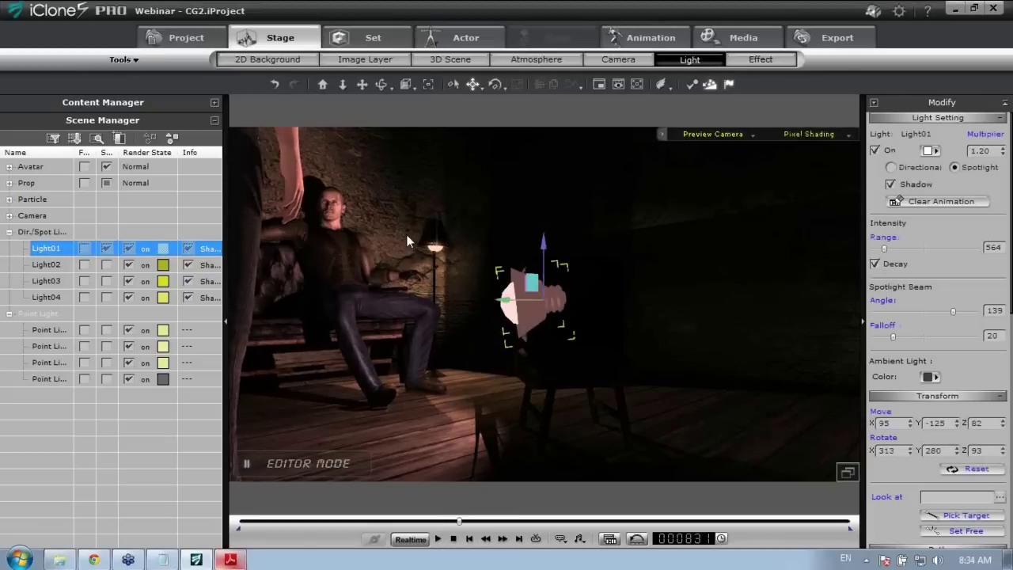
Open the timeline for Light01, show its Multiplier track, and enlarge the scale to separate the keyframes.
key(F3)
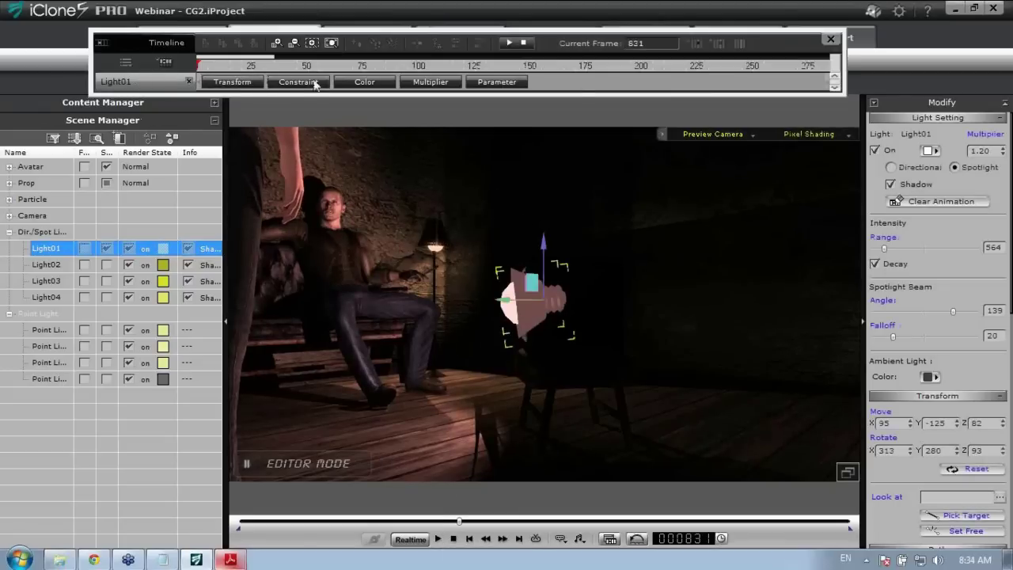
click(420, 82)
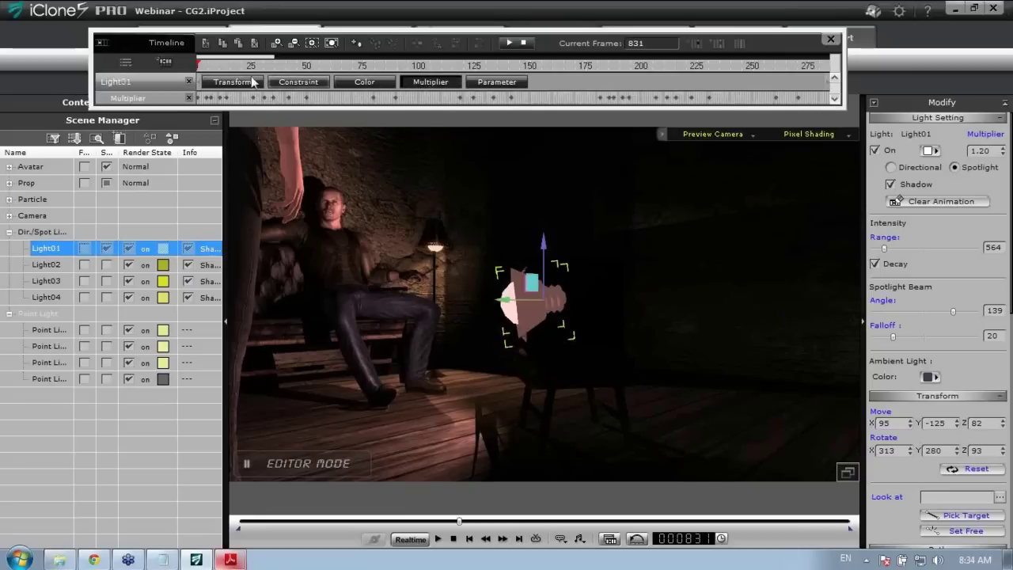
drag(270, 57, 235, 57)
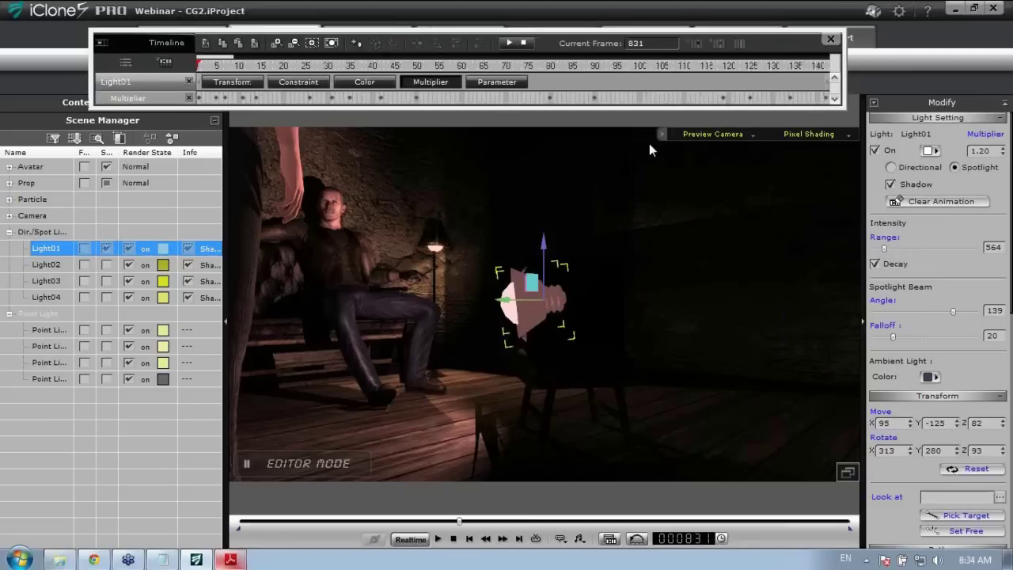
Examine the Light01 multiplier keys at frames 14, 11, 31 and 50.
click(256, 97)
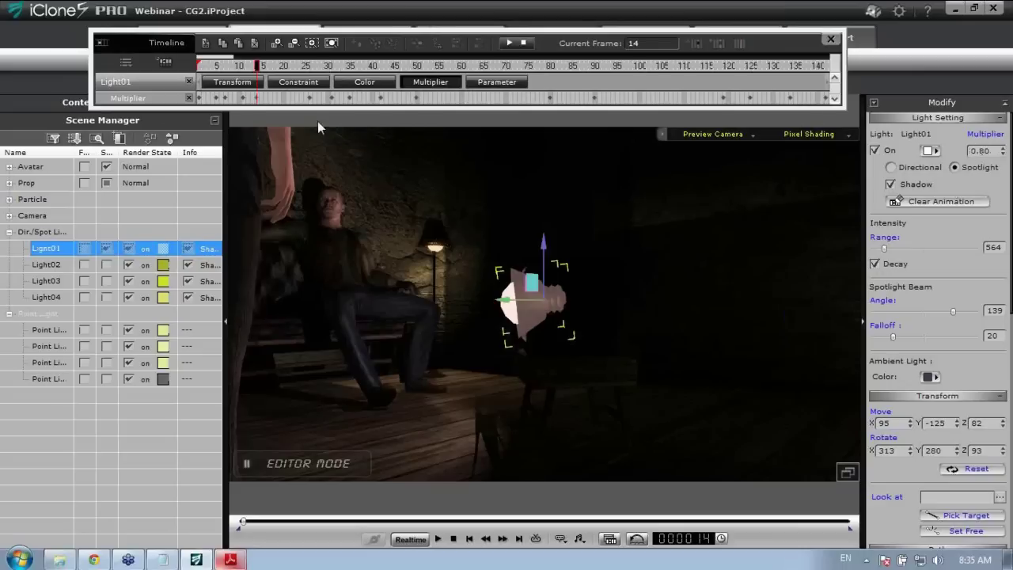
click(243, 97)
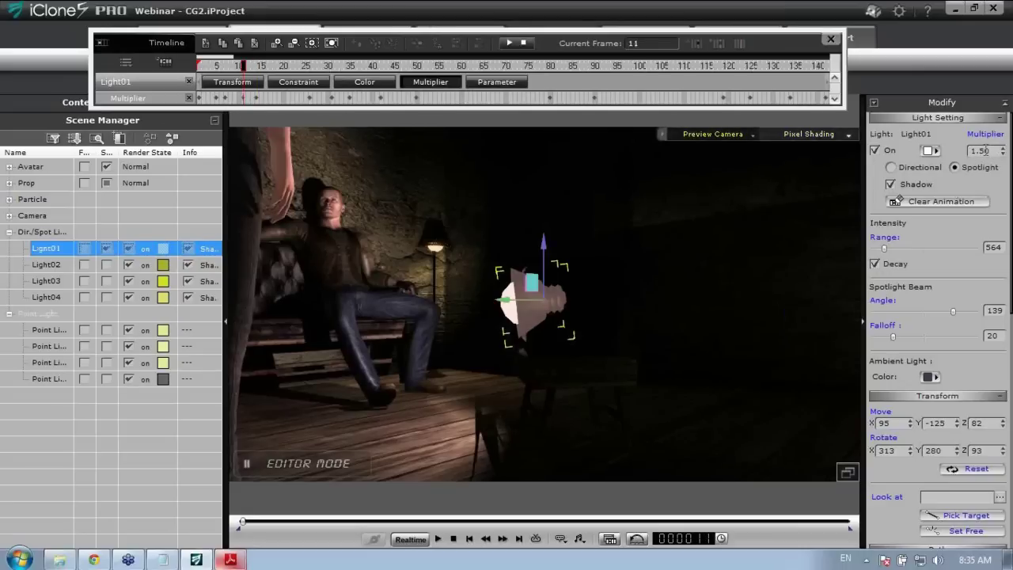
click(331, 97)
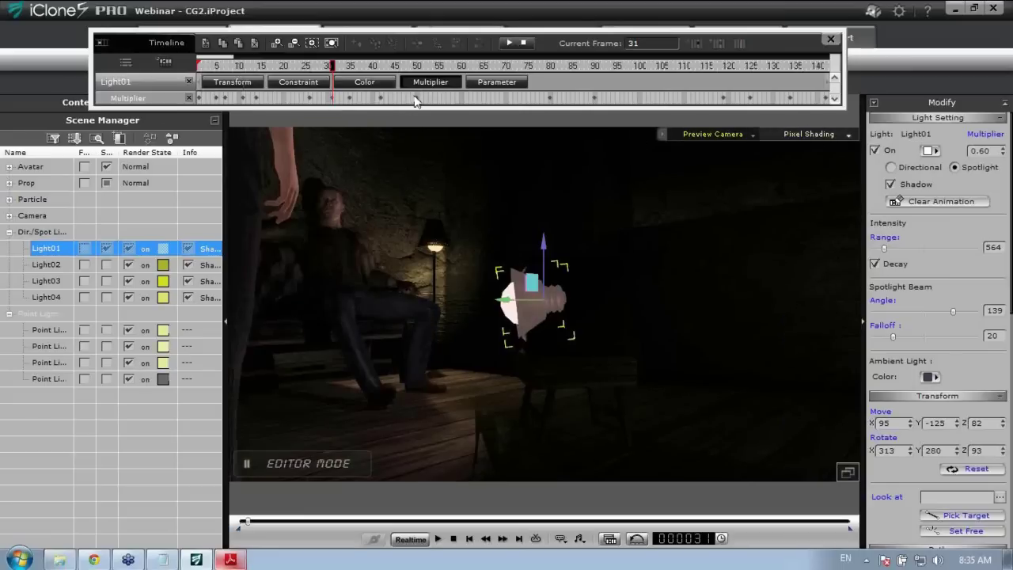
click(415, 97)
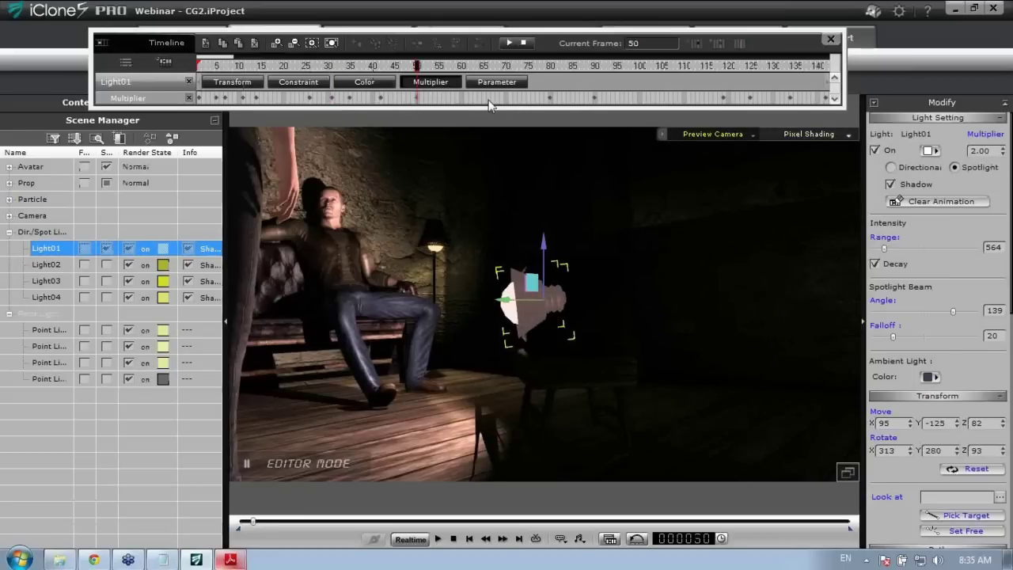
Try a Light01 multiplier of 5 at frame 80, and return it to 1.2.
click(549, 97)
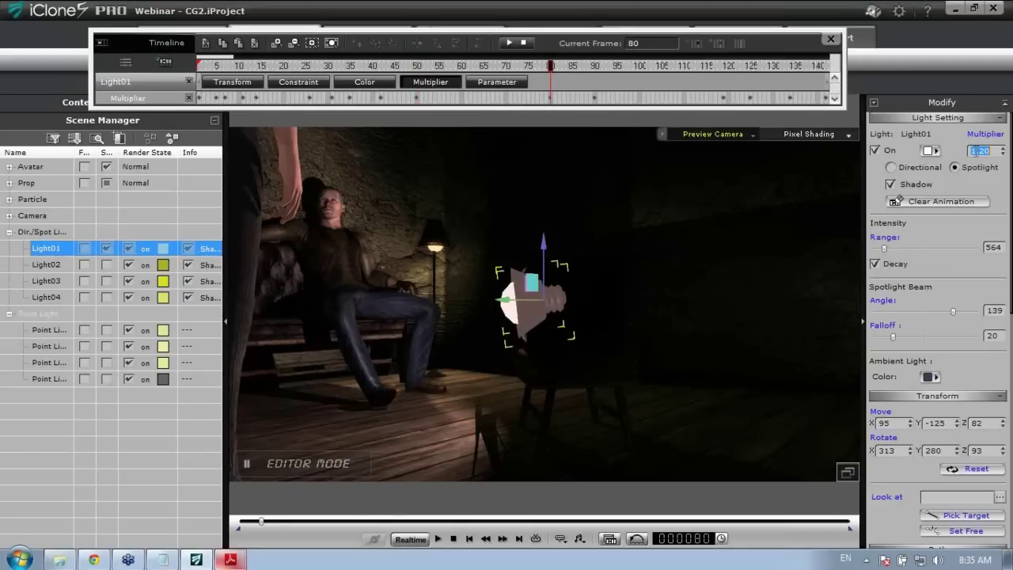
text(5)
key(Return)
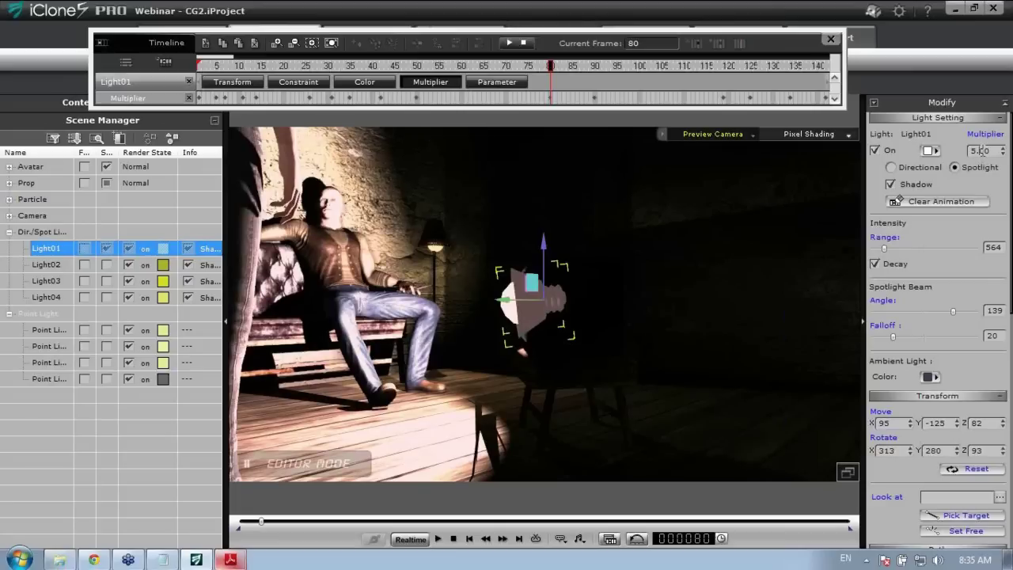
text(1.2)
key(Return)
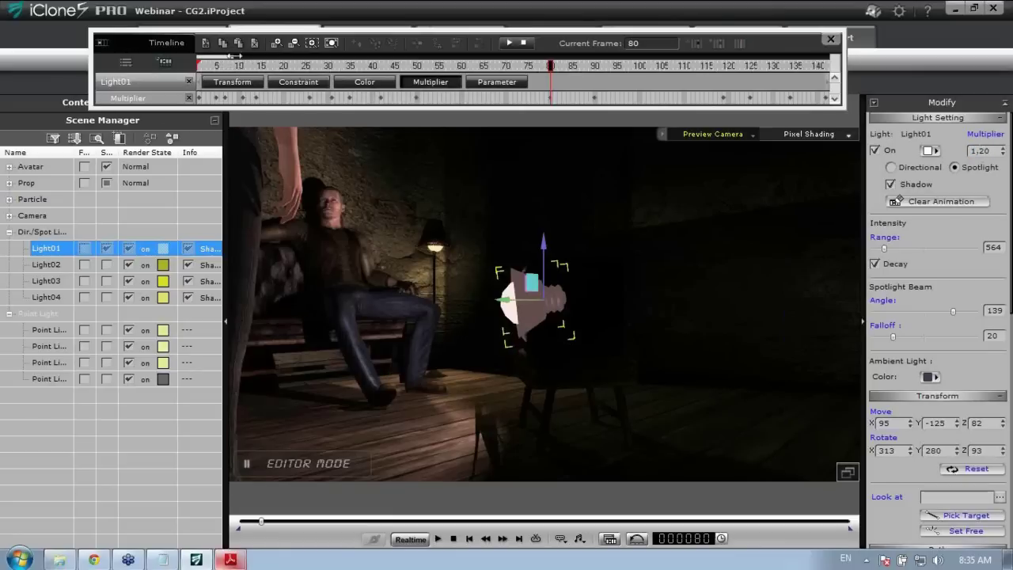
Widen the timeline range and scrub through the frames to check how Light01's multiplier keys change the lighting.
drag(234, 55, 278, 49)
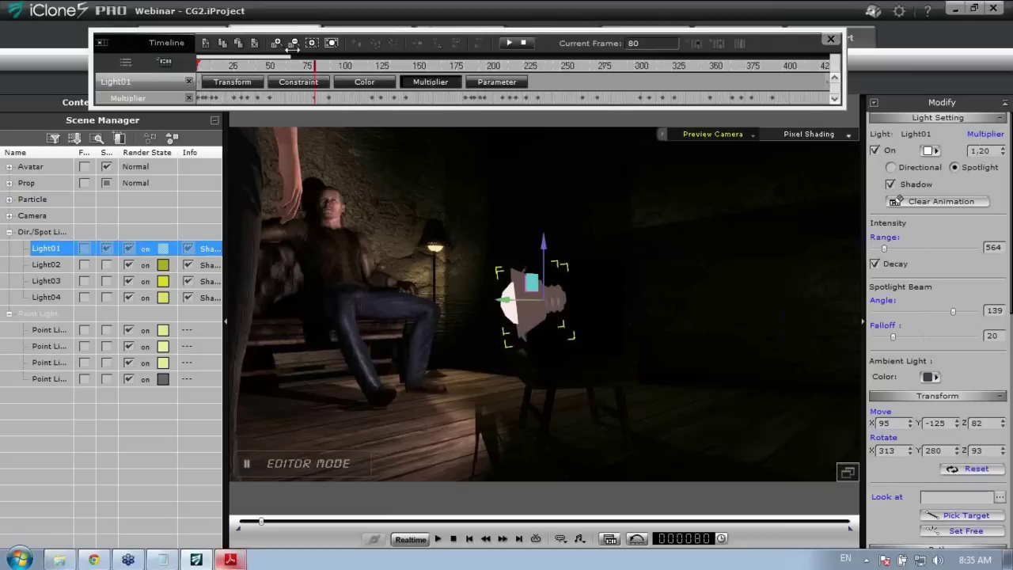
mouse_move(278, 69)
mouse_down()
mouse_move(260, 68)
mouse_move(270, 68)
mouse_up()
drag(353, 70, 265, 66)
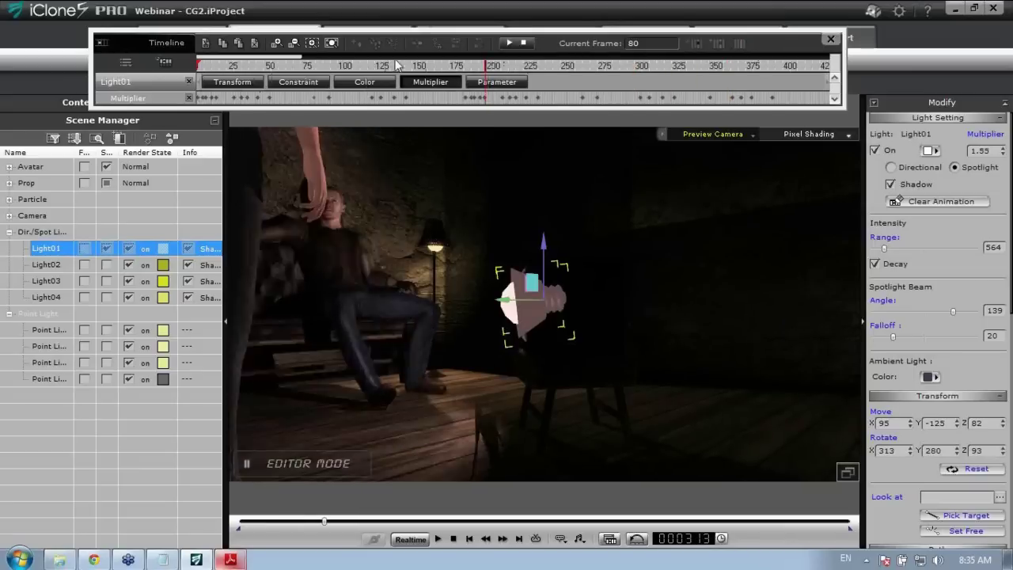
Hide Light01 in the viewport, then select the image plane on the TV screen and play its video.
click(106, 249)
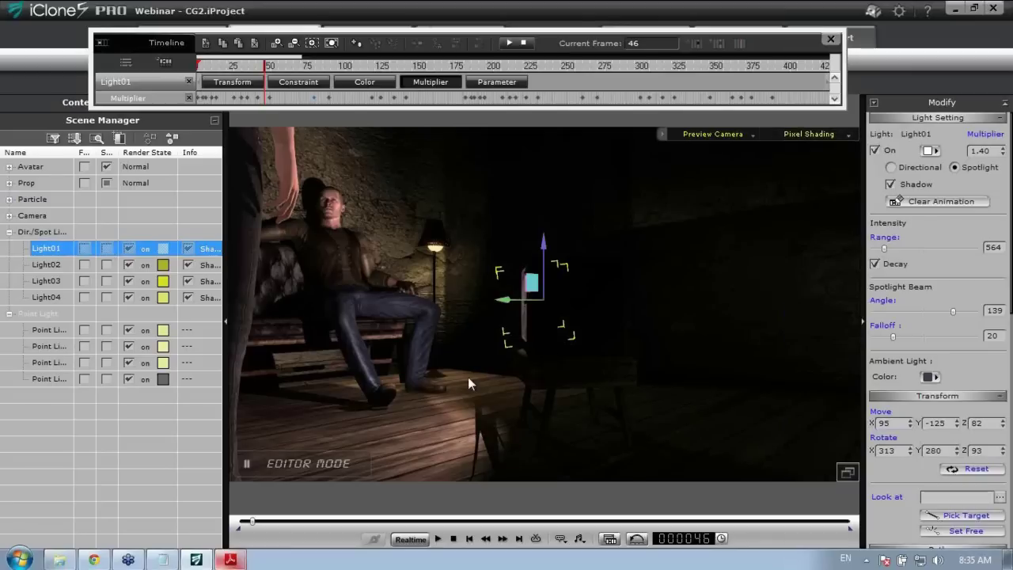
right_drag(408, 397, 601, 393)
scroll(602, 394, up, 5)
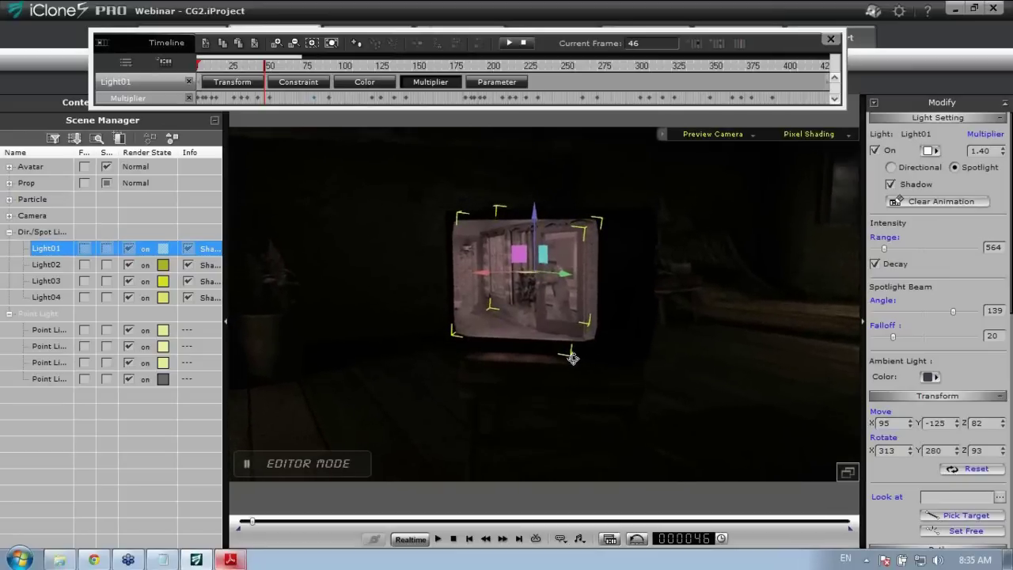
mouse_move(569, 356)
right_down()
mouse_move(543, 356)
mouse_move(559, 364)
right_up()
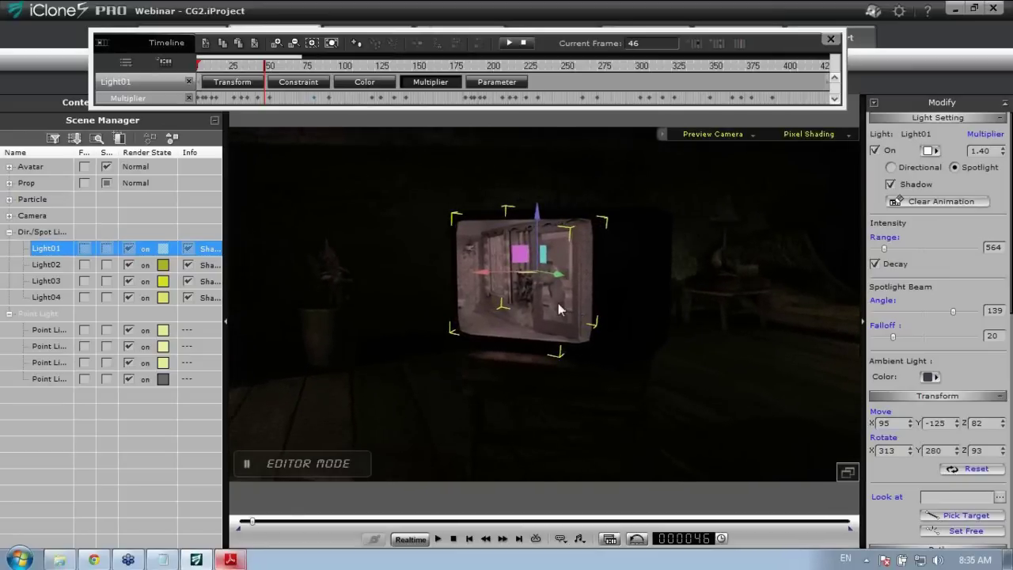
click(578, 291)
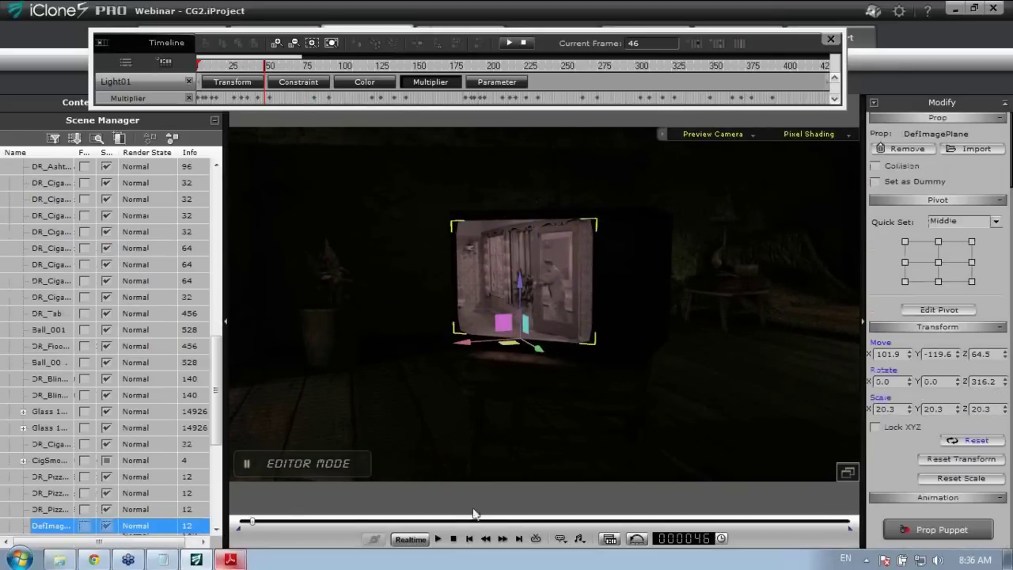
click(439, 539)
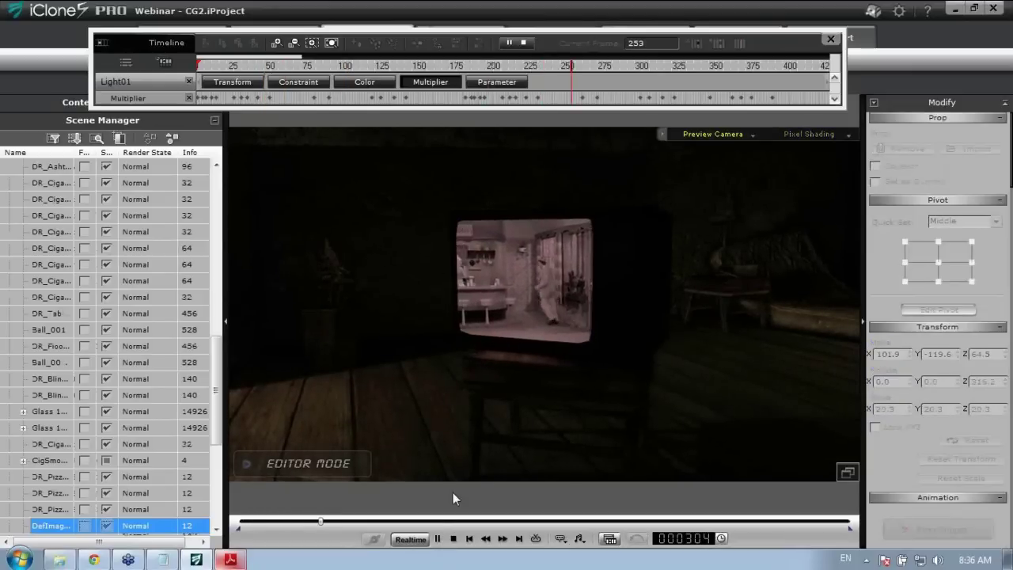
click(453, 539)
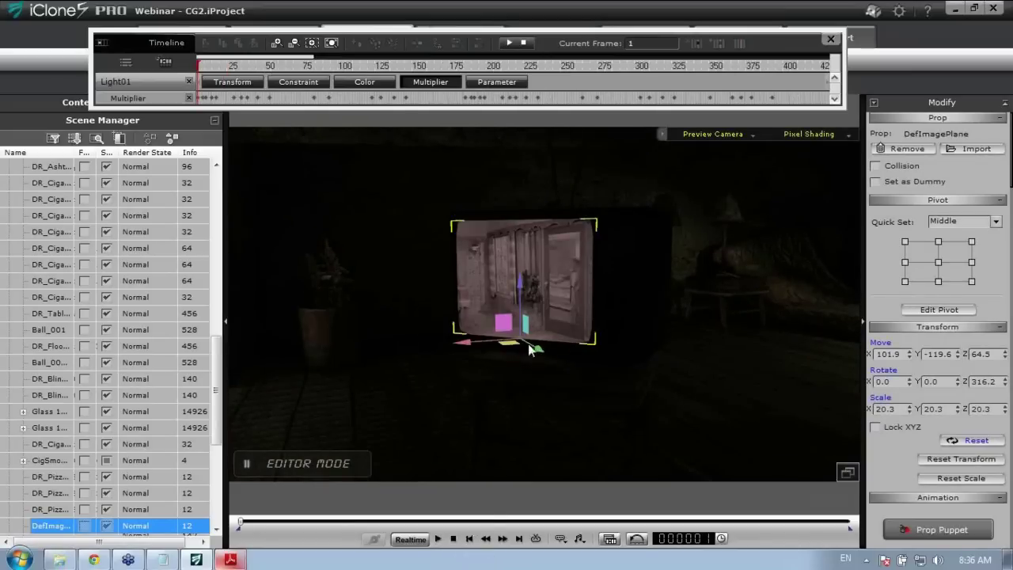
Switch the viewport to Quick Shading and delete the existing video plane from the TV.
drag(450, 346, 376, 371)
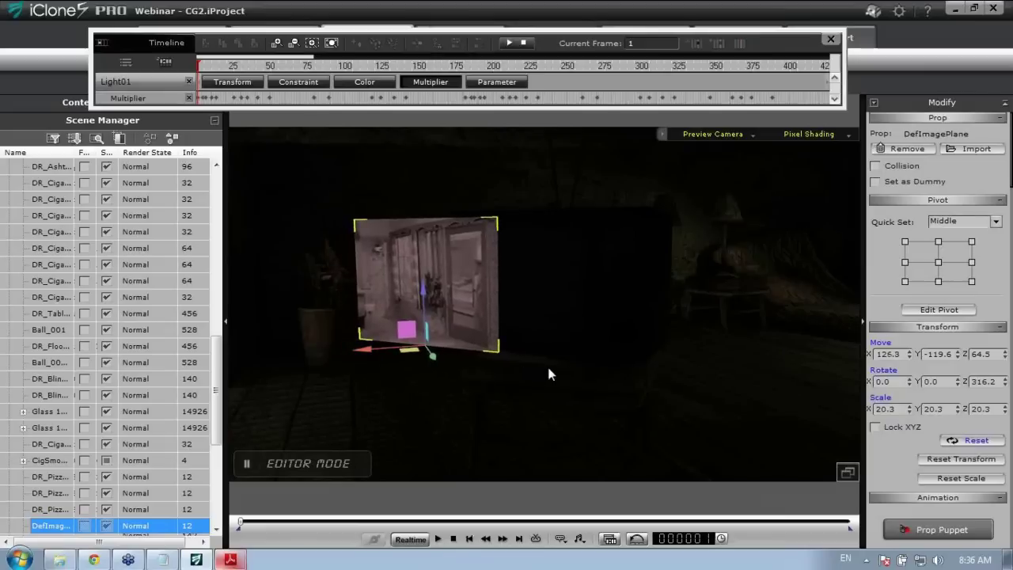
right_drag(550, 374, 607, 371)
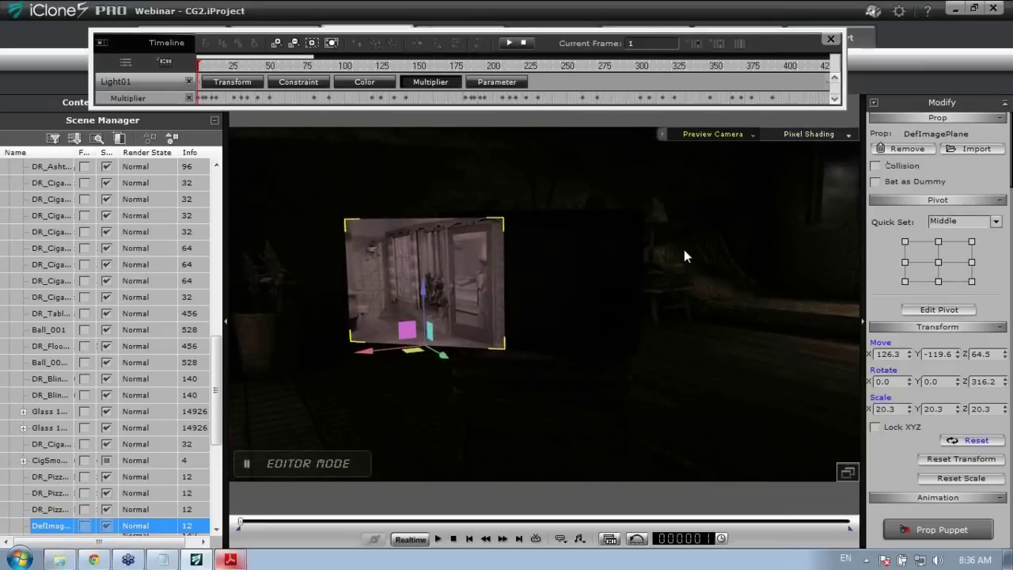
click(842, 134)
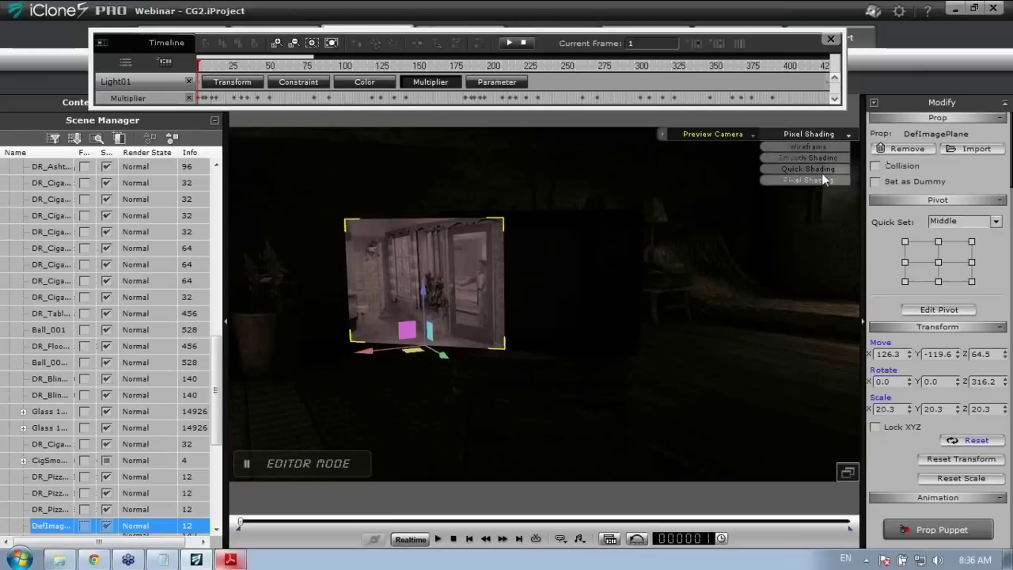
click(780, 168)
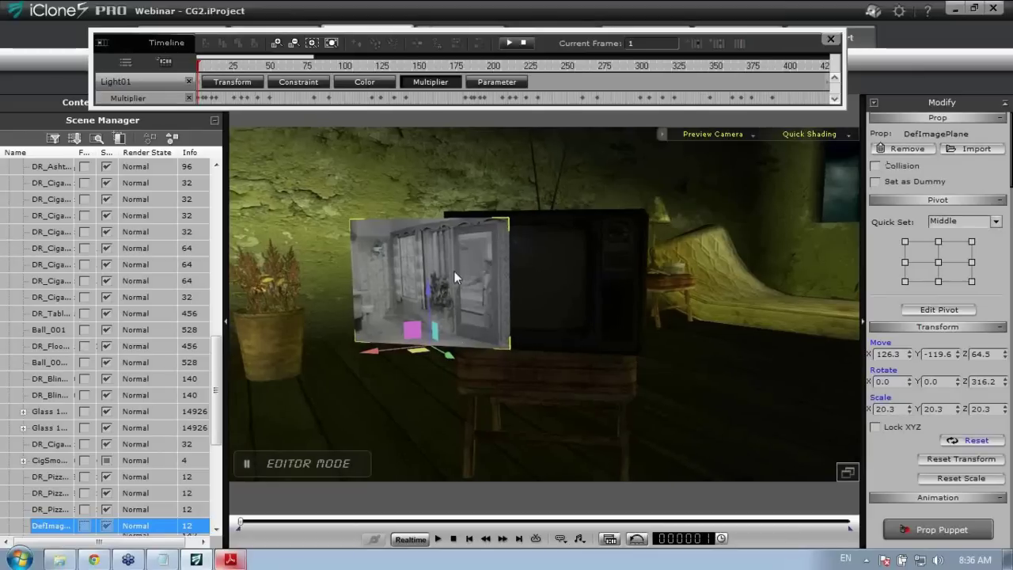
key(Delete)
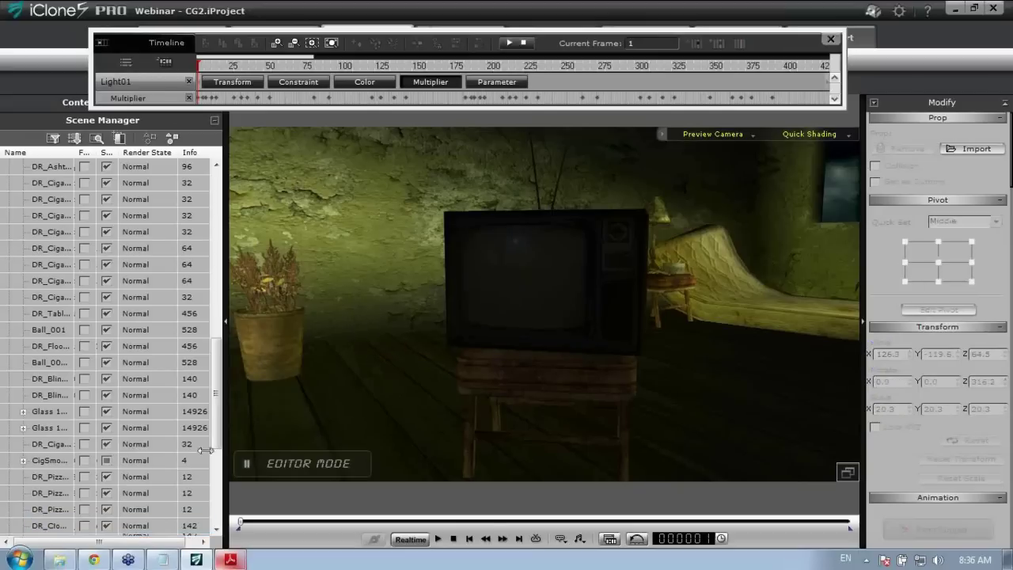
Bring the ILL video file from the iClone CG folder into the scene as a Plane.
click(59, 560)
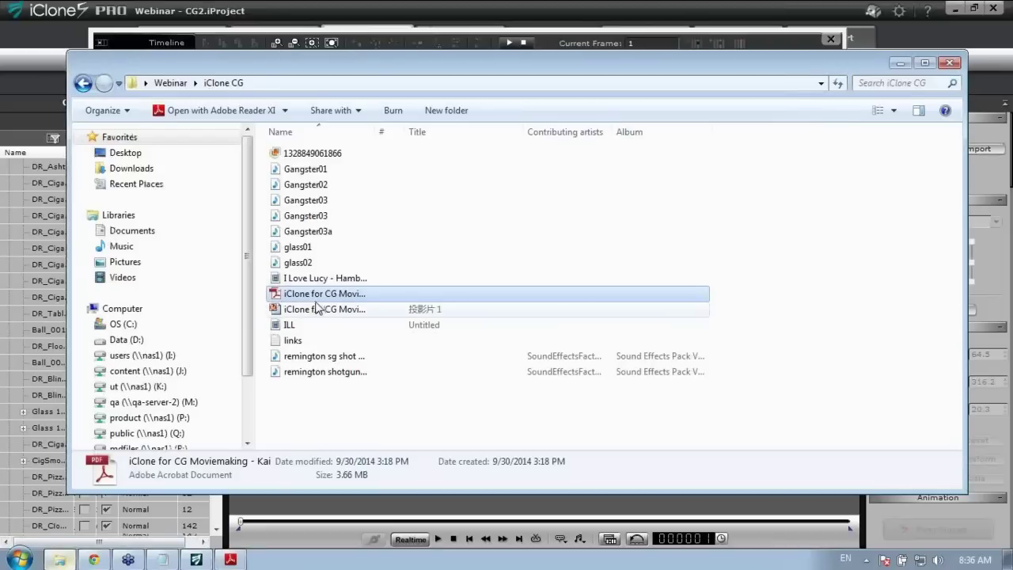
click(296, 329)
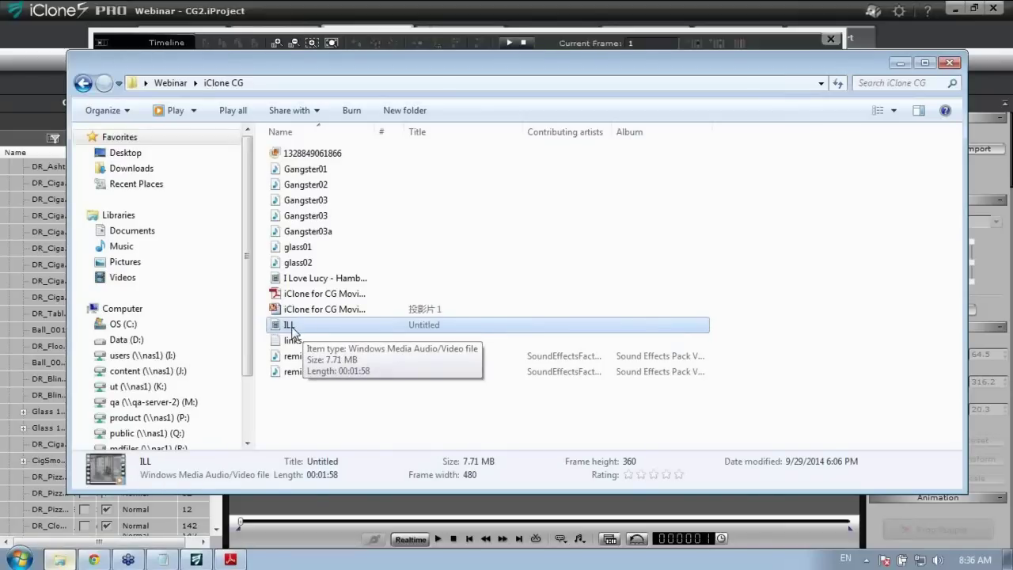
drag(291, 329, 399, 477)
key(alt+Tab)
mouse_move(413, 473)
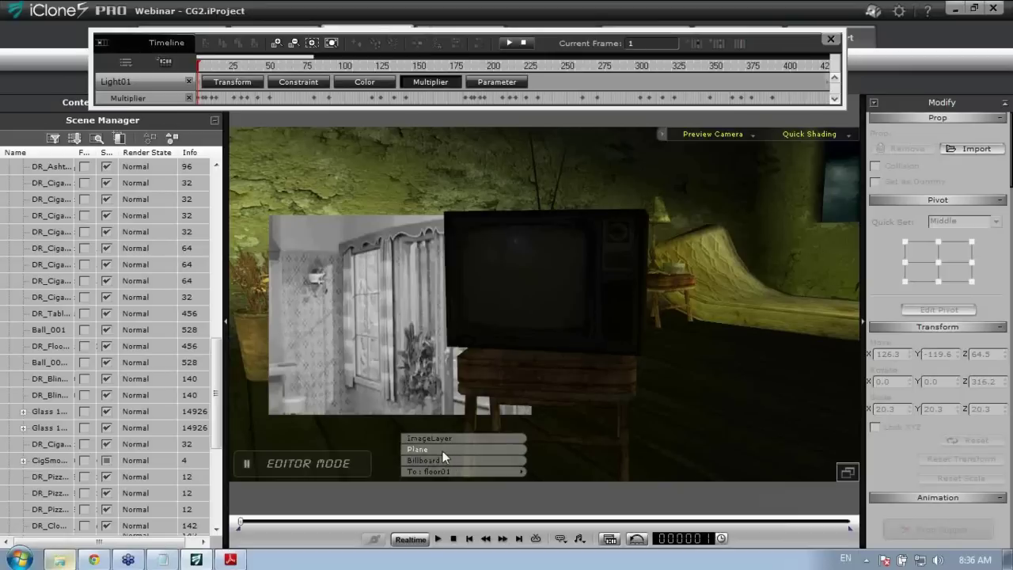
click(442, 449)
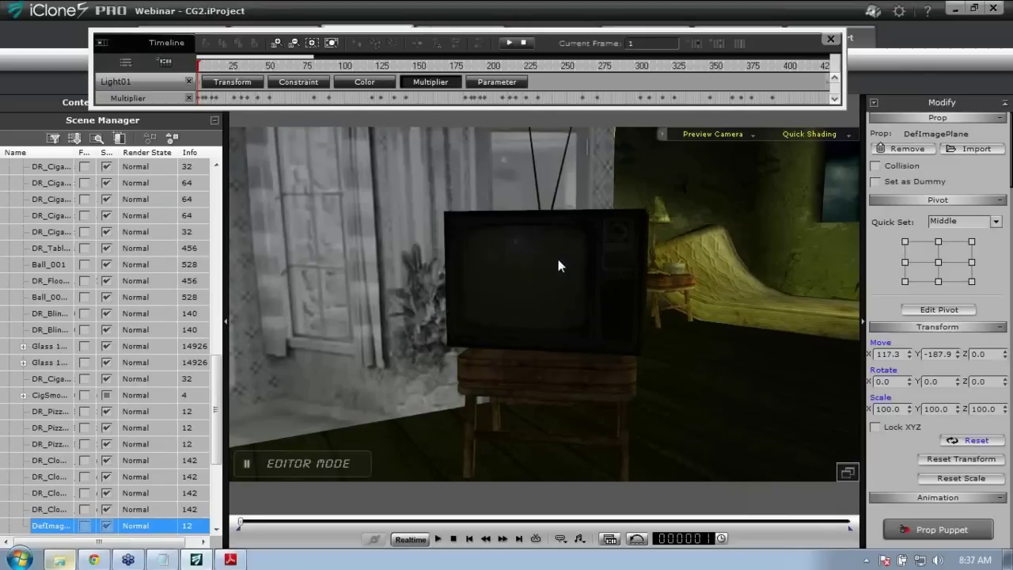
Play the scene to check the video on the new plane behind the TV, and stop playback.
right_drag(525, 247, 386, 526)
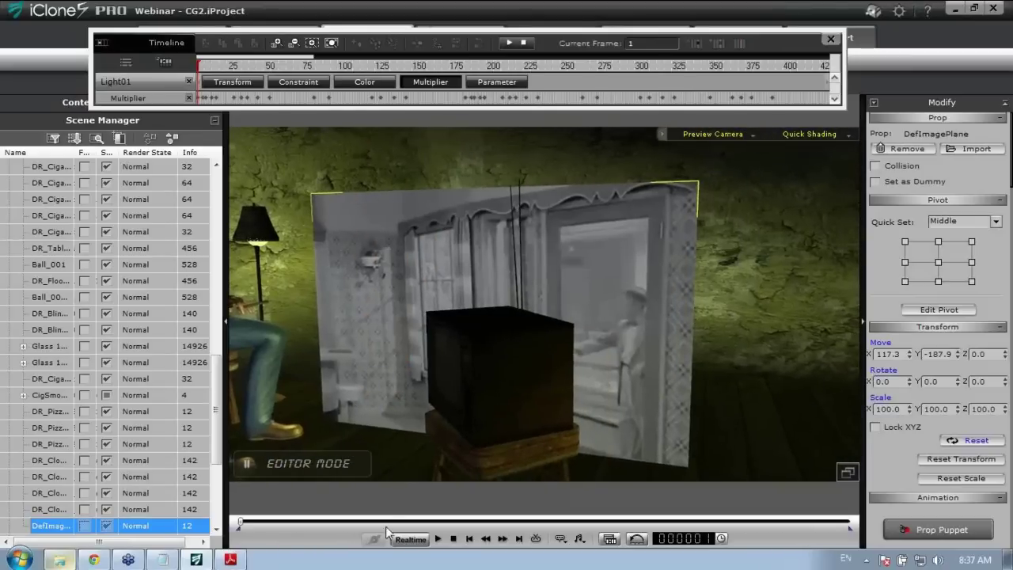
click(437, 538)
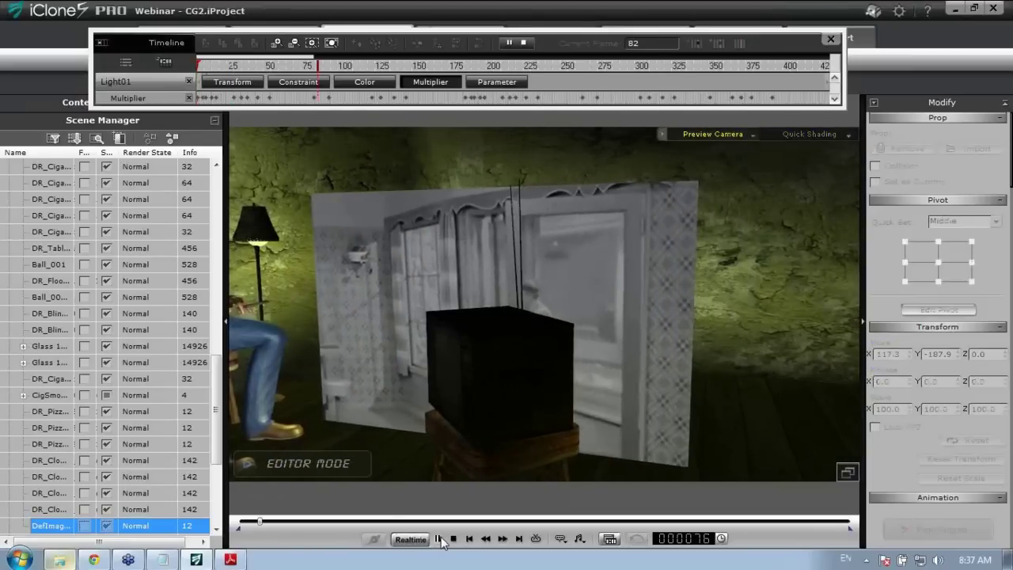
right_drag(605, 446, 524, 355)
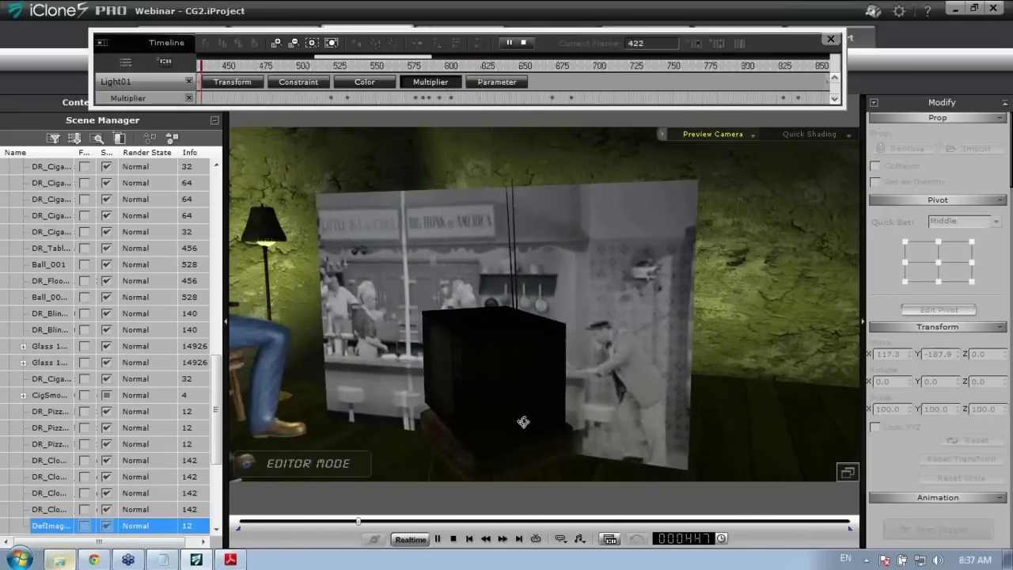
click(452, 539)
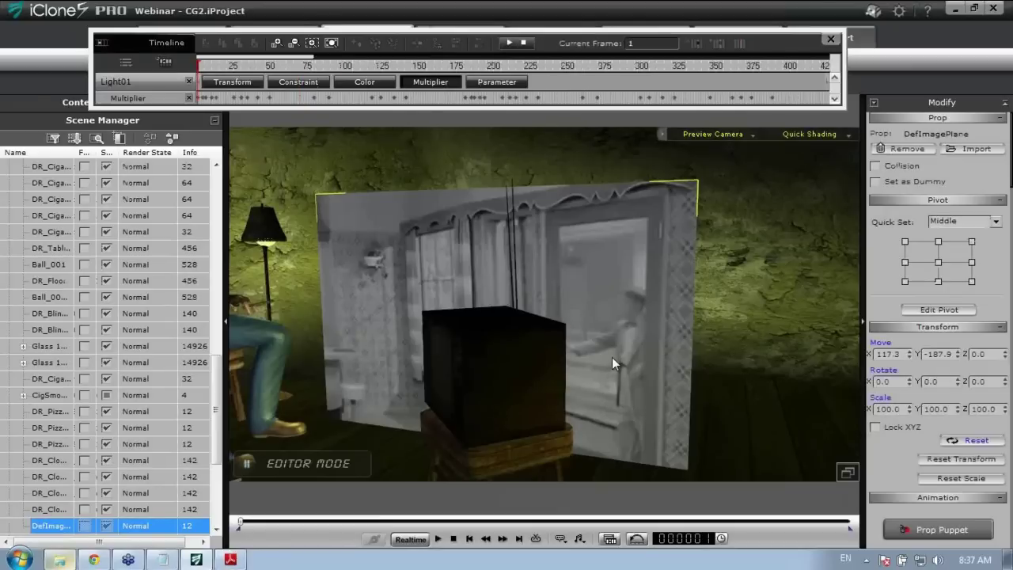
Rotate the new video plane about its Z axis to about 325.6.
key(e)
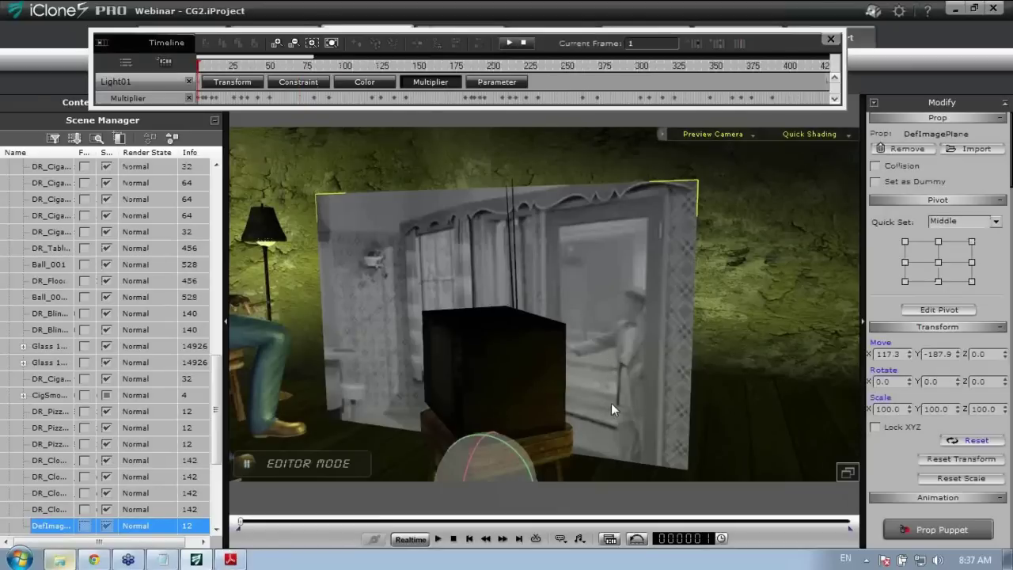
right_drag(611, 403, 546, 428)
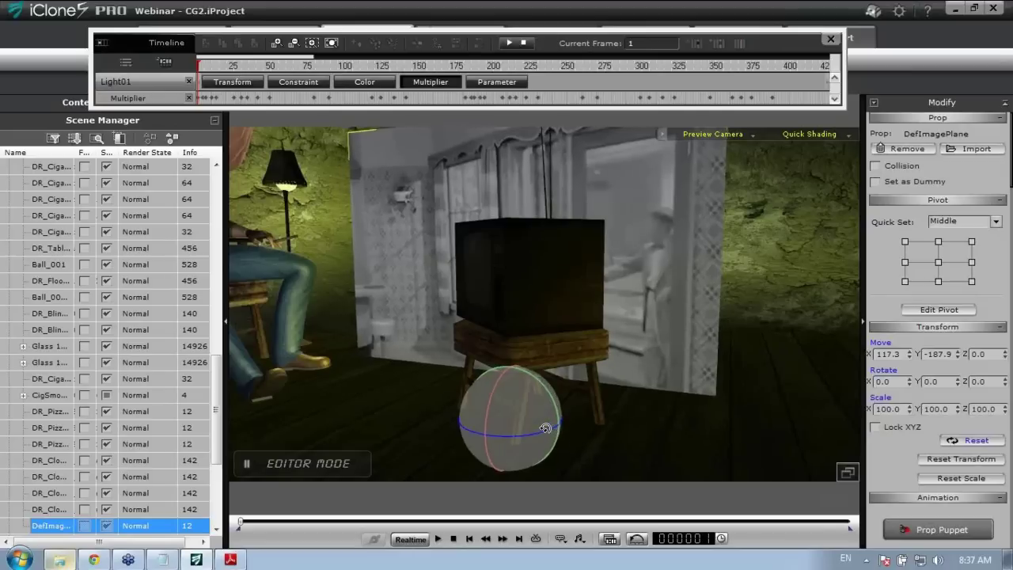
drag(546, 428, 519, 437)
Scale the video plane down to about 37.4 and raise it to about Z 68.8.
right_drag(572, 315, 588, 375)
key(w)
drag(514, 459, 332, 466)
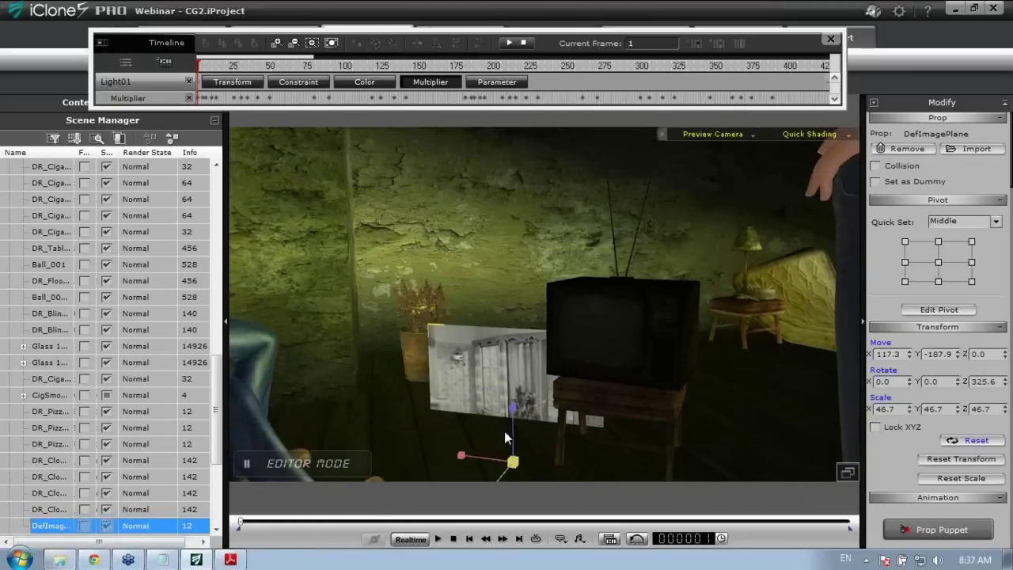
drag(514, 464, 469, 497)
drag(512, 410, 522, 315)
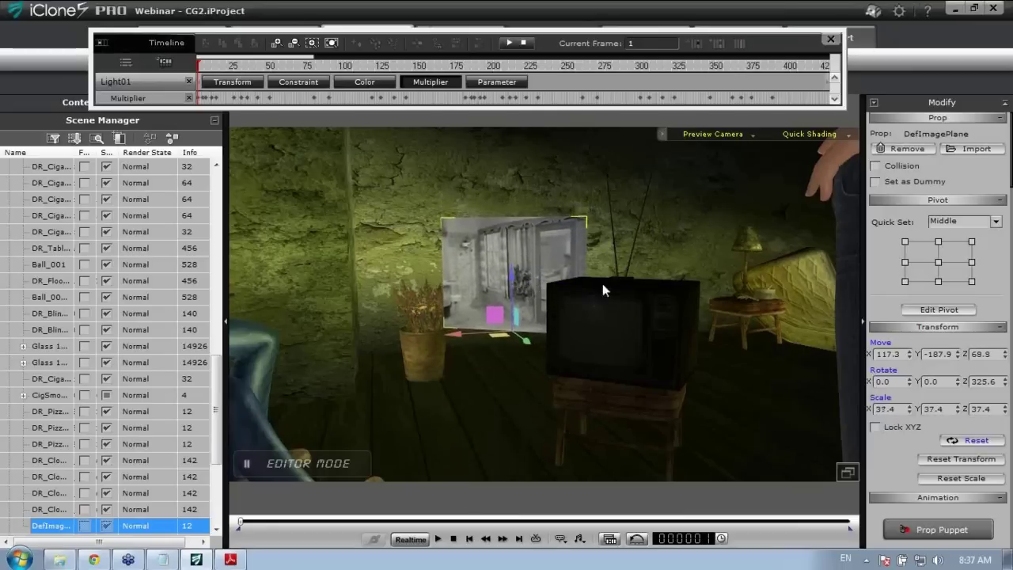
Move the video plane onto the TV at about X 100.6, Y -119.4, and rotate it to about 316.2 in Z.
right_drag(602, 283, 615, 413)
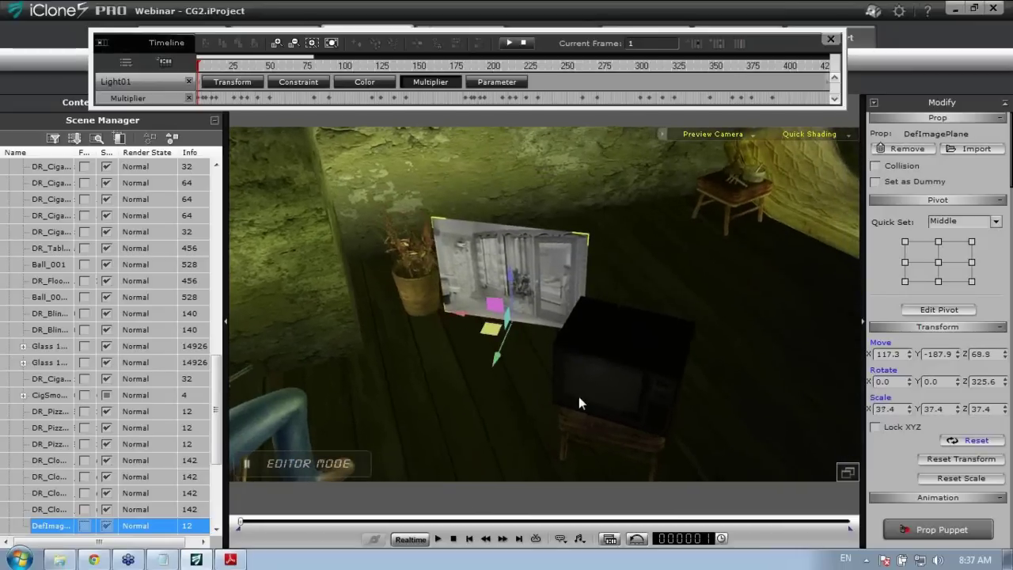
drag(491, 327, 584, 445)
key(e)
key(w)
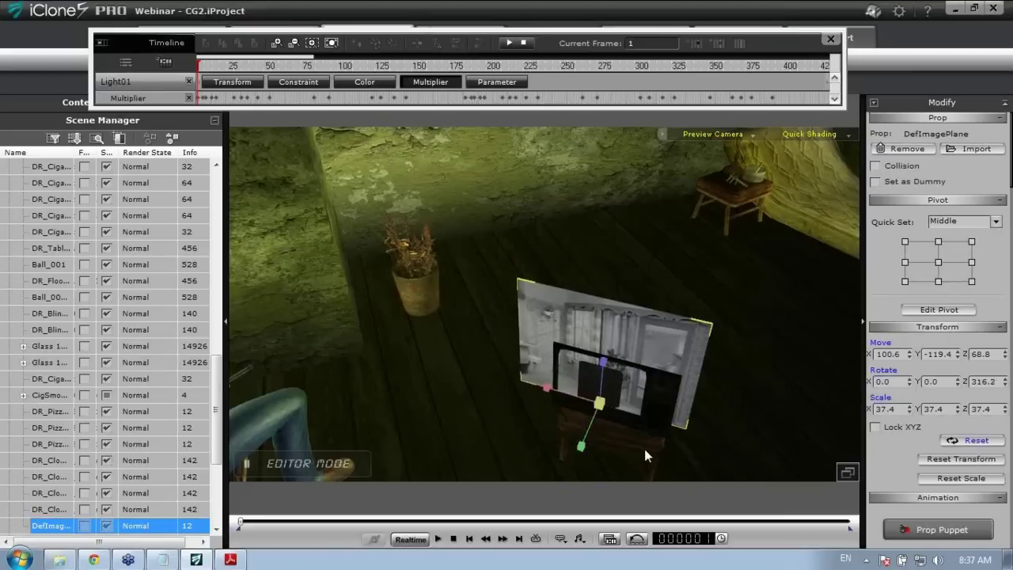
Scale the video plane to about 19.4 and fit it over the TV screen at about X 101.0, Y -119.0, Z 68.1.
right_drag(644, 456, 616, 421)
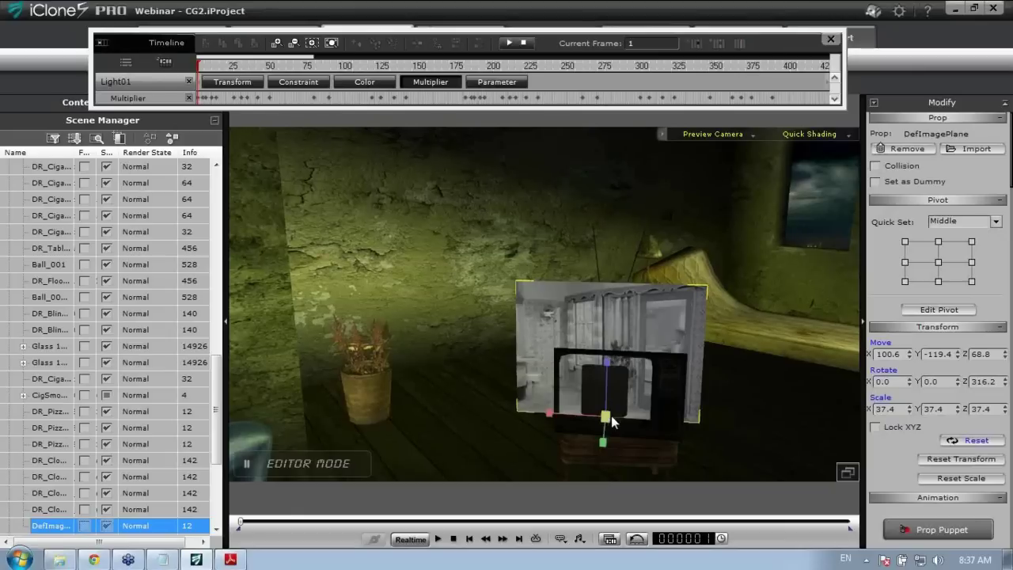
drag(613, 422, 515, 511)
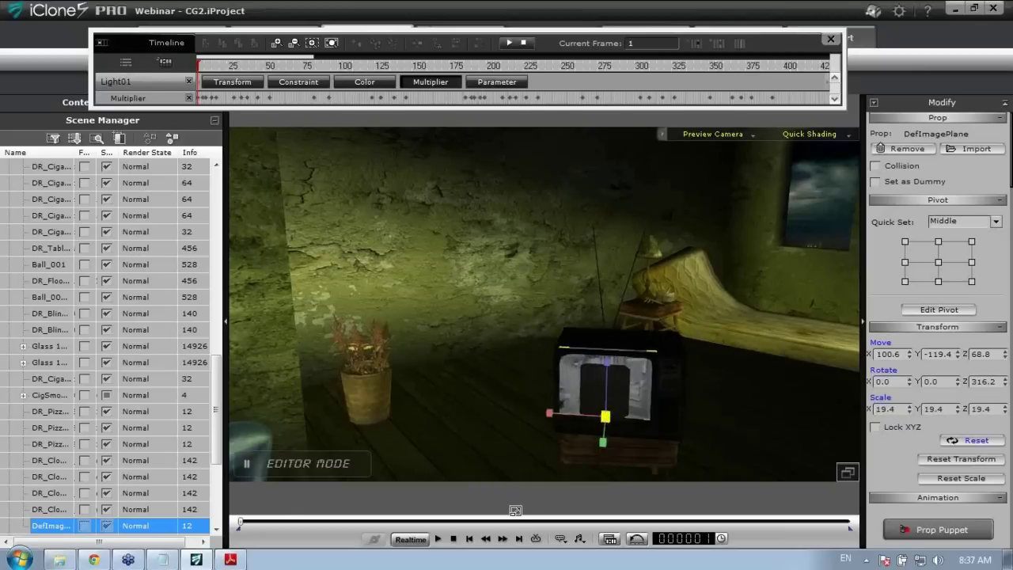
right_drag(660, 468, 609, 405)
key(w)
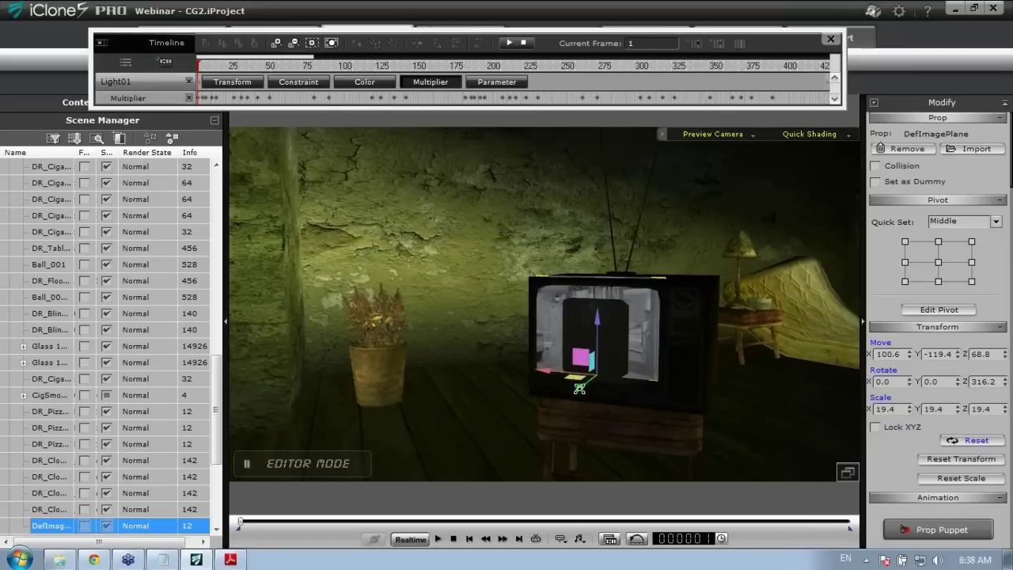
drag(580, 389, 579, 392)
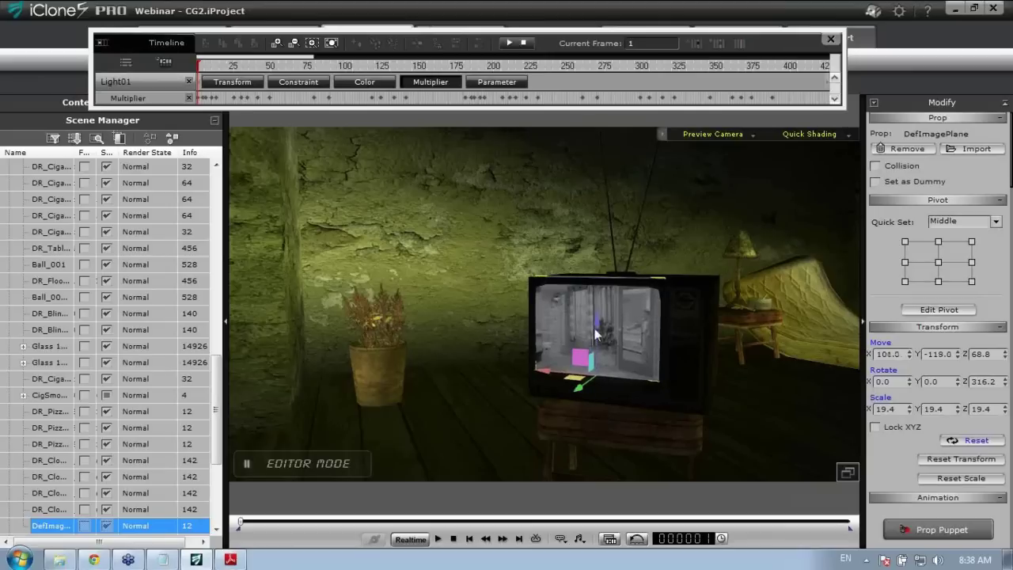
drag(594, 321, 595, 323)
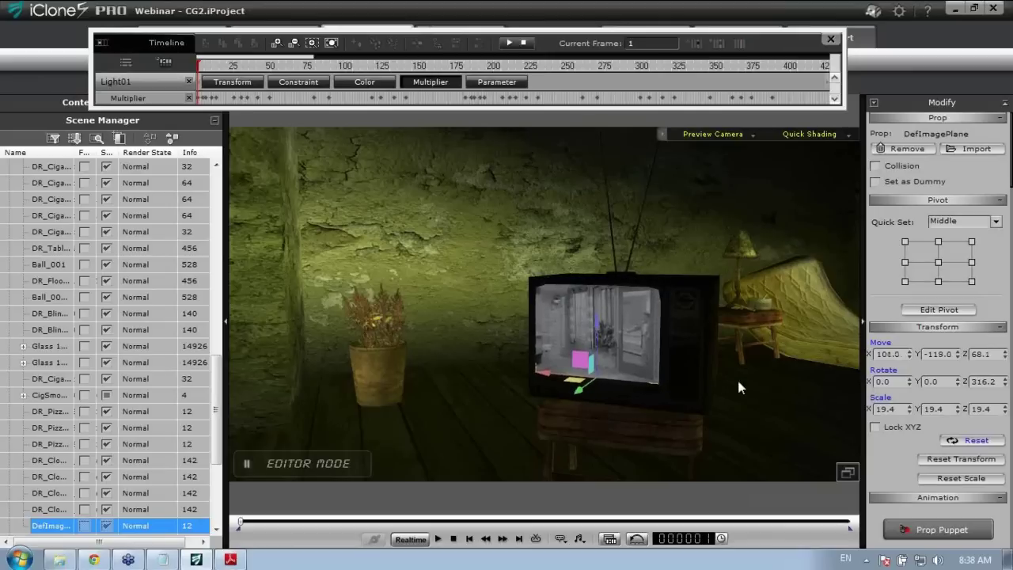
Play the video up close to check how the plane fits the TV screen, and stop playback.
right_drag(728, 380, 723, 361)
scroll(702, 340, up, 3)
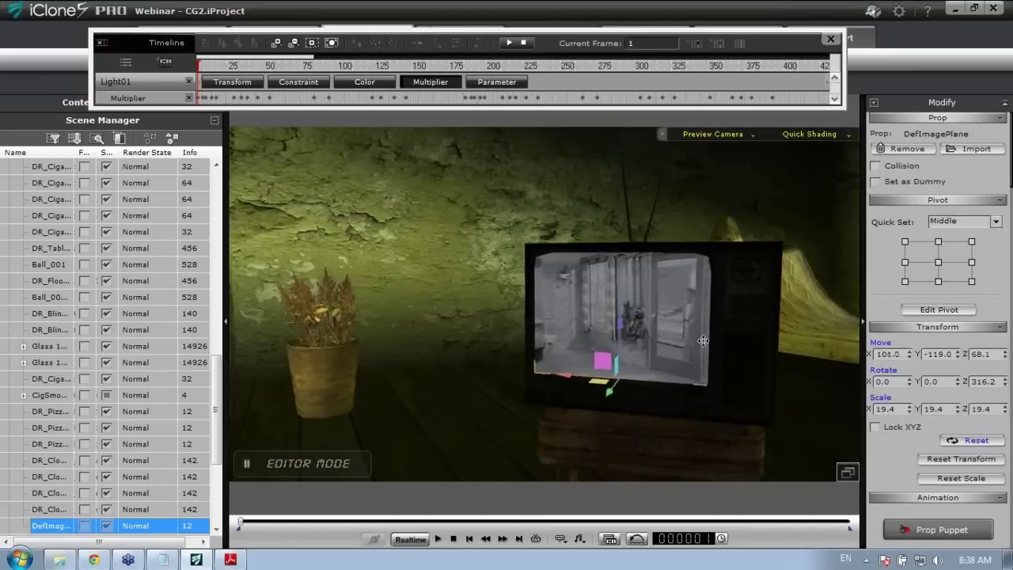
key(space)
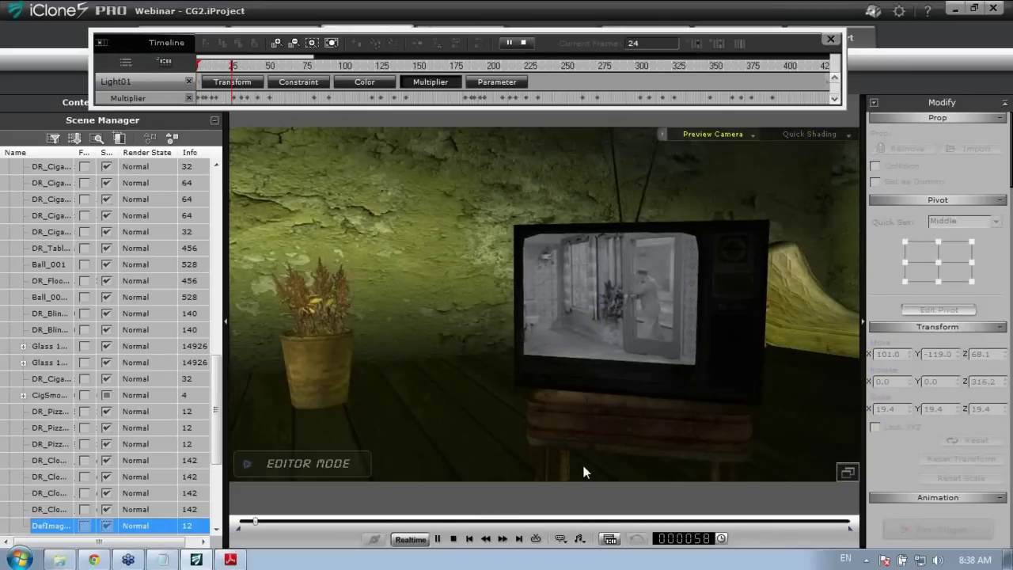
click(454, 539)
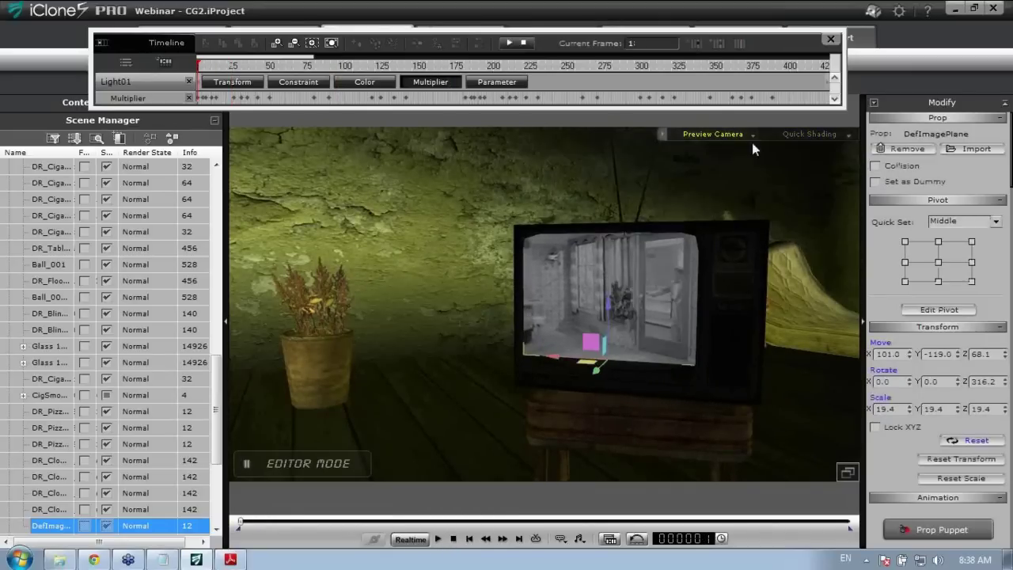
Close the timeline and return the viewport to Pixel Shading.
click(832, 41)
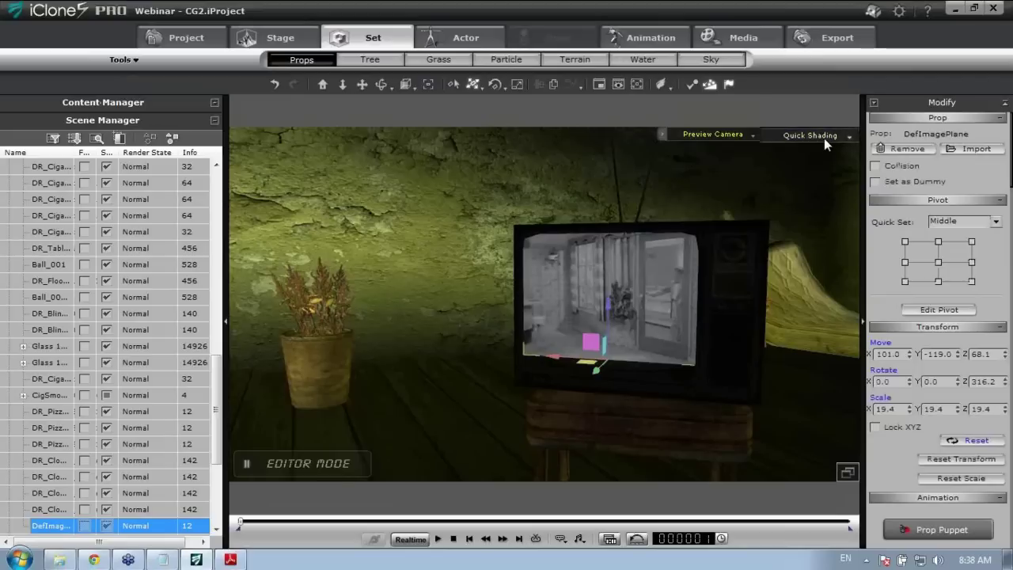
click(823, 138)
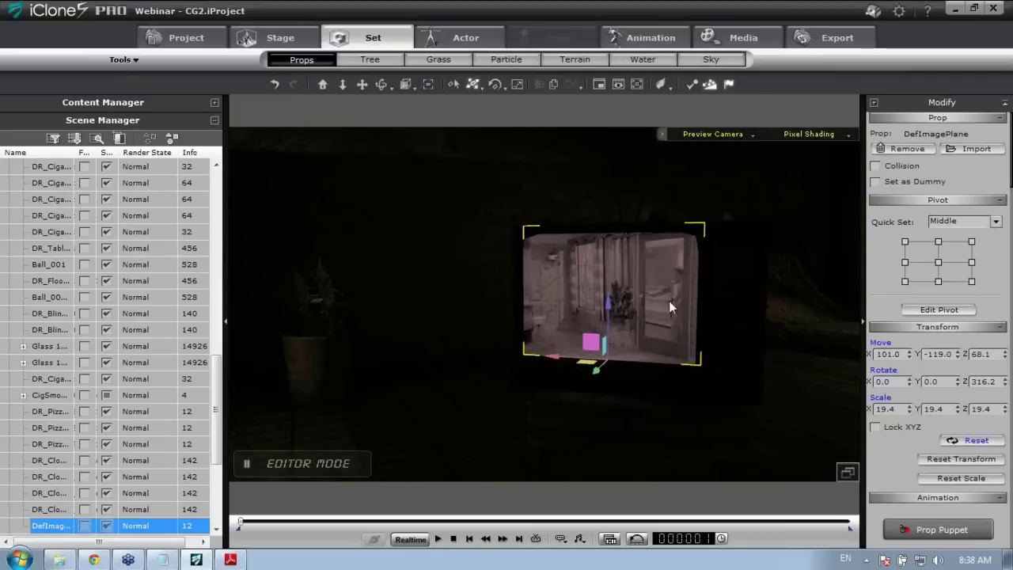
Select Light02, the spotlight at the floor lamp beside the bed, focus on it, and turn on its Show option.
scroll(707, 251, down, 5)
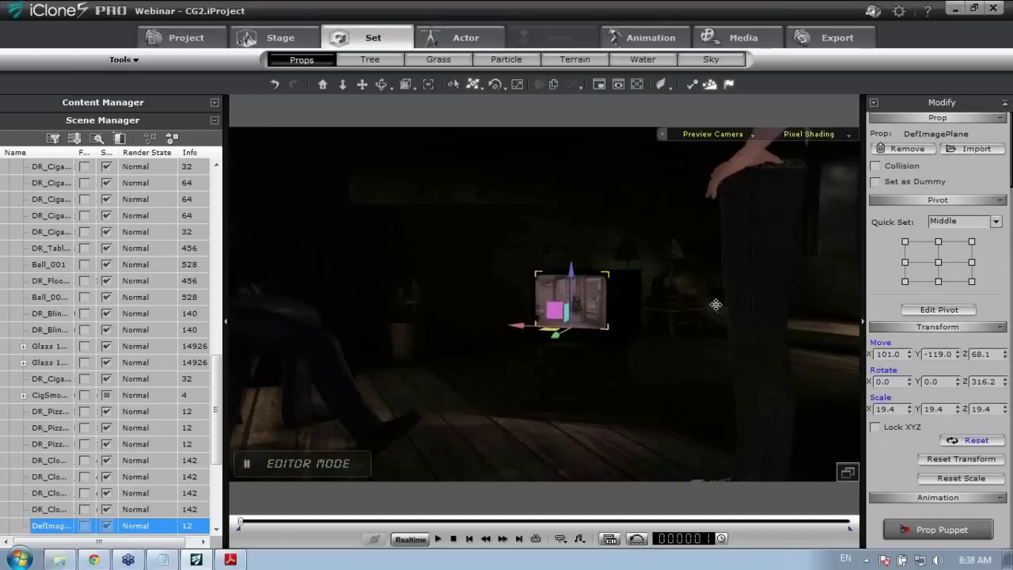
drag(215, 376, 215, 190)
click(10, 183)
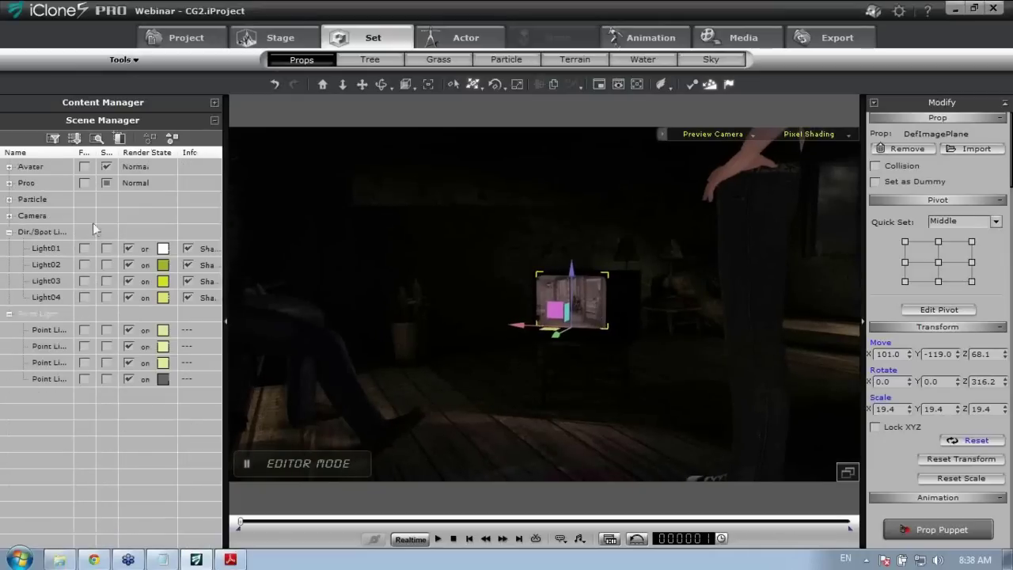
click(62, 266)
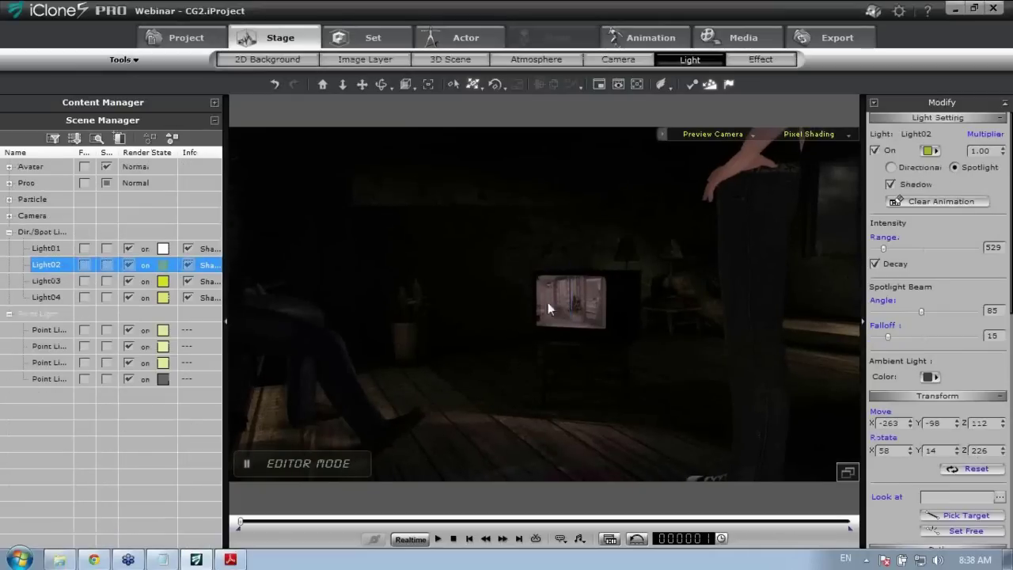
key(z)
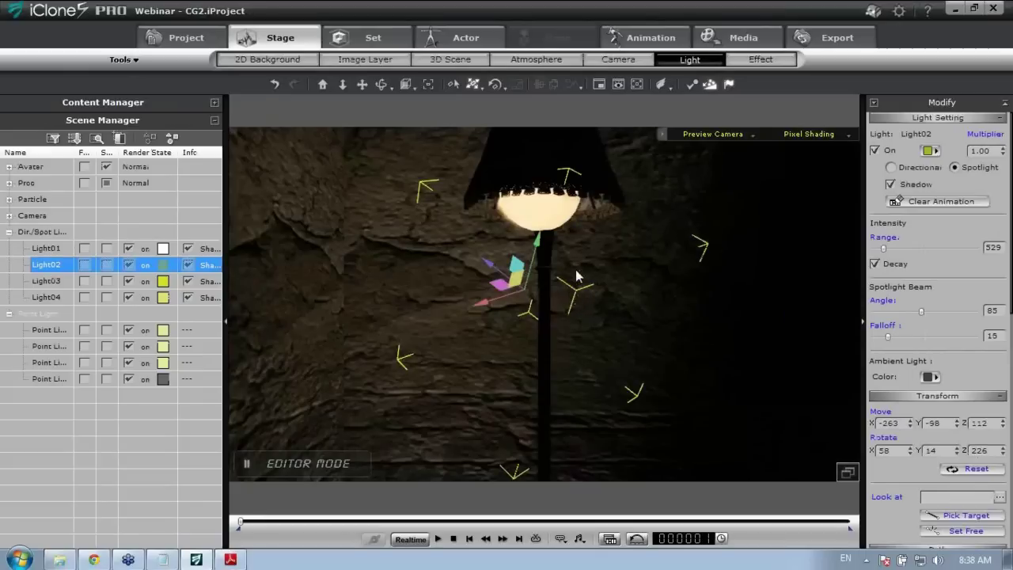
scroll(579, 319, down, 5)
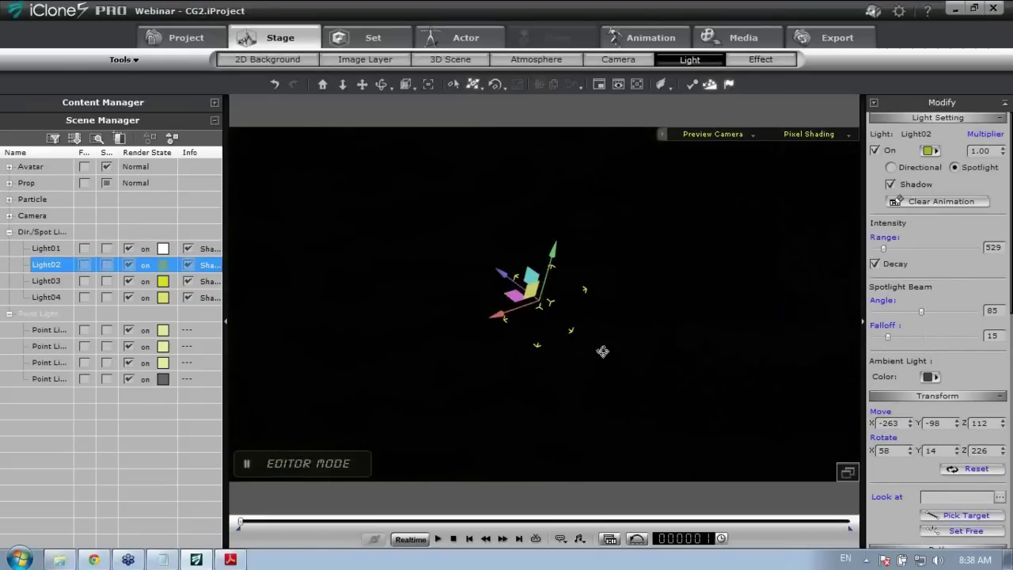
right_drag(511, 388, 461, 443)
click(107, 265)
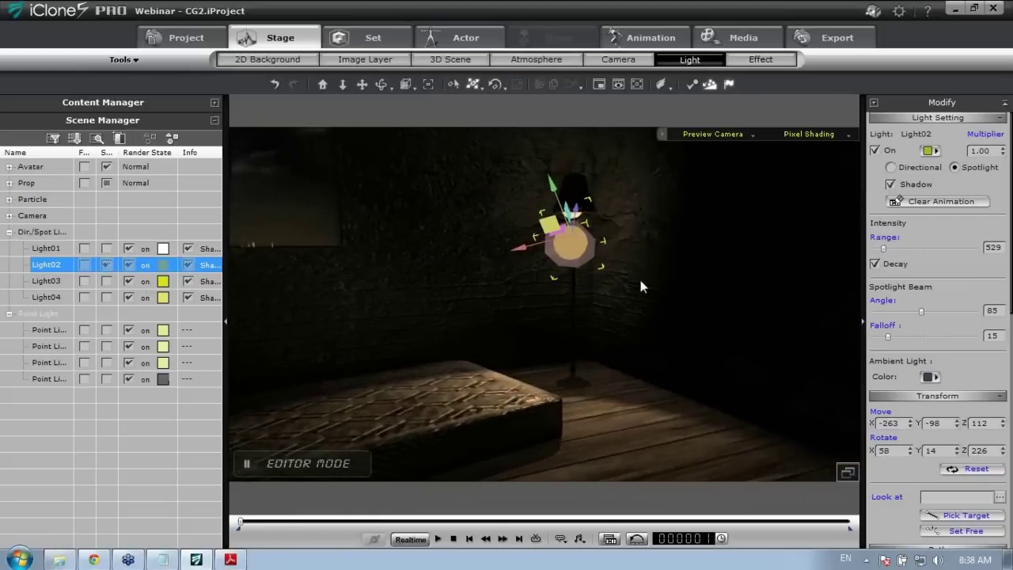
Rotate Light02 to about 54 in X and check how its beam falls on the bed and floor.
right_drag(641, 286, 531, 324)
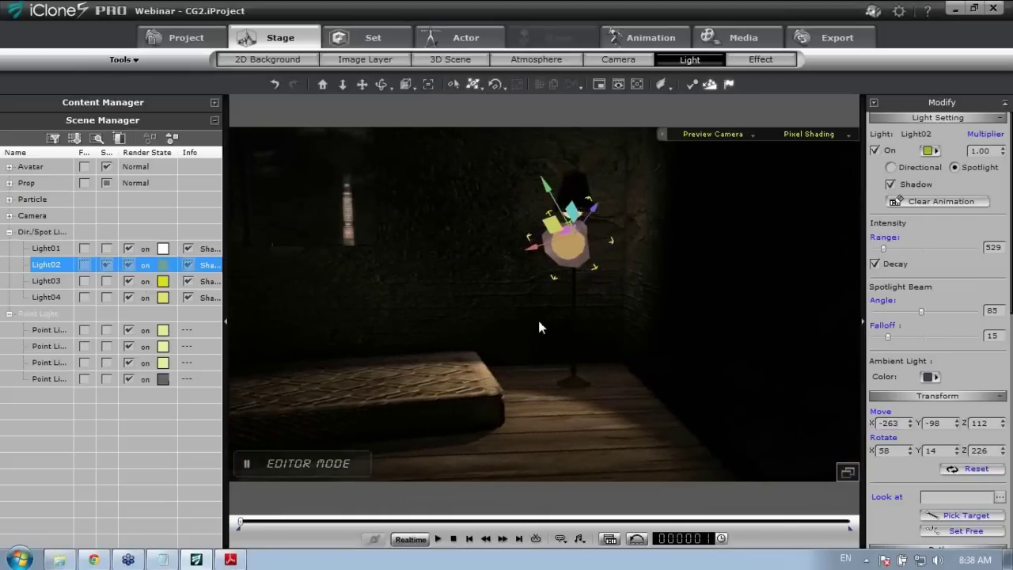
key(e)
mouse_move(542, 225)
mouse_down()
mouse_move(542, 198)
mouse_move(555, 248)
mouse_move(558, 219)
mouse_up()
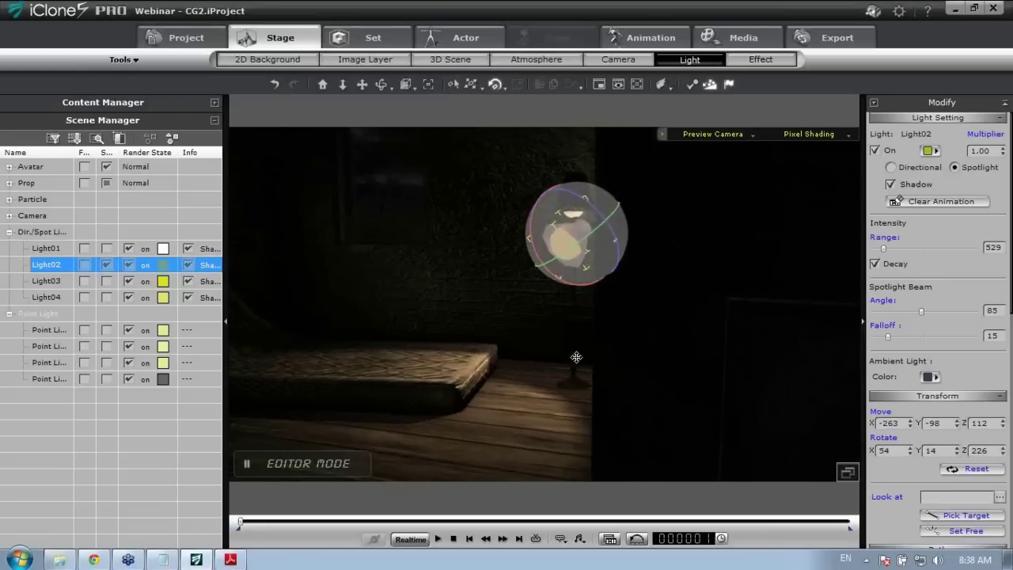
right_drag(576, 356, 673, 340)
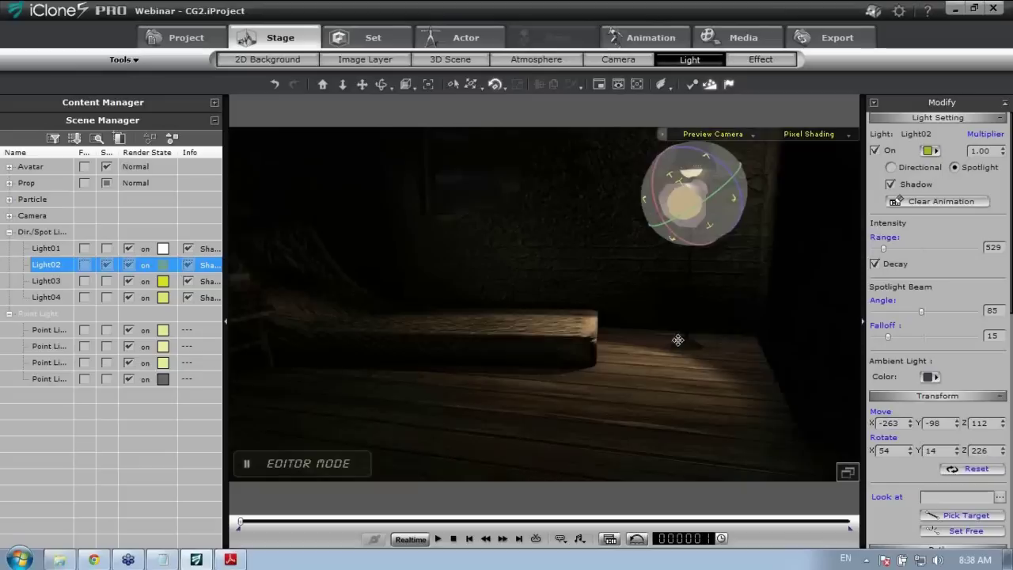
Try a red color (Red 207, Green 7, Blue 13) on Light02, and undo the color change.
click(931, 152)
click(639, 182)
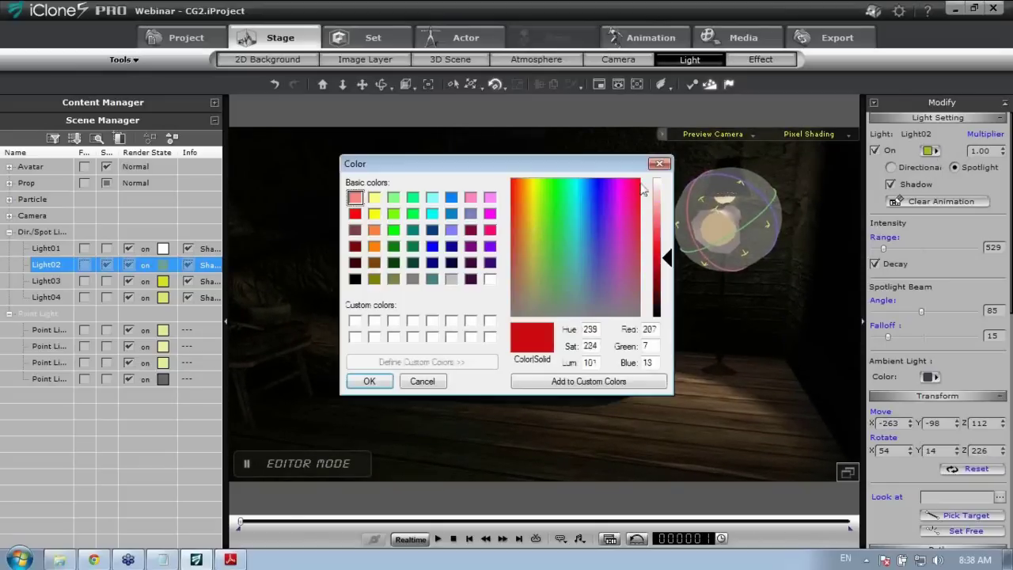
click(368, 380)
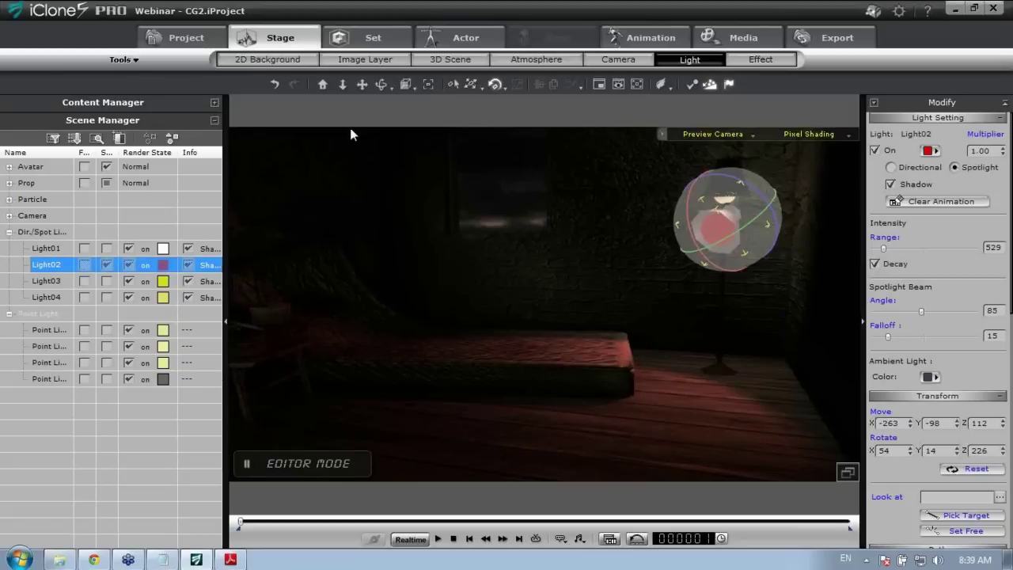
click(274, 83)
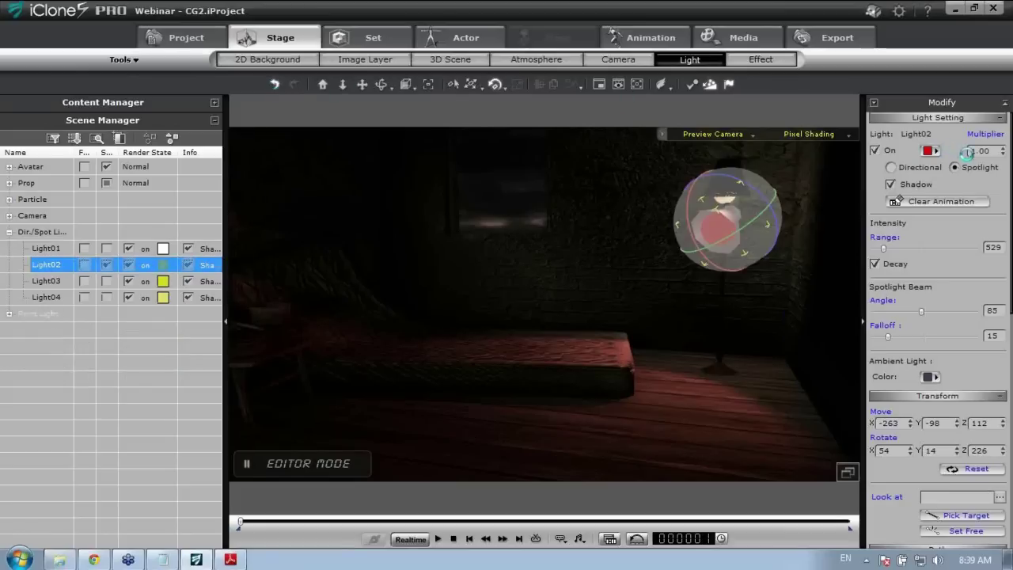
Set Light02's multiplier to 3 and rotate the light to about 56 in X.
double_click(973, 151)
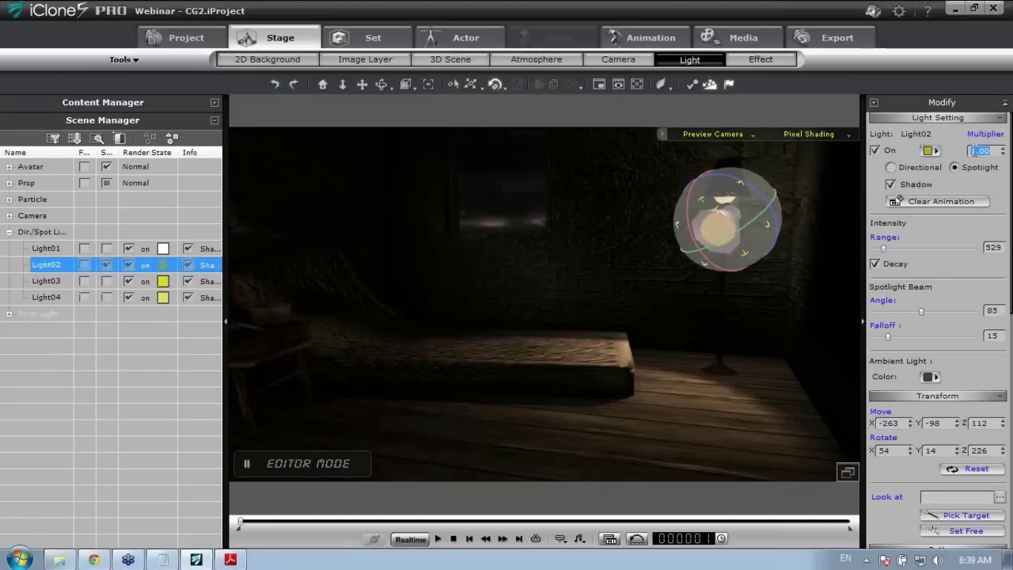
key(Return)
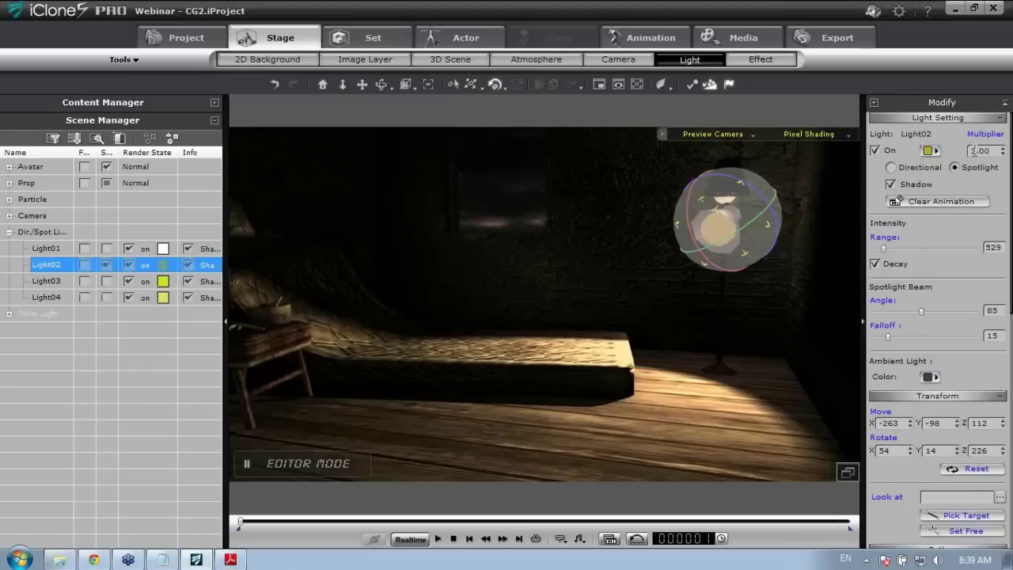
middle_drag(557, 349, 562, 378)
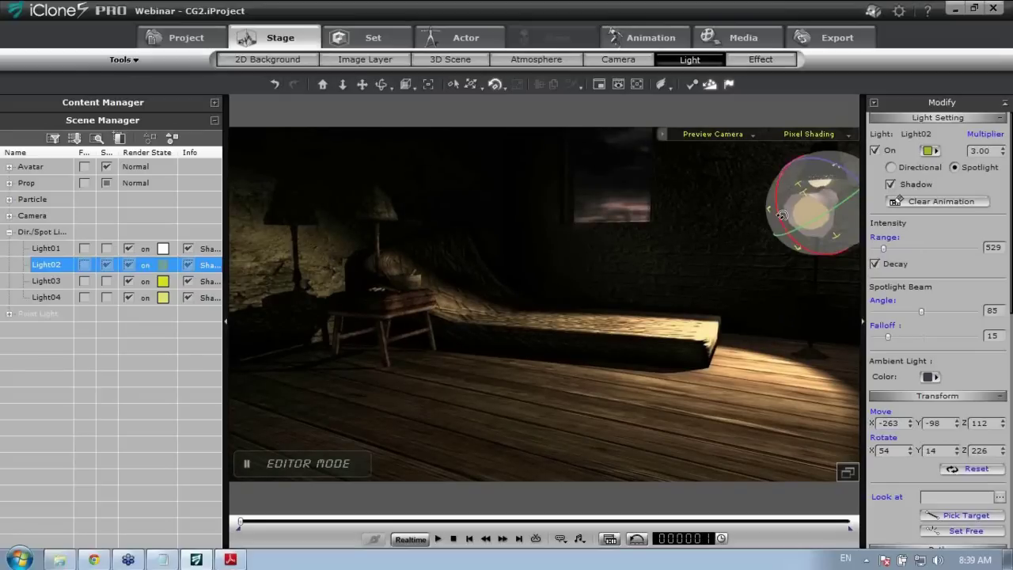
mouse_move(780, 216)
mouse_down()
mouse_move(776, 202)
mouse_move(776, 215)
mouse_up()
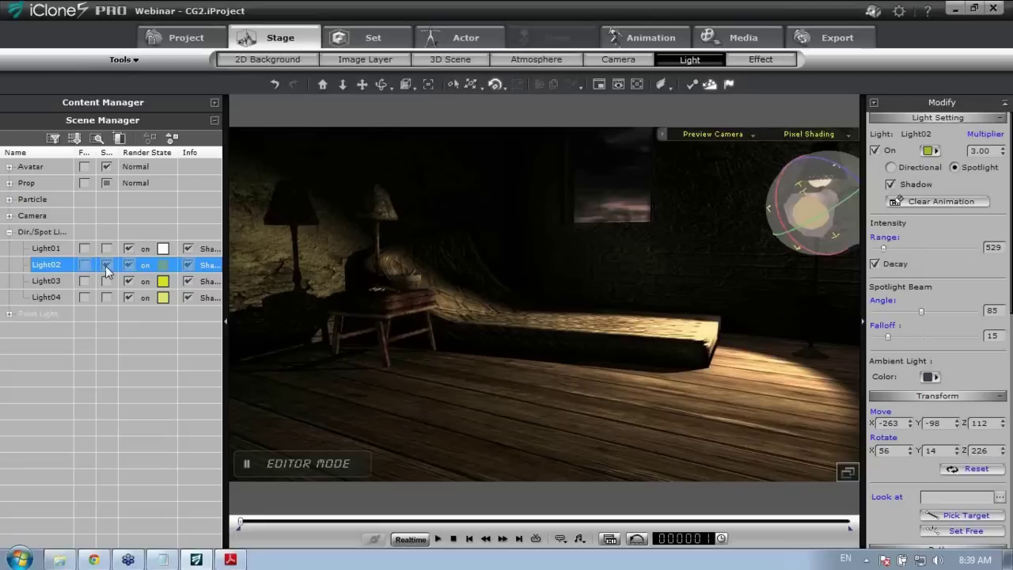
Select Light03, the spotlight at the lamp beside the seated man, and rotate it to about 349 in X.
click(56, 280)
key(z)
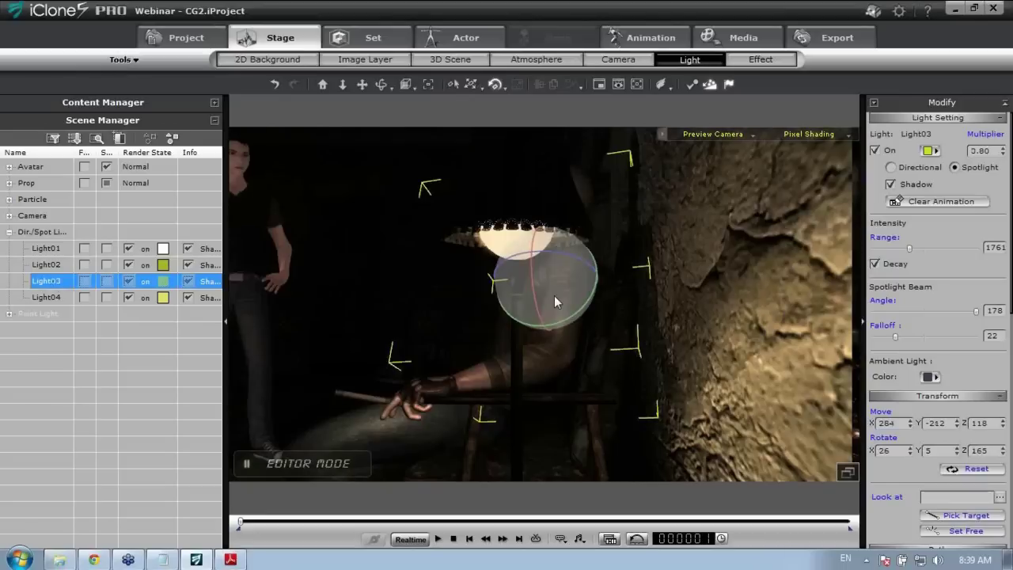
mouse_move(436, 319)
right_down()
mouse_move(628, 293)
mouse_move(588, 381)
mouse_move(427, 325)
right_up()
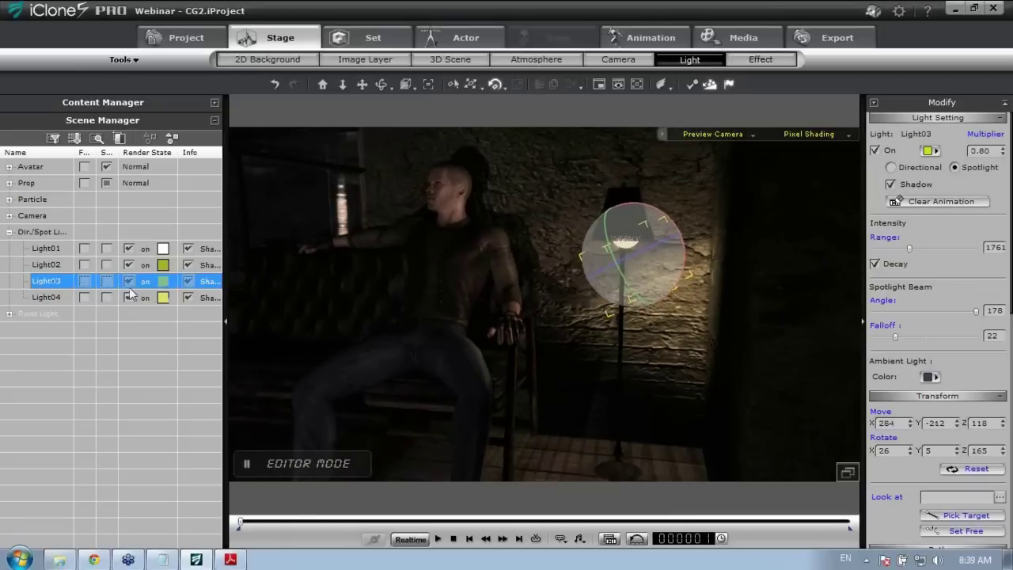
drag(641, 205, 666, 203)
right_drag(685, 341, 849, 295)
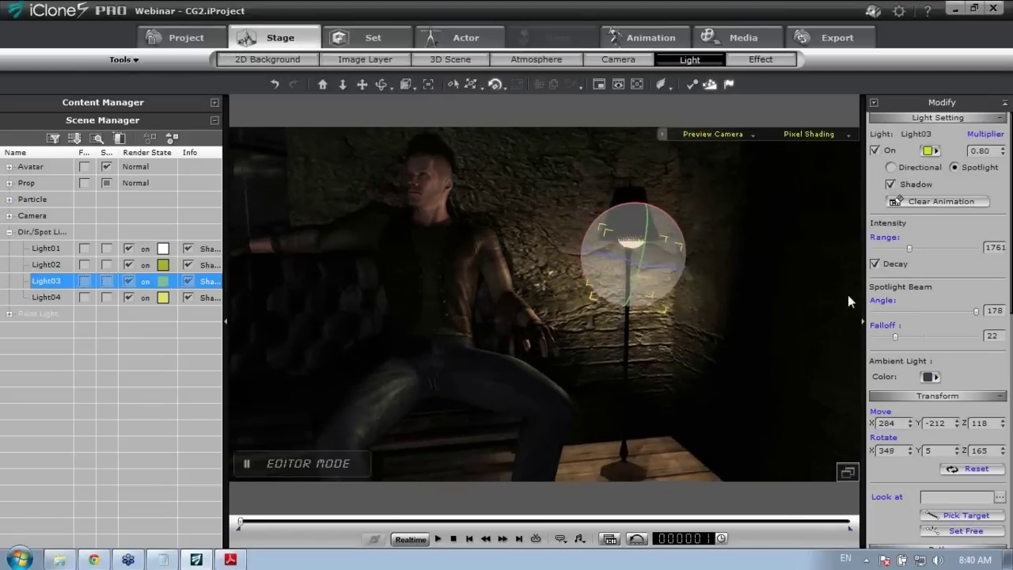
right_drag(696, 316, 677, 361)
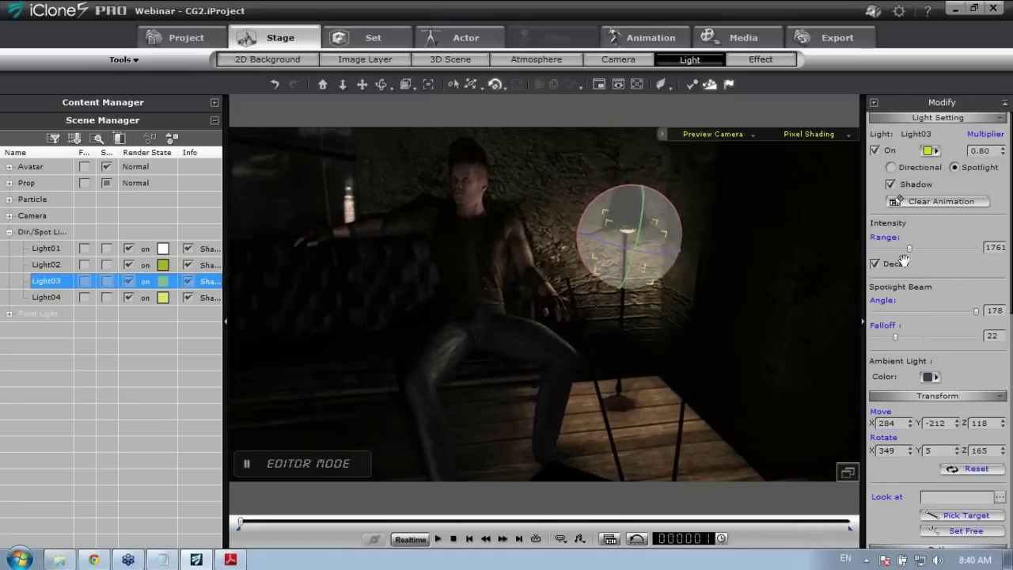
Try a range of about 141, a beam angle of about 46, and a multiplier of 2 on Light03.
drag(910, 248, 875, 262)
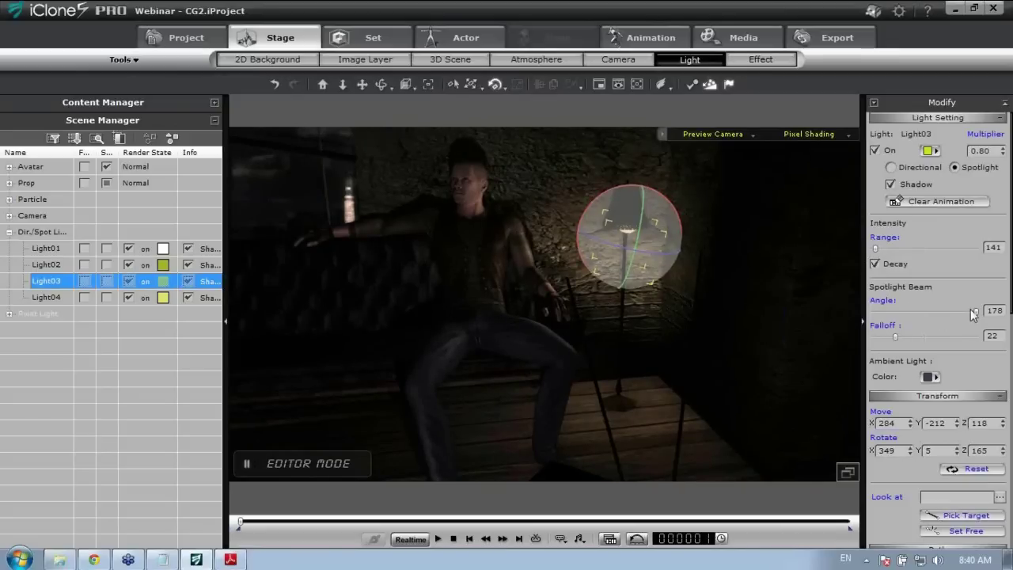
drag(976, 317, 898, 321)
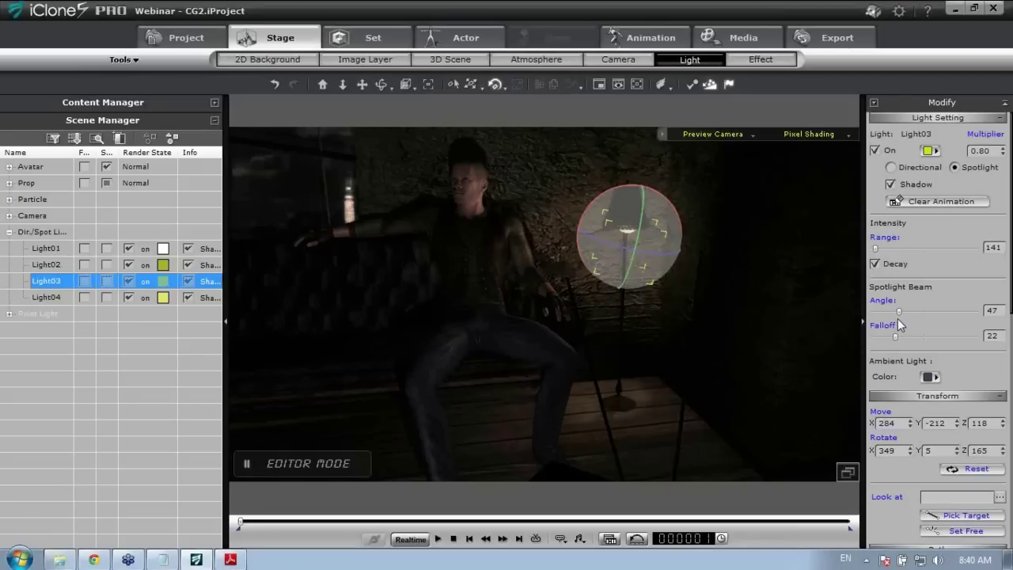
double_click(973, 151)
text(2)
key(Return)
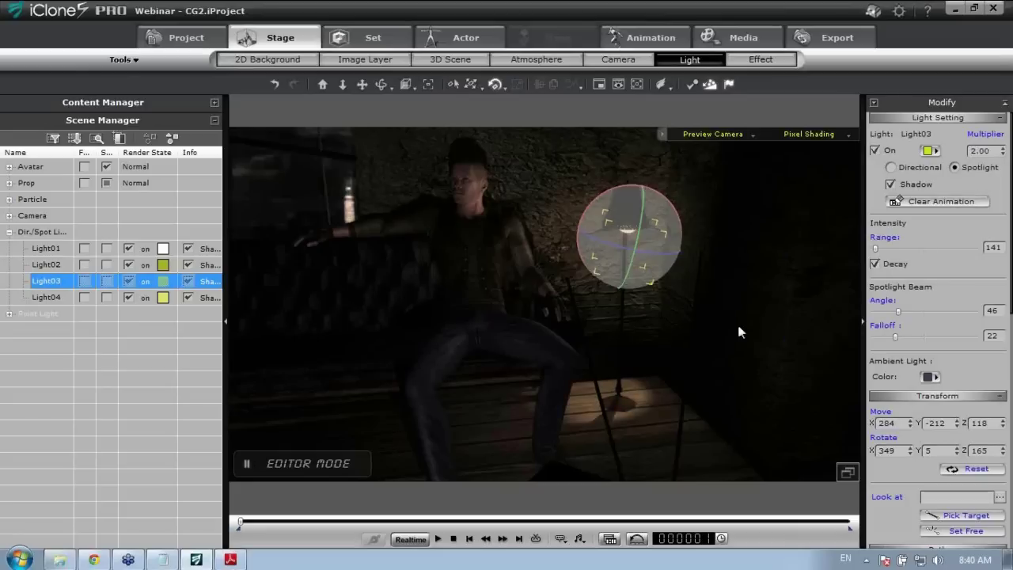
Set Light03's falloff to 50, widen its beam angle to about 139, and raise its range to about 986.
drag(898, 311, 870, 344)
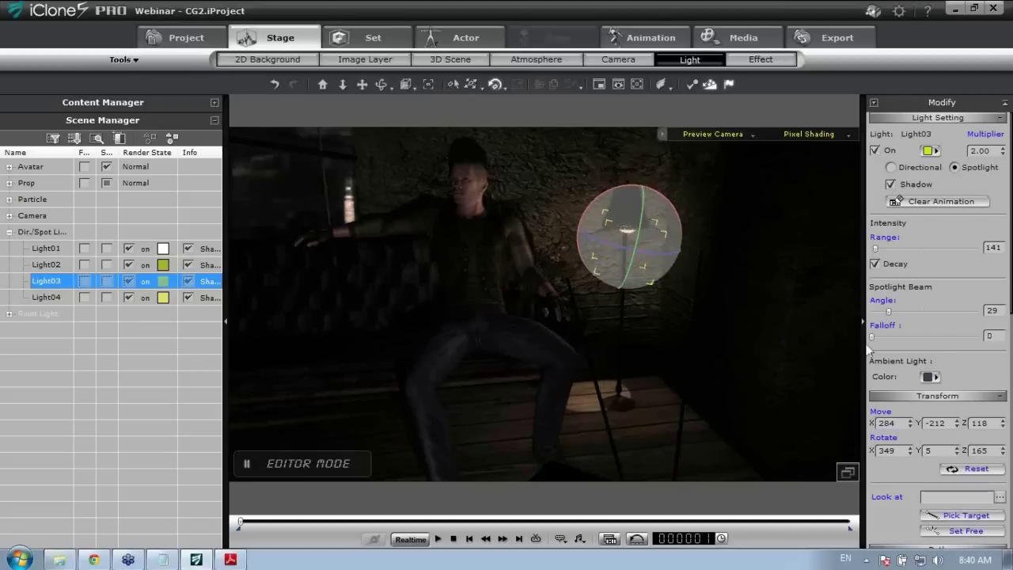
drag(871, 337, 924, 340)
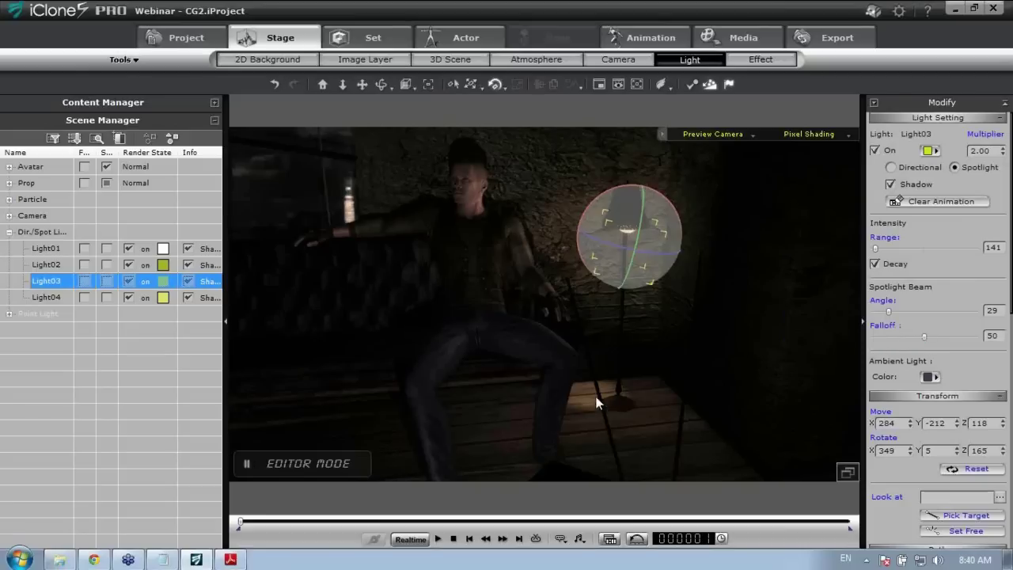
drag(889, 312, 953, 309)
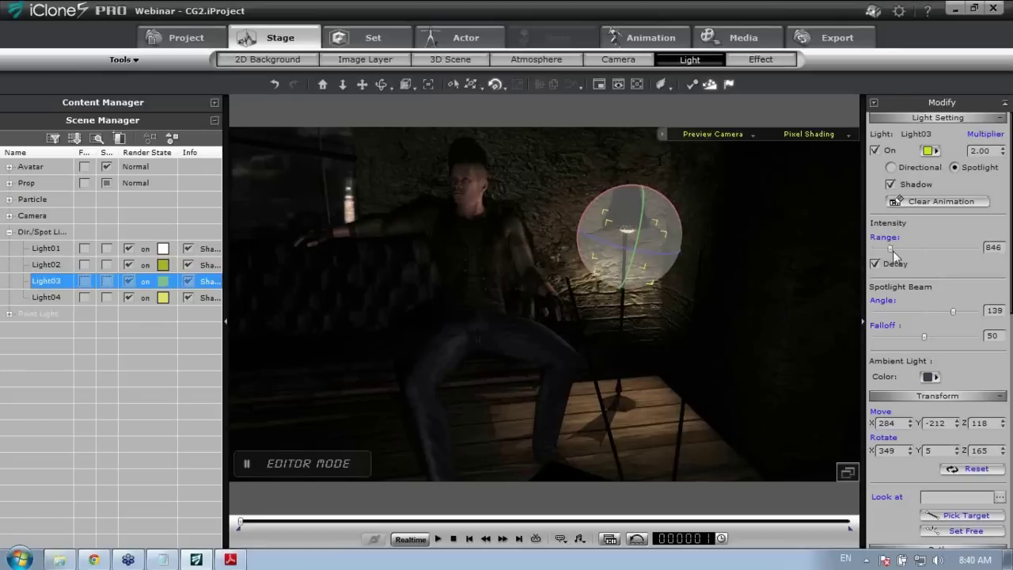
drag(892, 251, 892, 251)
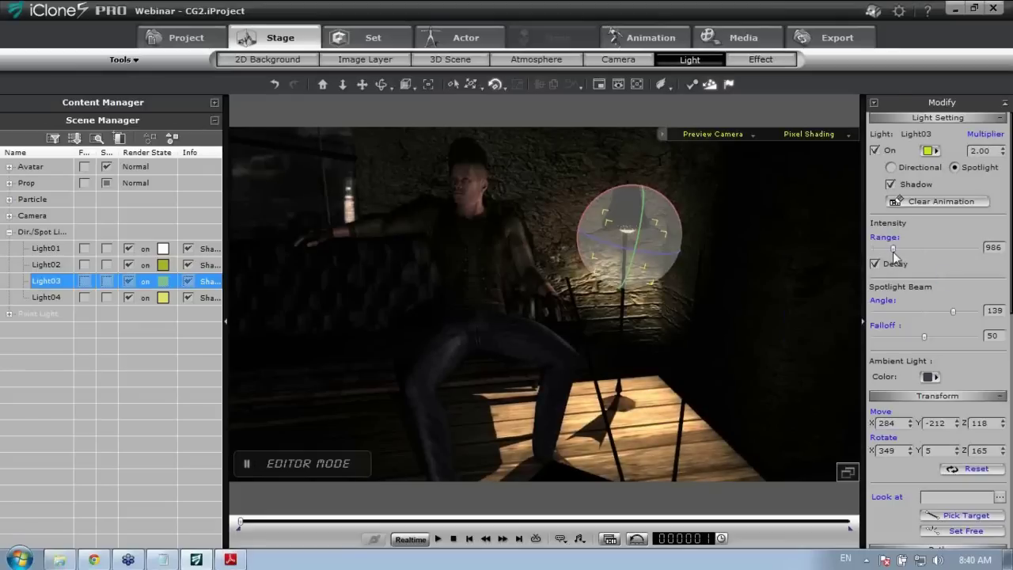
Set Light03's multiplier to 0.8 and its range to about 810, and rotate the light to about 313 in X.
click(981, 151)
text(0.8)
key(Return)
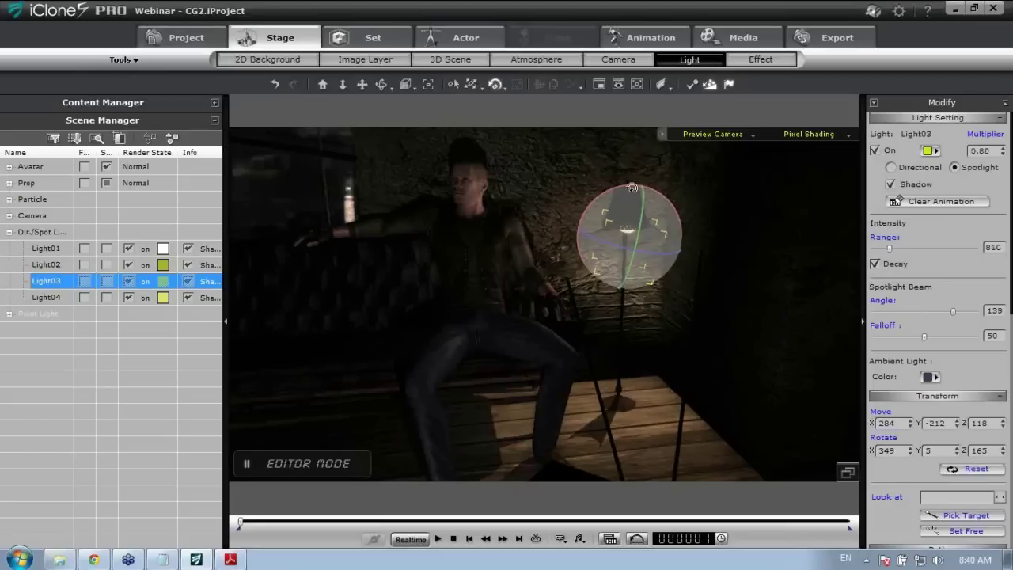
drag(618, 186, 645, 184)
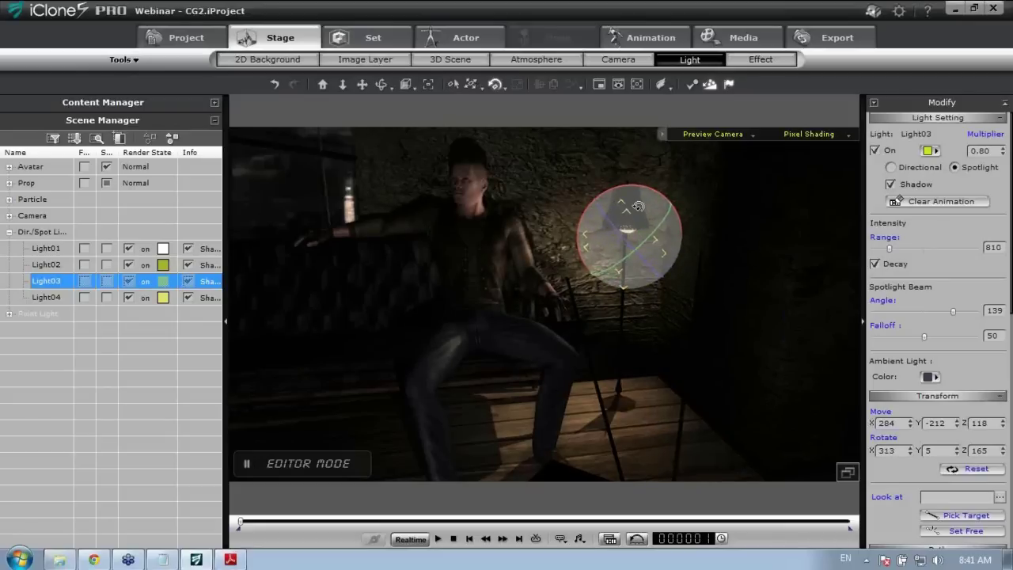
Select the Light04 spotlight, focus on it, and rotate it to about 22 in Y.
click(46, 297)
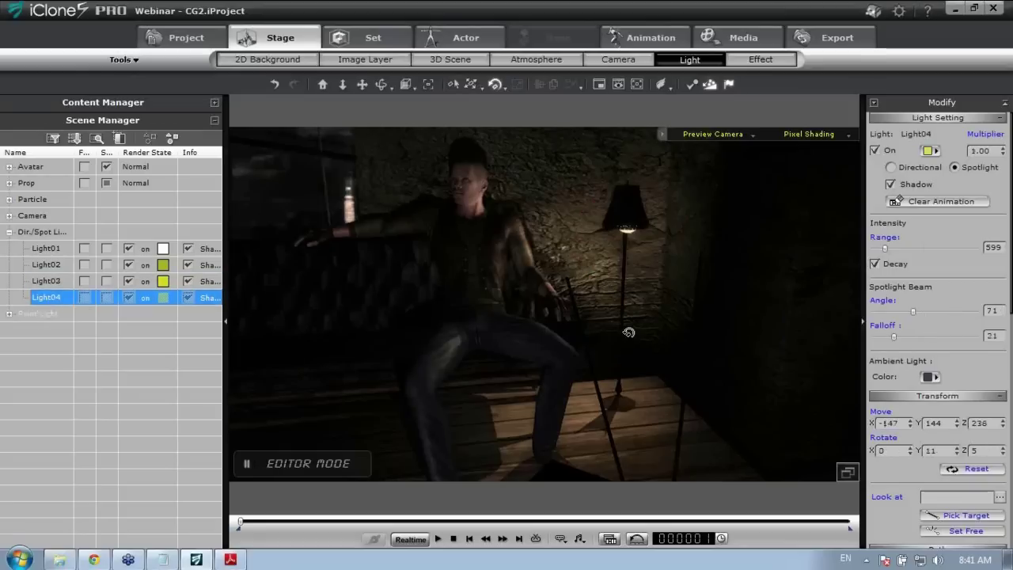
key(z)
right_drag(678, 330, 605, 298)
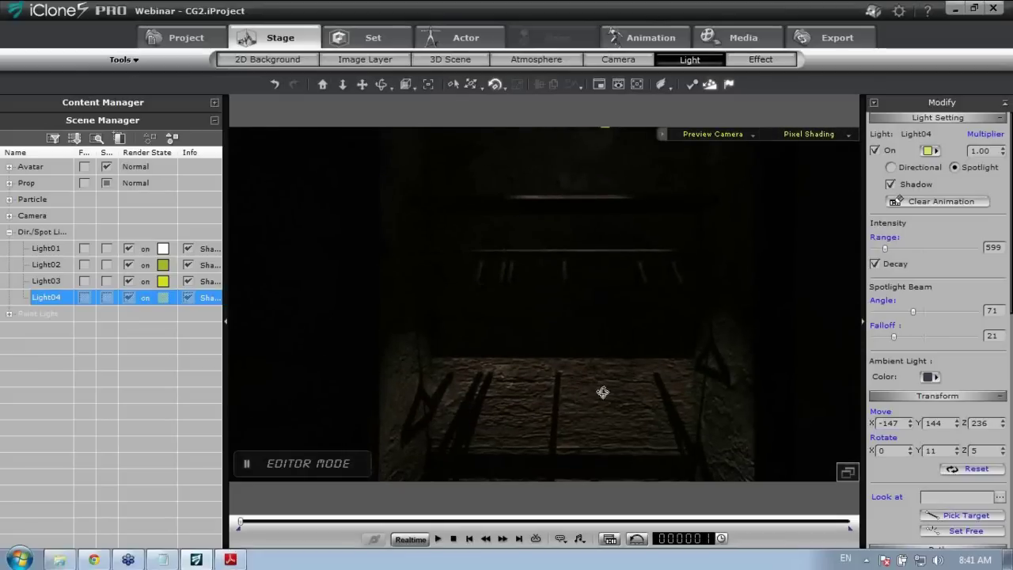
right_drag(602, 392, 577, 400)
scroll(593, 338, down, 2)
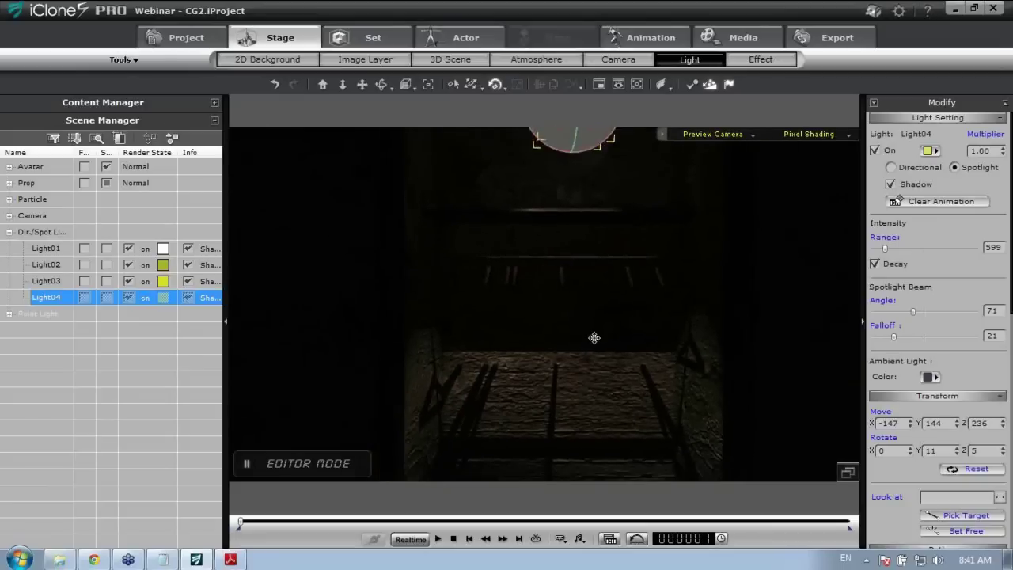
right_drag(594, 338, 591, 360)
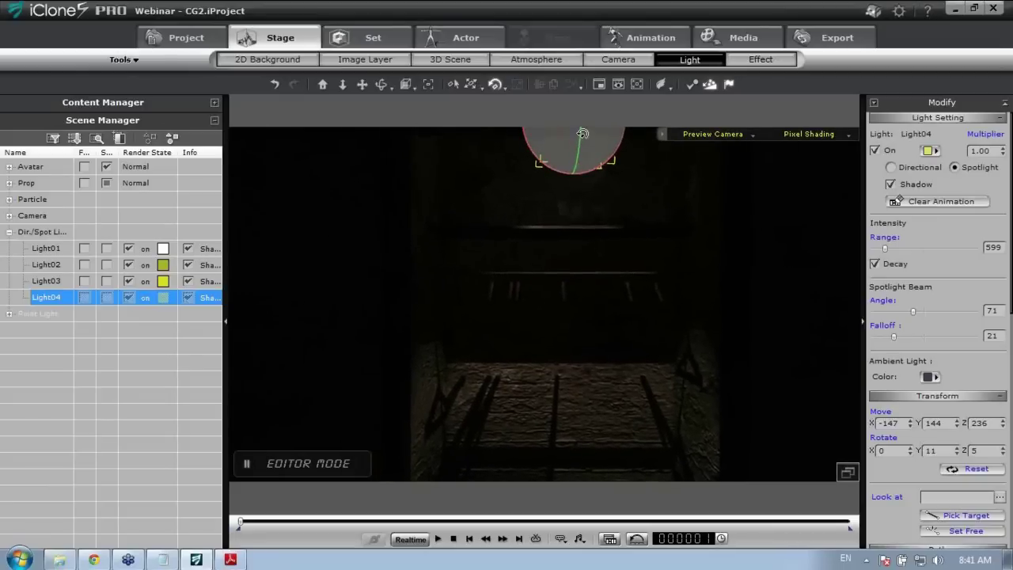
drag(582, 133, 584, 174)
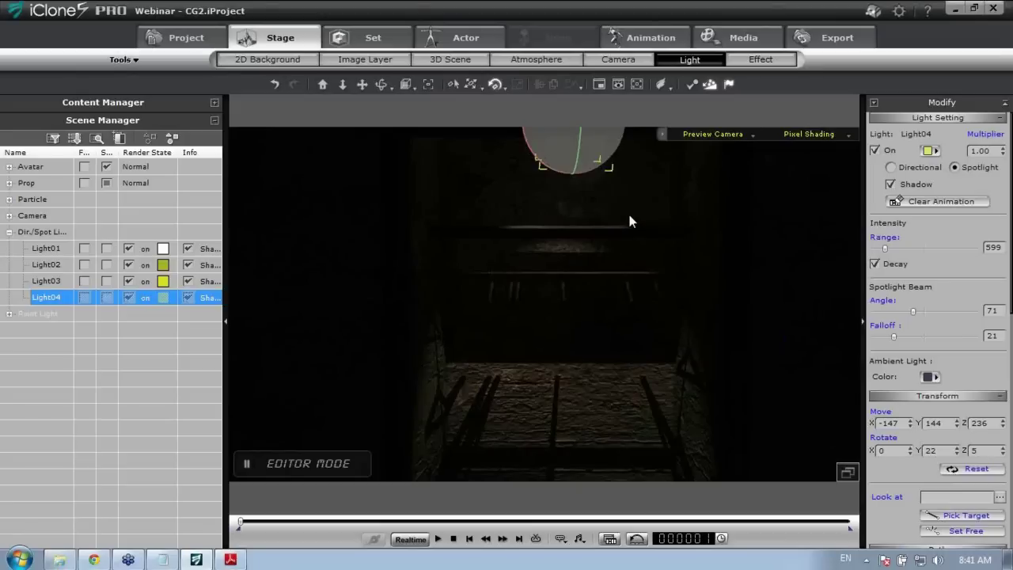
Collapse the directional and spot lights, list the point lights, and select and focus on Point:Light 01.
click(9, 232)
click(9, 249)
click(49, 264)
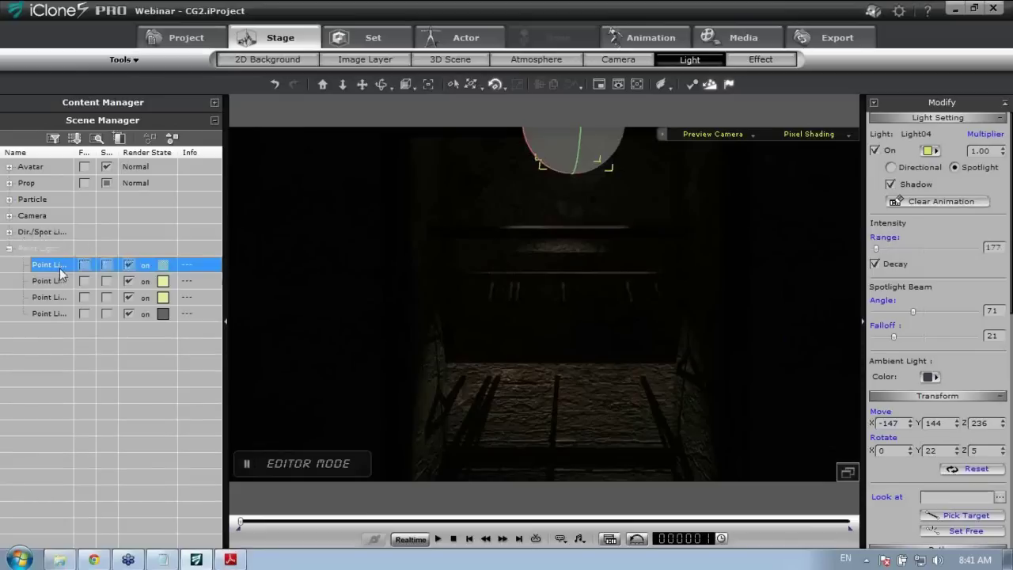
key(z)
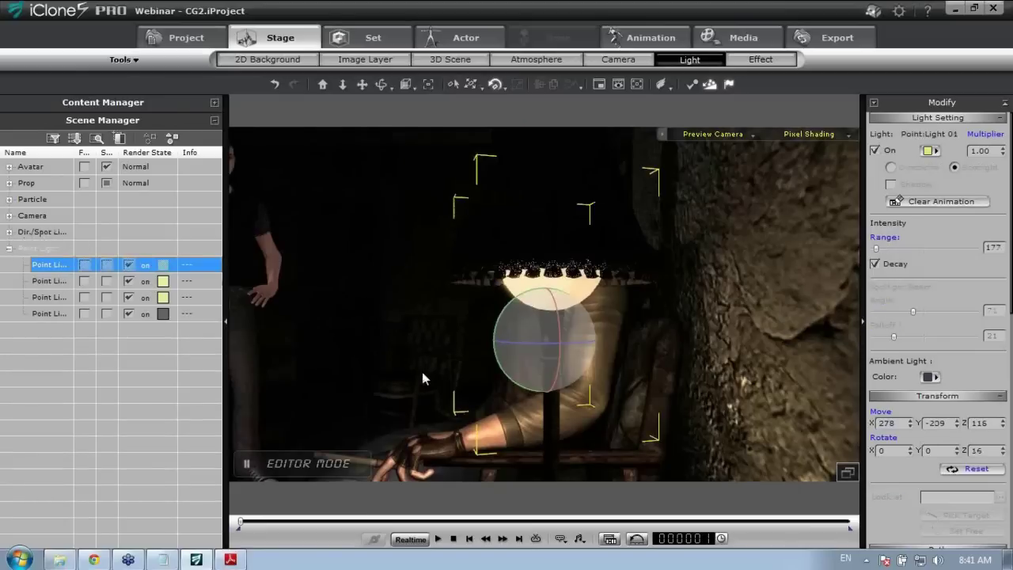
Toggle Point Light 01 off and on twice to compare its effect on the floor lamp corner and seated man.
scroll(449, 315, down, 3)
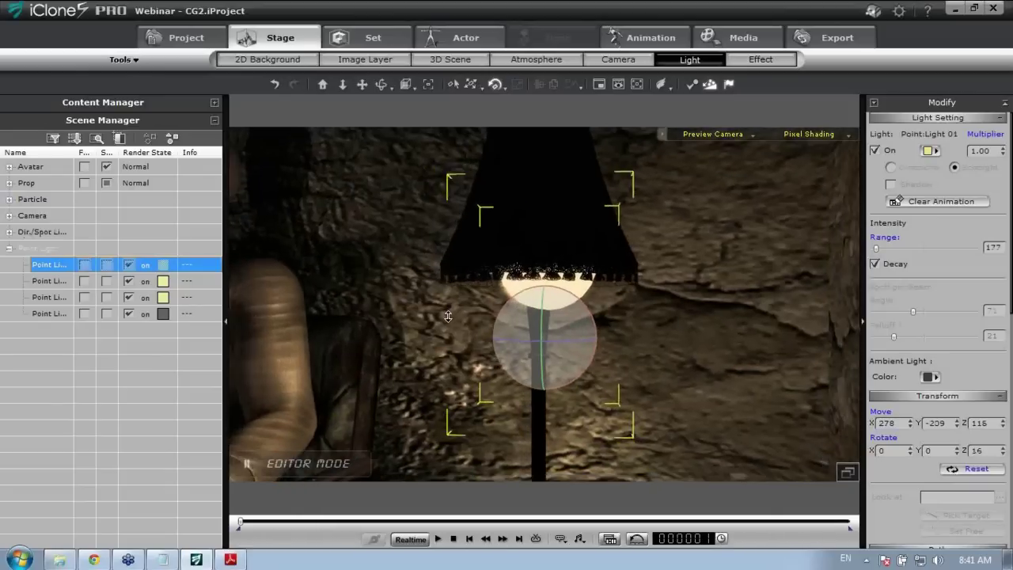
right_drag(624, 339, 505, 386)
right_drag(490, 324, 505, 292)
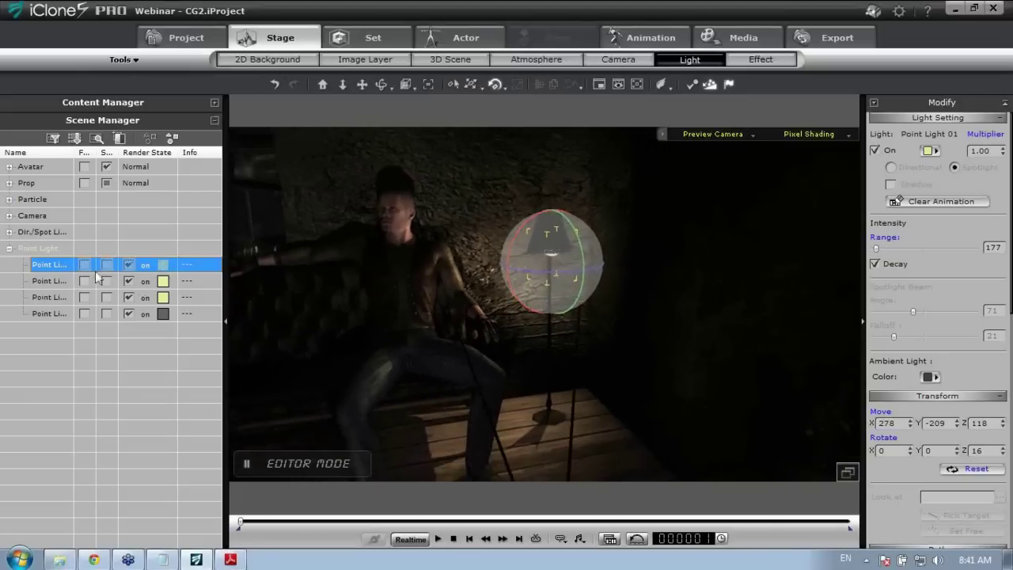
click(127, 267)
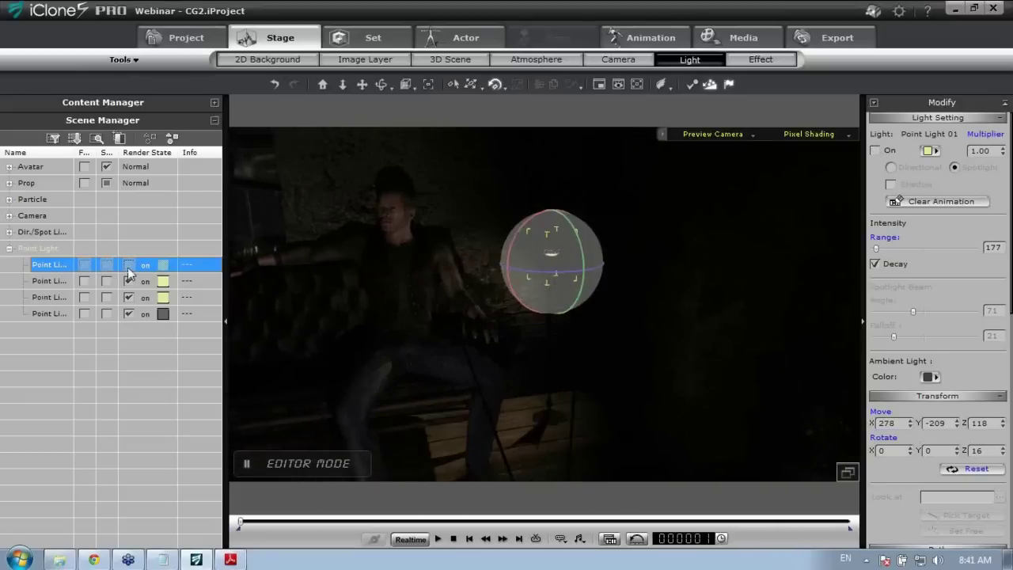
click(127, 267)
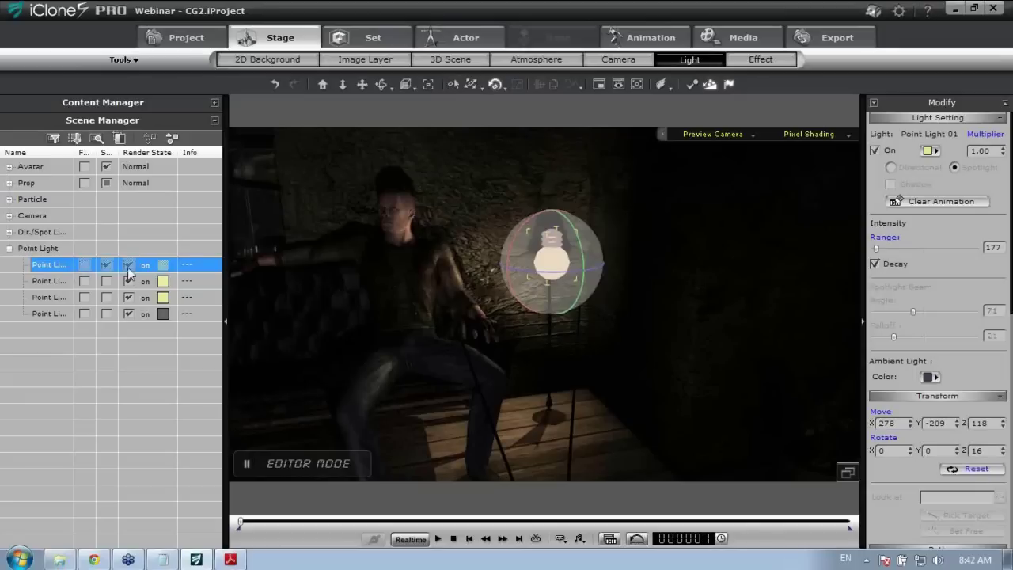
click(127, 267)
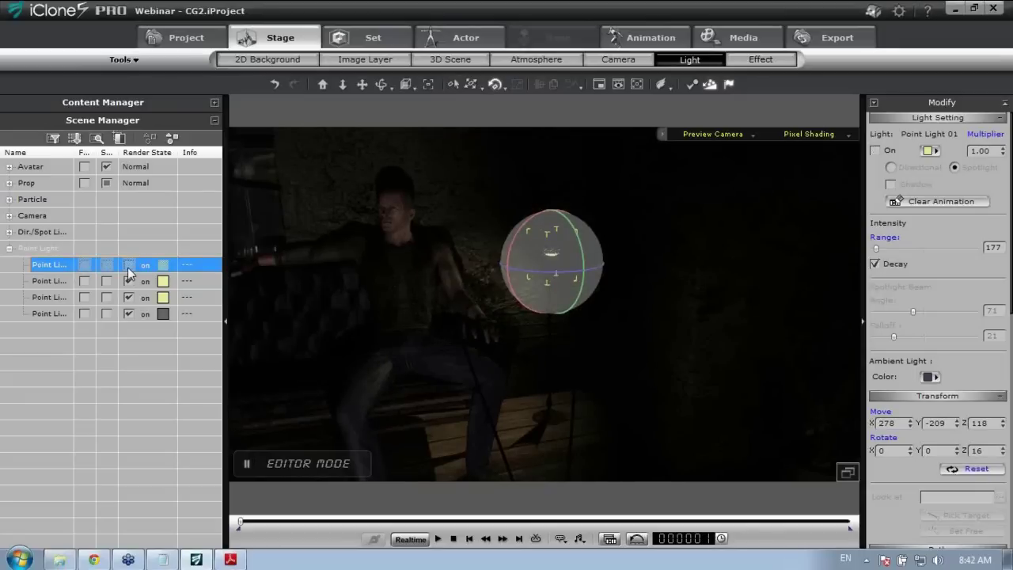
click(127, 267)
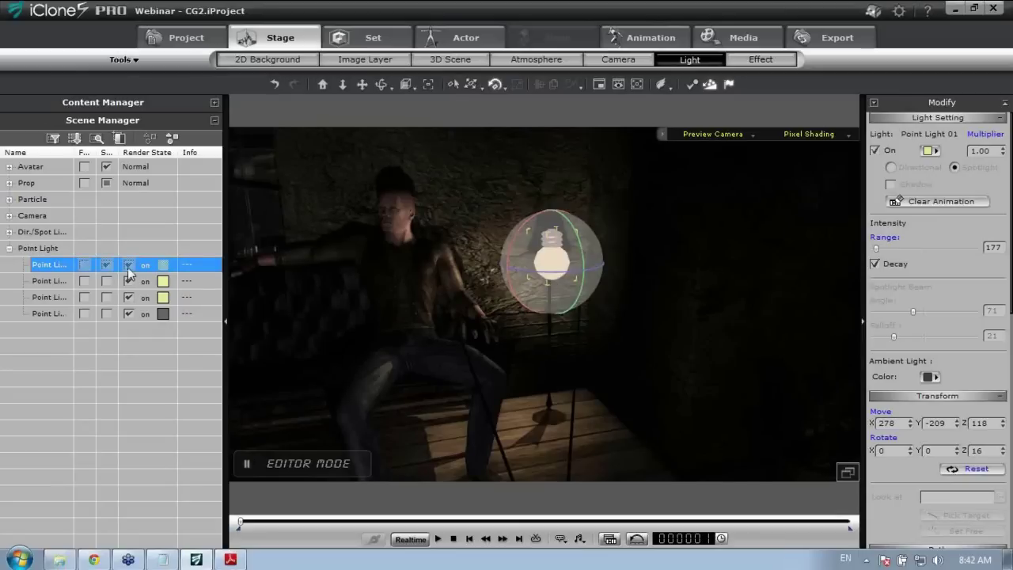
Locate Point Light 02, switch it off and on to check its ceiling lighting, and hide its bulb marker.
click(73, 283)
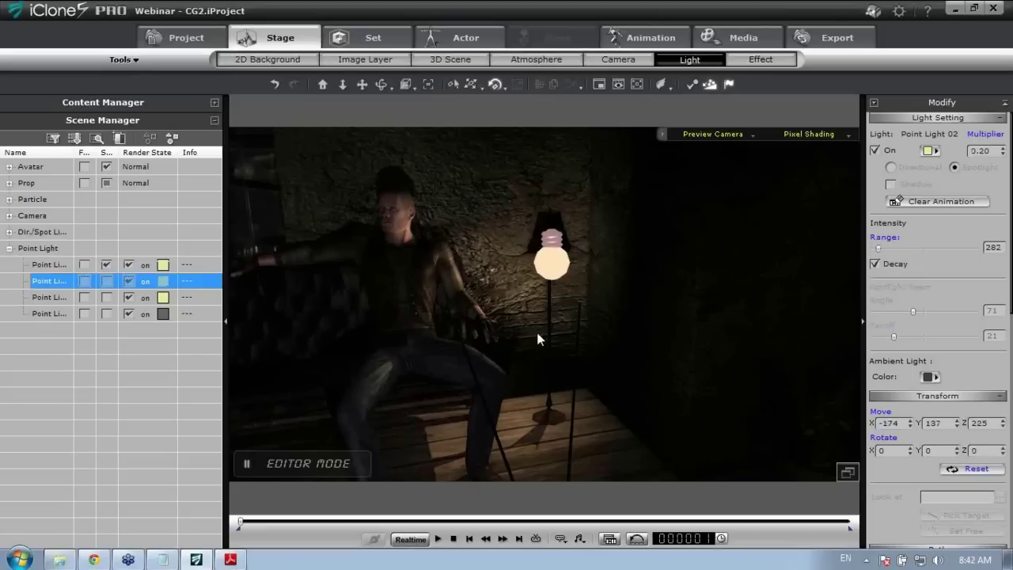
key(z)
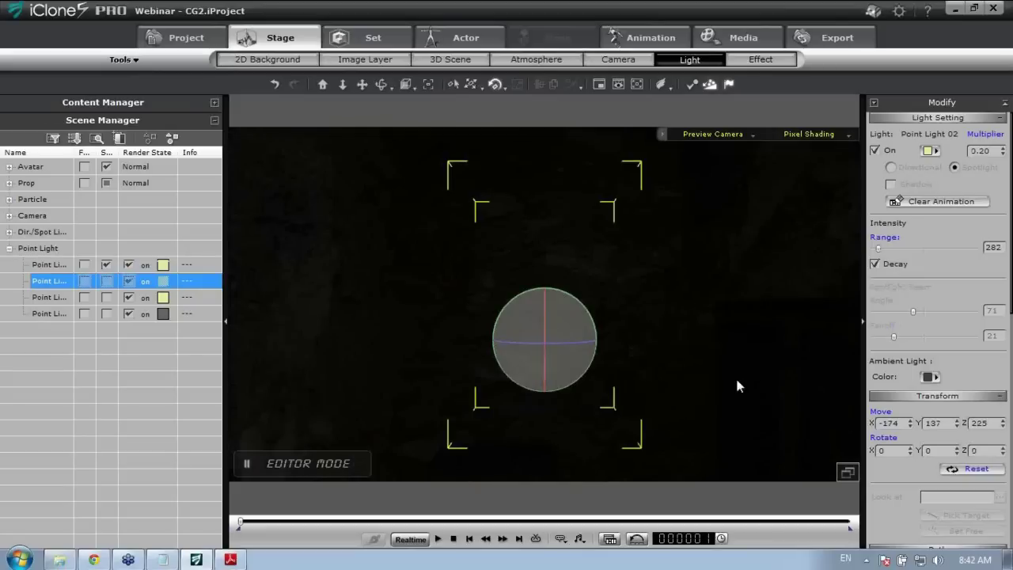
drag(538, 387, 514, 320)
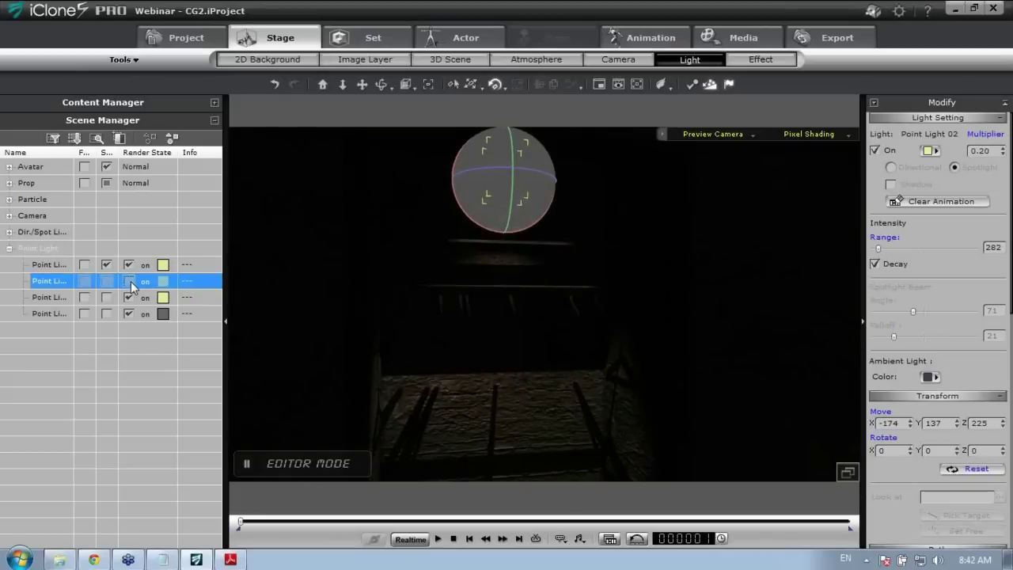
click(130, 283)
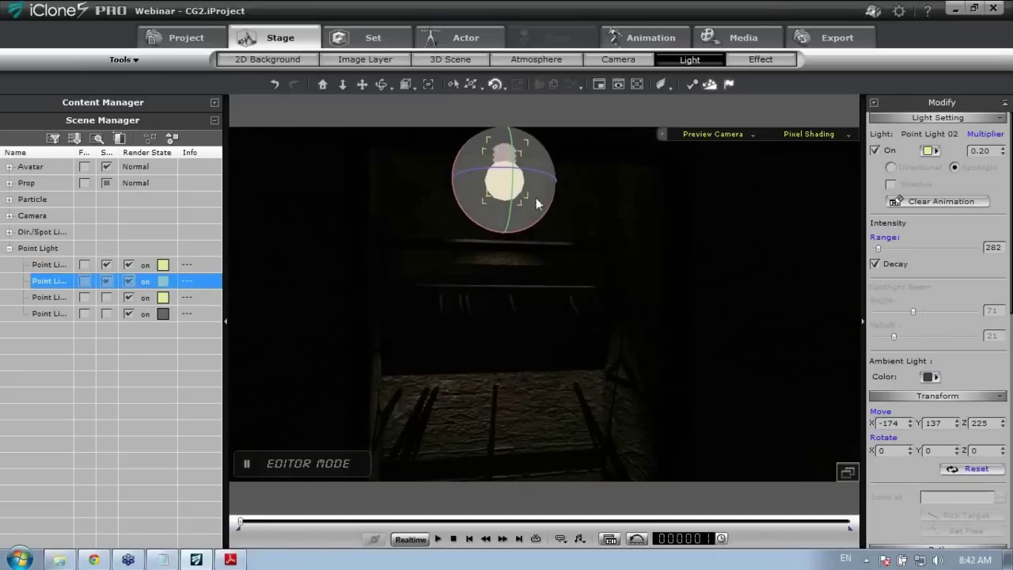
click(107, 282)
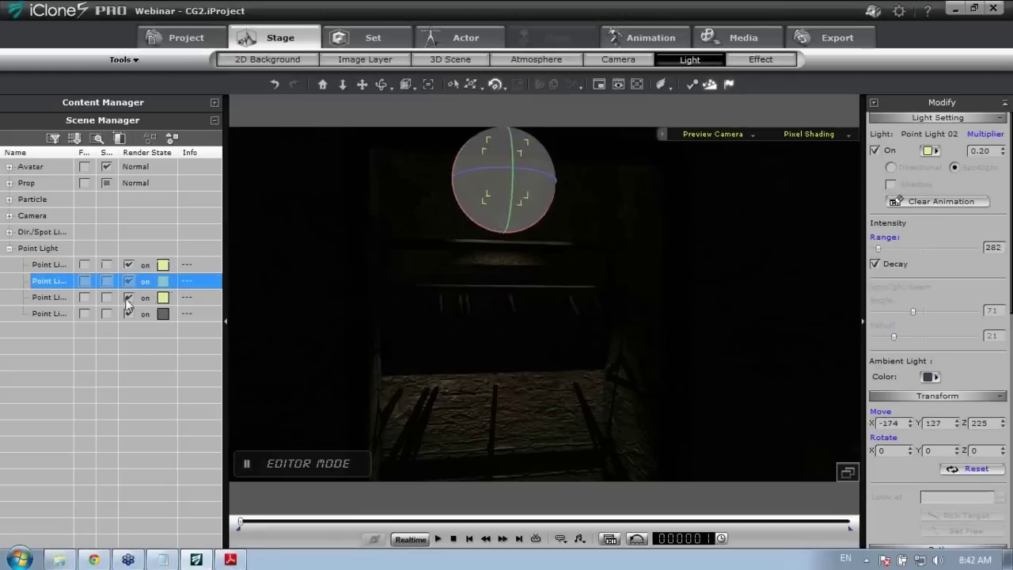
Locate Point Light 03 at the second lamp, toggle it off and on to compare, and hide its bulb marker.
double_click(49, 297)
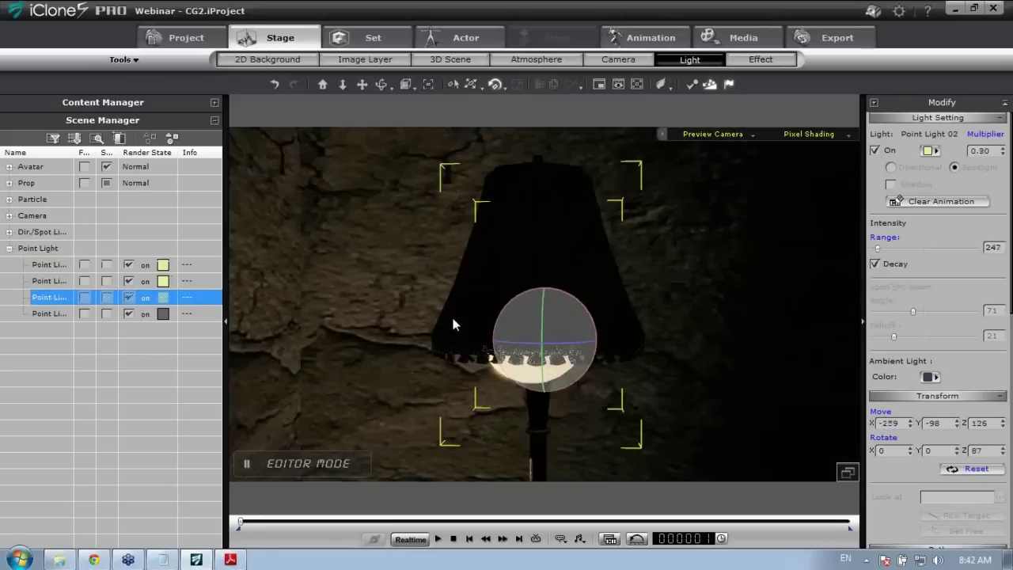
scroll(498, 362, down, 5)
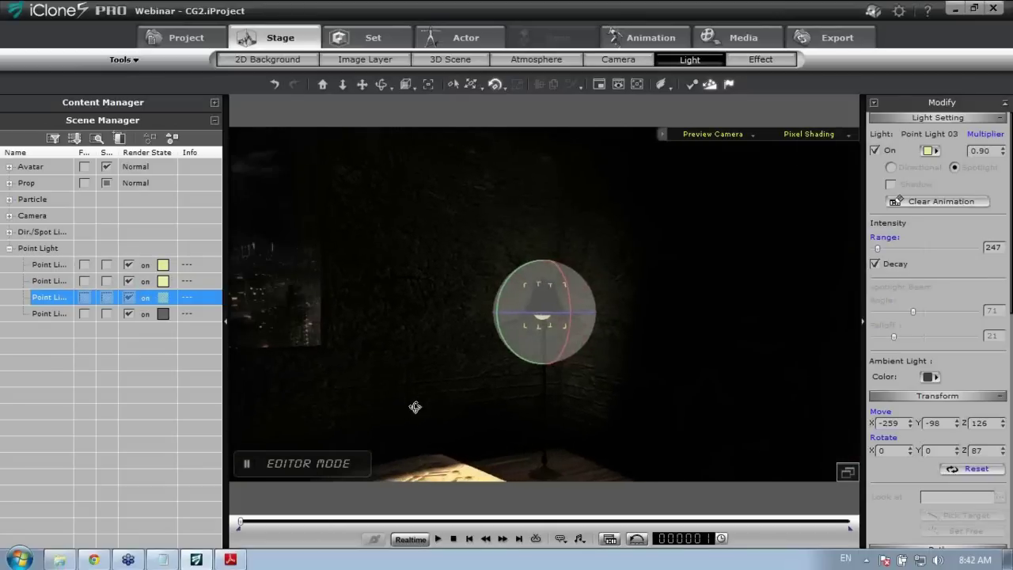
click(129, 297)
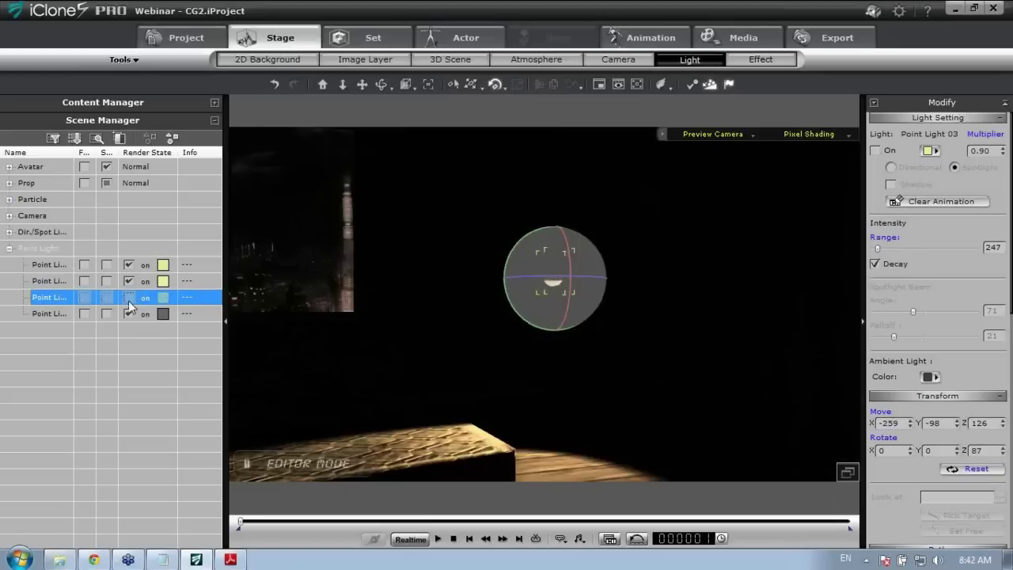
click(129, 297)
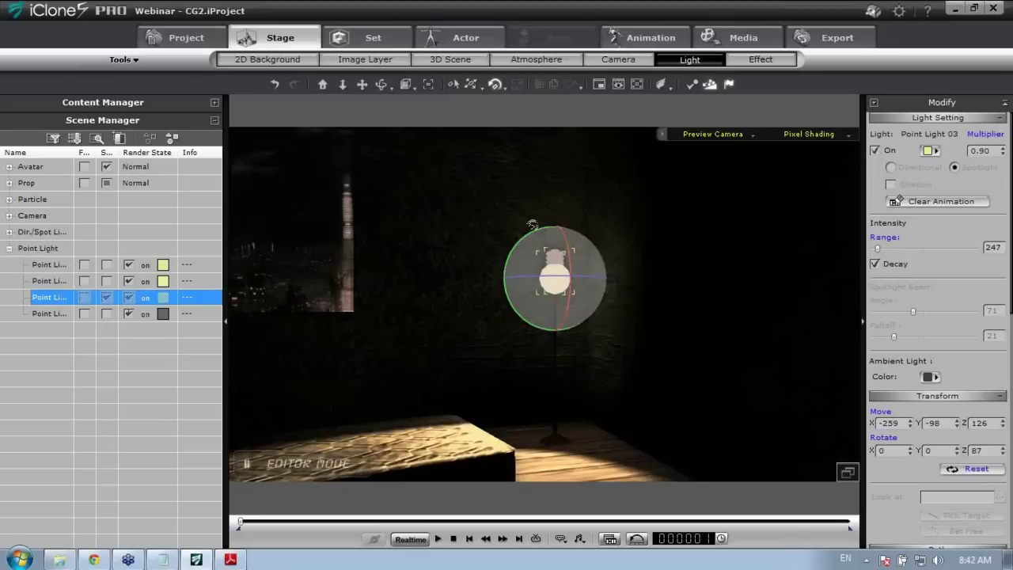
click(107, 298)
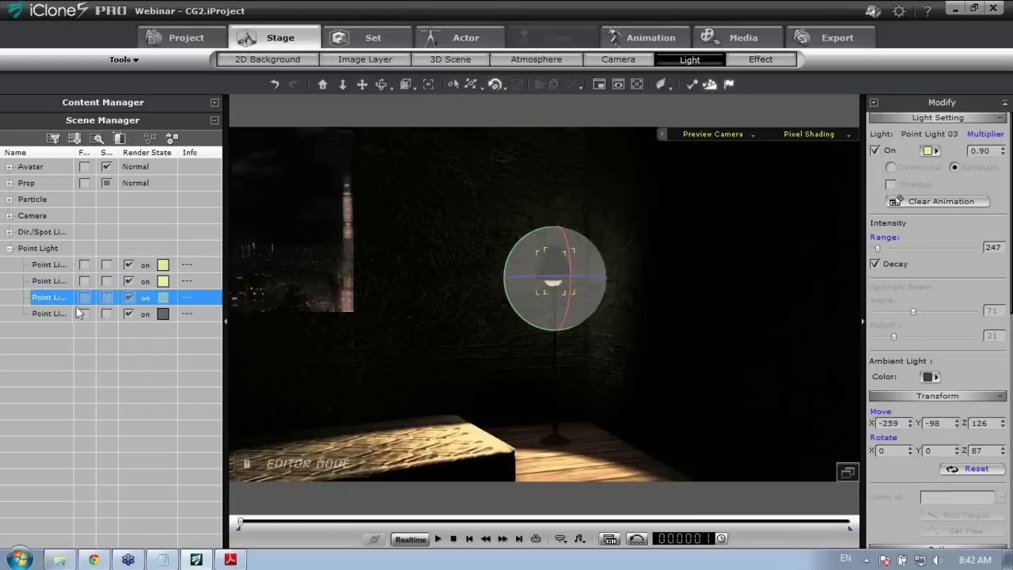
Locate Point Light 04 and toggle it off and on to compare its fill lighting on the room.
click(49, 313)
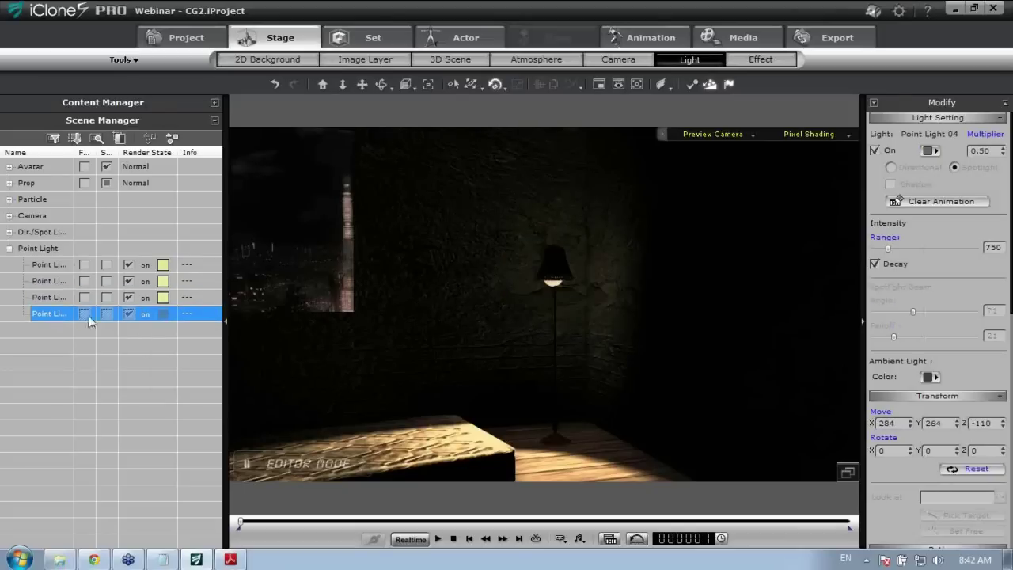
key(f)
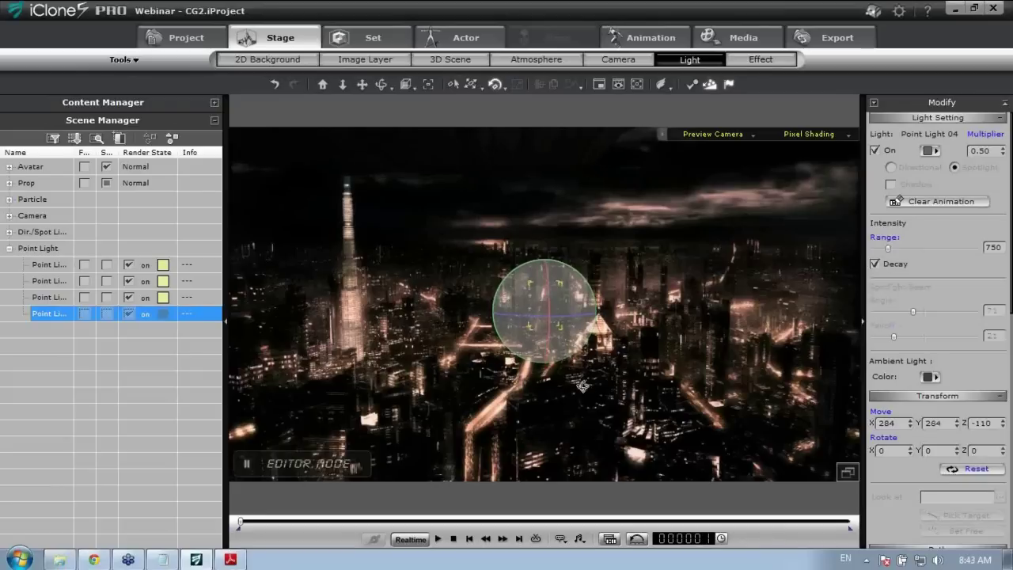
right_drag(538, 262, 768, 375)
right_drag(625, 378, 543, 322)
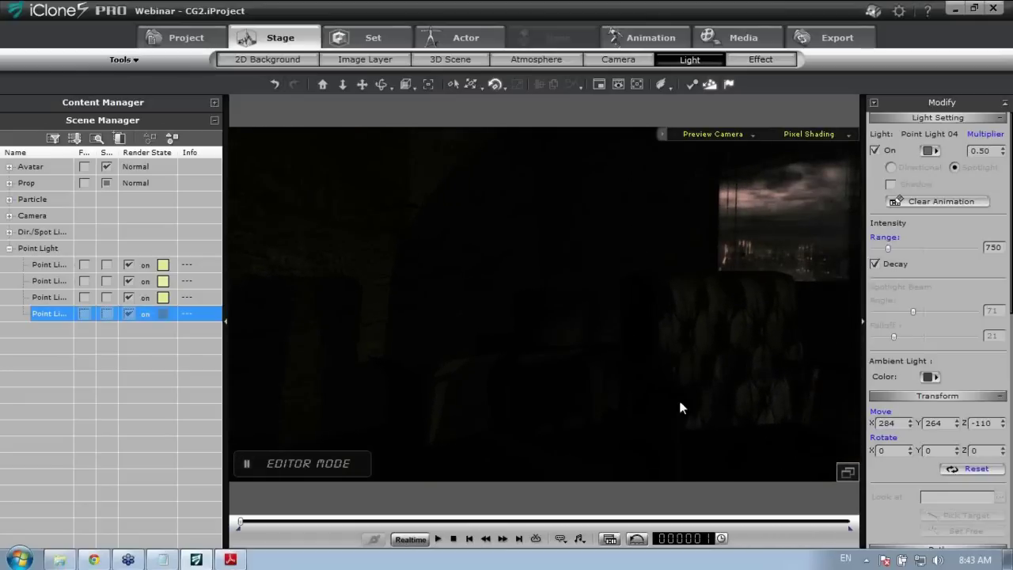
click(129, 314)
click(129, 313)
Set Point Light 04's multiplier to 1.00 and hide its marker in the scene.
double_click(981, 150)
text(1.00)
right_drag(589, 292, 615, 294)
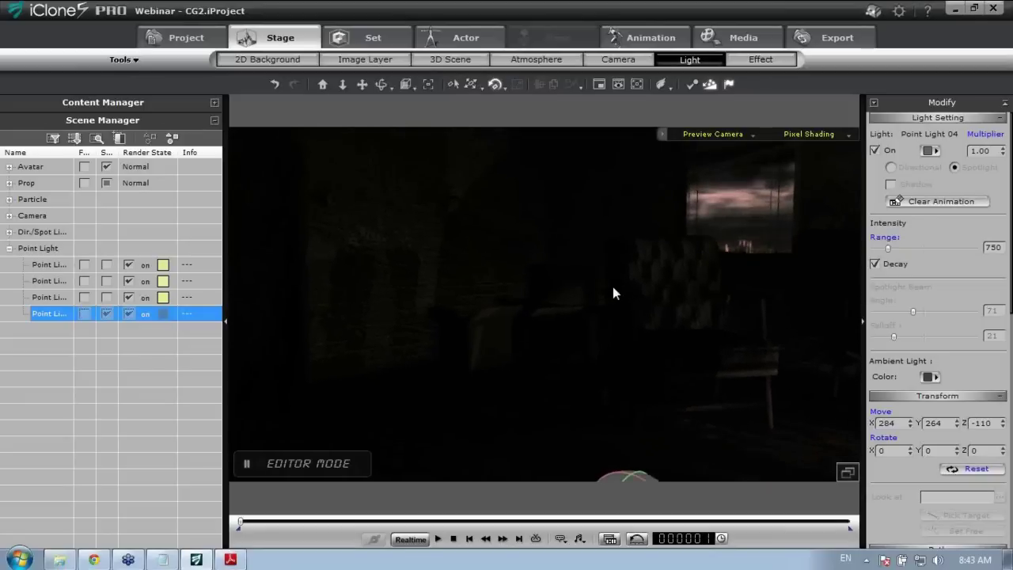
click(108, 315)
Check the Gangster Story Live Demo outline in Adobe Reader, and select the seated avatar GR5_MC01 back in iClone.
click(230, 559)
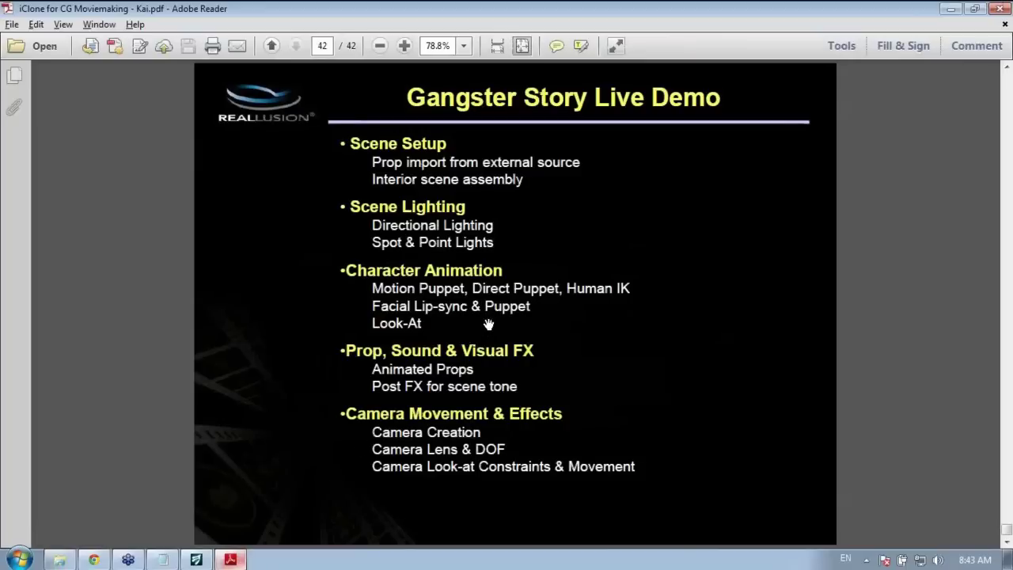
click(196, 559)
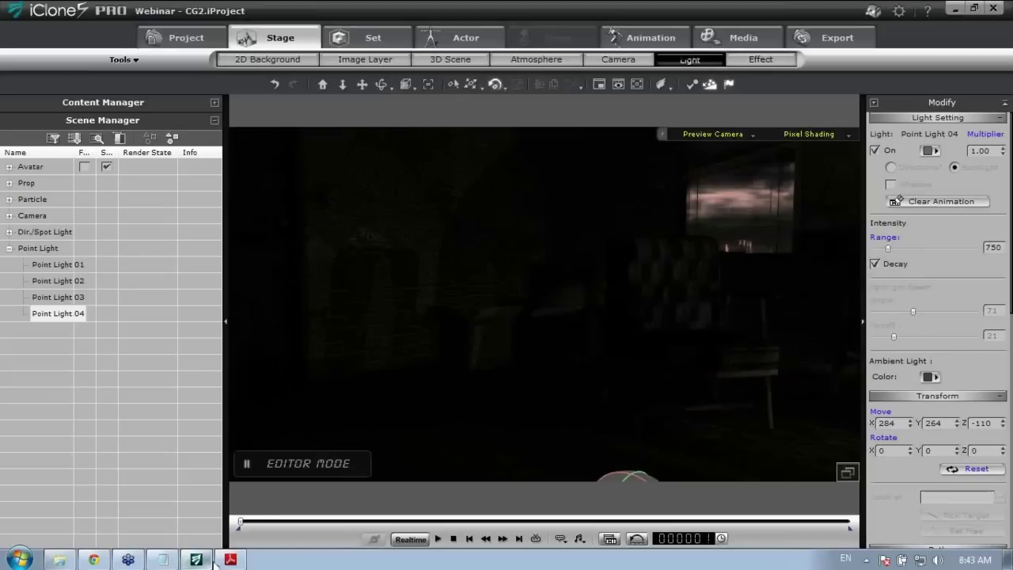
click(723, 364)
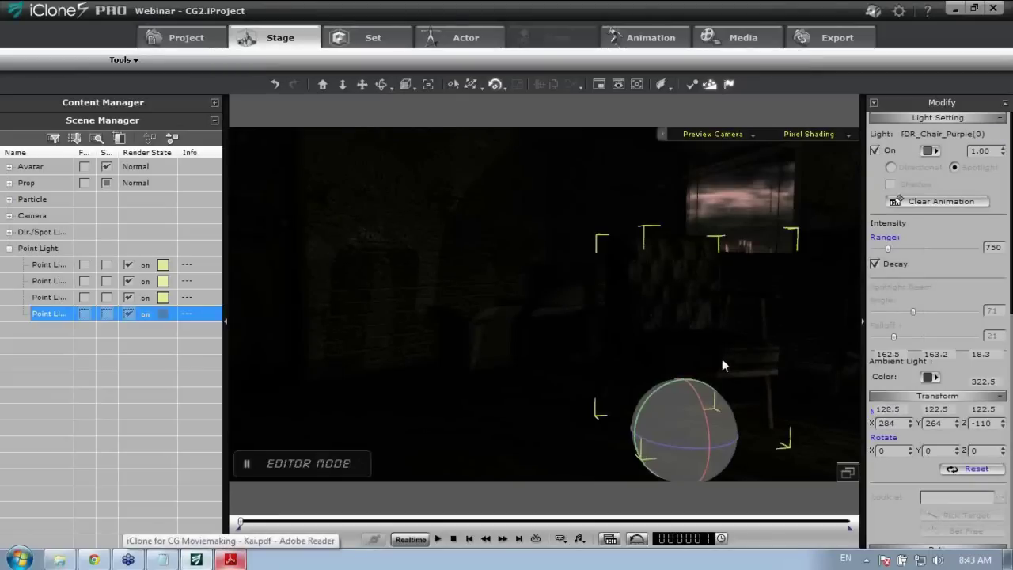
right_drag(742, 337, 616, 343)
click(646, 351)
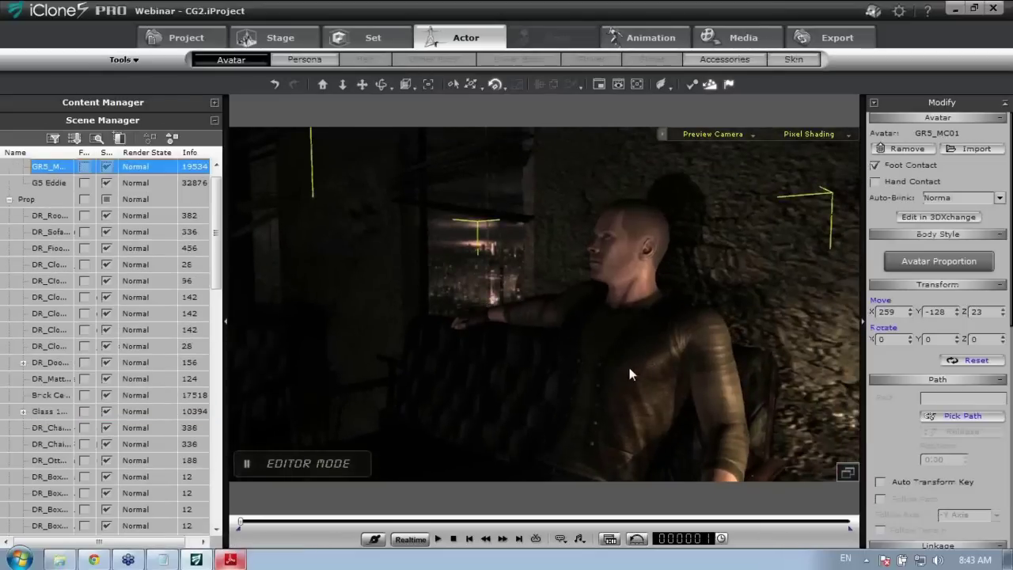
Play back the seated avatar's animation, stop it, and scrub back to frame 193.
click(578, 538)
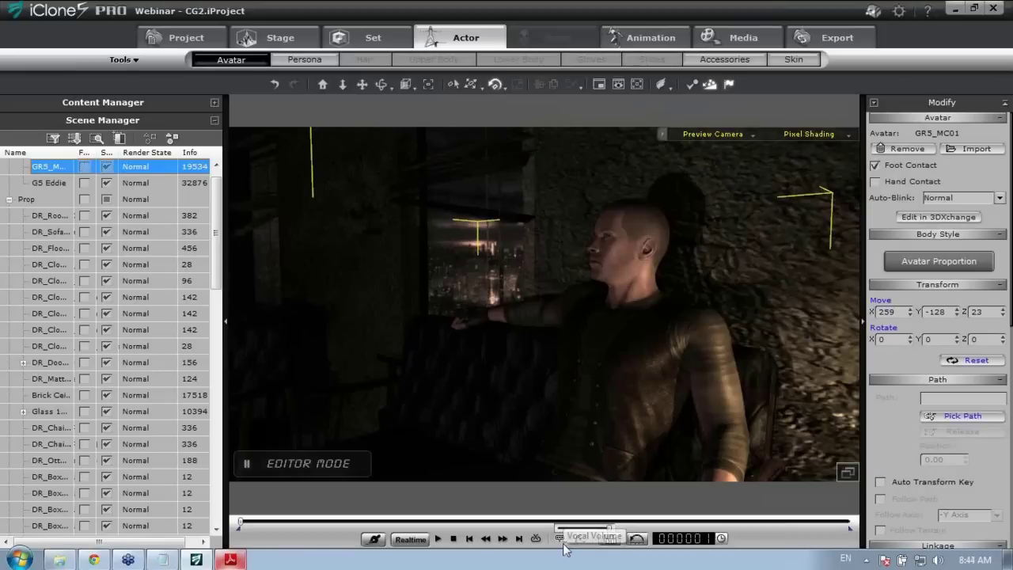
click(439, 539)
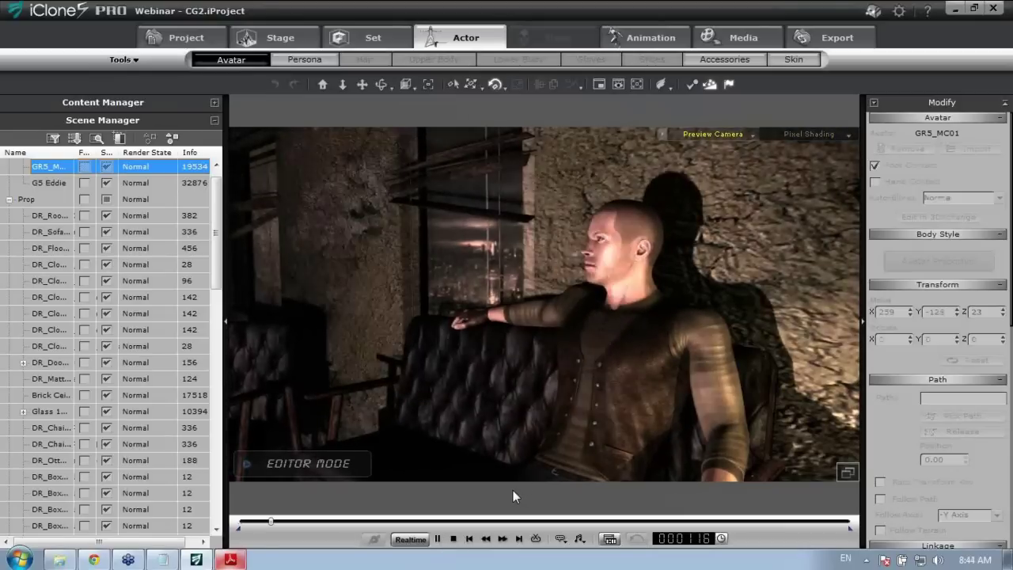
click(448, 541)
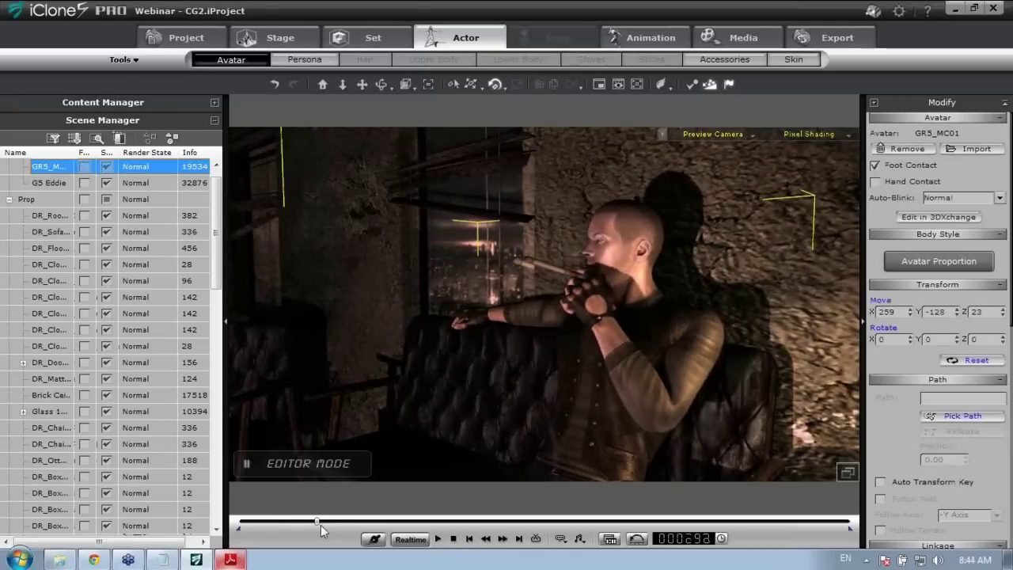
drag(309, 523, 291, 527)
Open the timeline, show the avatar GR5_MC01's tracks and expand its Face tracks.
key(F3)
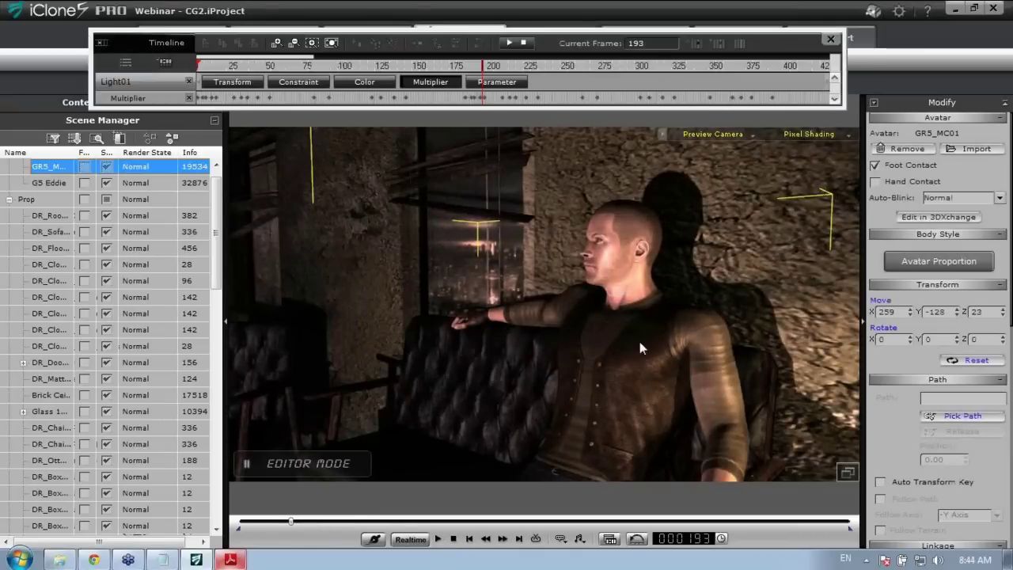
click(161, 64)
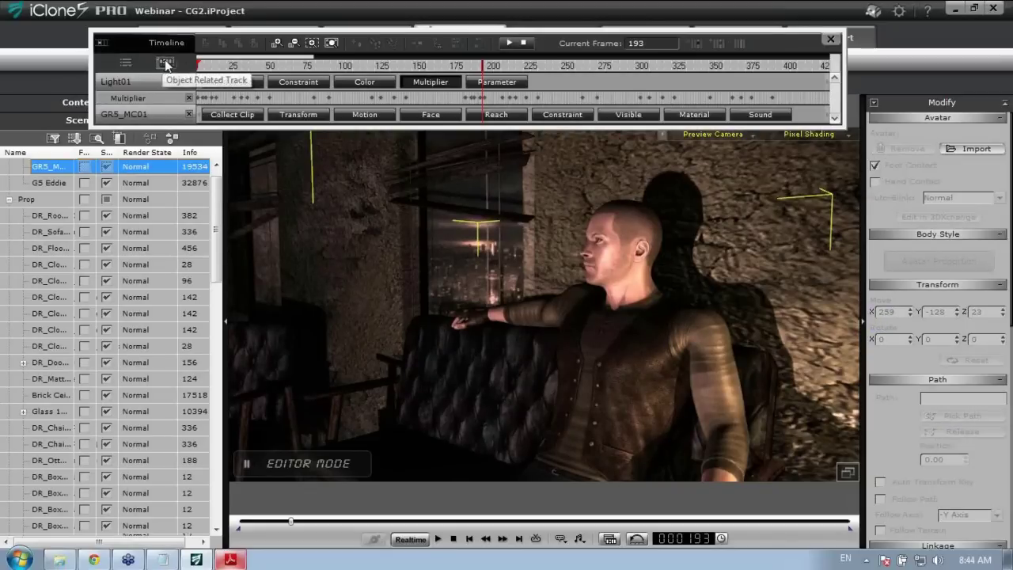
click(443, 117)
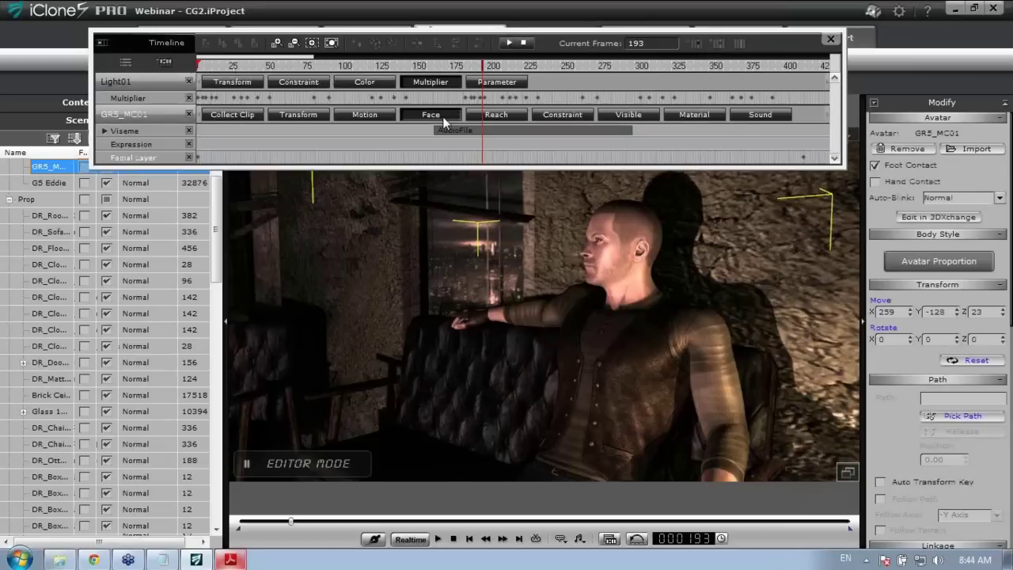
Preview the avatar's Viseme audio clip by playing from frame 158 and pausing at the clip's end.
drag(469, 69, 430, 69)
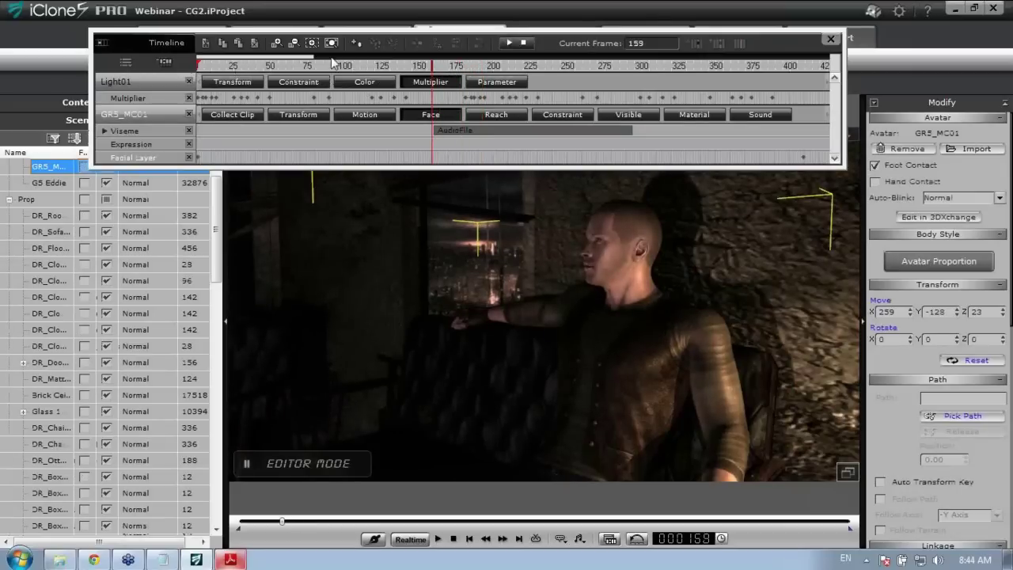
drag(315, 57, 268, 62)
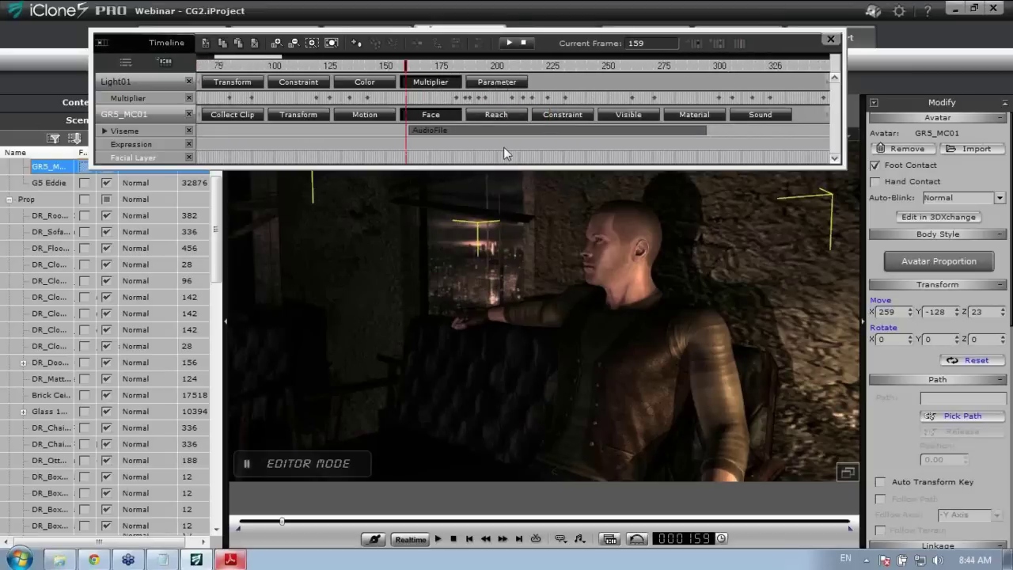
click(405, 65)
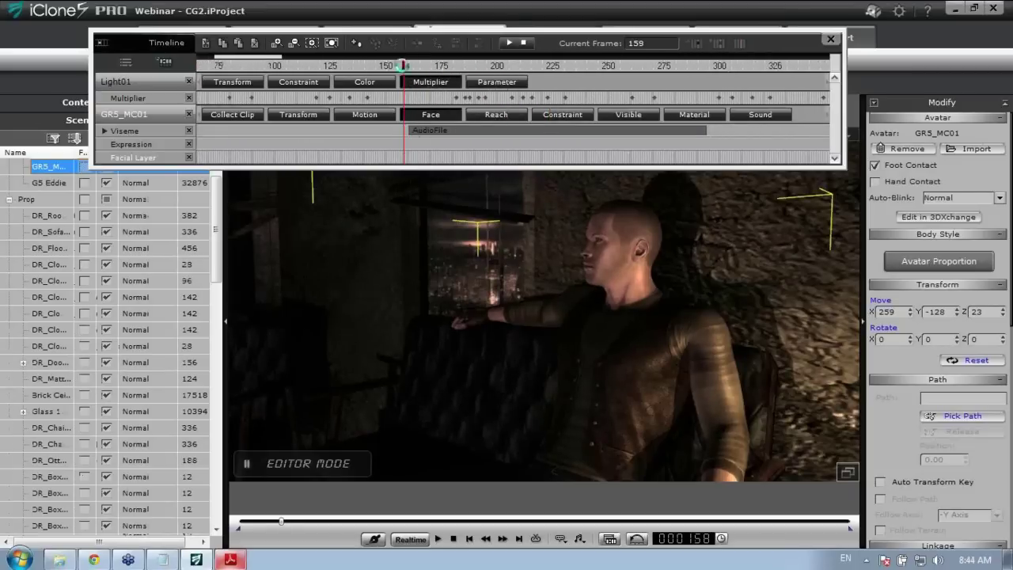
key(space)
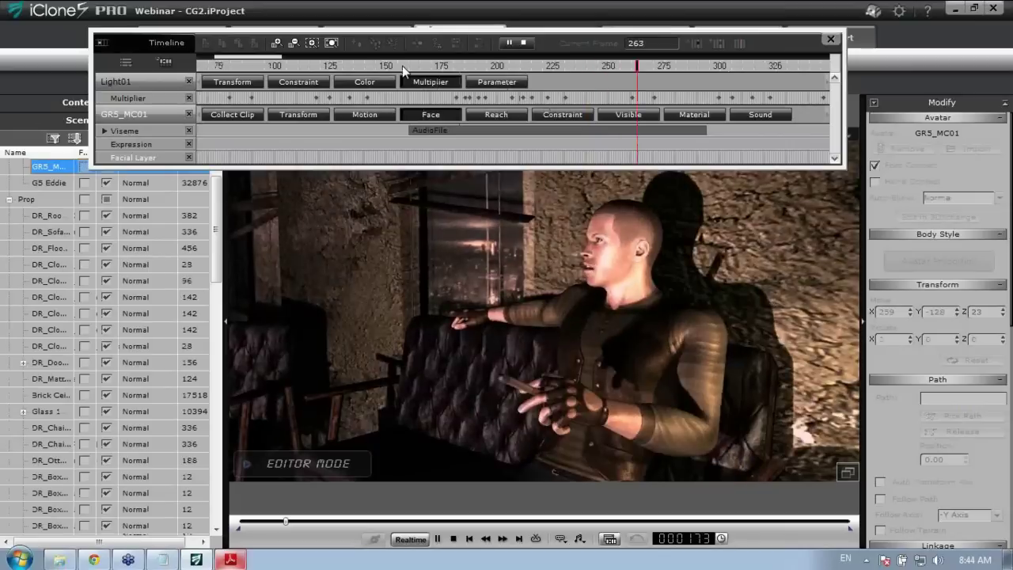
key(space)
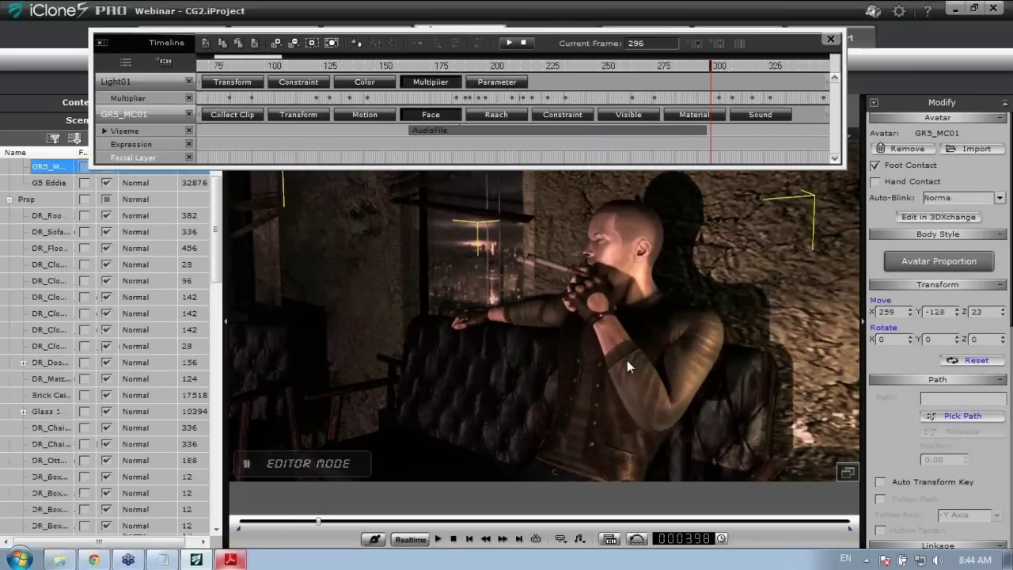
Inspect the seated avatar's face up close near the start of the speech, and delete the audio clip from GR5_MC01's Viseme track.
scroll(668, 370, up, 6)
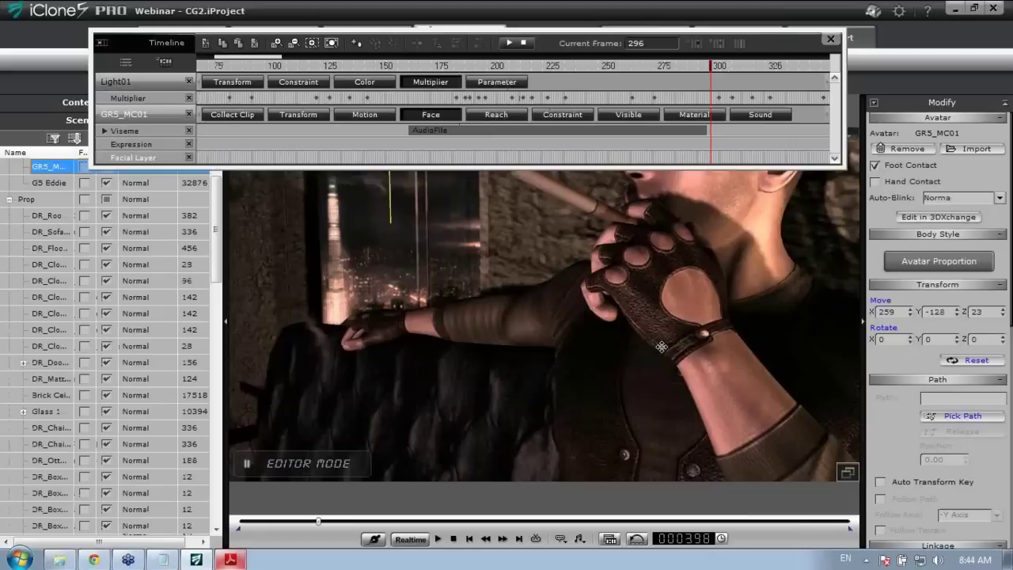
right_drag(612, 390, 585, 205)
click(408, 66)
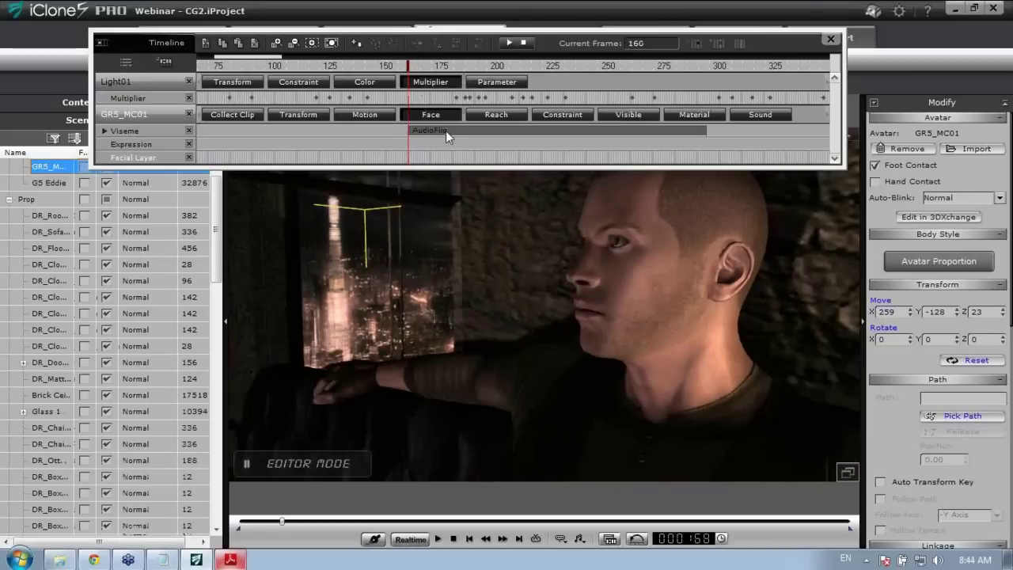
mouse_move(407, 65)
mouse_down()
mouse_move(393, 65)
mouse_move(402, 66)
mouse_up()
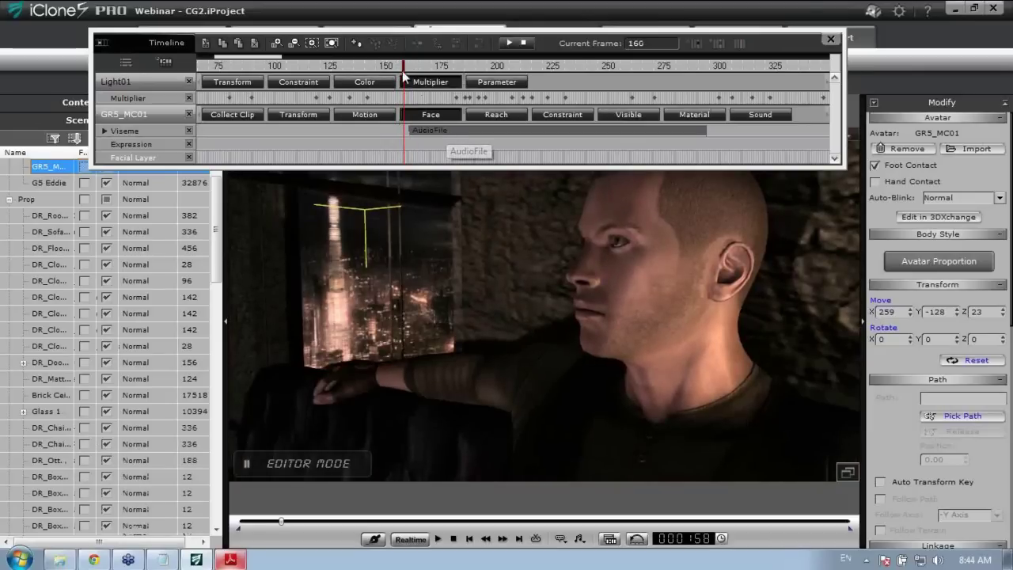
click(432, 129)
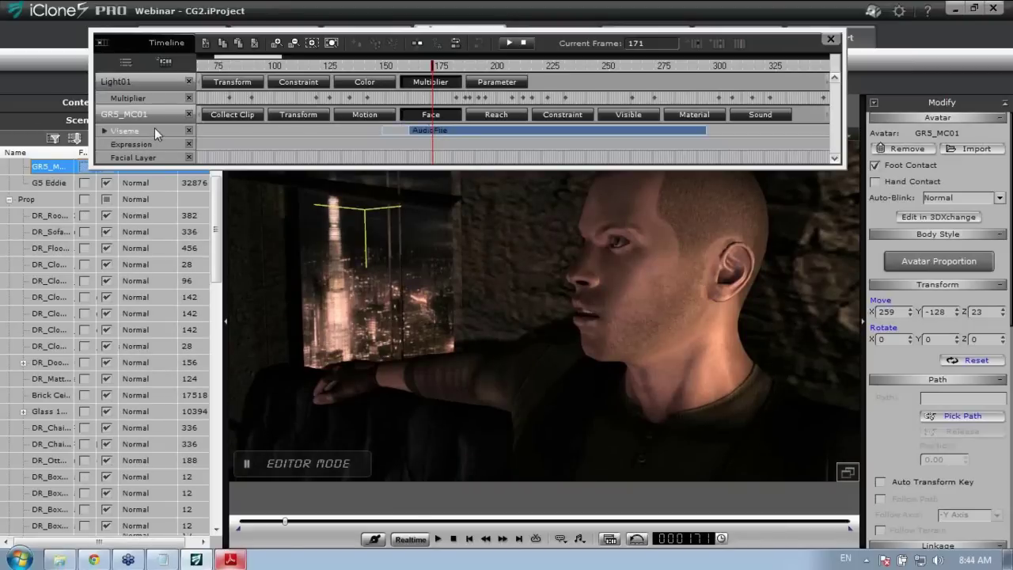
key(Delete)
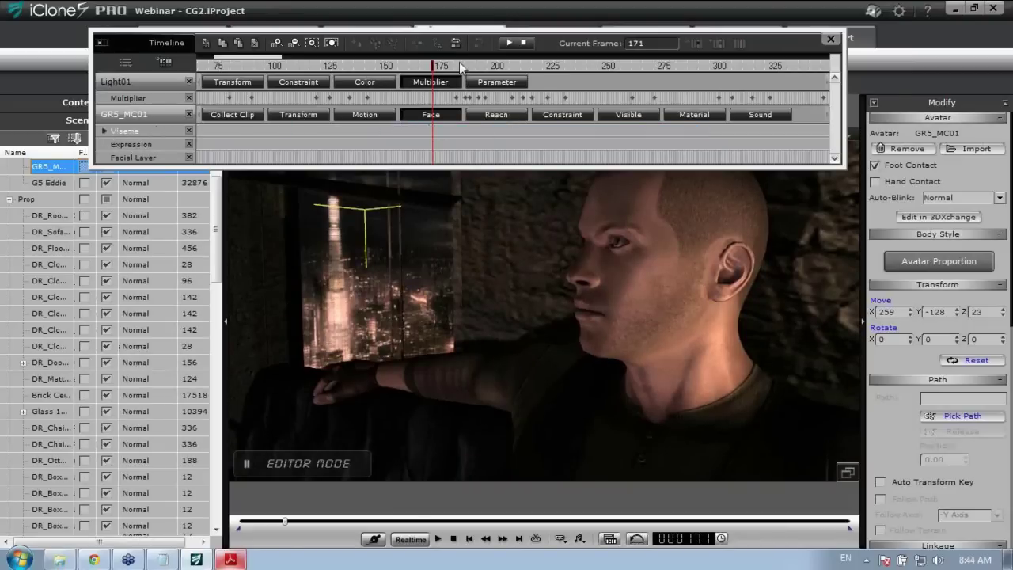
Switch to Chrome, look through the Avatar TTS On-demand intro page and open its online text-to-speech trial.
click(94, 559)
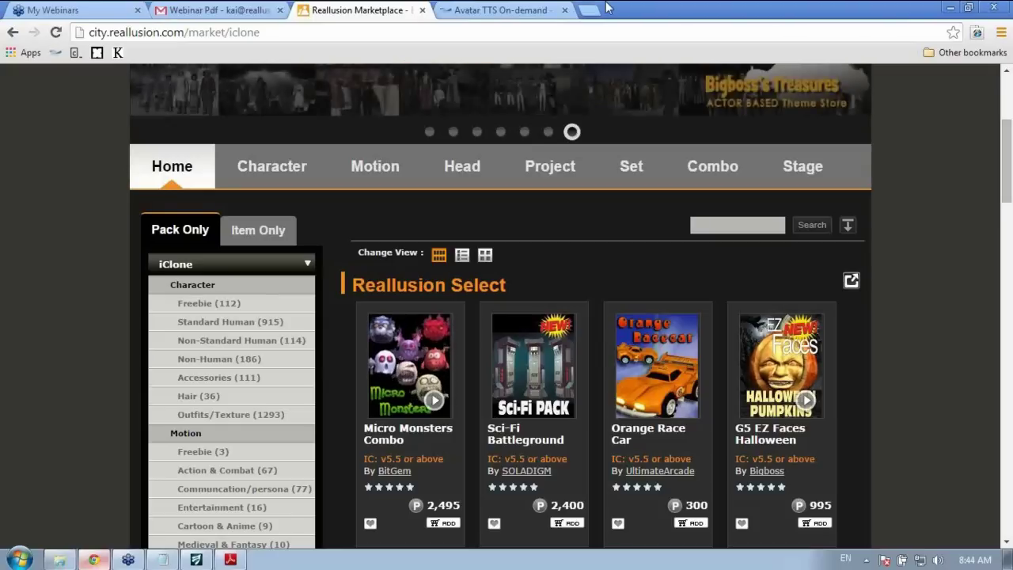
click(525, 8)
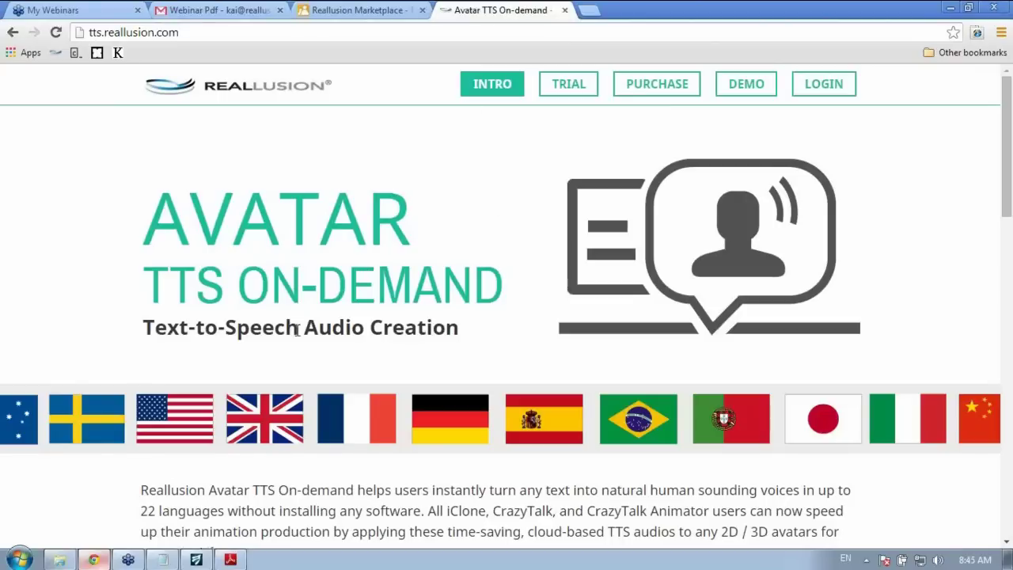
scroll(622, 199, down, 5)
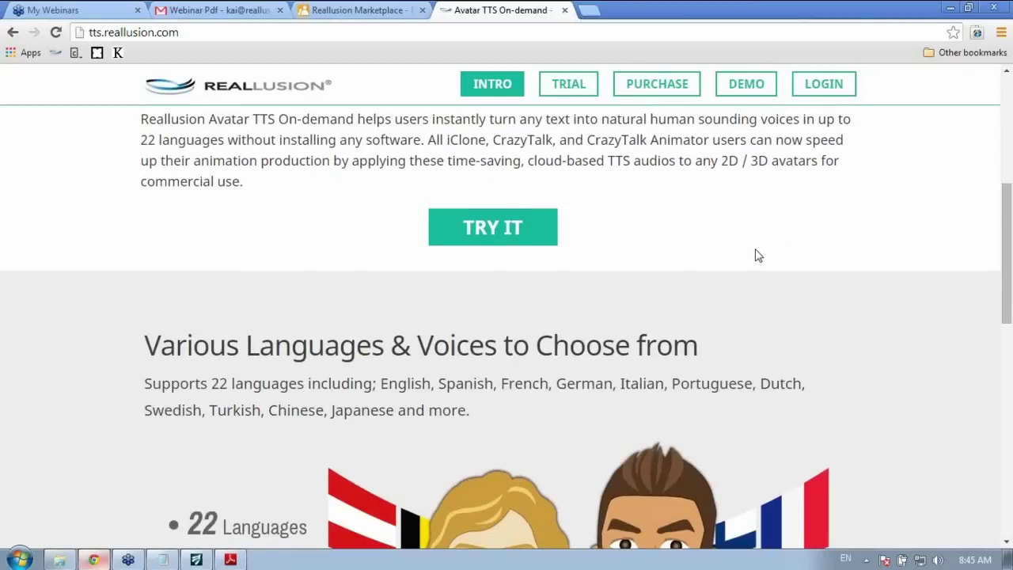
scroll(758, 256, down, 10)
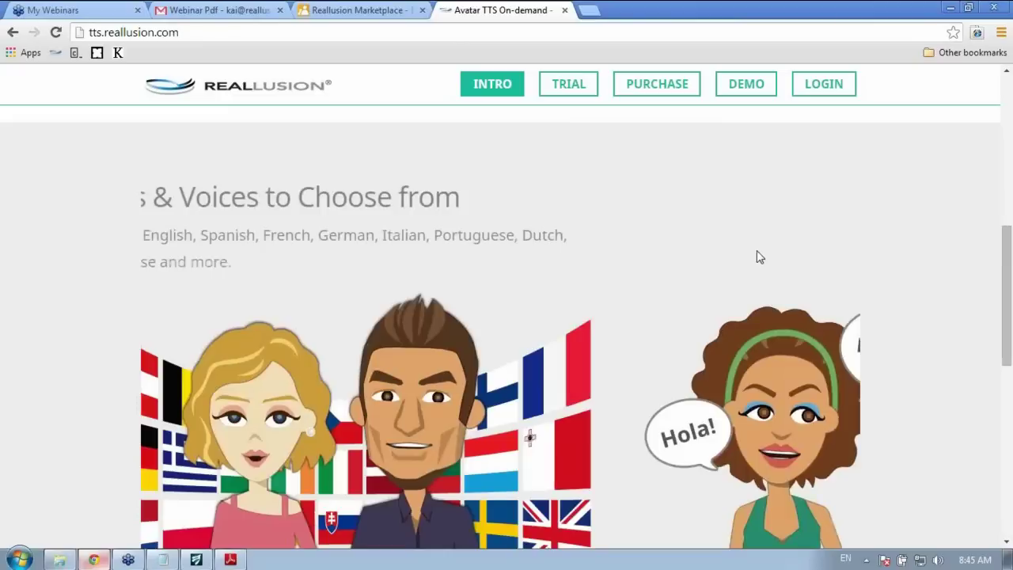
scroll(807, 239, up, 1)
scroll(807, 241, up, 8)
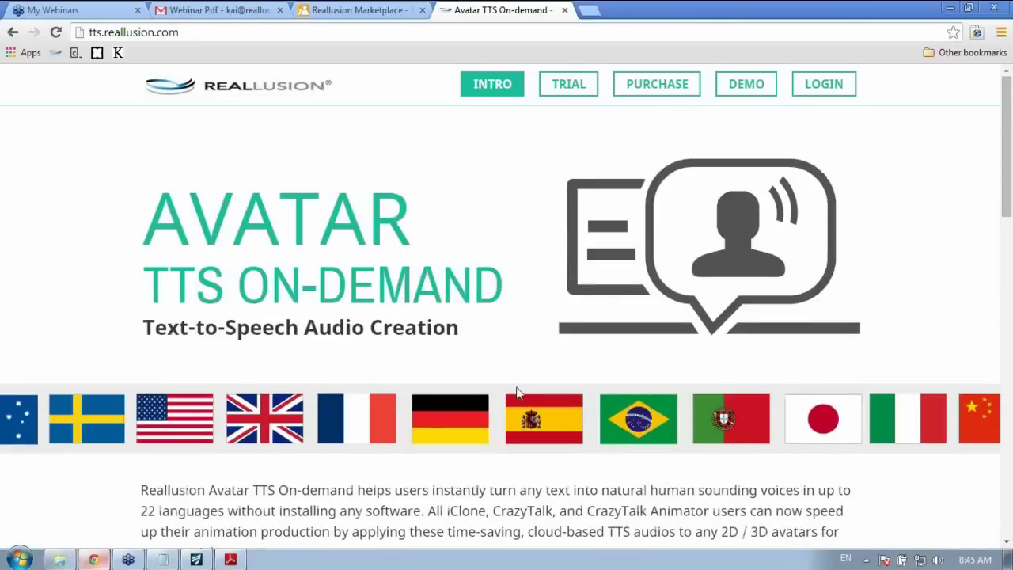
scroll(511, 395, down, 2)
click(493, 449)
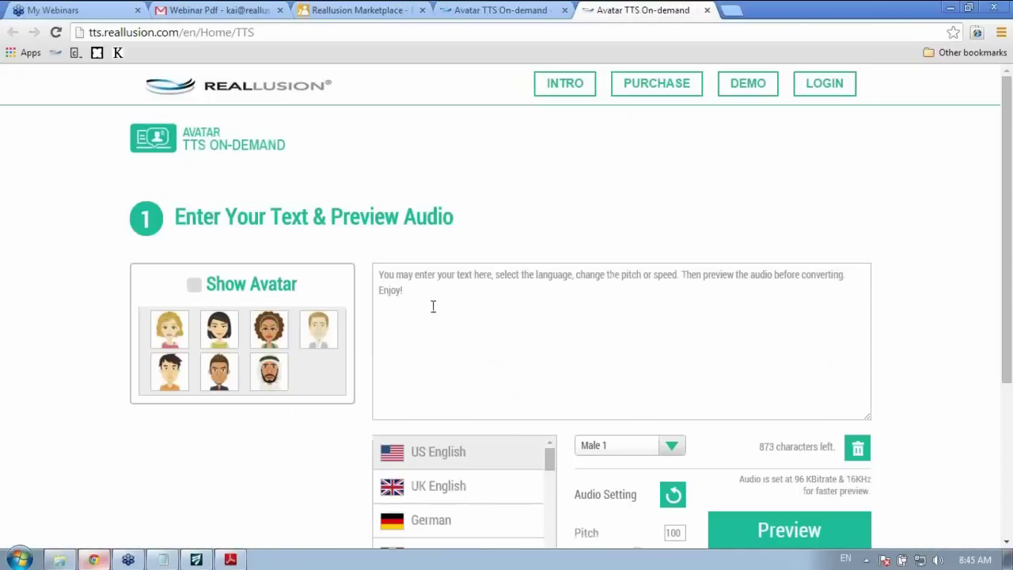
Show the avatar, replace the sample text with "You came alone, right?" and preview the line in US English.
click(212, 285)
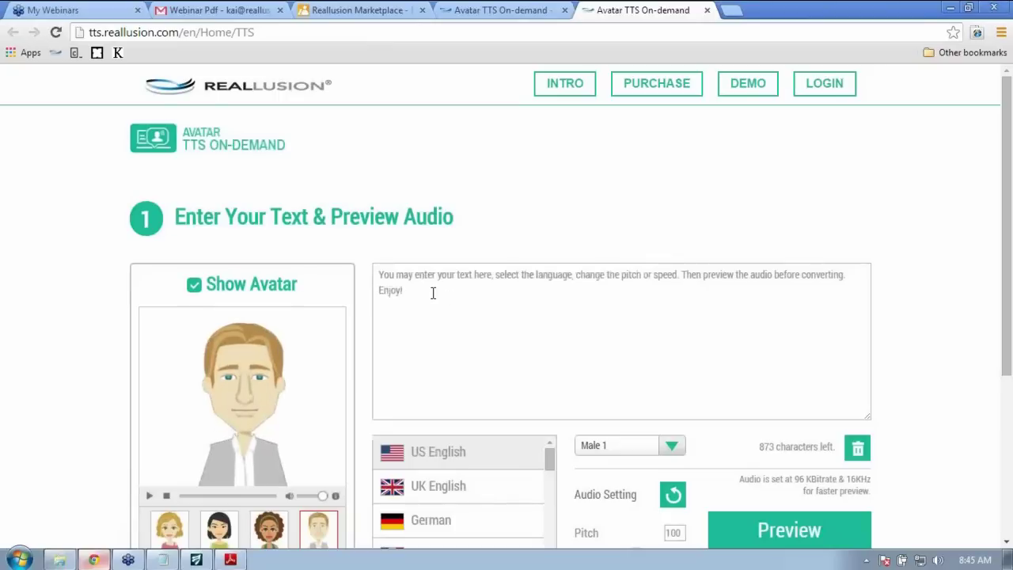
drag(412, 291, 374, 269)
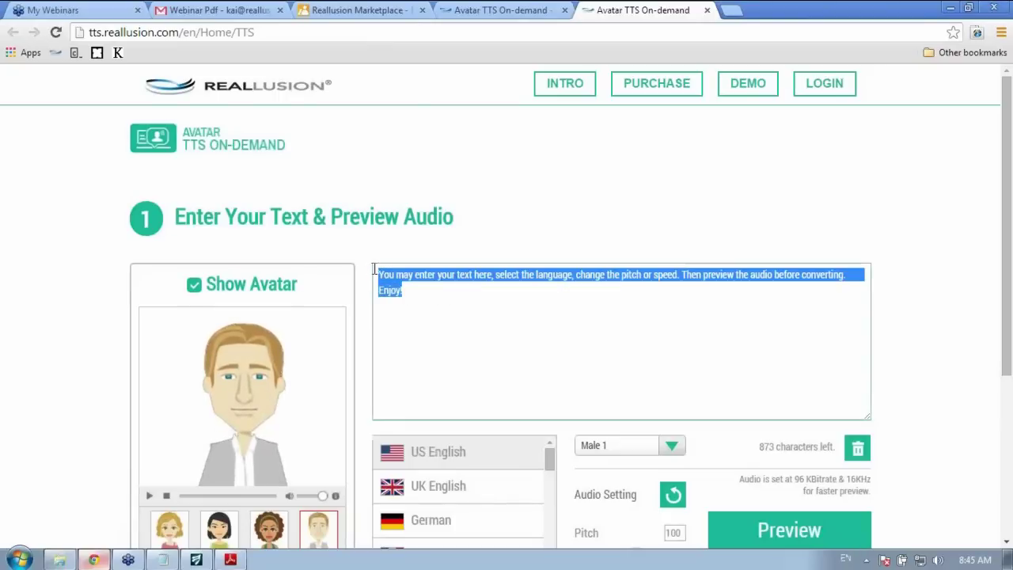
key(BackSpace)
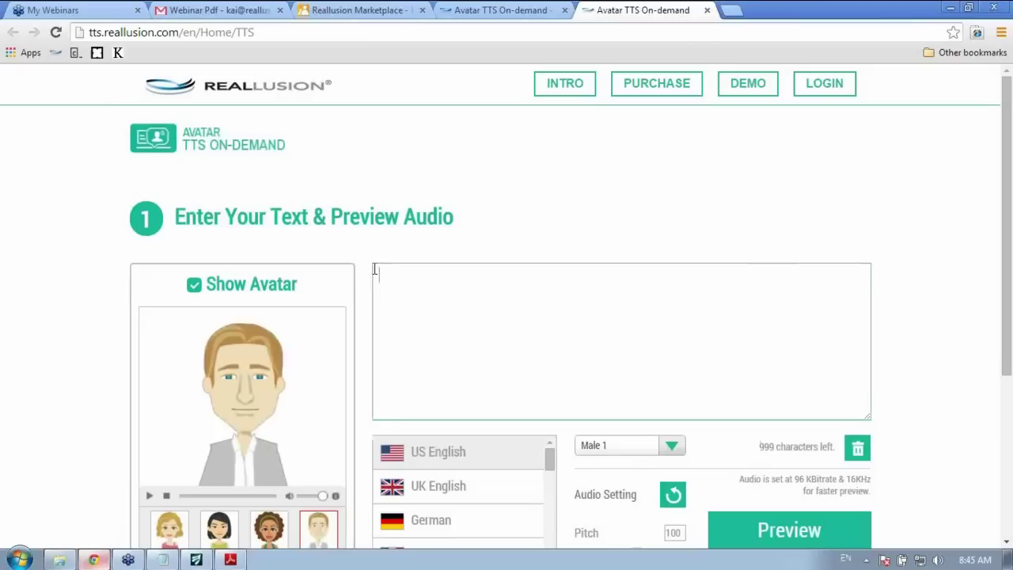
text(You came alone,)
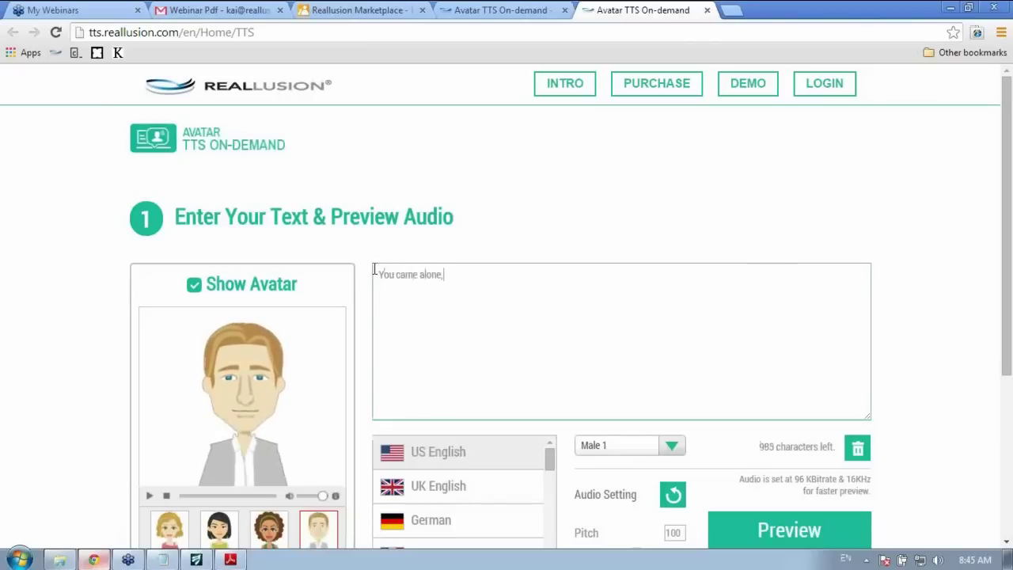
text( right?)
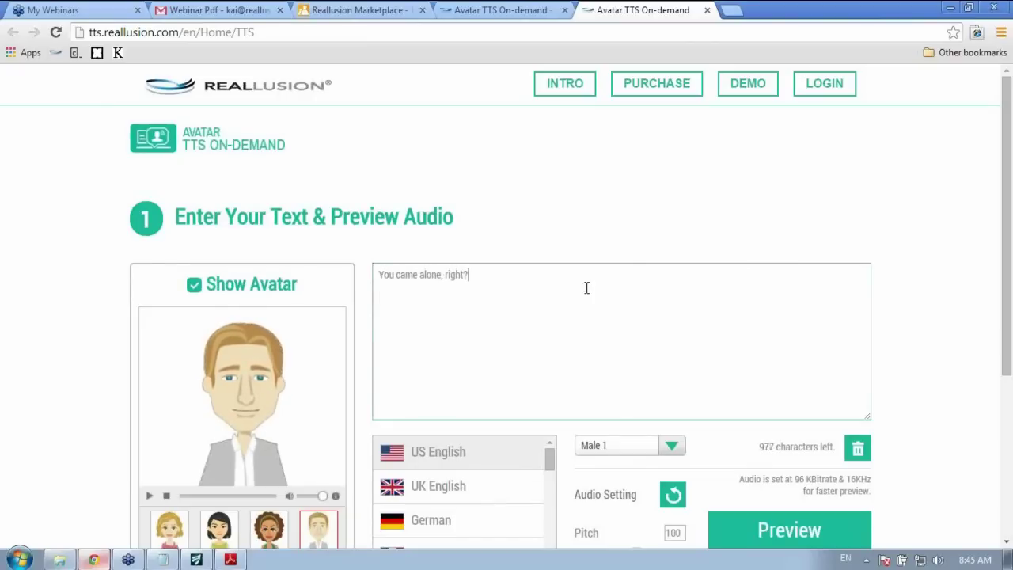
scroll(1009, 356, down, 1)
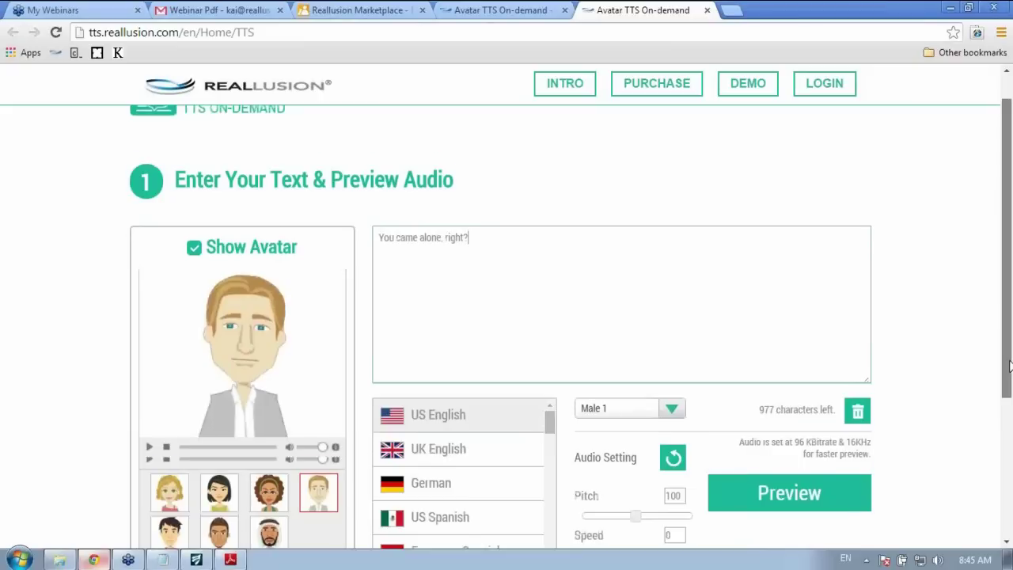
click(766, 478)
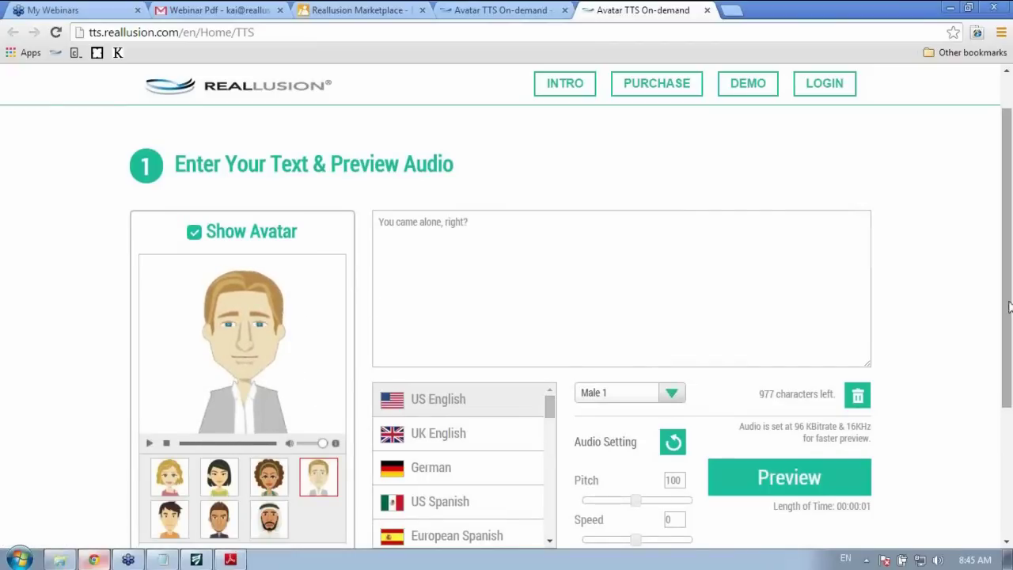
Preview the line with the pitch lowered to 71, and preview it again with the language set to UK English.
scroll(645, 416, down, 1)
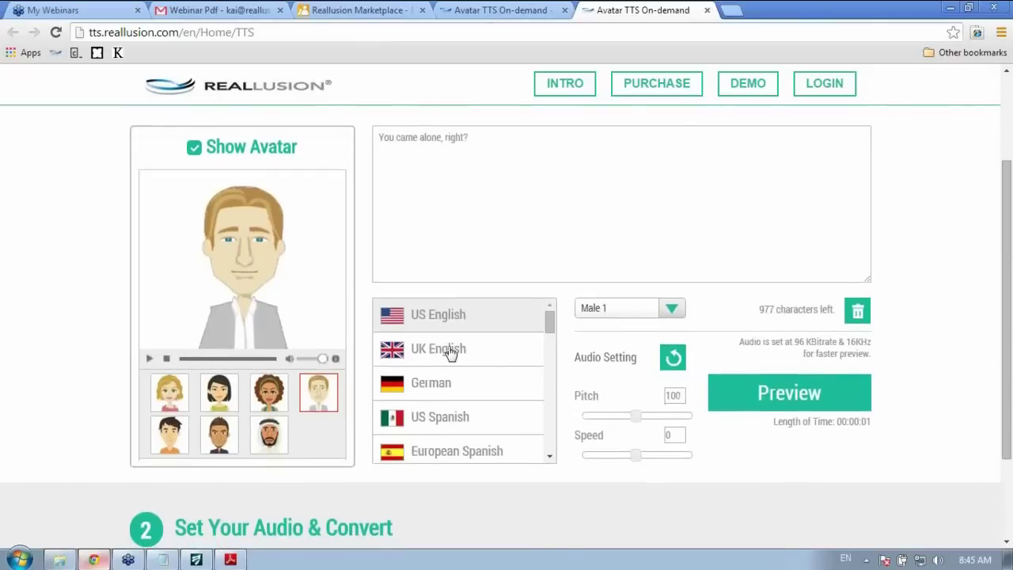
drag(639, 419, 607, 422)
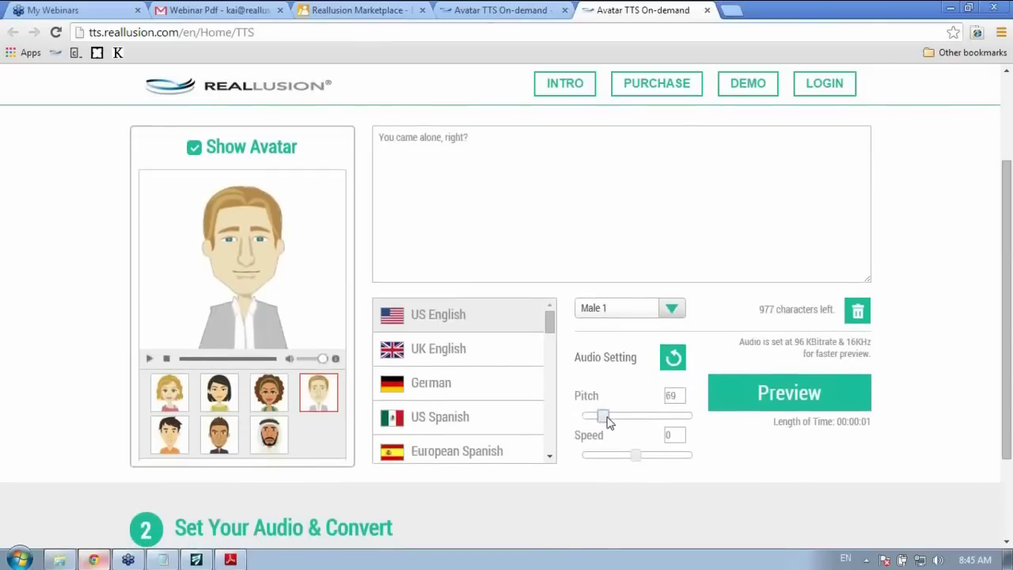
click(790, 391)
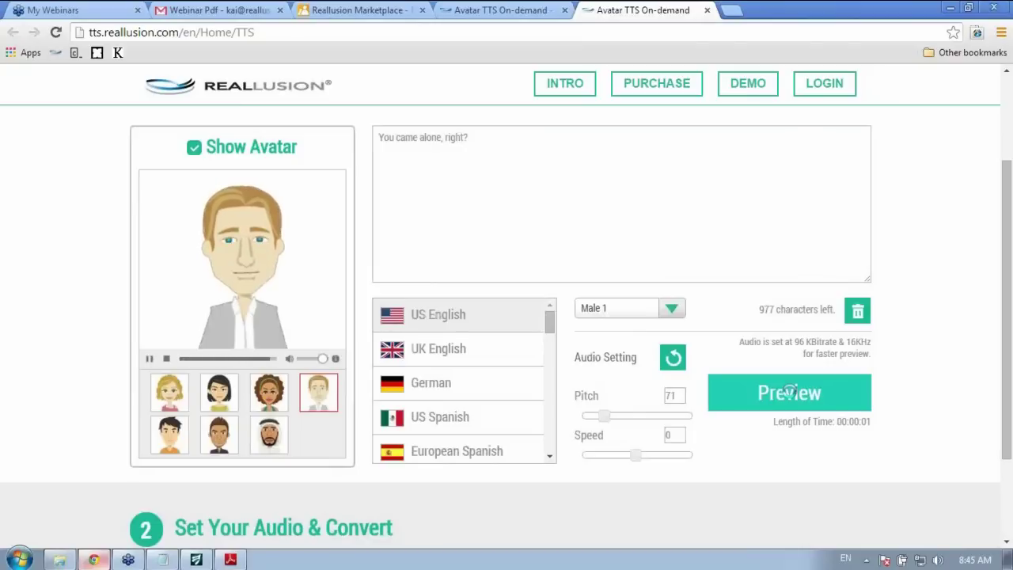
click(493, 352)
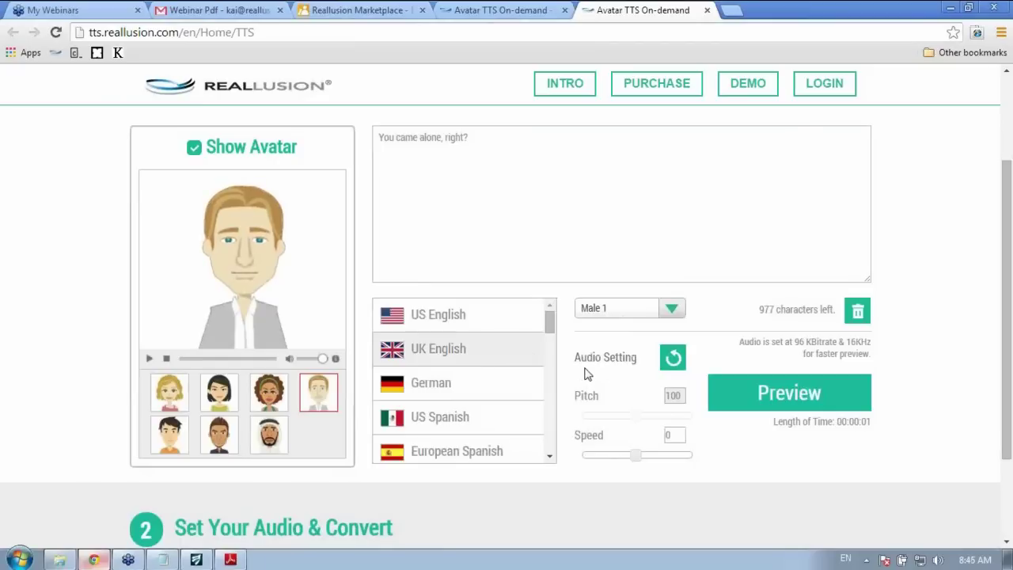
click(807, 392)
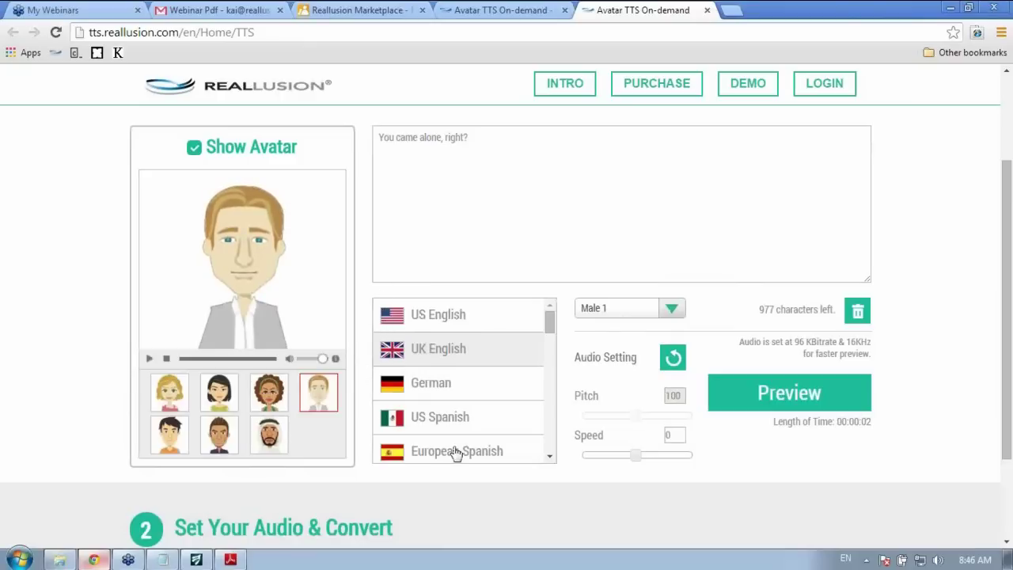
Switch back to iClone and import the Gangster01 audio file as the avatar's facial animation voice at frame 171.
click(196, 559)
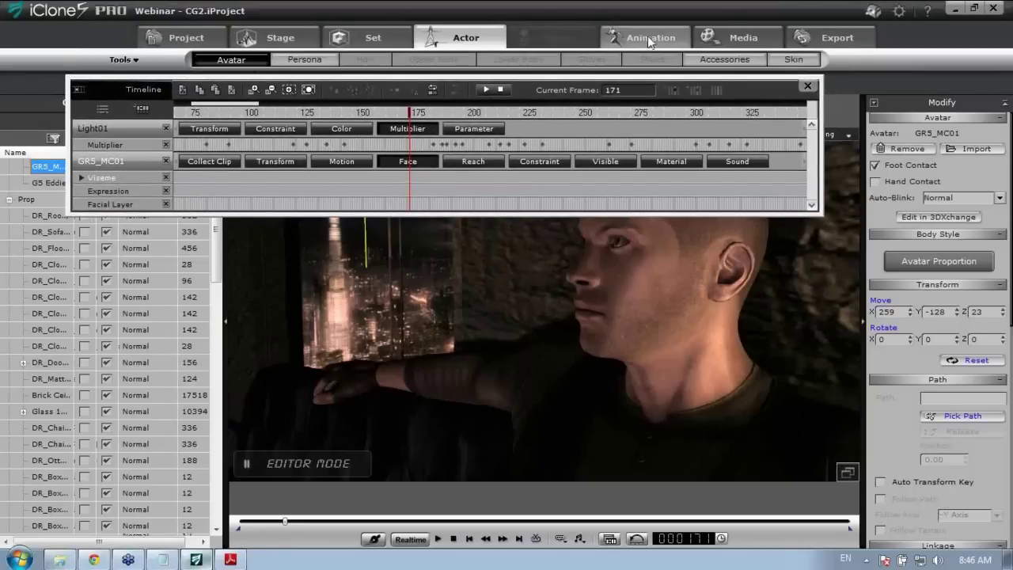
click(641, 37)
click(505, 60)
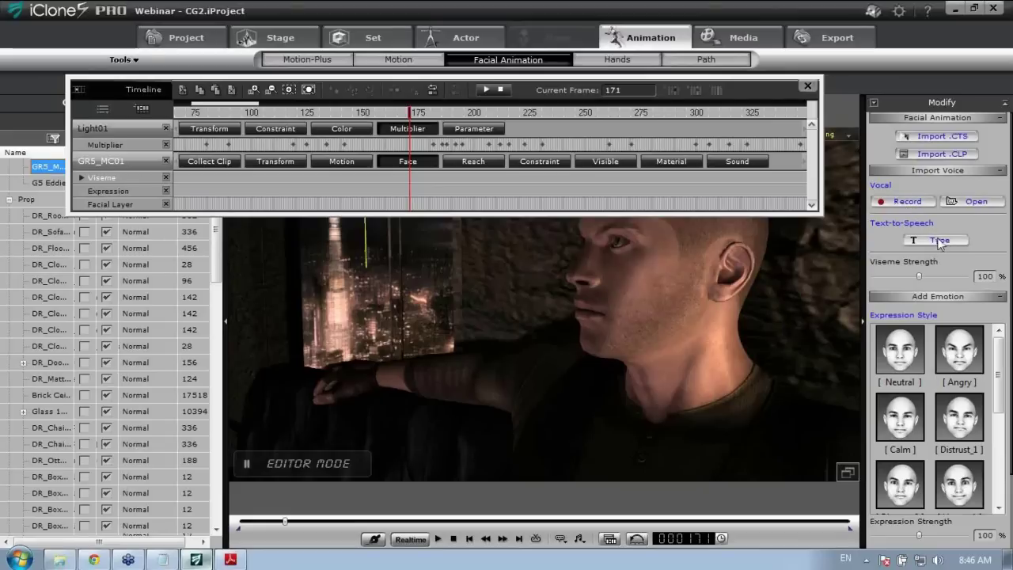
click(974, 203)
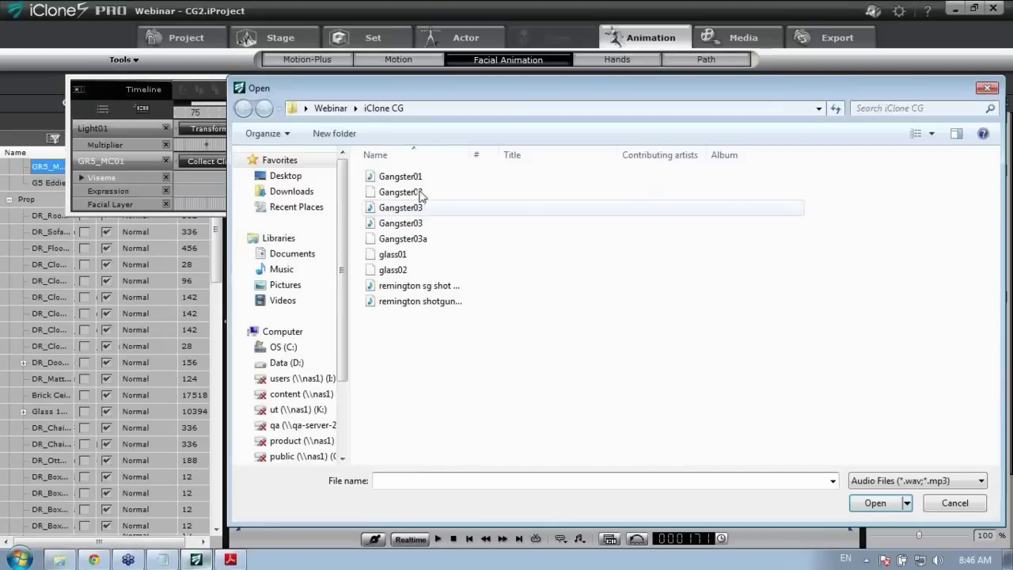
click(411, 180)
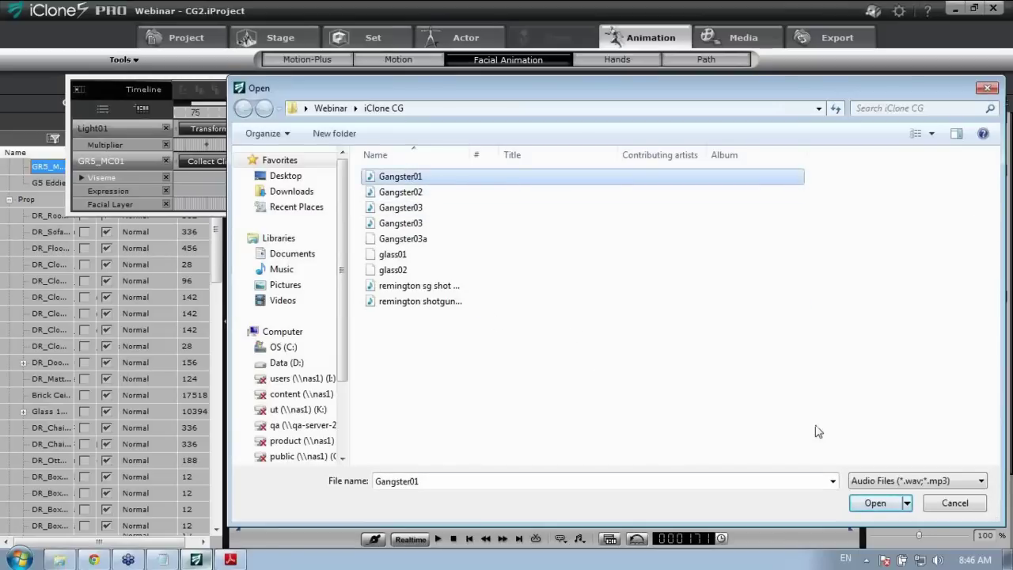
click(875, 500)
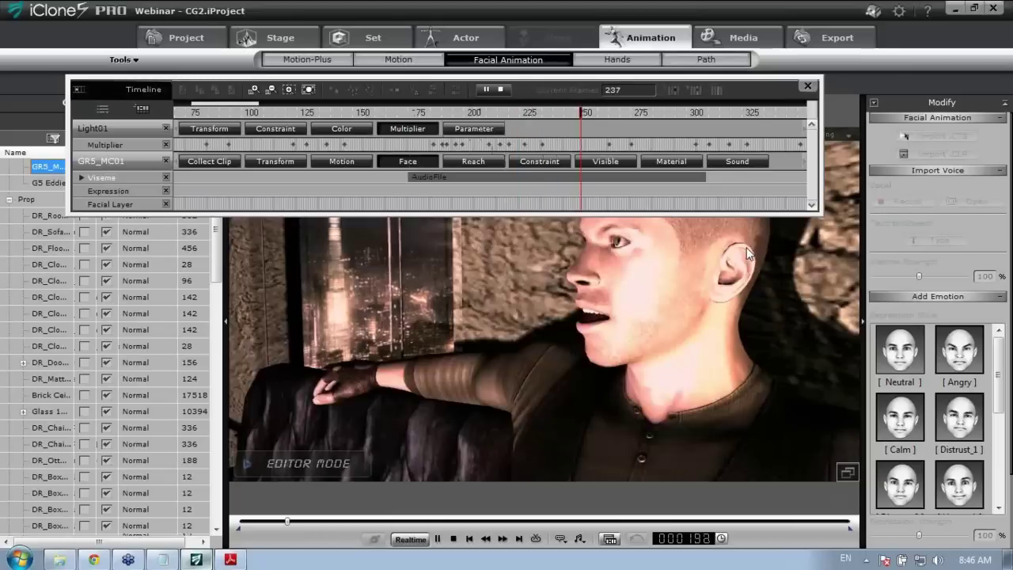
Scrub through the new lip-sync clip to frame 252 and show GR5_MC01's Motion tracks in the timeline.
click(443, 113)
drag(443, 113, 590, 114)
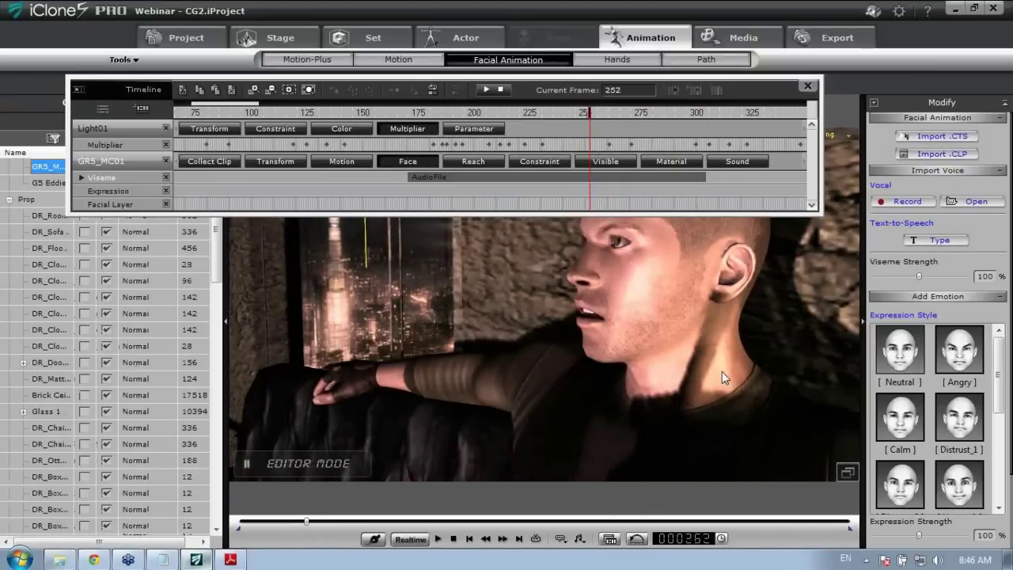
scroll(678, 367, down, 5)
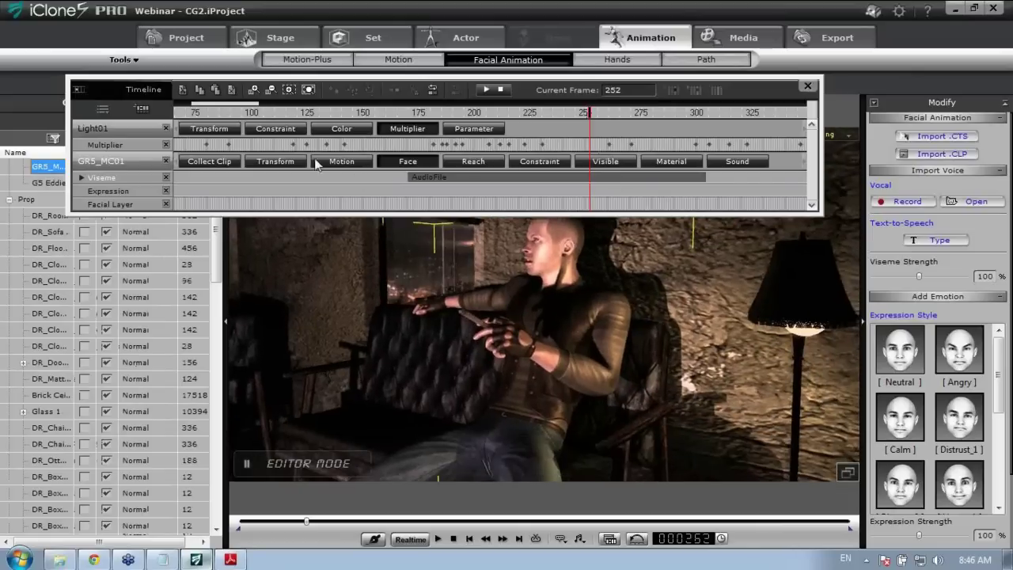
click(333, 162)
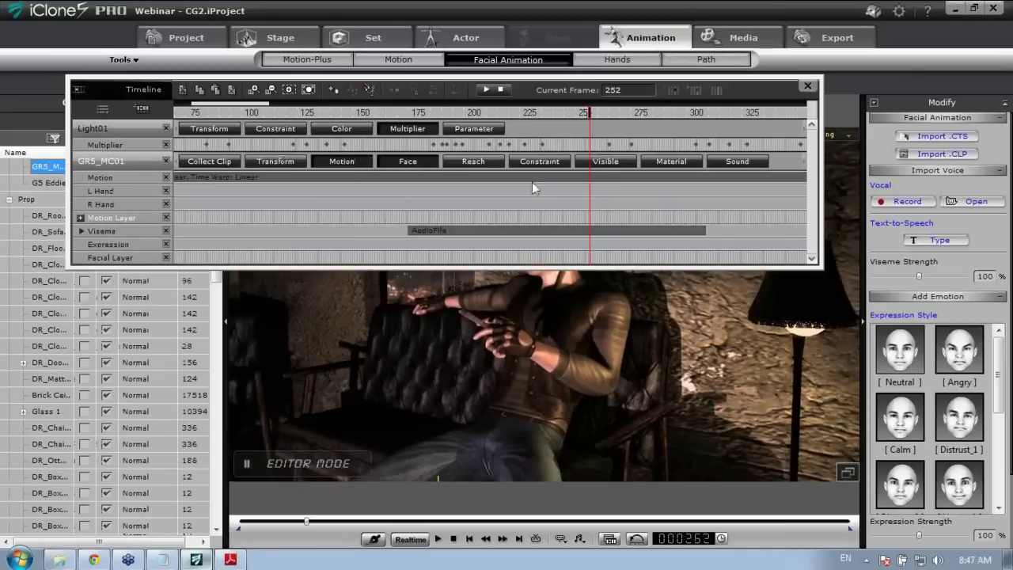
click(310, 162)
click(301, 161)
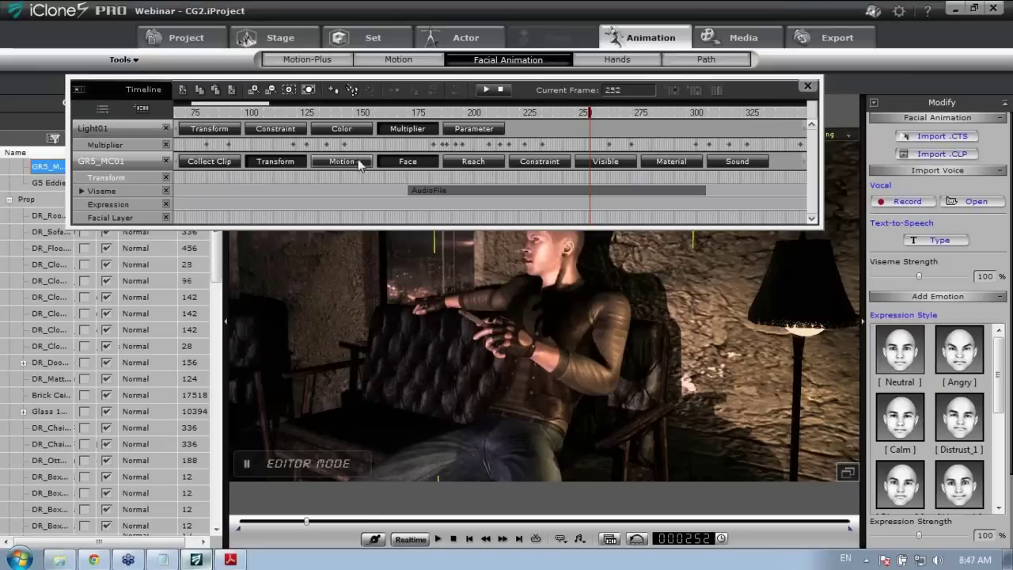
click(335, 162)
click(301, 162)
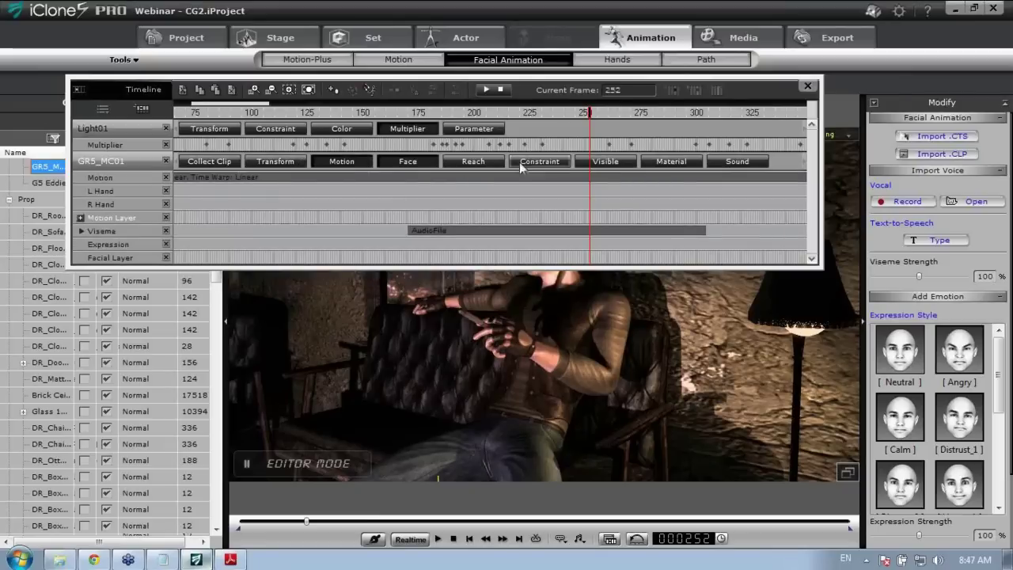
Review the seated avatar's body motion by scrubbing the timeline to frame 454, and hide its Face tracks.
drag(255, 108, 315, 109)
drag(470, 117, 261, 123)
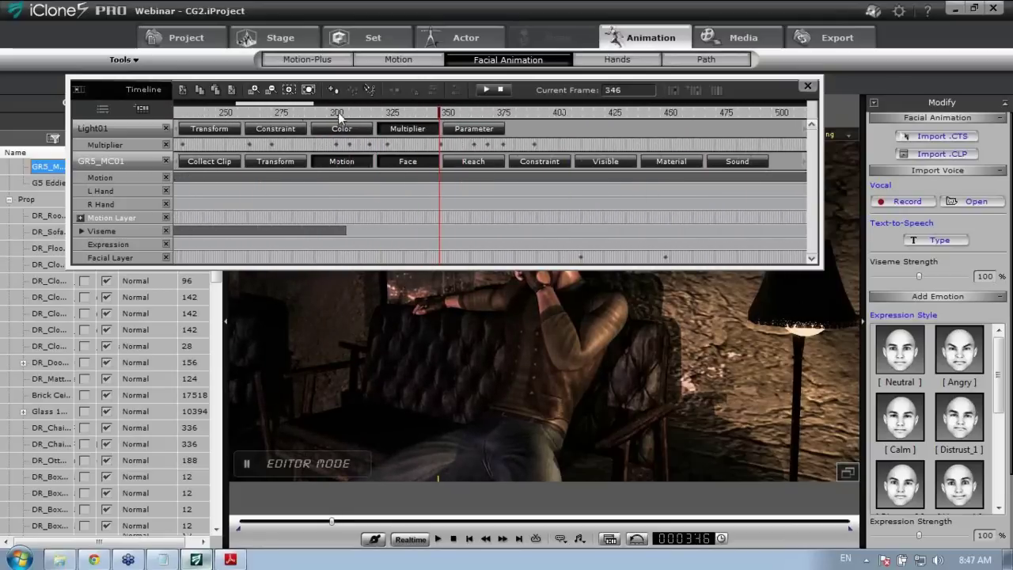
drag(338, 112, 255, 107)
drag(459, 119, 591, 142)
click(405, 161)
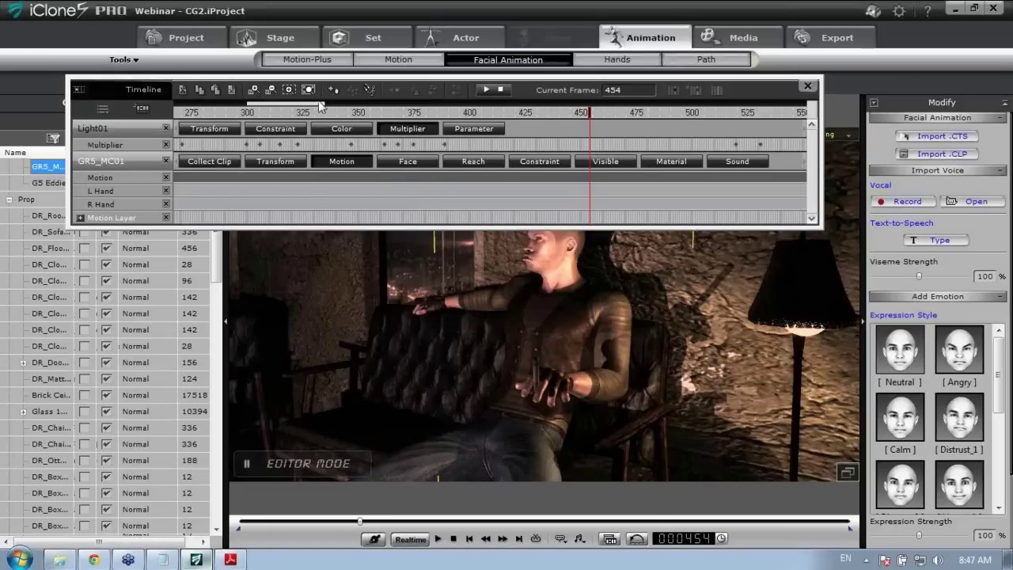
Scrub to frame 231, open the motion layer editor for the seated avatar and rotate the left forearm bone.
drag(303, 111, 278, 111)
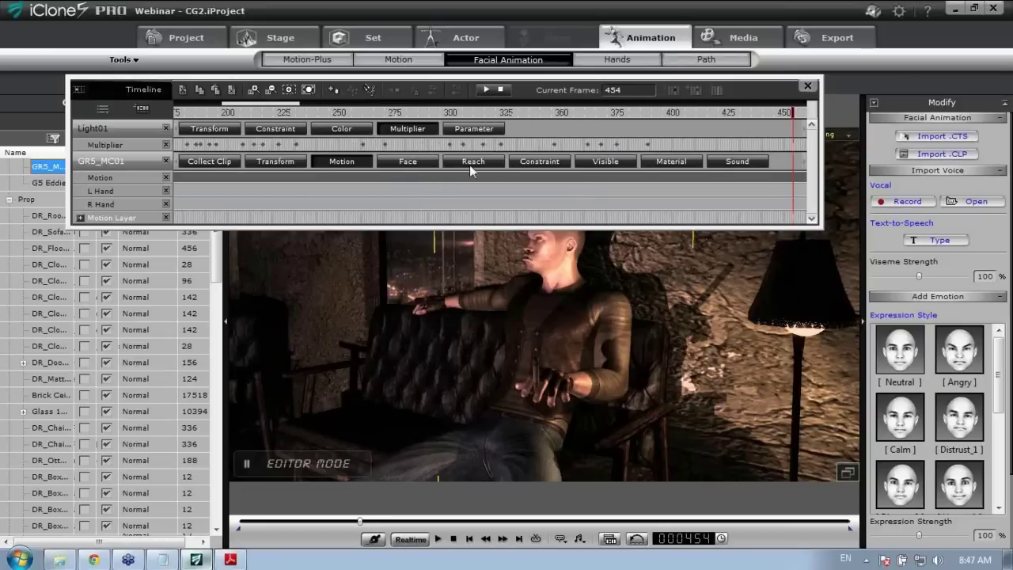
drag(430, 118, 297, 112)
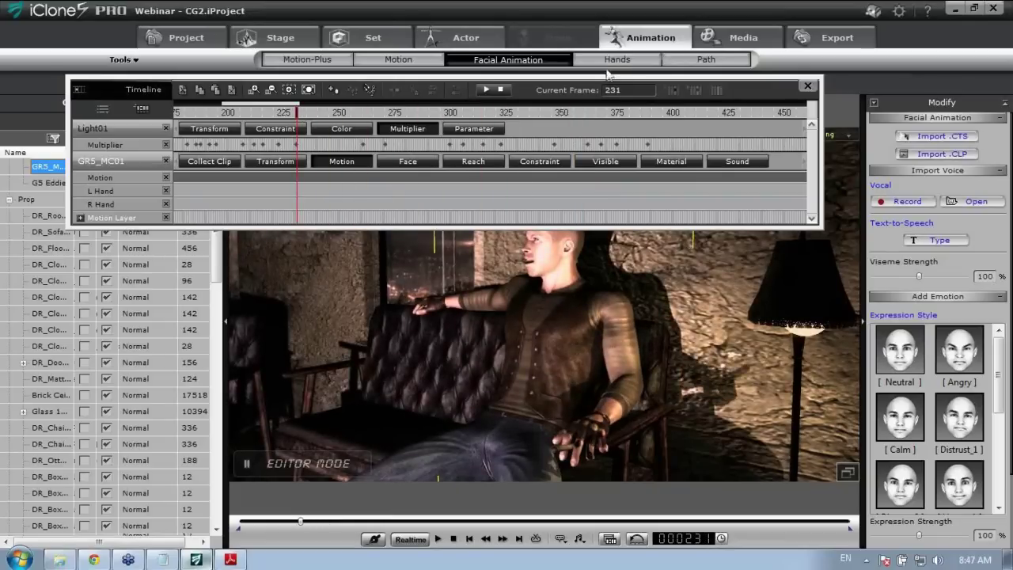
click(399, 61)
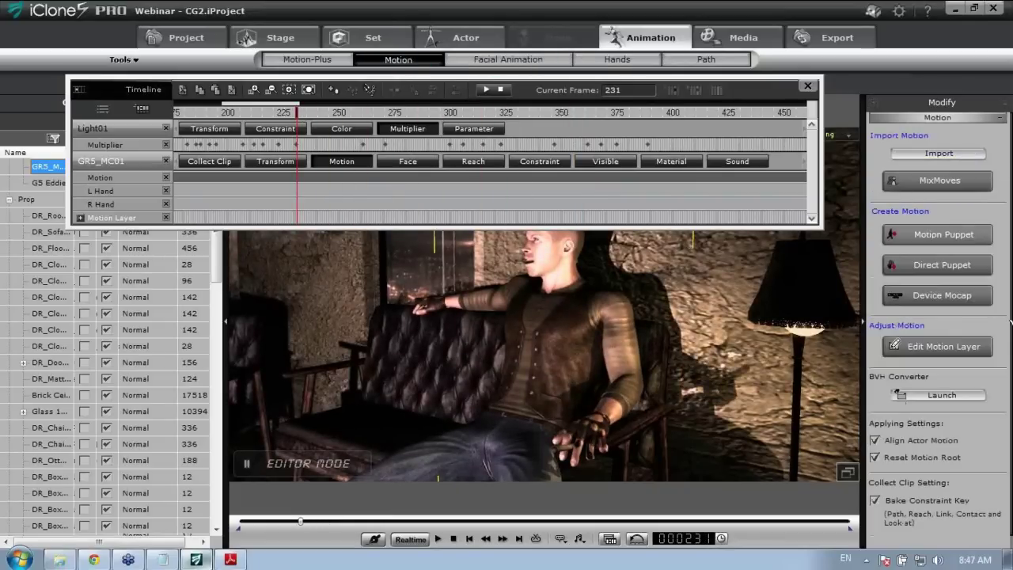
click(944, 348)
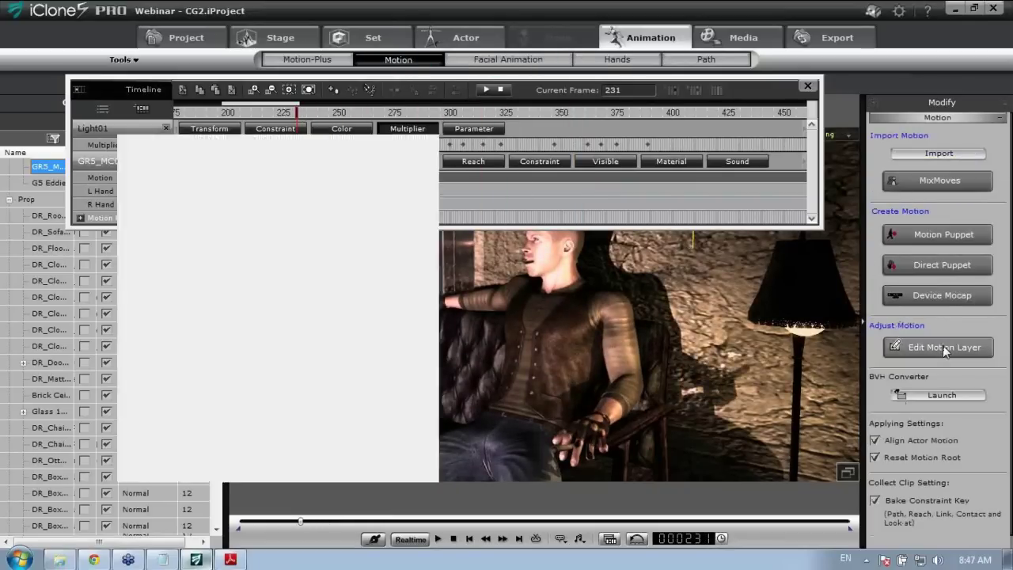
click(238, 295)
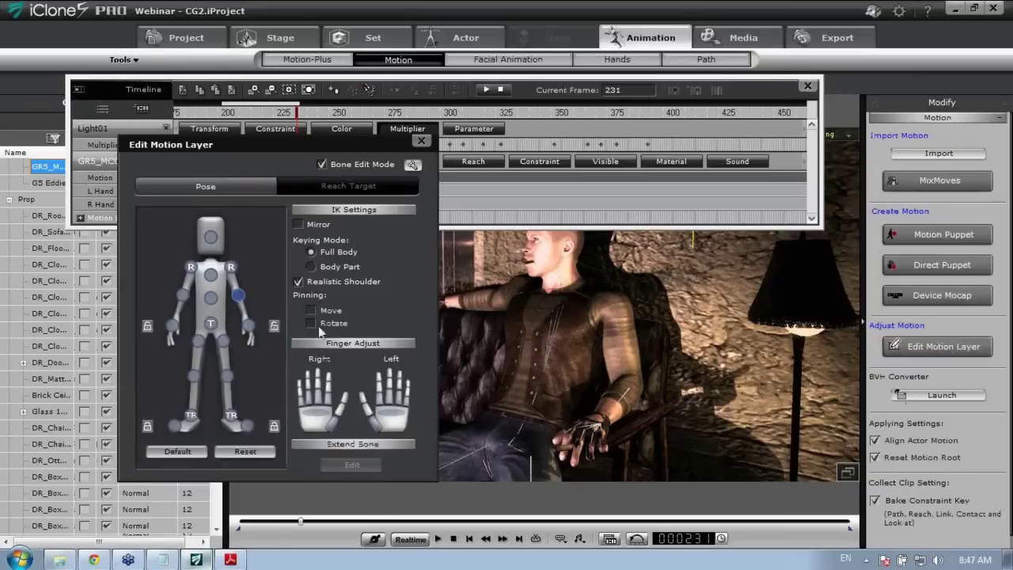
key(e)
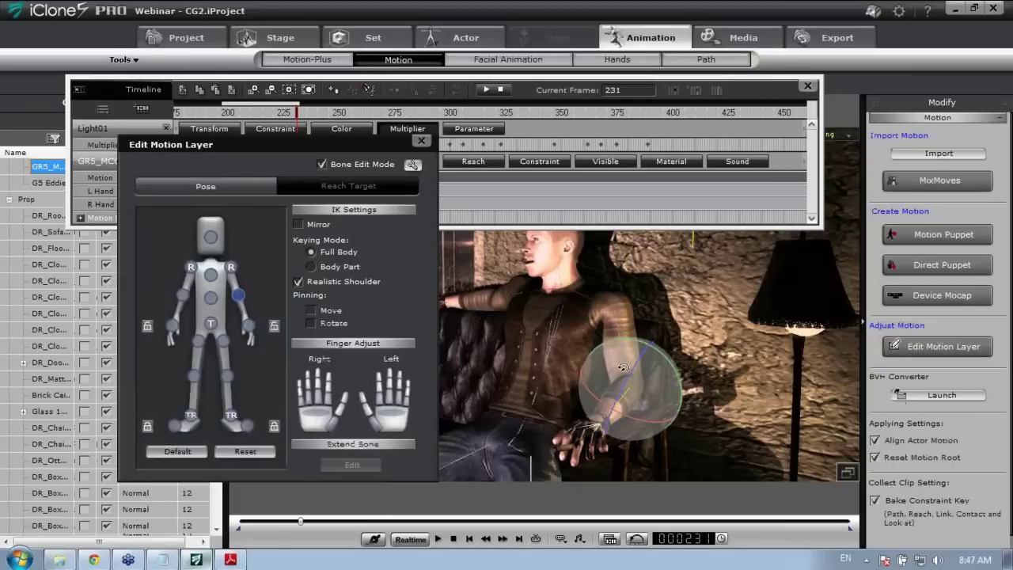
mouse_move(639, 364)
mouse_down()
mouse_move(633, 372)
mouse_move(647, 369)
mouse_up()
Key a second arm pose at frame 296 and play back the edited motion from frame 228.
drag(287, 146, 243, 277)
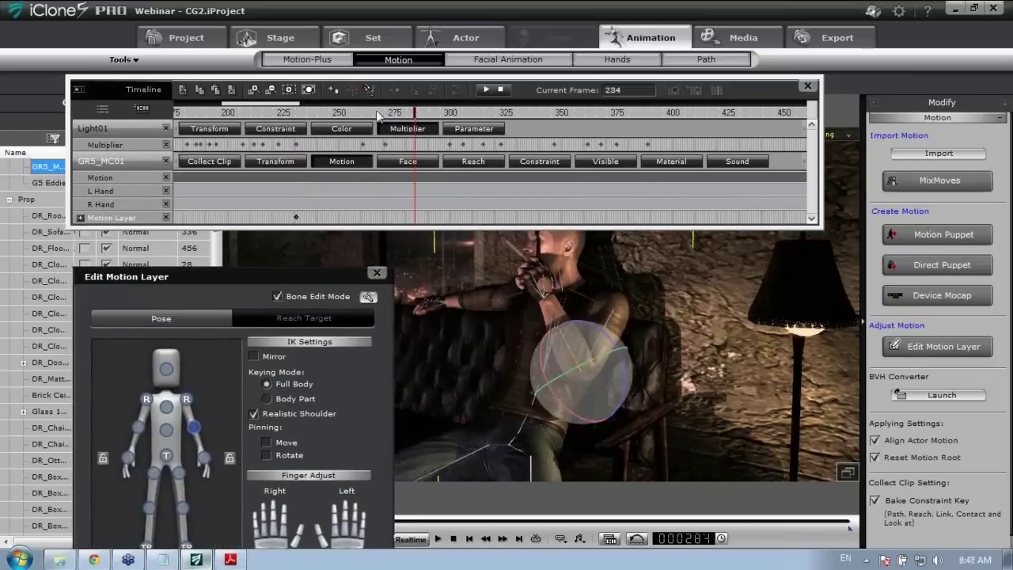
click(375, 116)
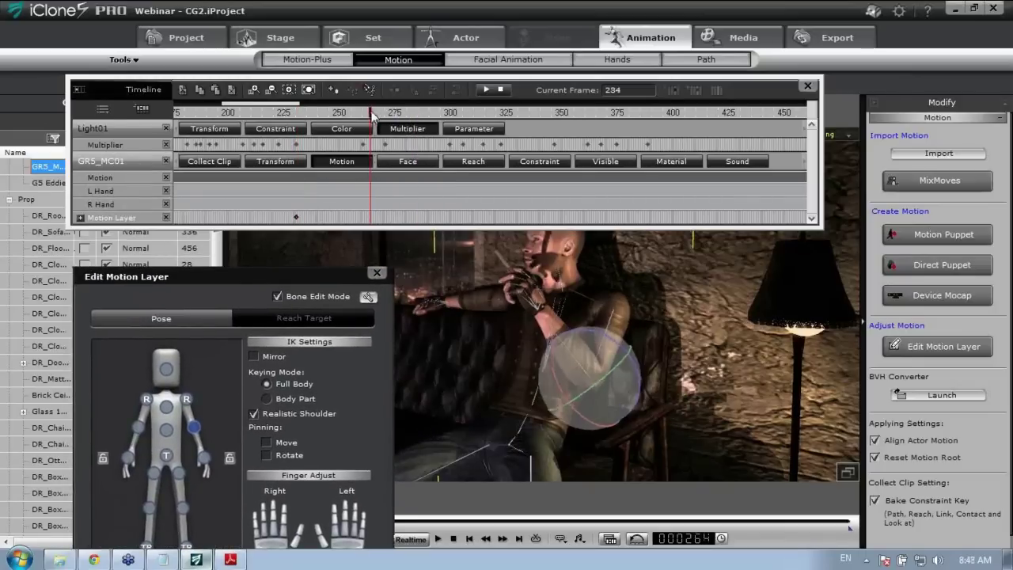
click(440, 112)
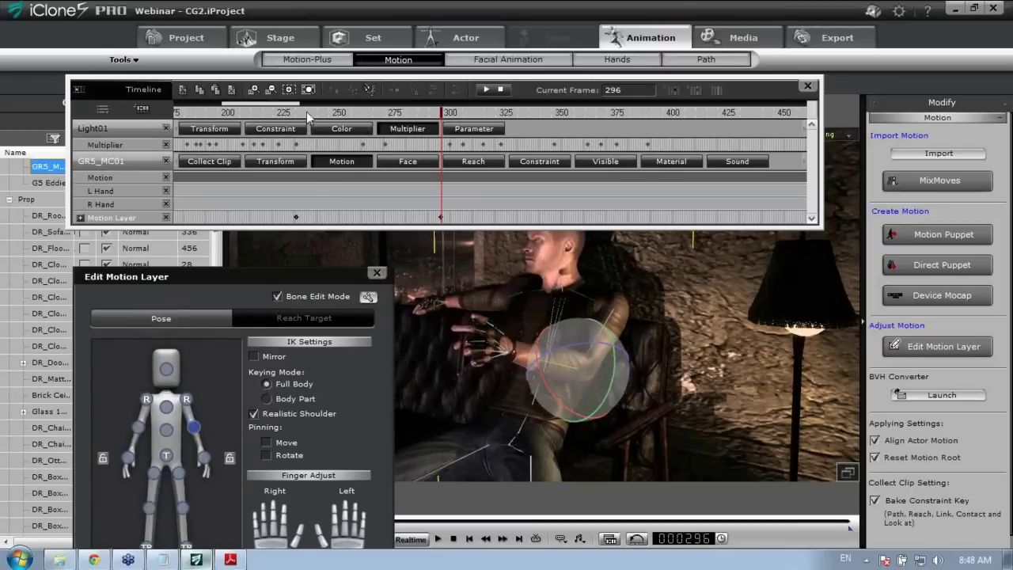
click(287, 111)
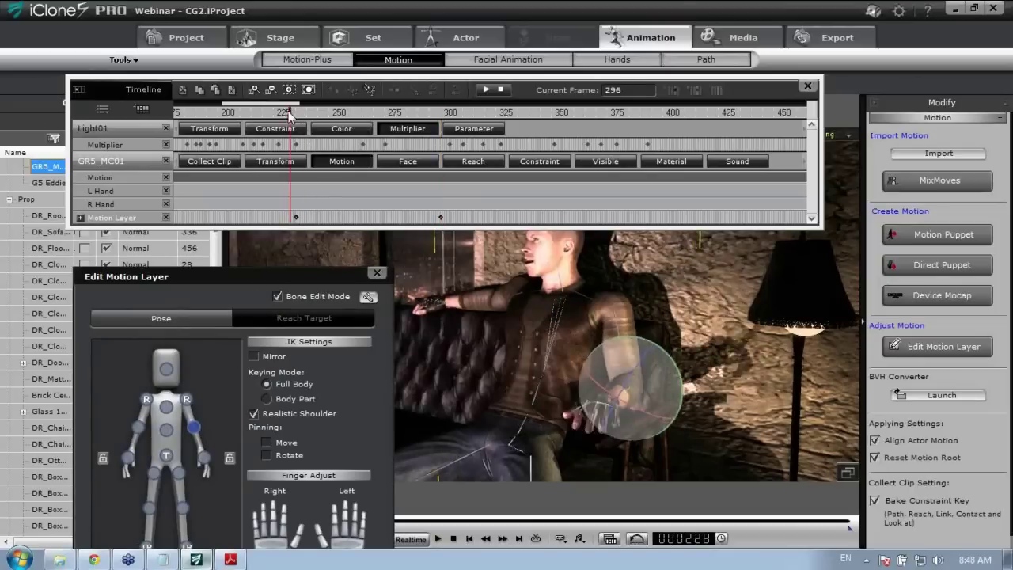
key(space)
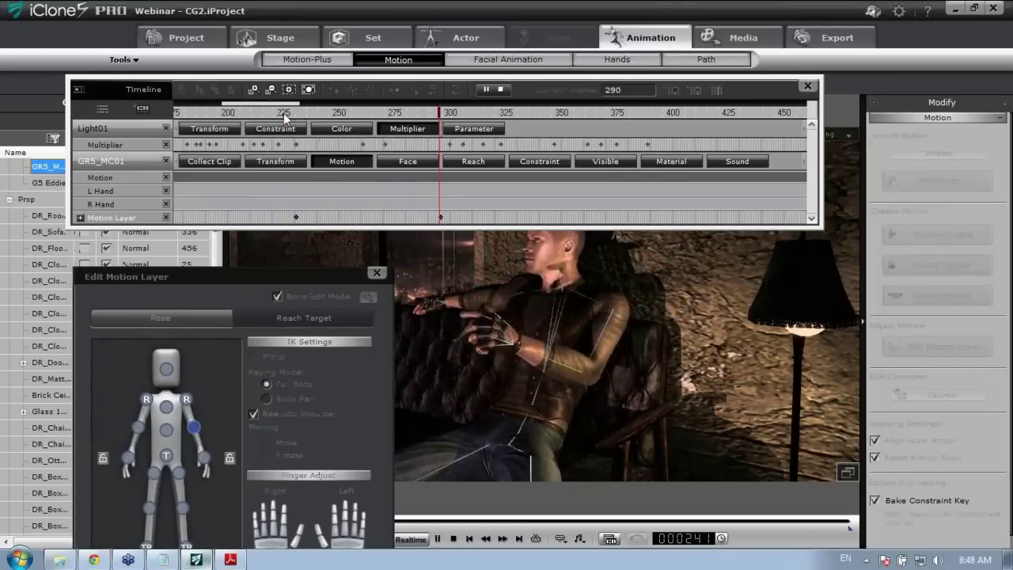
key(space)
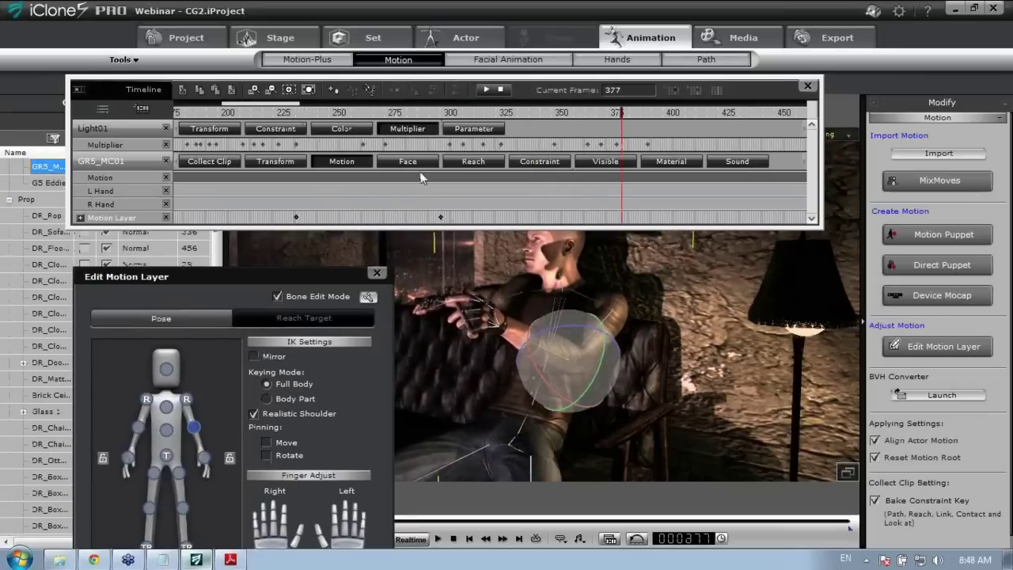
Delete the seated avatar's motion layer keys at frames 296 and 231 and close the motion layer editor.
click(440, 216)
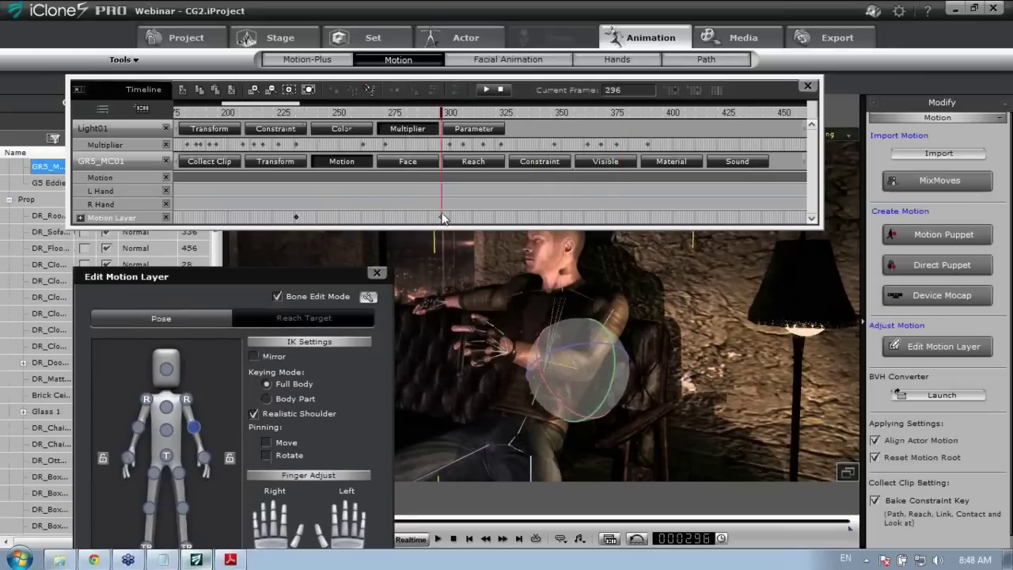
key(Delete)
click(297, 223)
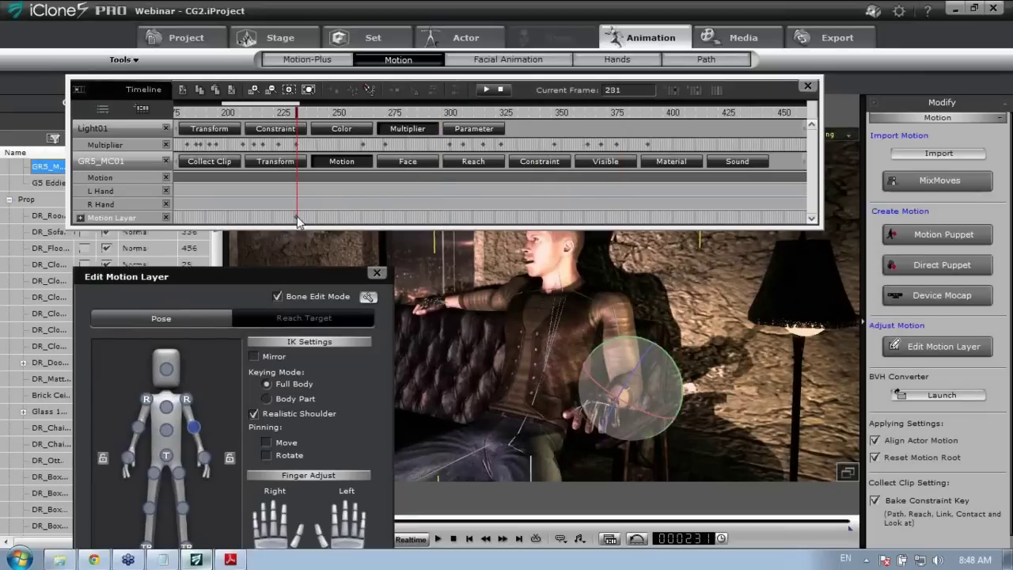
click(377, 272)
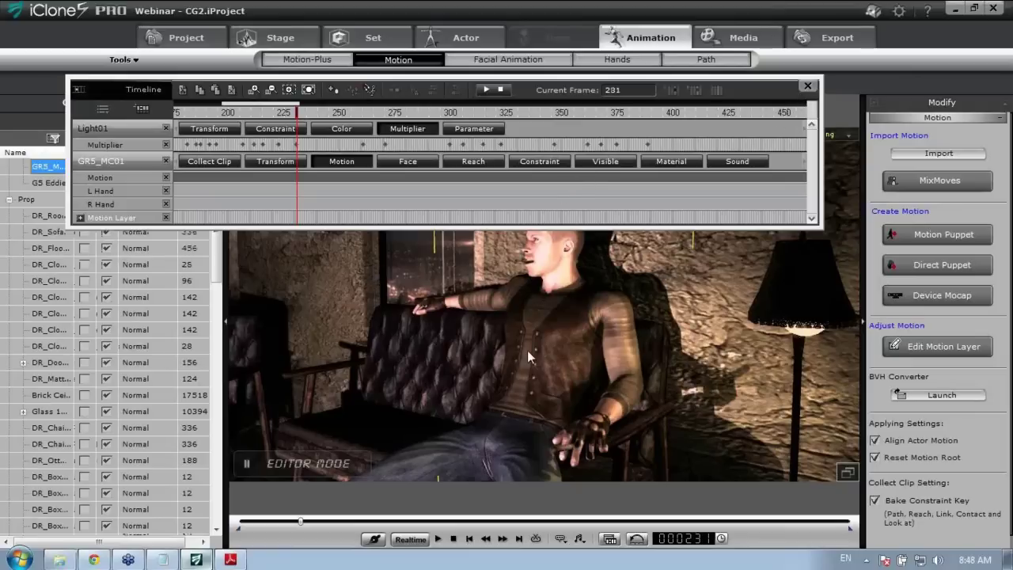
Select the standing avatar G5 Eddie, add it to the timeline and show its Motion tracks.
drag(694, 369, 361, 333)
click(344, 311)
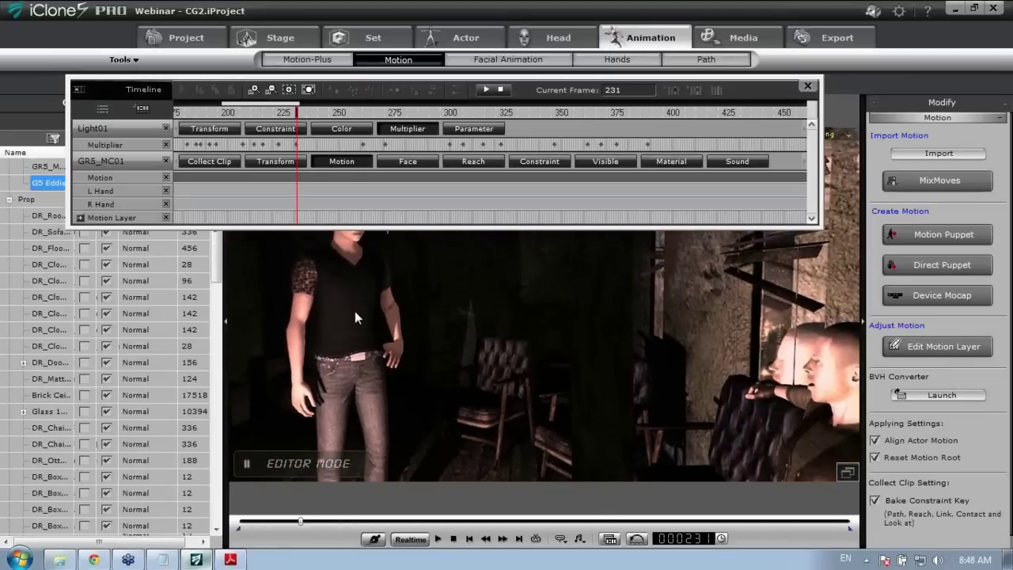
click(140, 107)
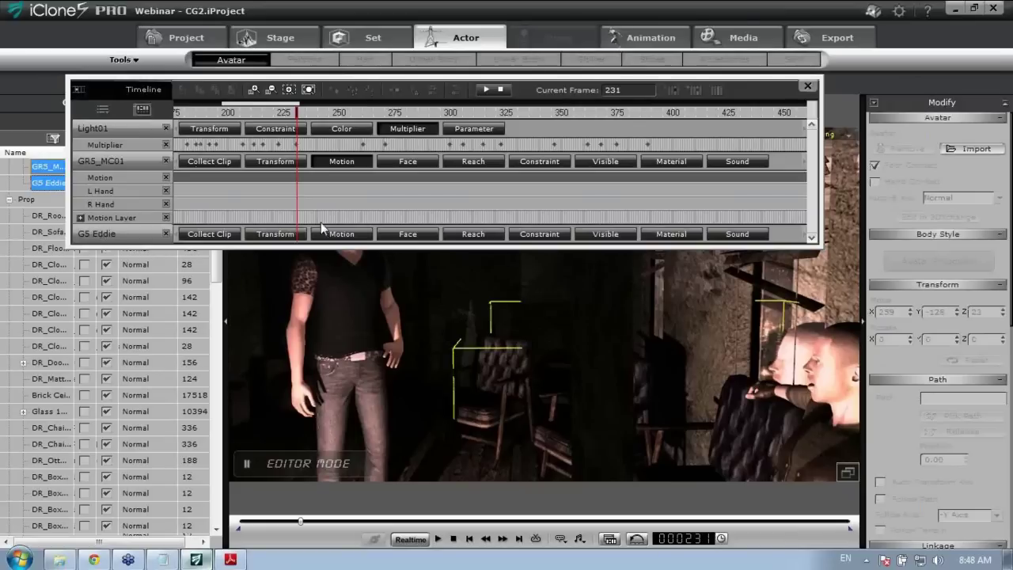
click(360, 235)
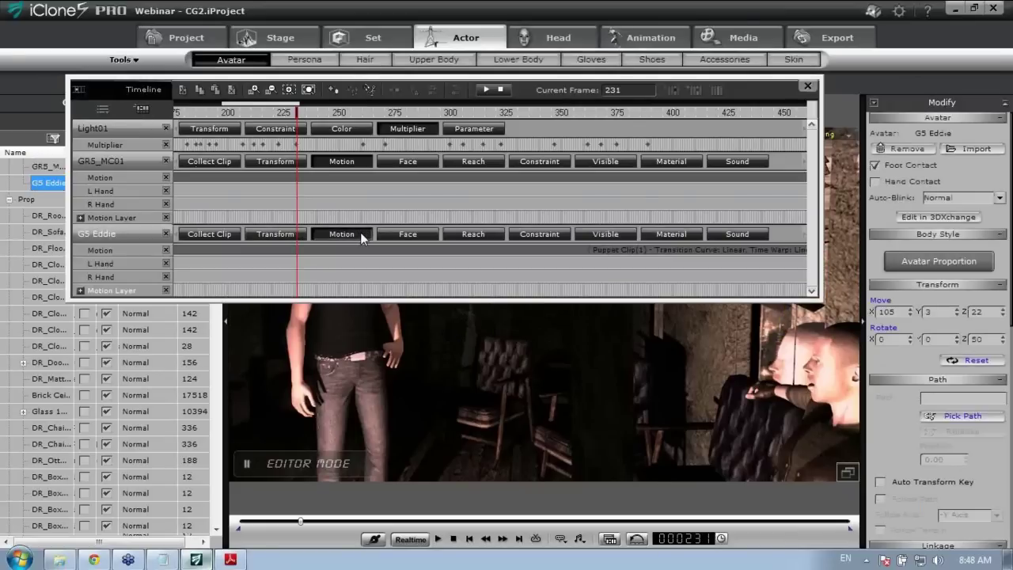
Play the scene through to frame 699 to review G5 Eddie's existing puppet clips.
drag(291, 109, 311, 111)
key(space)
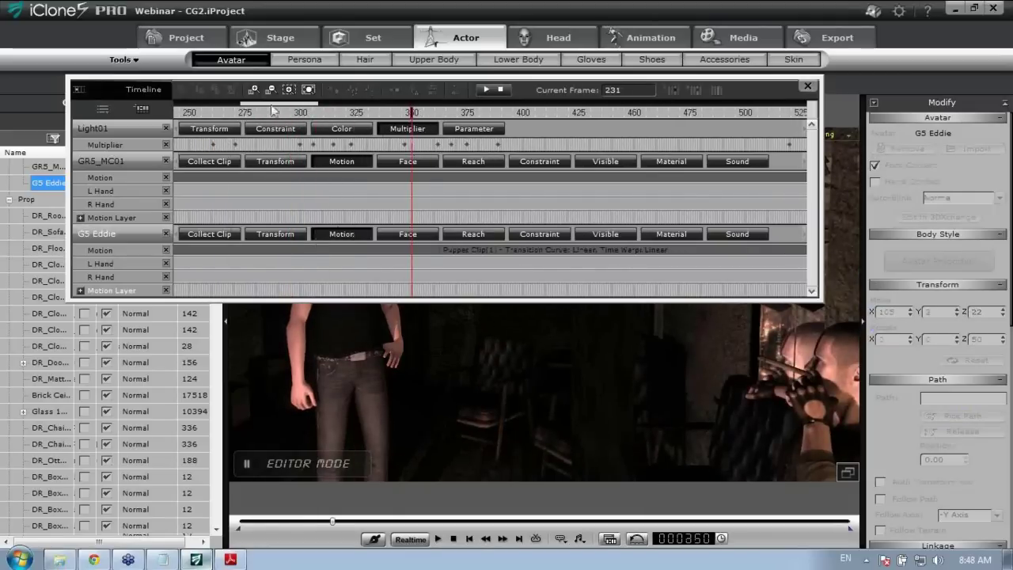
drag(123, 89, 114, 39)
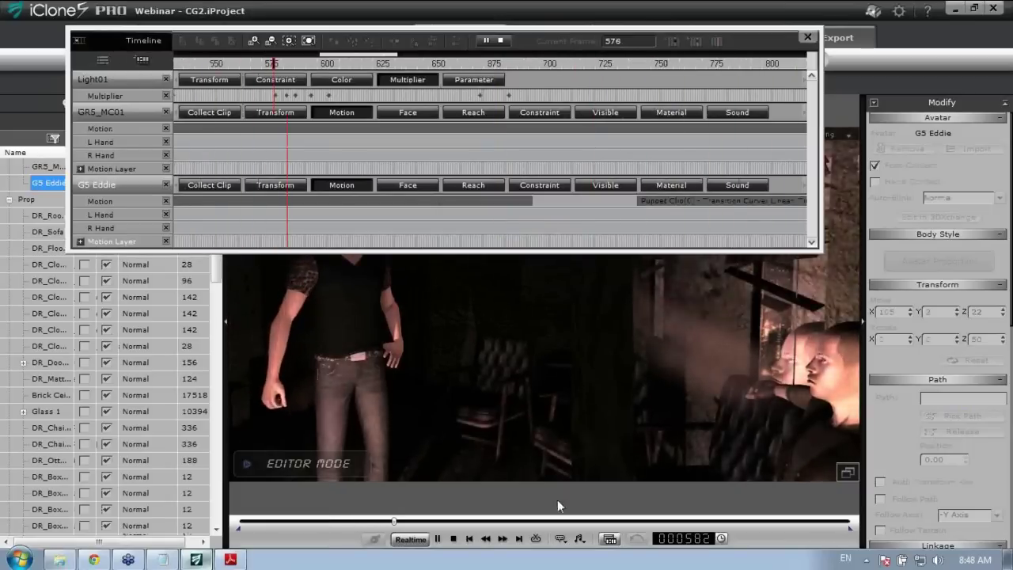
key(space)
key(space)
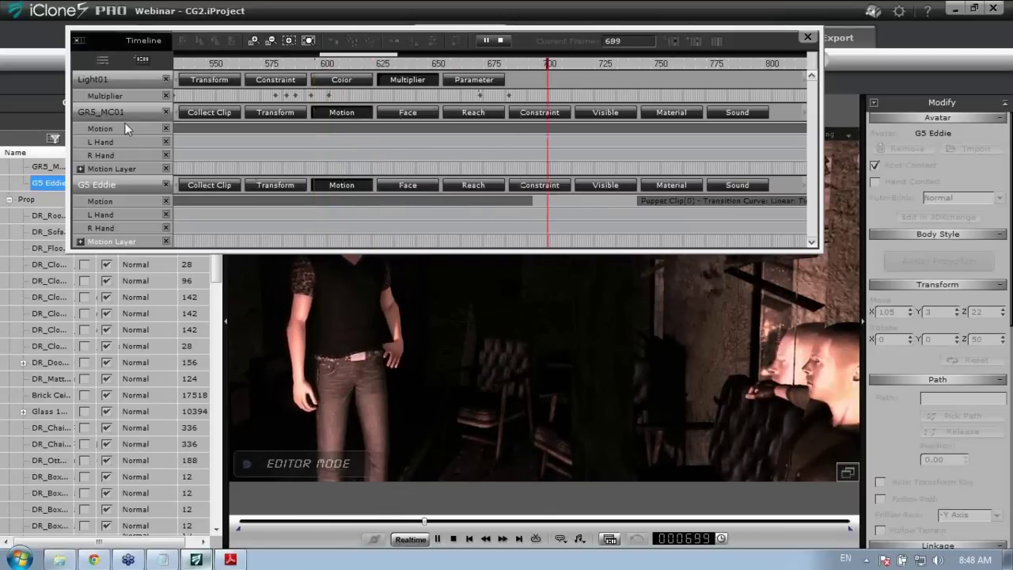
key(space)
Remove GR5_MC01 from the timeline and set the current frame to 929, just past G5 Eddie's last motion clip.
click(163, 111)
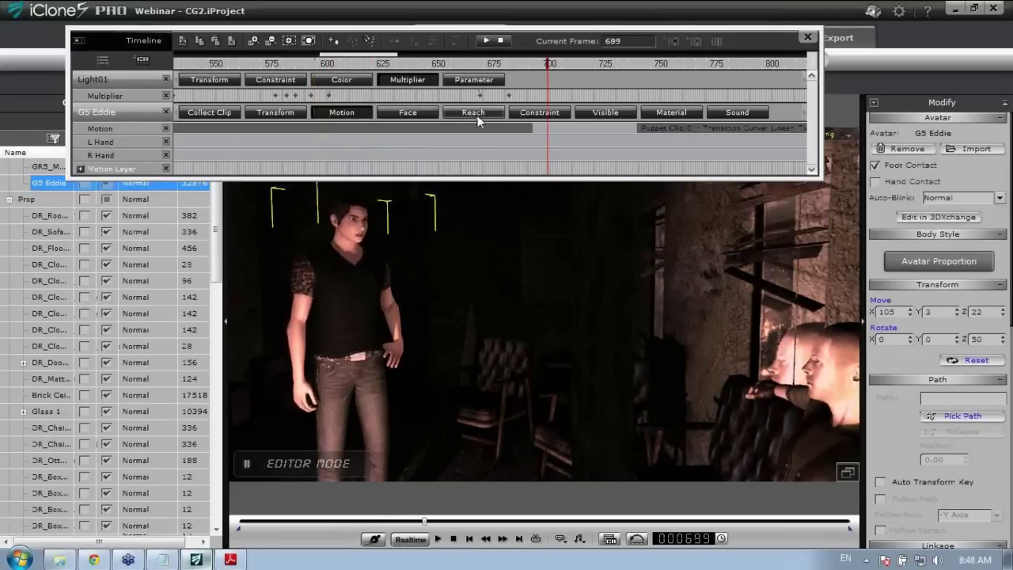
key(space)
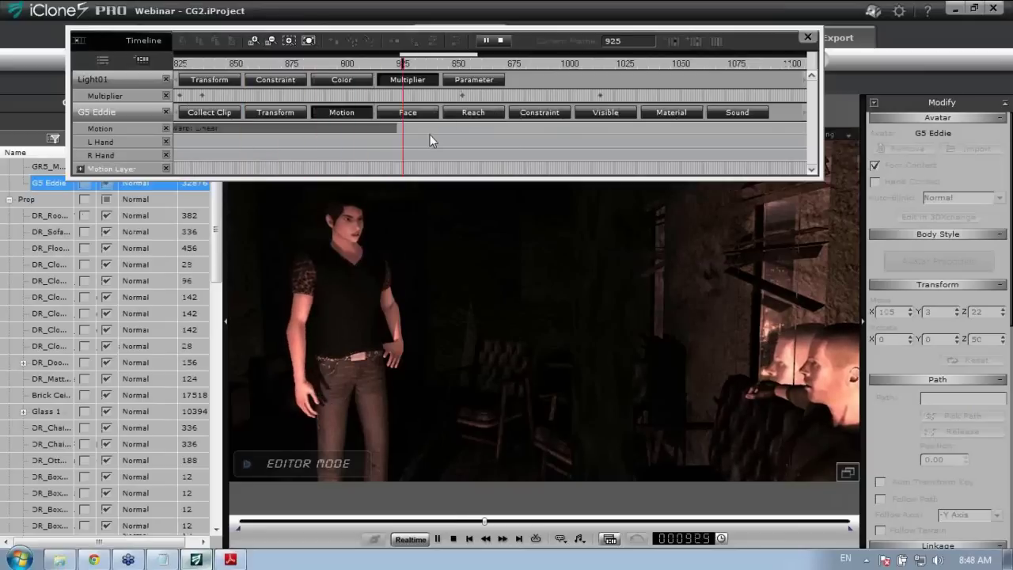
key(space)
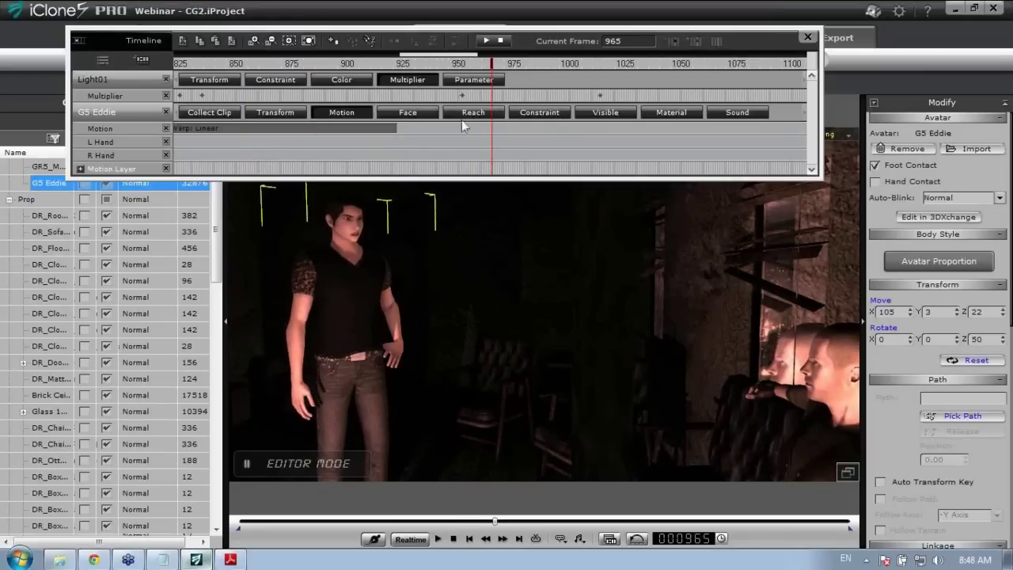
drag(387, 63, 412, 63)
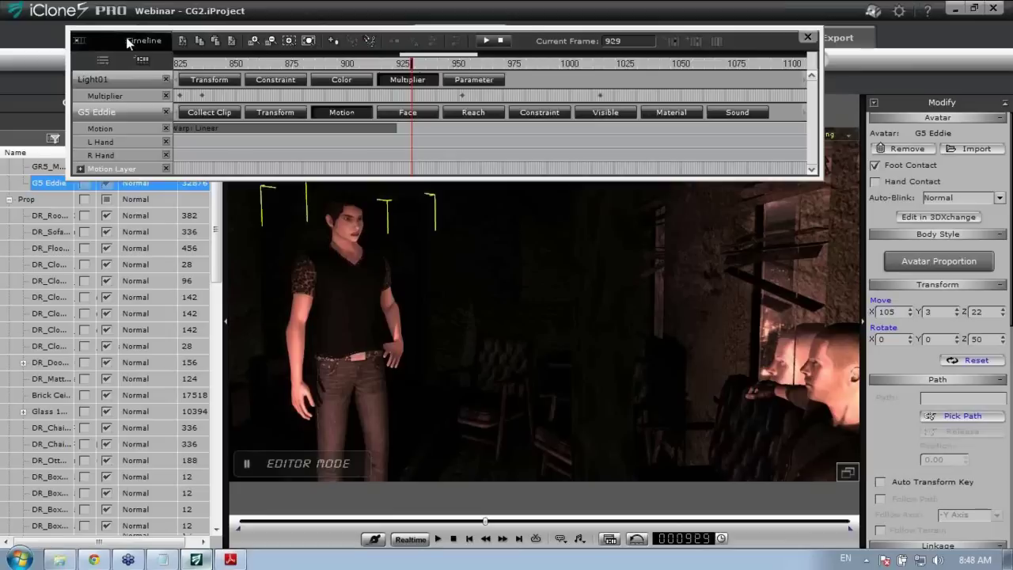
Open Motion Puppet for G5 Eddie and preview the 01_Bored base motion from frame 929.
drag(126, 37, 127, 67)
click(627, 41)
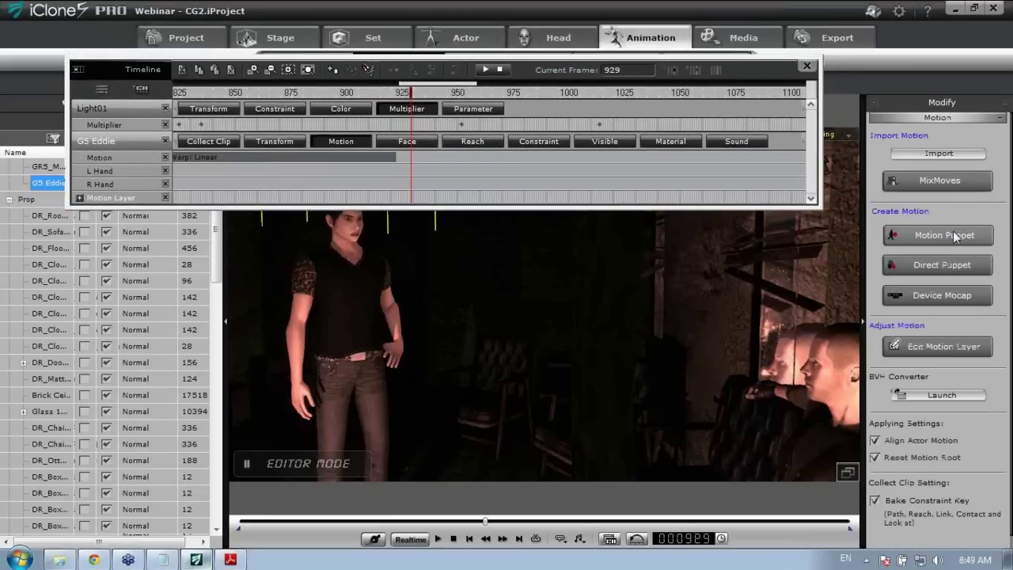
click(894, 235)
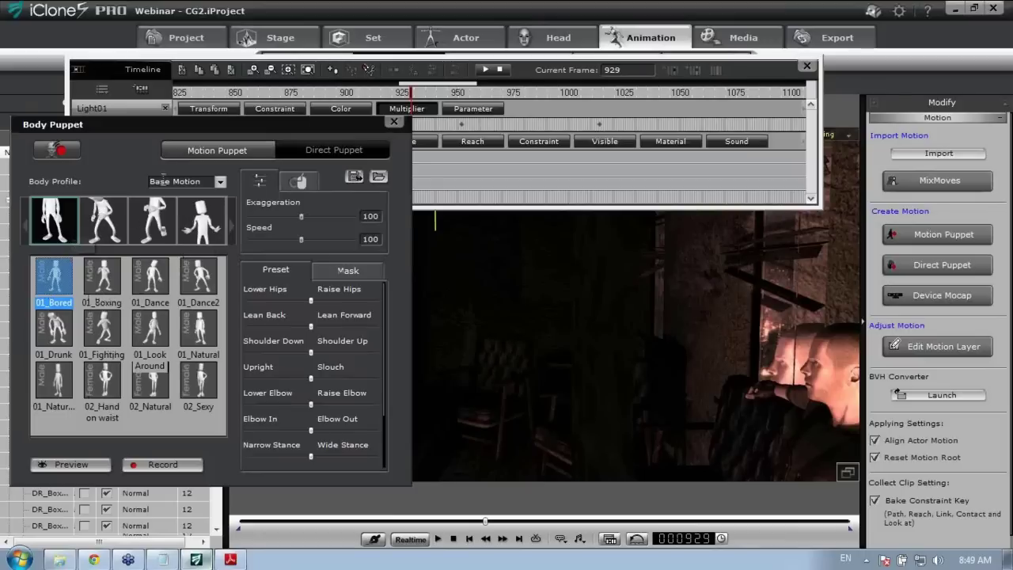
drag(216, 129, 757, 104)
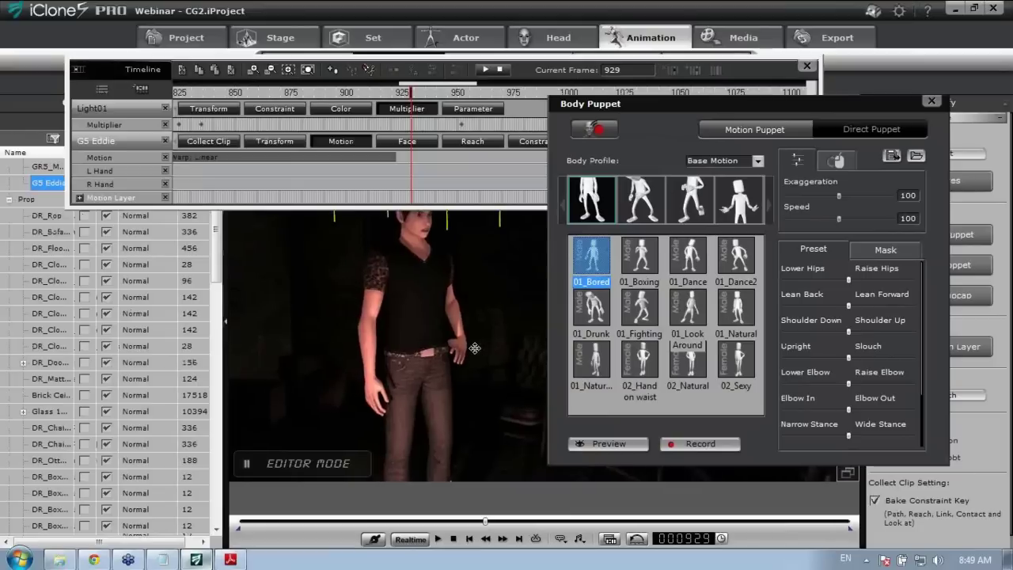
click(604, 444)
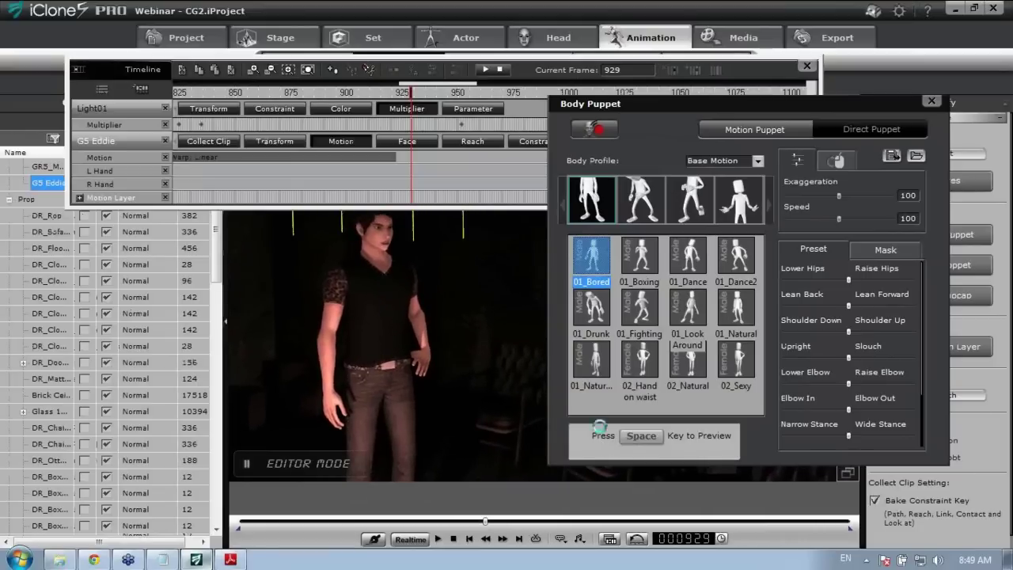
key(space)
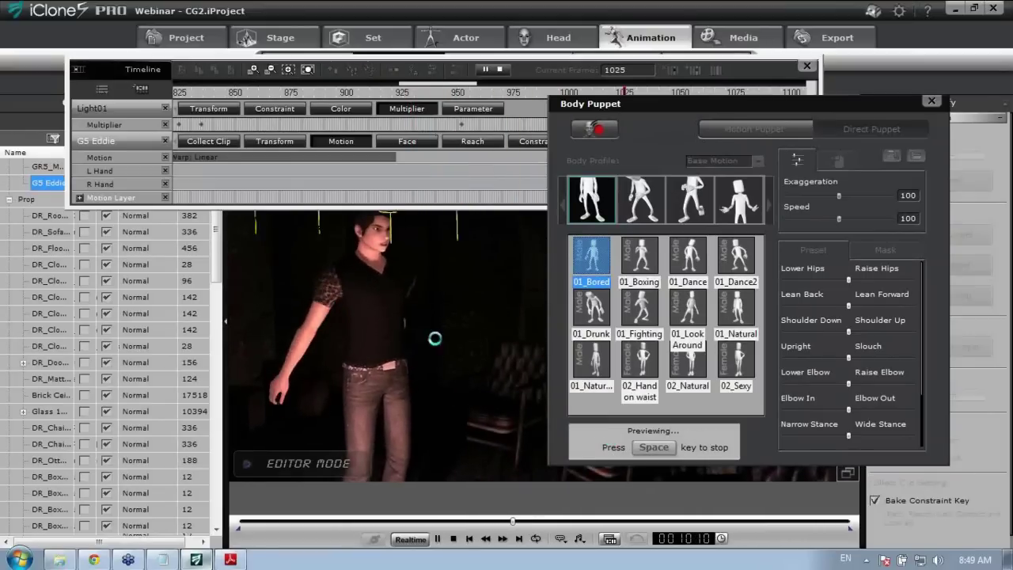
key(space)
Mask out the torso, legs and left arm in the puppet's body mask and preview the 01_Bored motion.
click(881, 250)
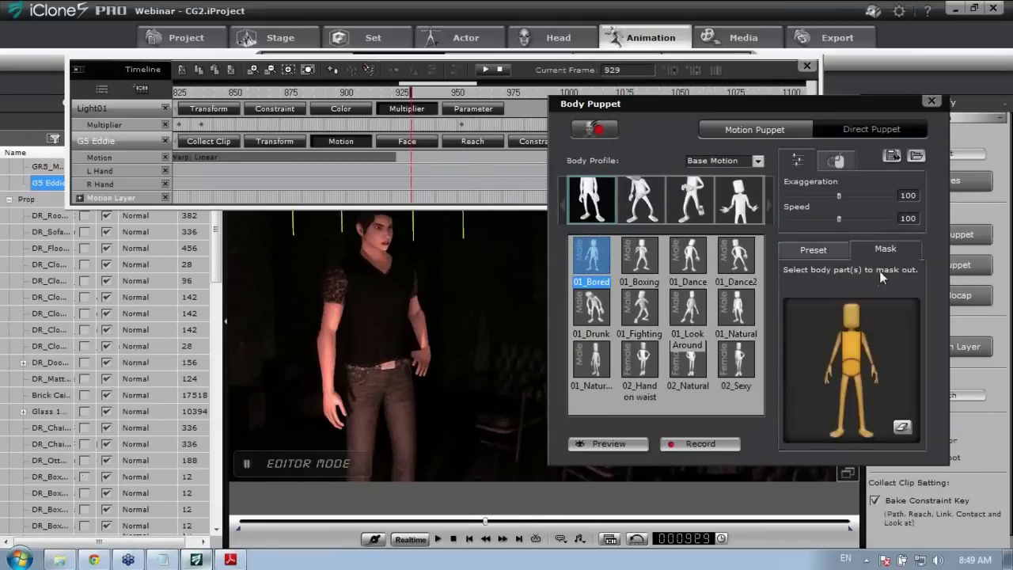
click(858, 353)
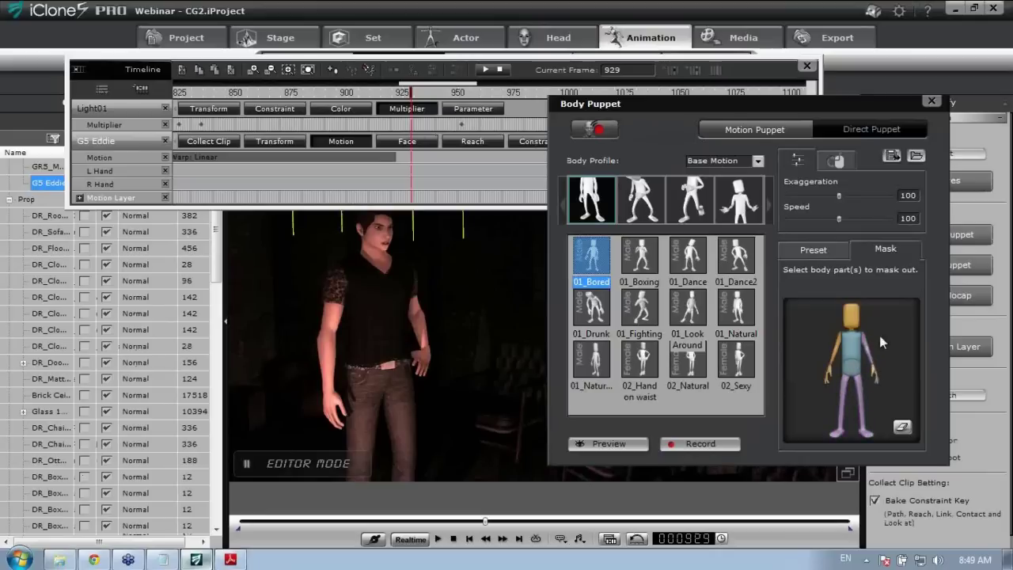
click(639, 443)
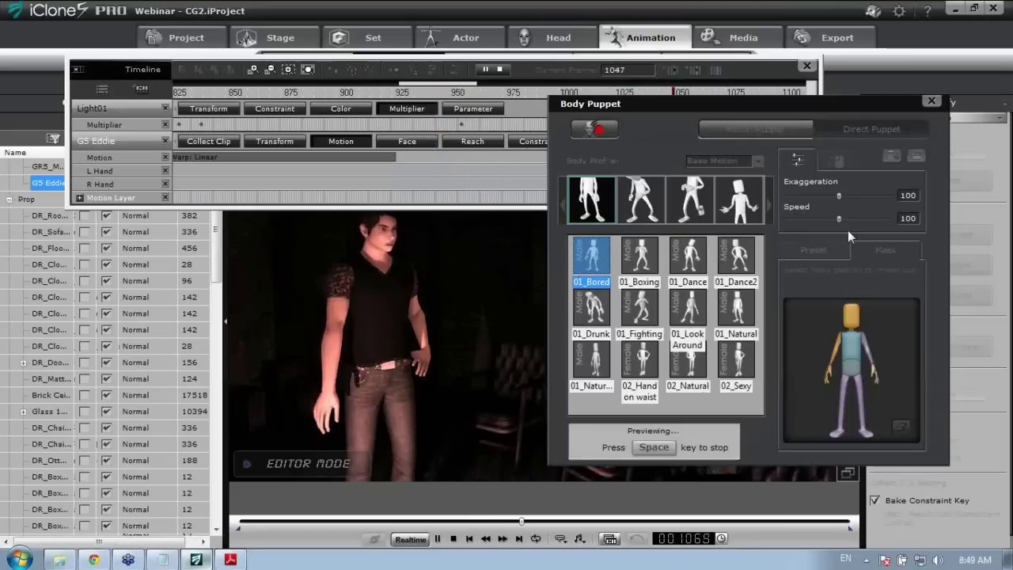
key(space)
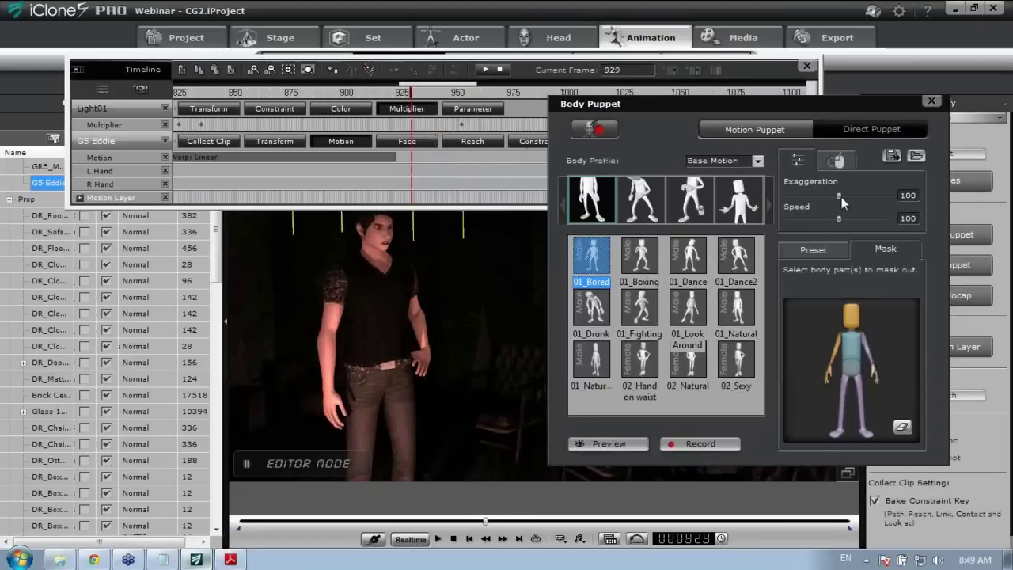
Lower the puppet's Exaggeration to 35, preview the masked 01_Bored motion, and close the Body Puppet dialog without recording.
drag(841, 197, 804, 205)
click(623, 444)
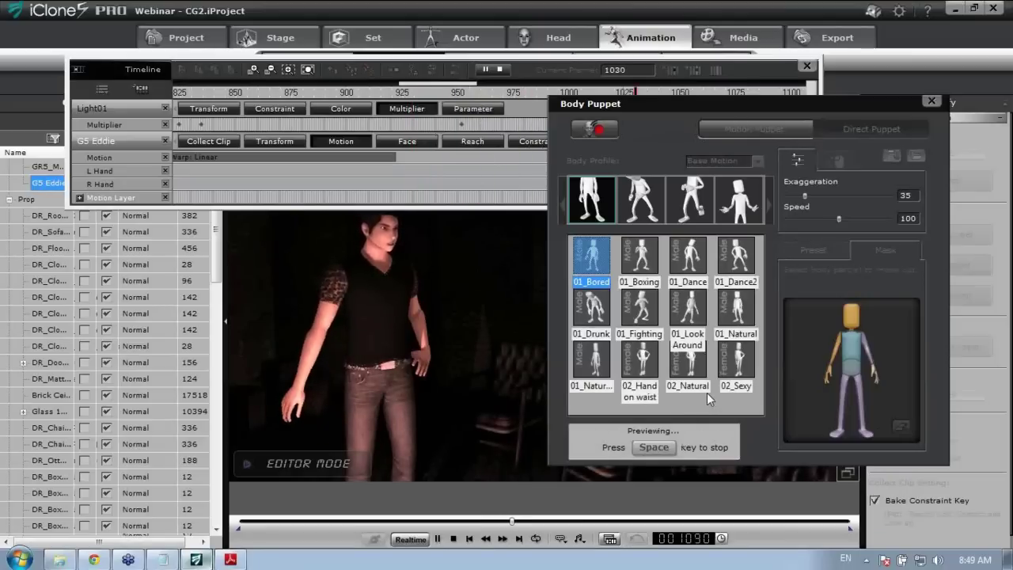
key(space)
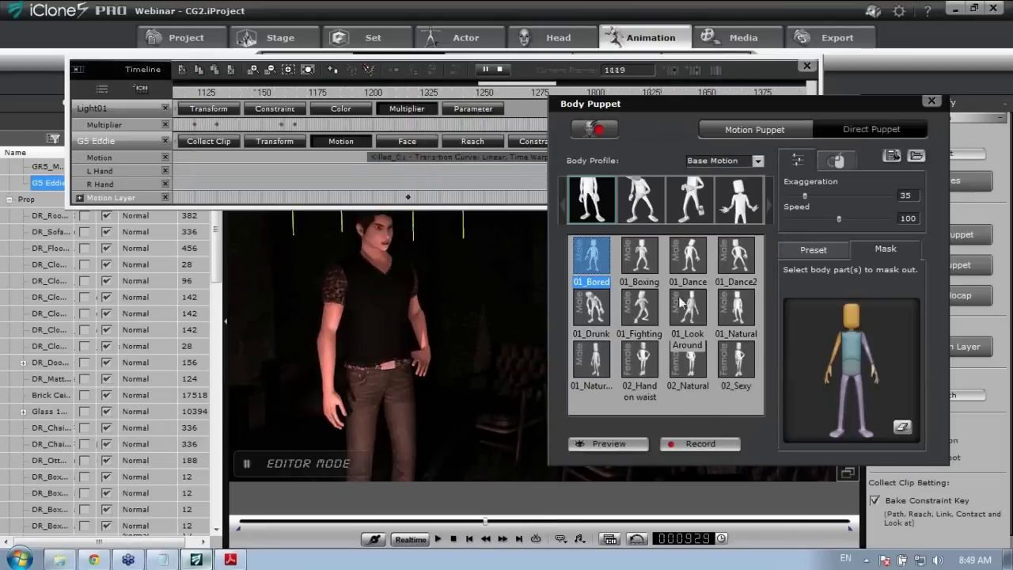
click(931, 100)
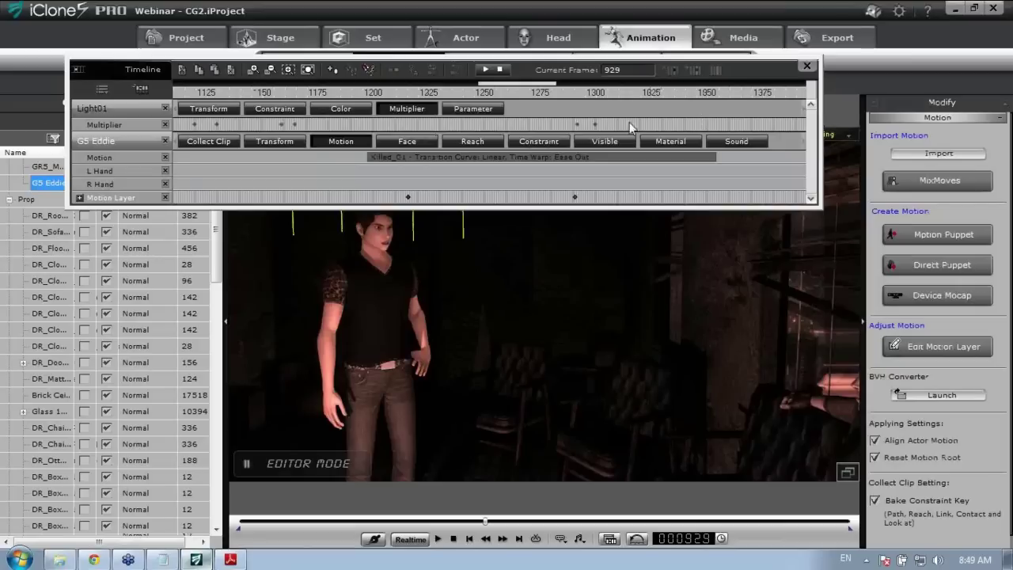
Scrub through G5 Eddie's Killed_01 motion clip from frame 1198 to about frame 1316, and close the timeline.
mouse_move(524, 84)
mouse_down()
mouse_move(510, 84)
mouse_move(519, 84)
mouse_up()
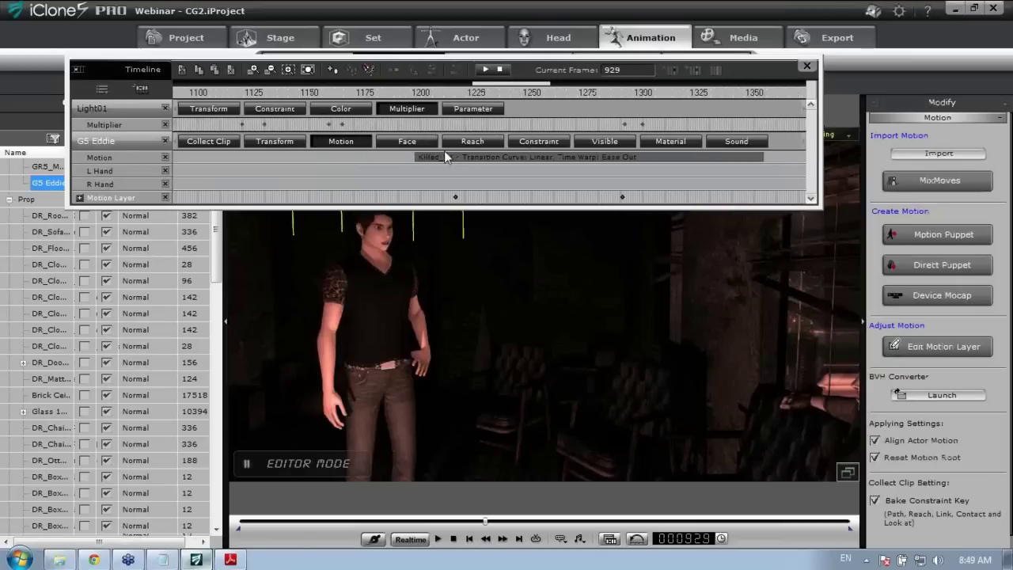
drag(419, 94, 439, 156)
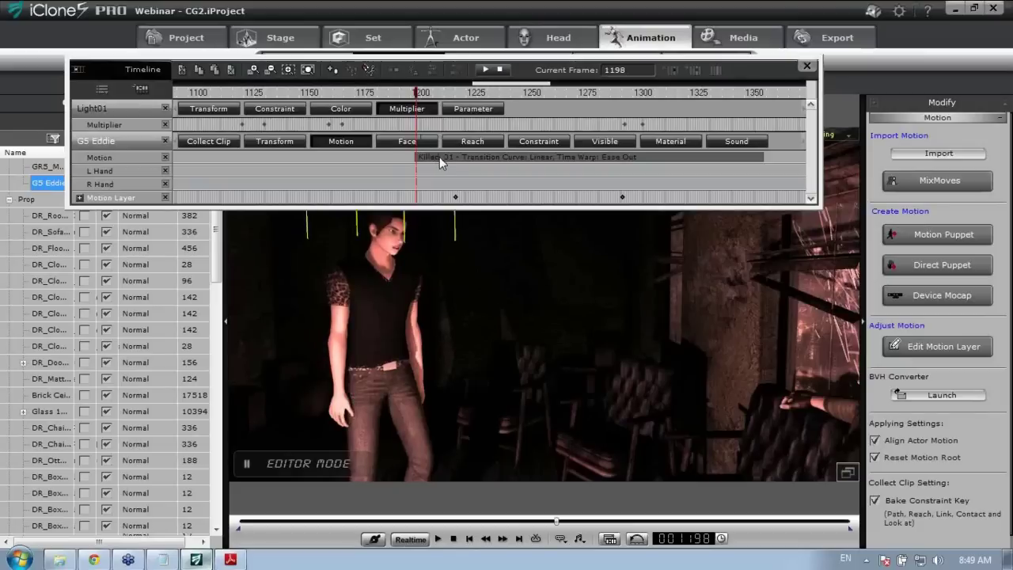
click(440, 157)
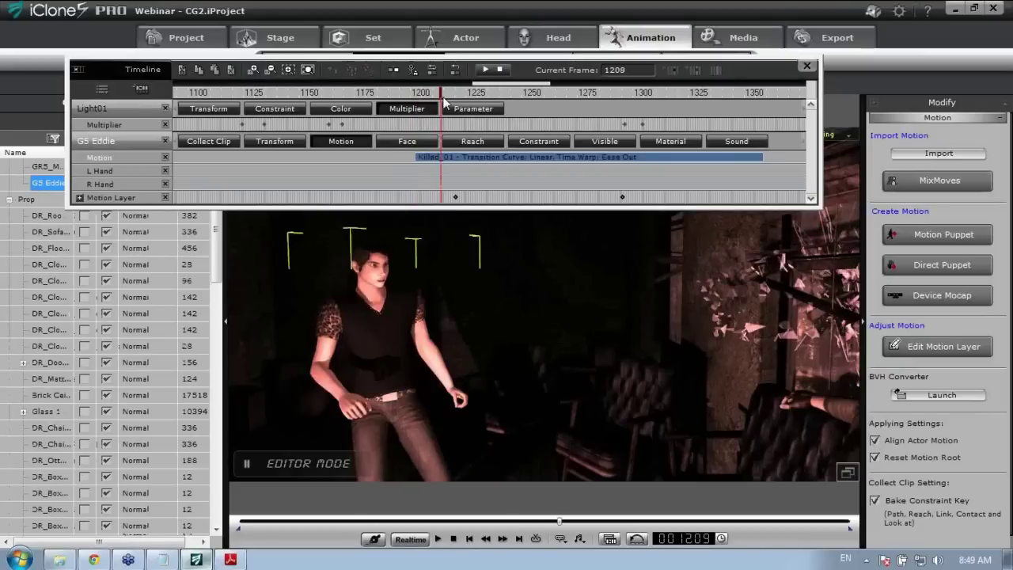
drag(440, 96, 667, 90)
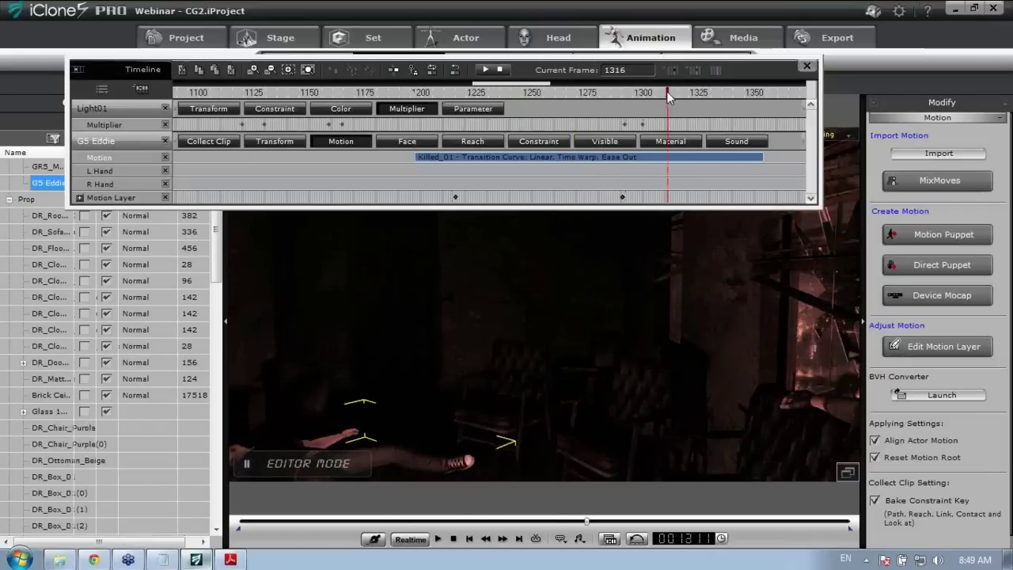
click(806, 65)
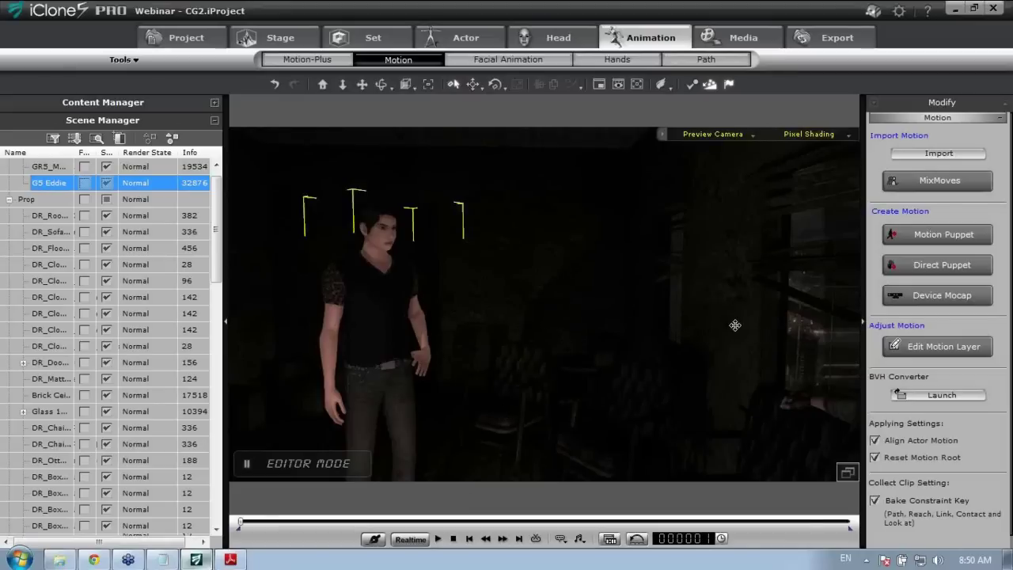
Select the window prop Glass 1, scrub to frame 1124 and remove all of the prop's animation.
drag(735, 324, 703, 363)
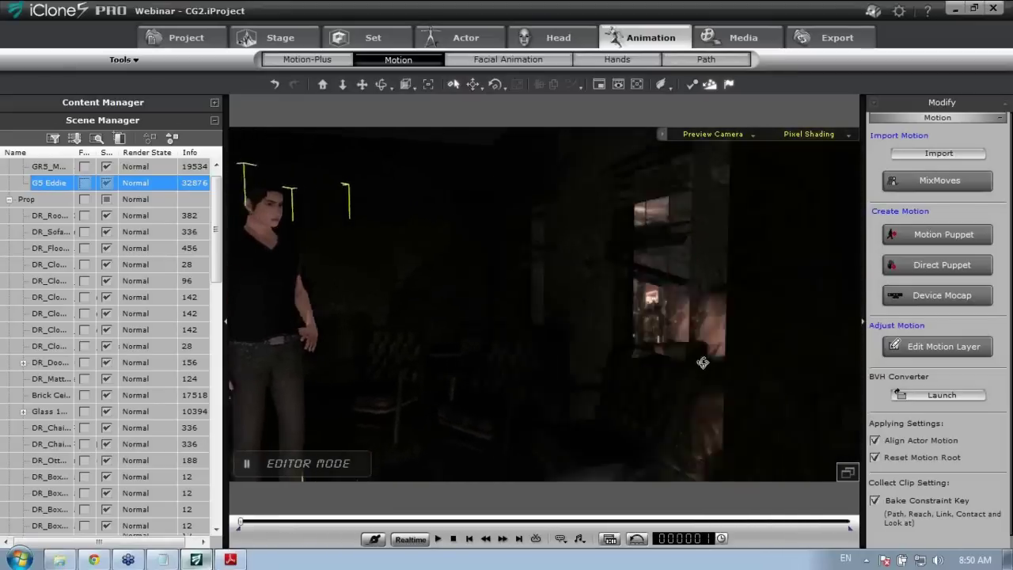
click(610, 301)
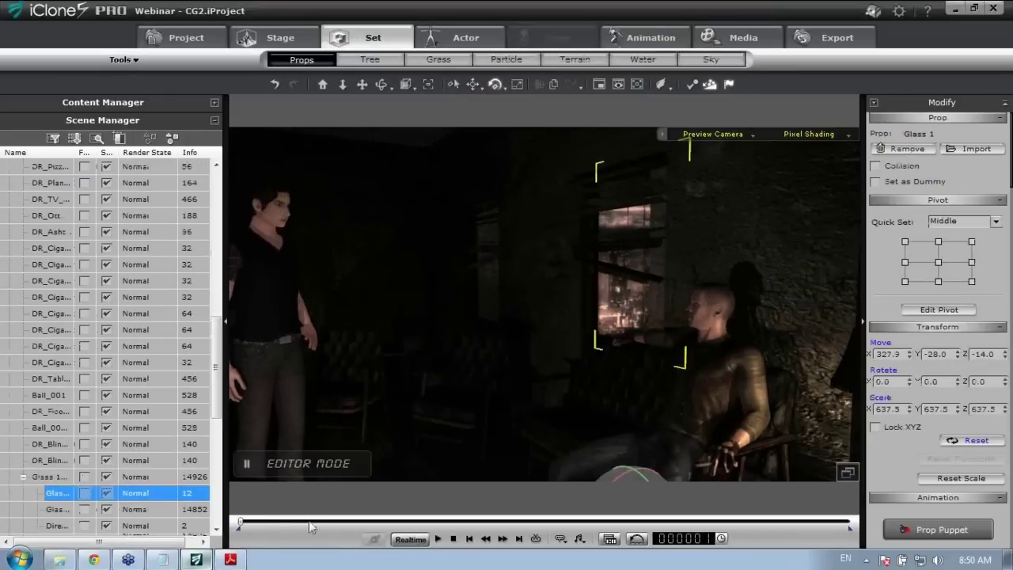
drag(273, 523, 541, 526)
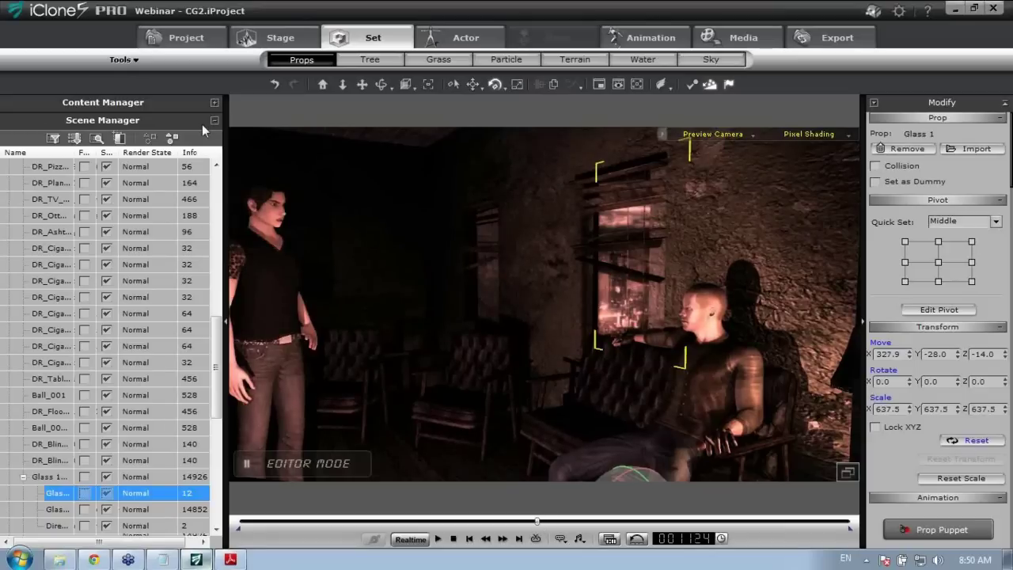
right_click(625, 293)
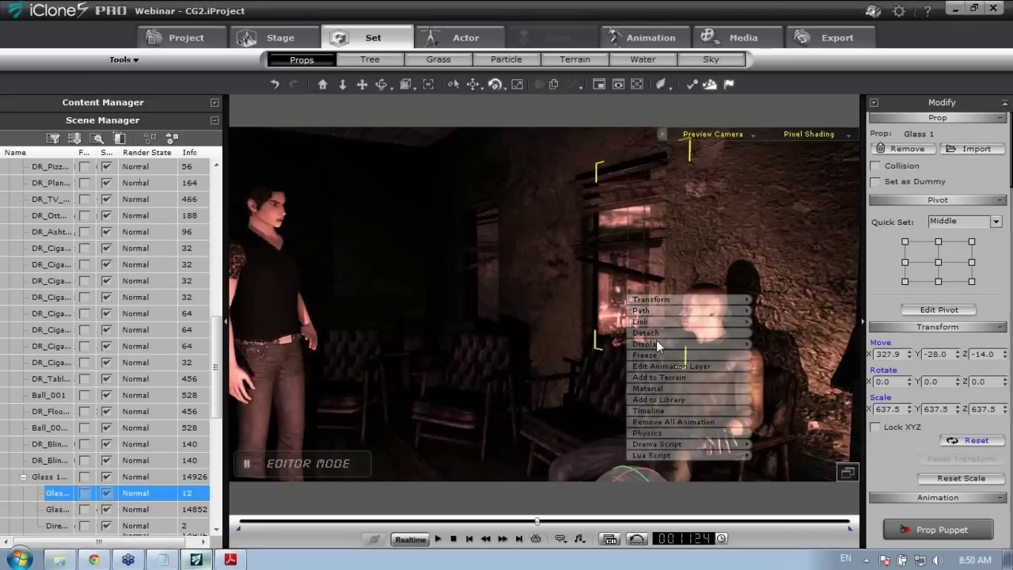
click(694, 422)
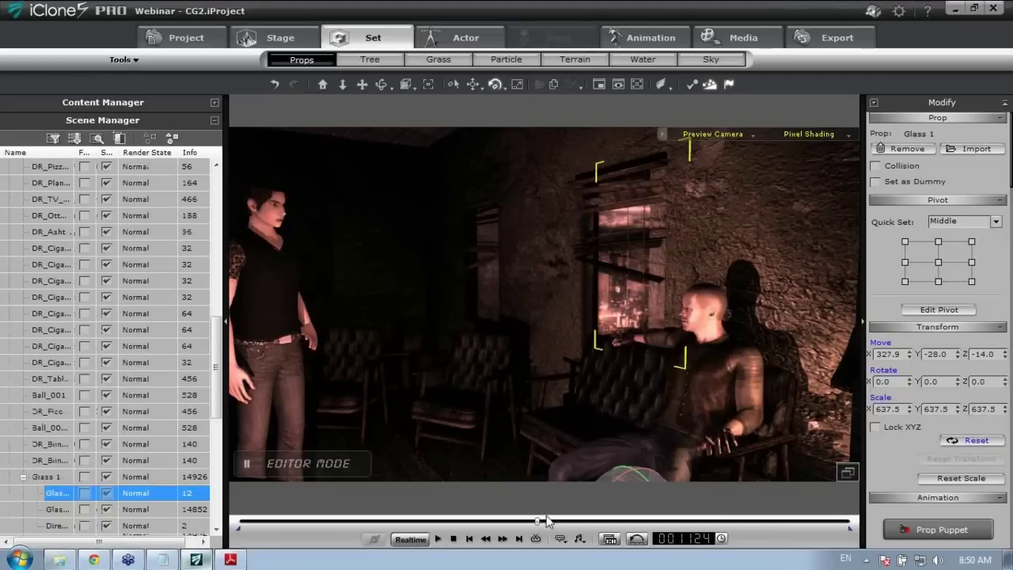
Go to frame 1178 and make the parent window prop Glass 1_1-1 perform its Explode action.
mouse_move(543, 526)
mouse_down()
mouse_move(577, 525)
mouse_move(552, 522)
mouse_up()
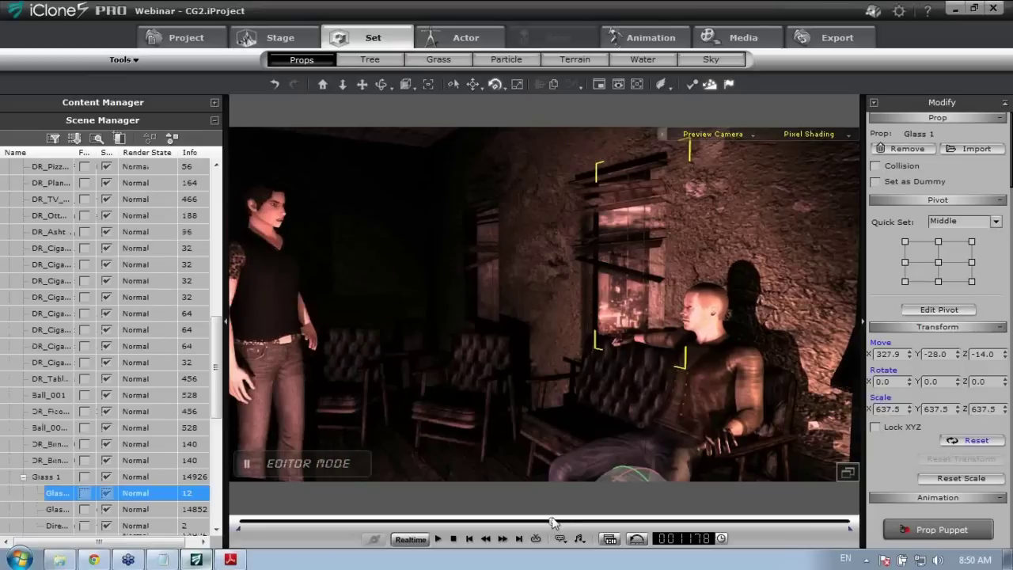
right_click(633, 303)
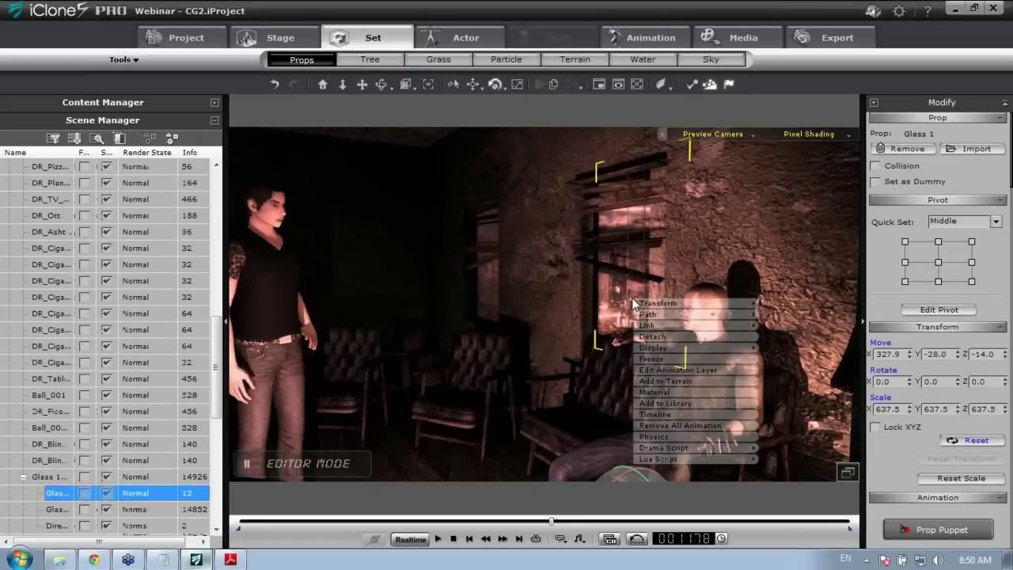
mouse_move(678, 457)
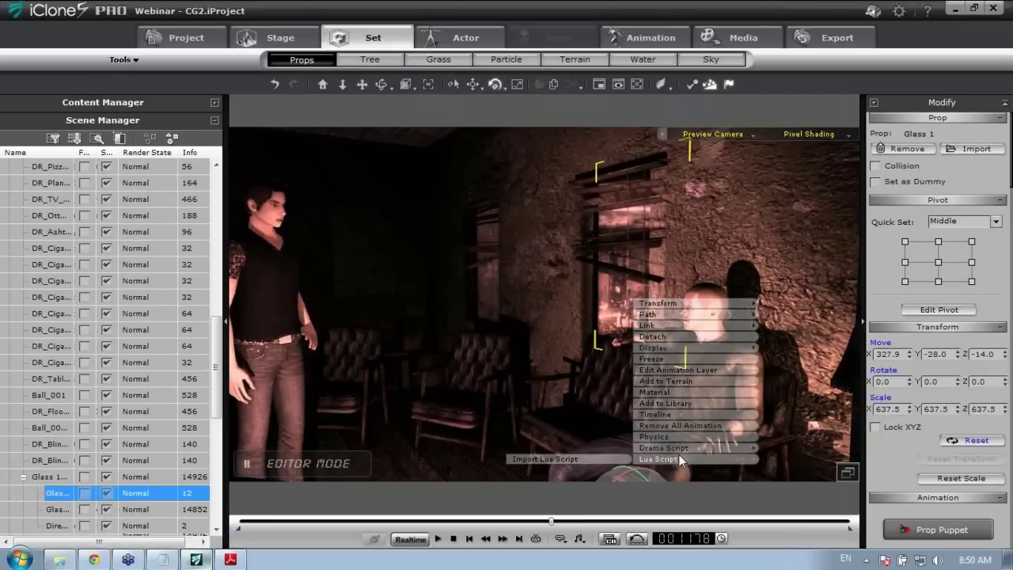
click(617, 260)
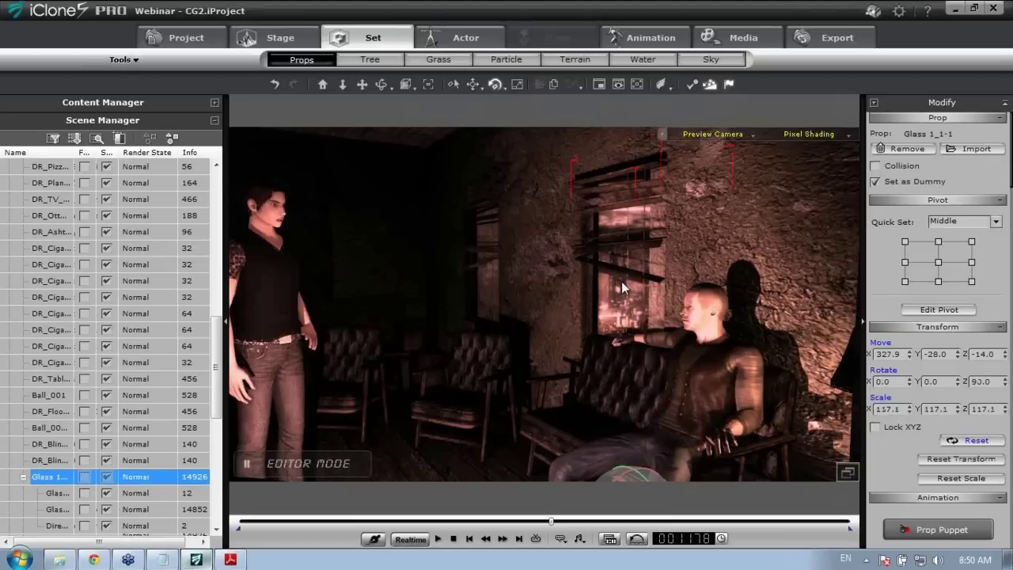
right_click(621, 281)
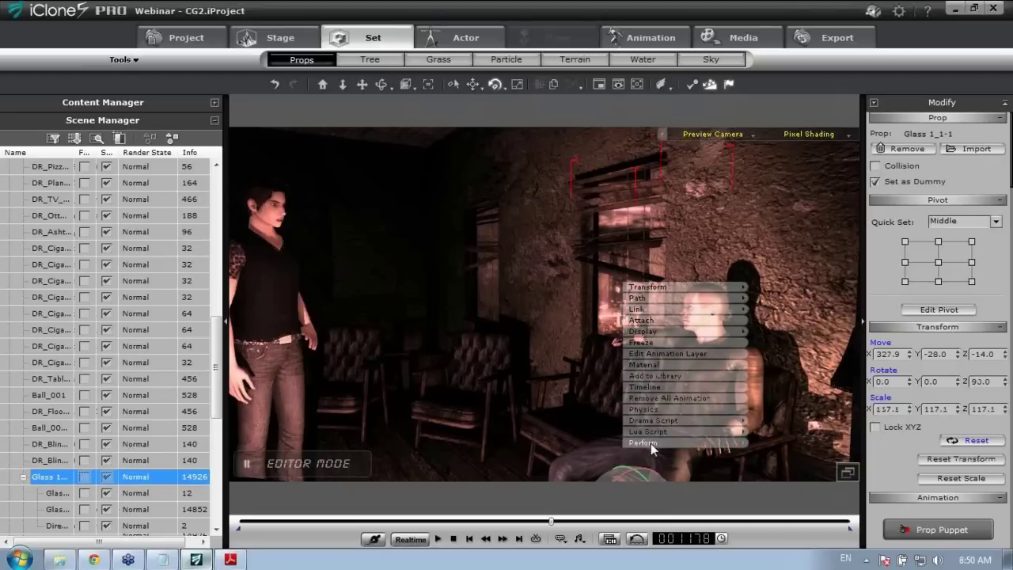
mouse_move(650, 443)
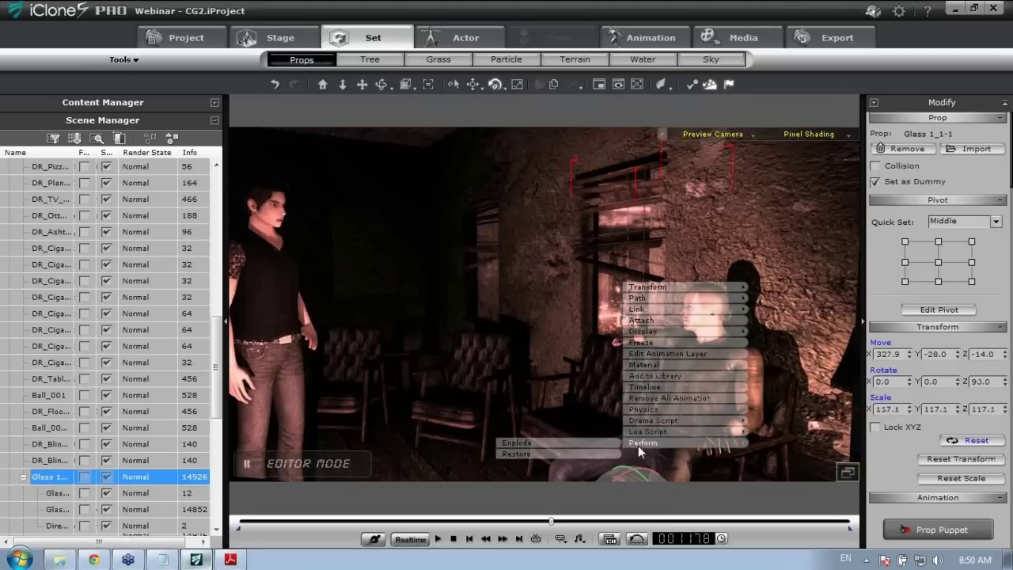
click(559, 443)
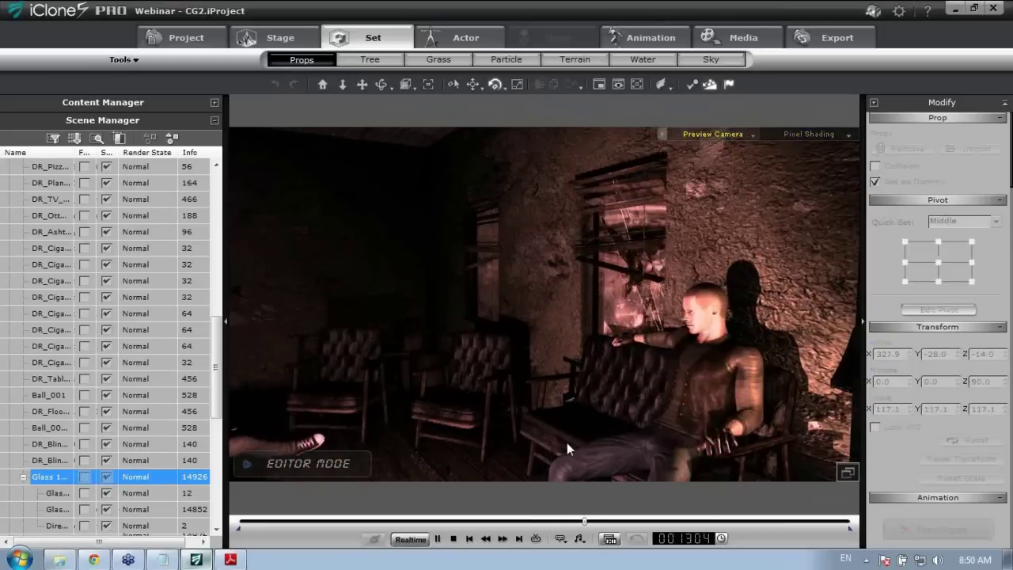
Play the window explosion on to frame 1577, scrub back through it and return to frame 1.
click(437, 539)
click(437, 539)
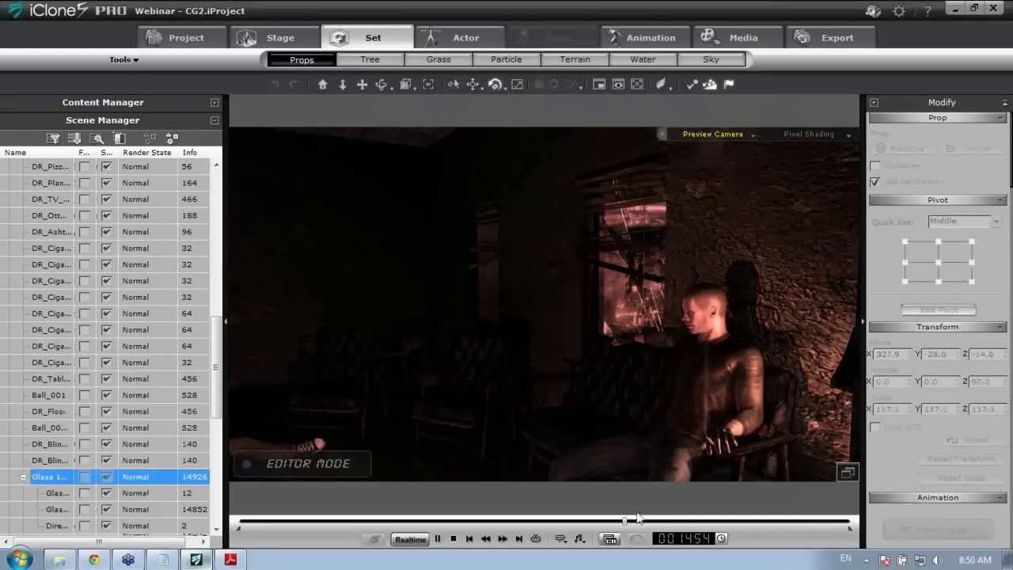
click(451, 538)
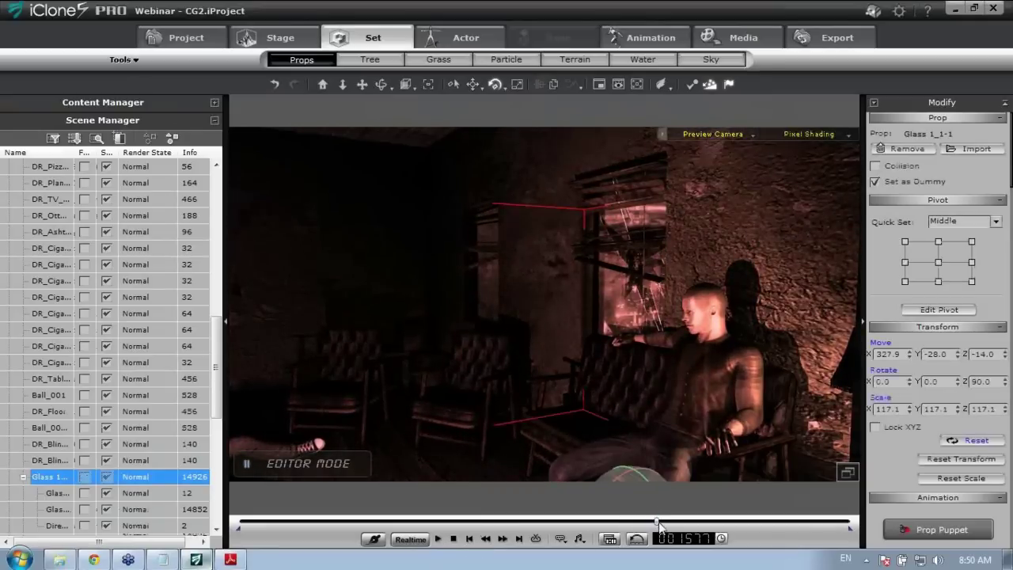
drag(659, 526, 588, 523)
click(328, 522)
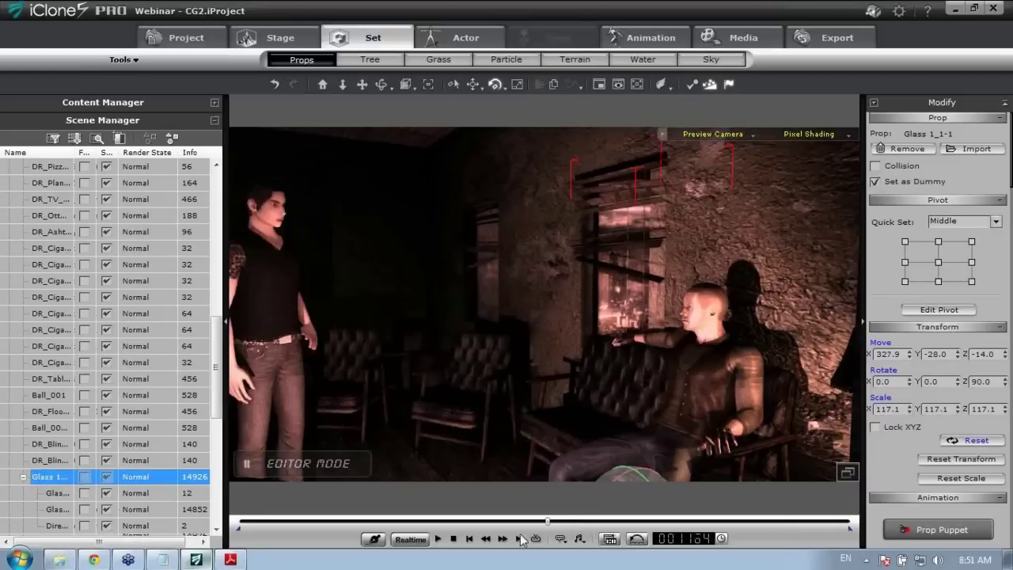
click(239, 522)
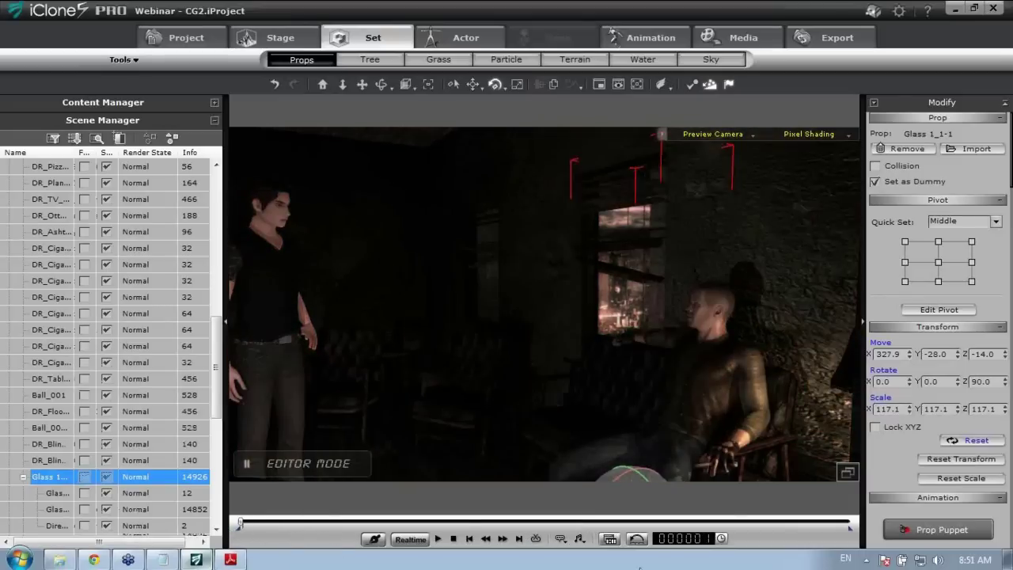
Select the seated GR5 character, focus on the hand holding the cigar, and play the scene from frame 1 to frame 733.
click(703, 390)
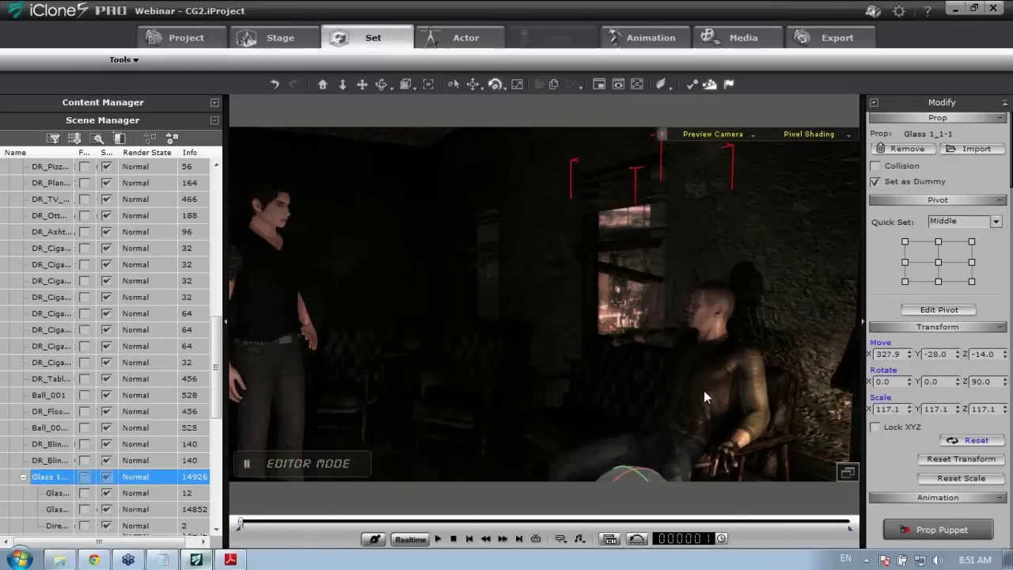
right_drag(691, 349, 661, 425)
click(8, 200)
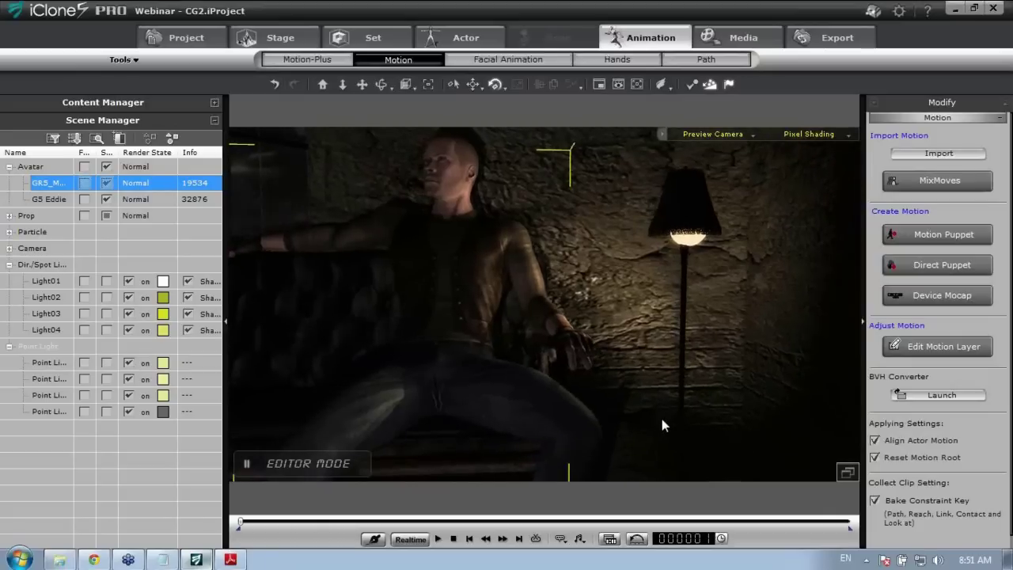
scroll(664, 408, up, 5)
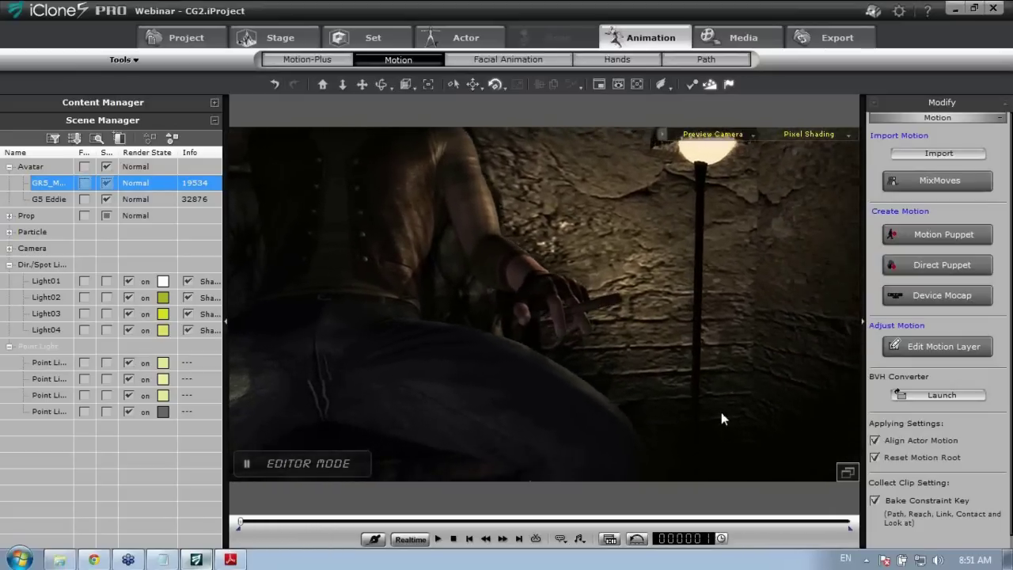
click(435, 538)
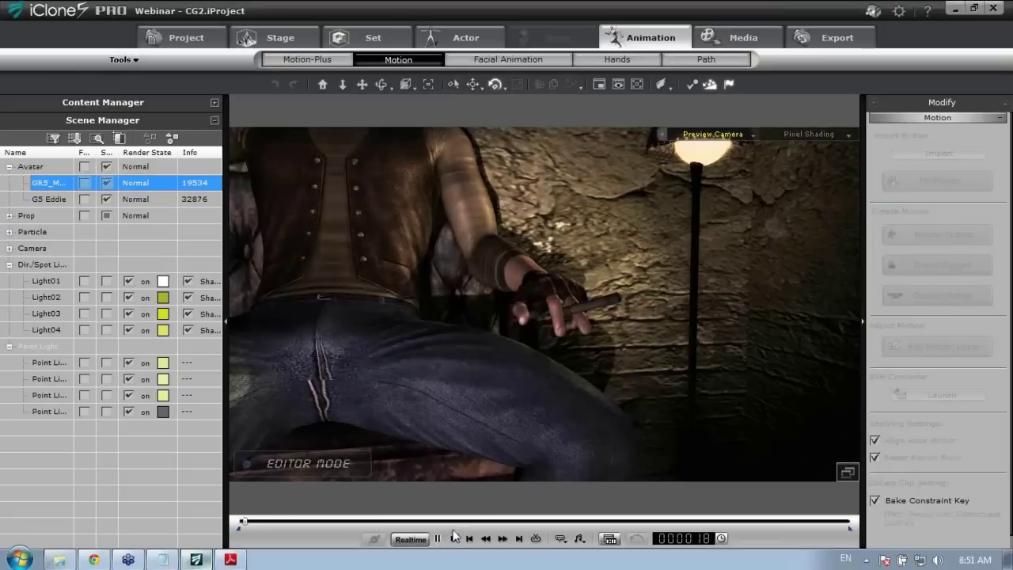
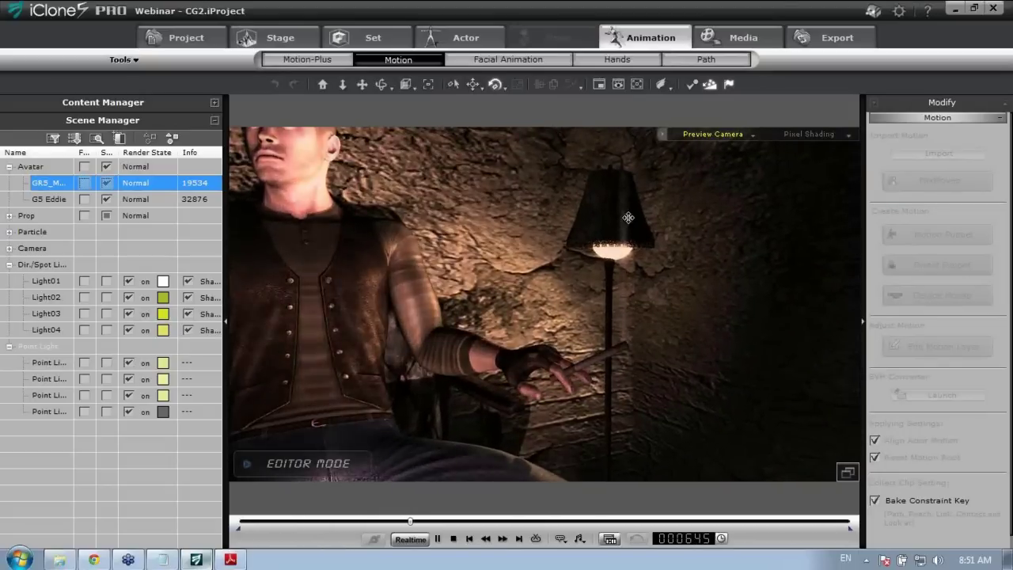
click(438, 539)
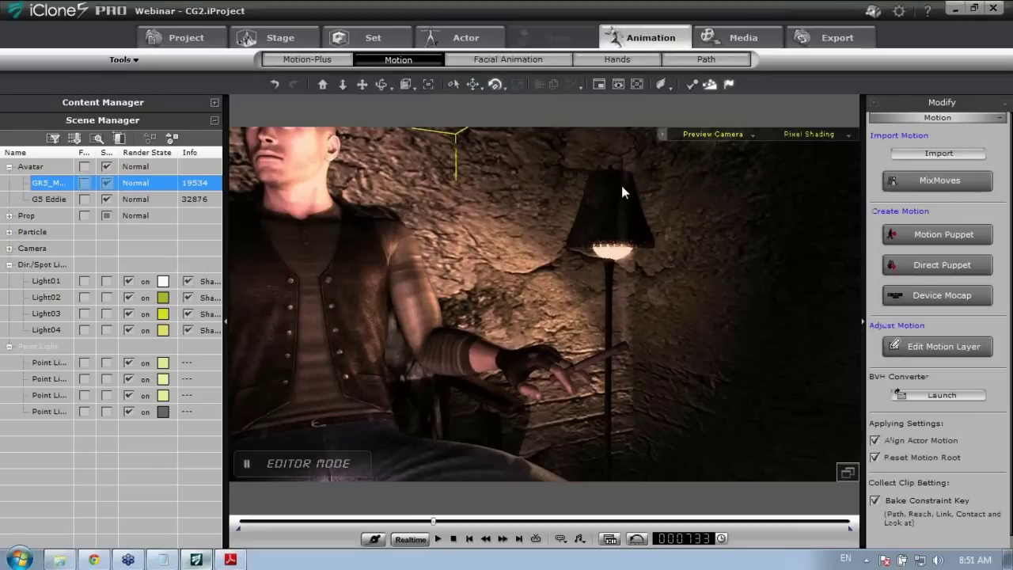
Switch to Chrome and search the Reallusion Marketplace for "cigarette".
click(94, 560)
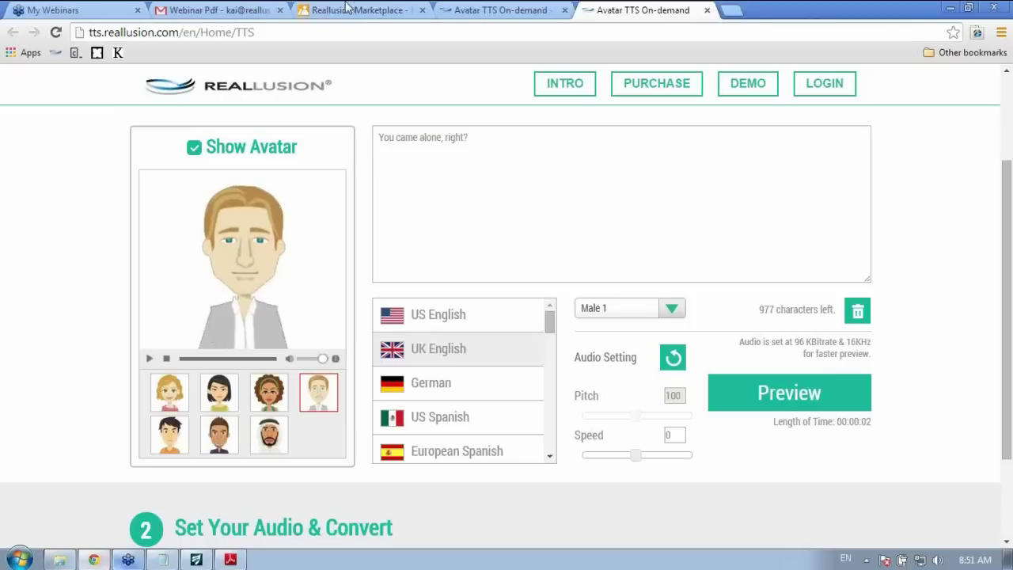
click(345, 7)
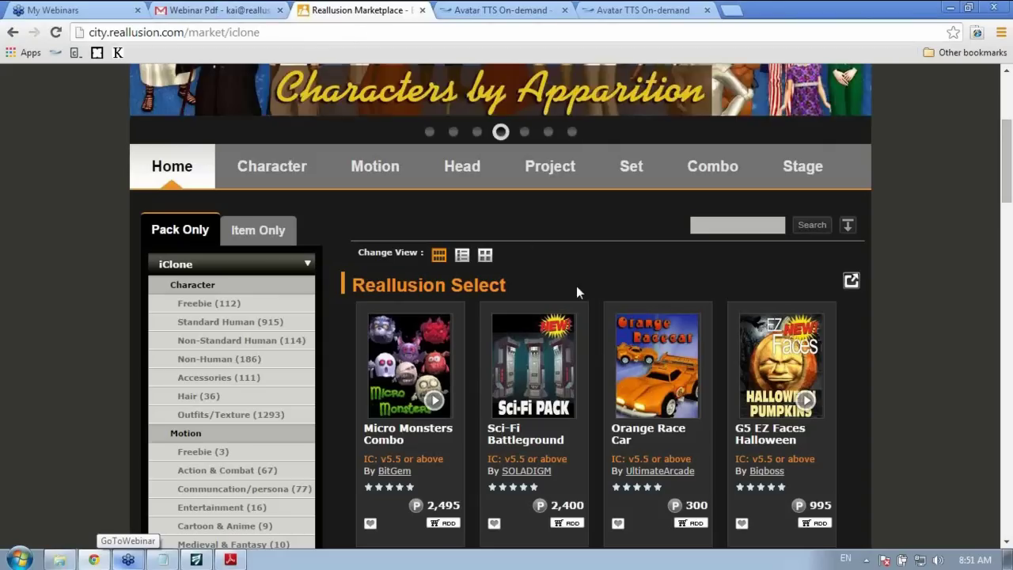
click(709, 222)
text(ciga)
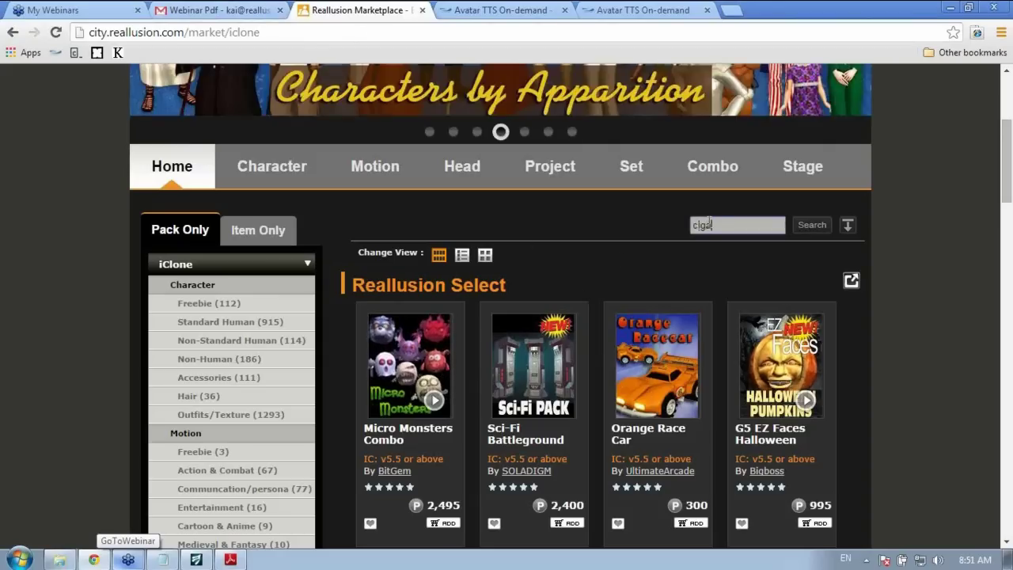
text(rette)
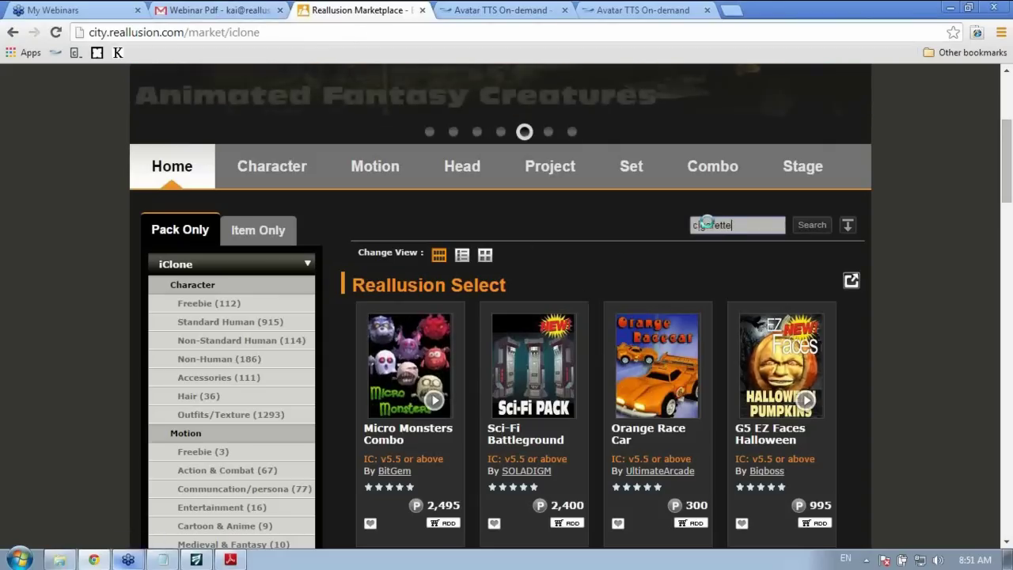
key(Return)
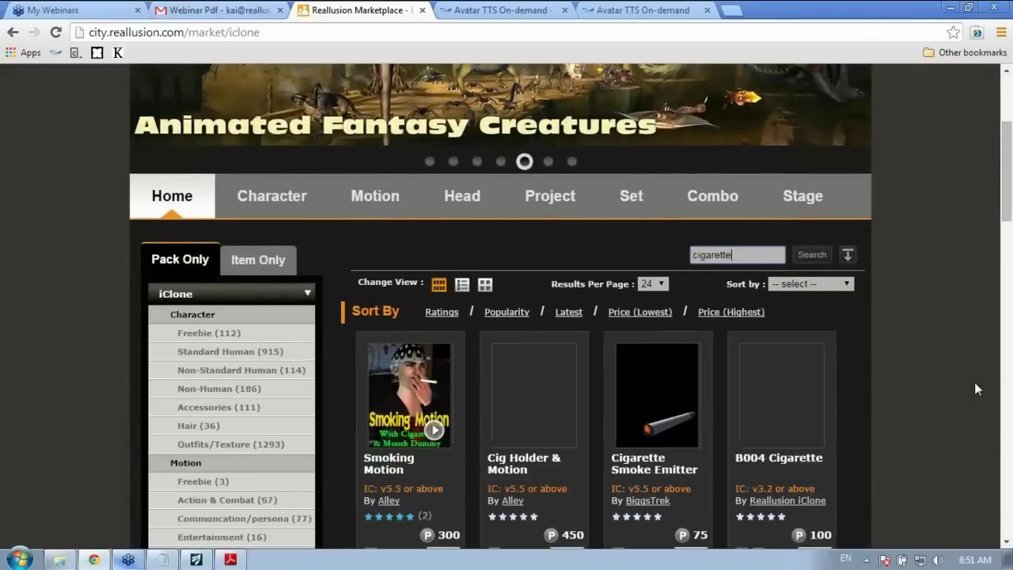
Switch back to iClone, move the timeline to frame 499 and select the Small Smoke particle emitter.
scroll(955, 383, down, 1)
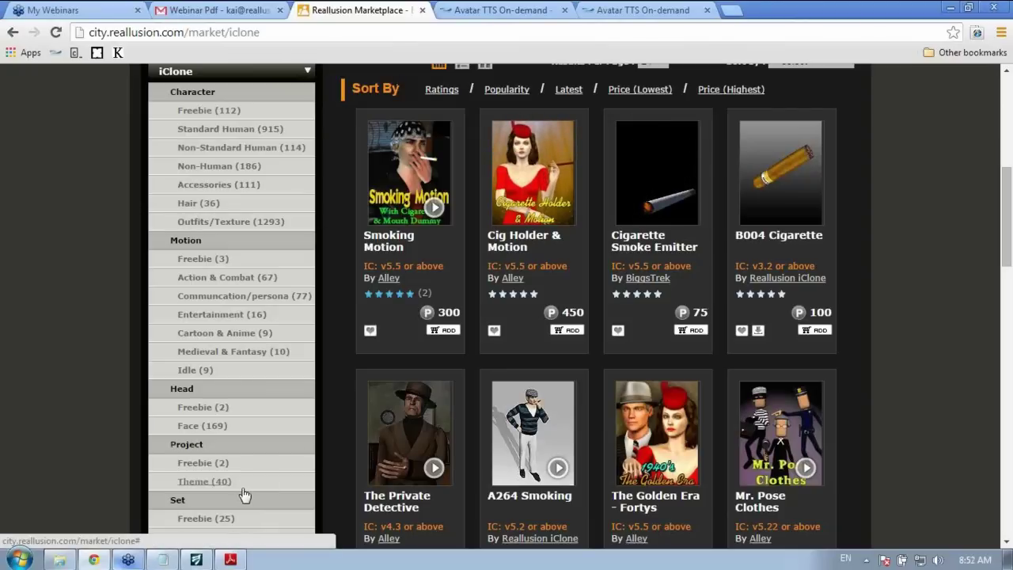
click(182, 558)
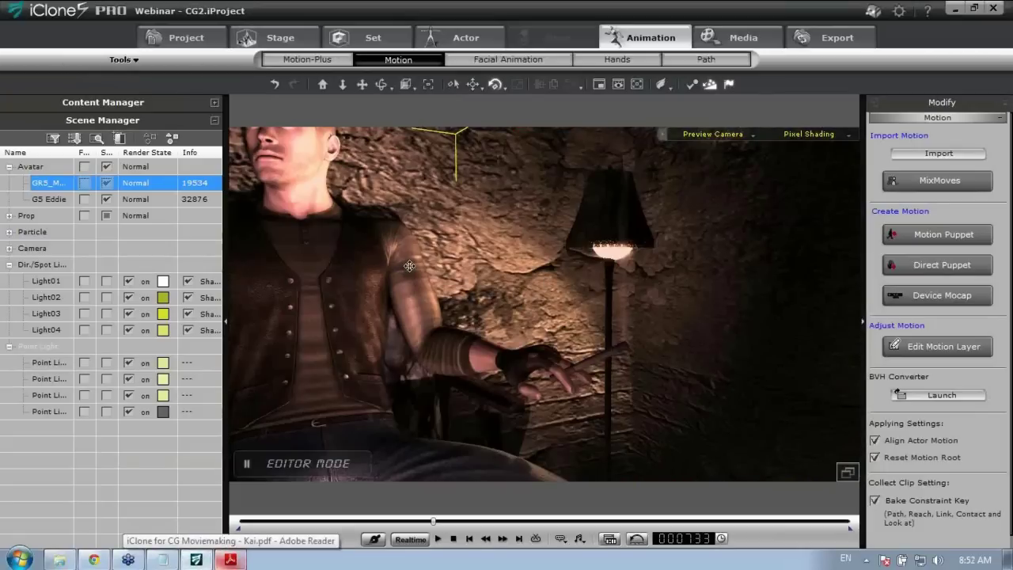
right_drag(409, 266, 475, 366)
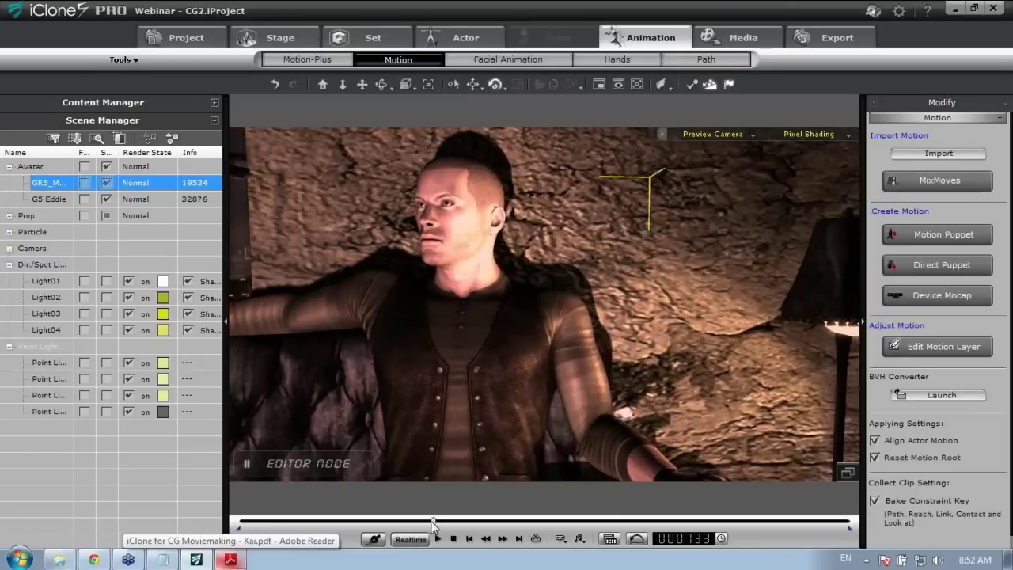
drag(433, 522, 380, 540)
click(8, 234)
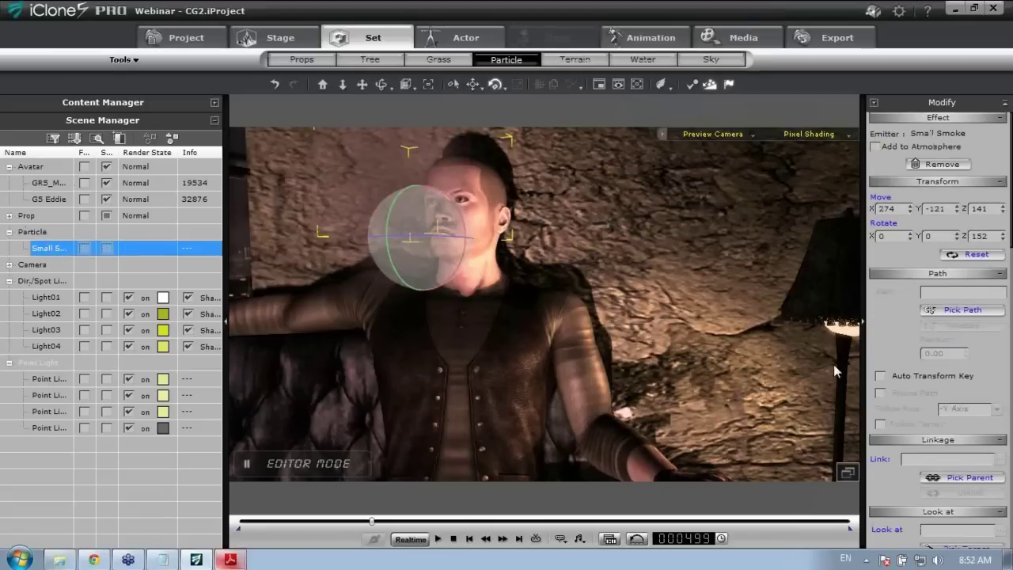
Play the Small Smoke effect from frame 314 to frame 594 and review its emitter, force and attach settings.
right_drag(557, 324, 602, 386)
drag(1009, 265, 1010, 546)
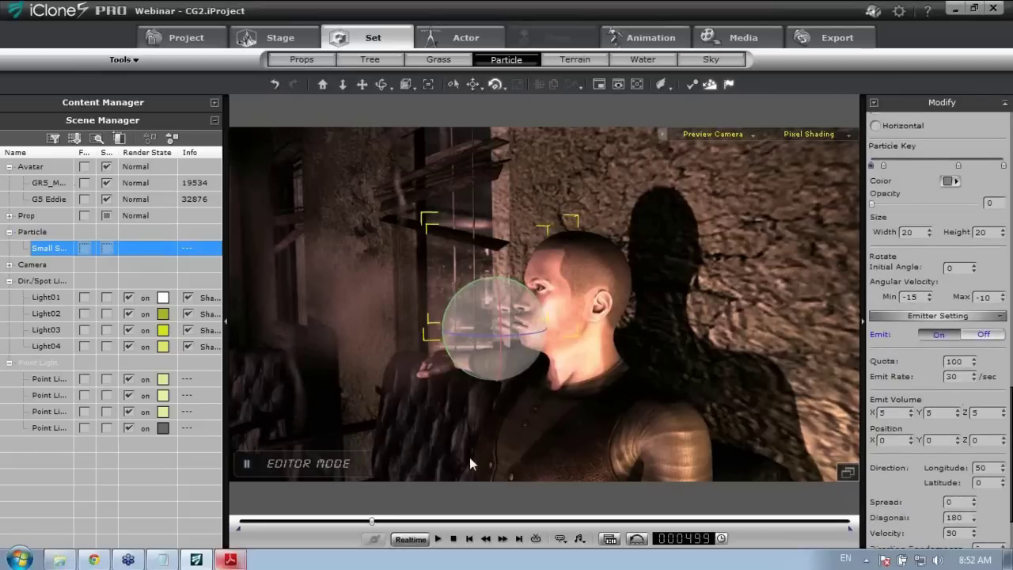
drag(371, 521, 323, 530)
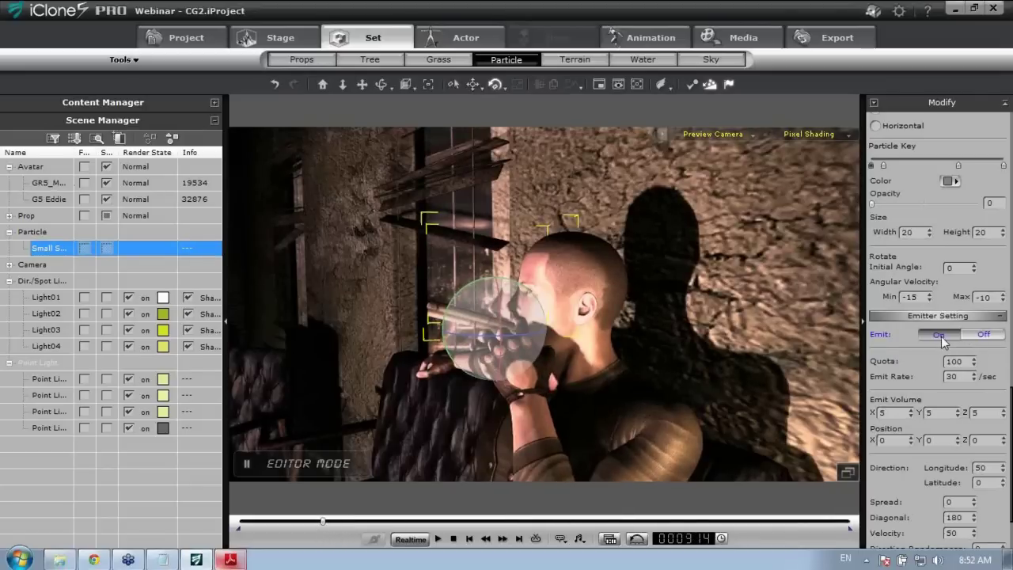
click(438, 539)
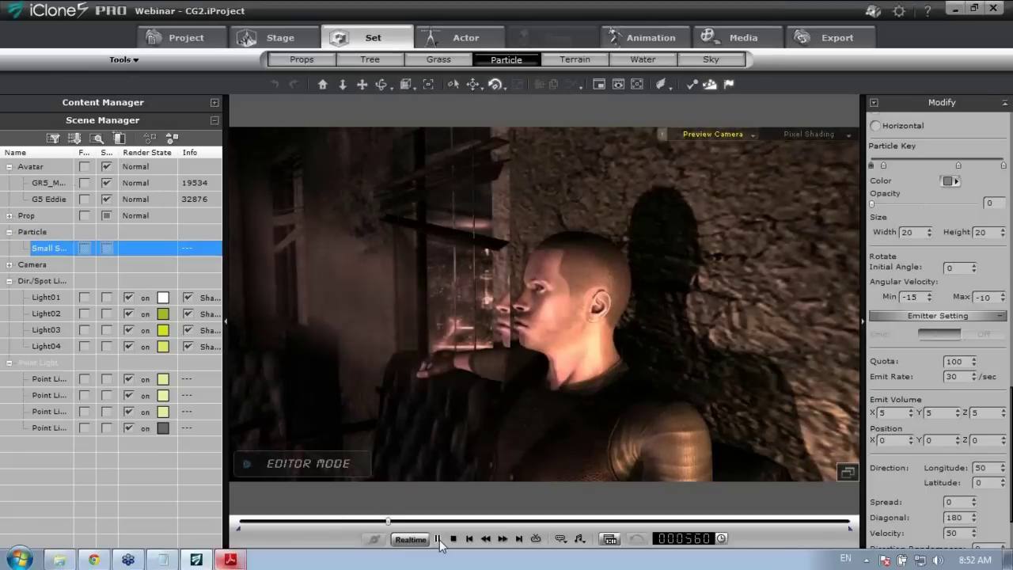
click(437, 539)
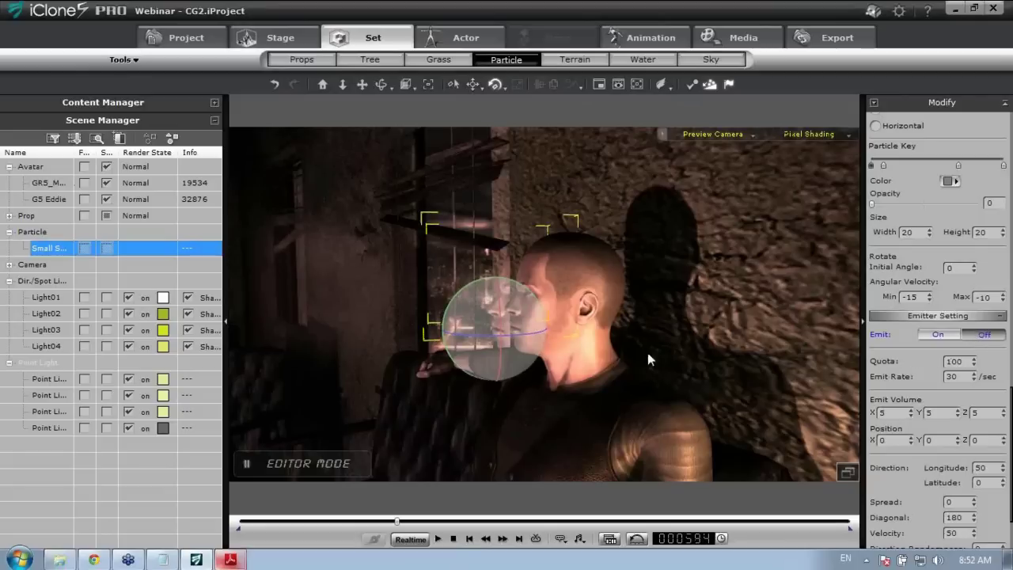
scroll(1010, 399, down, 3)
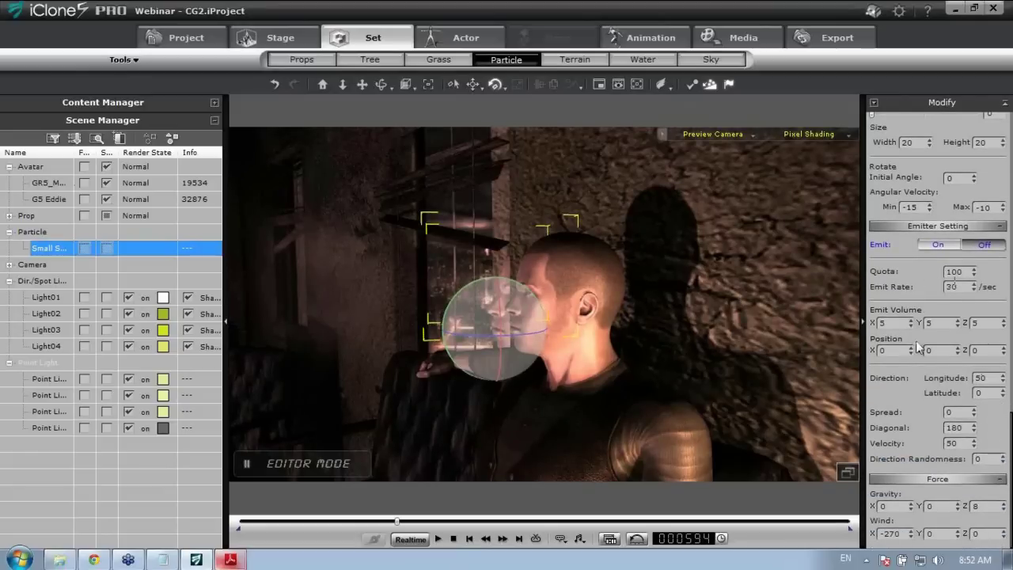
drag(1009, 479, 1009, 500)
drag(1010, 485, 1009, 279)
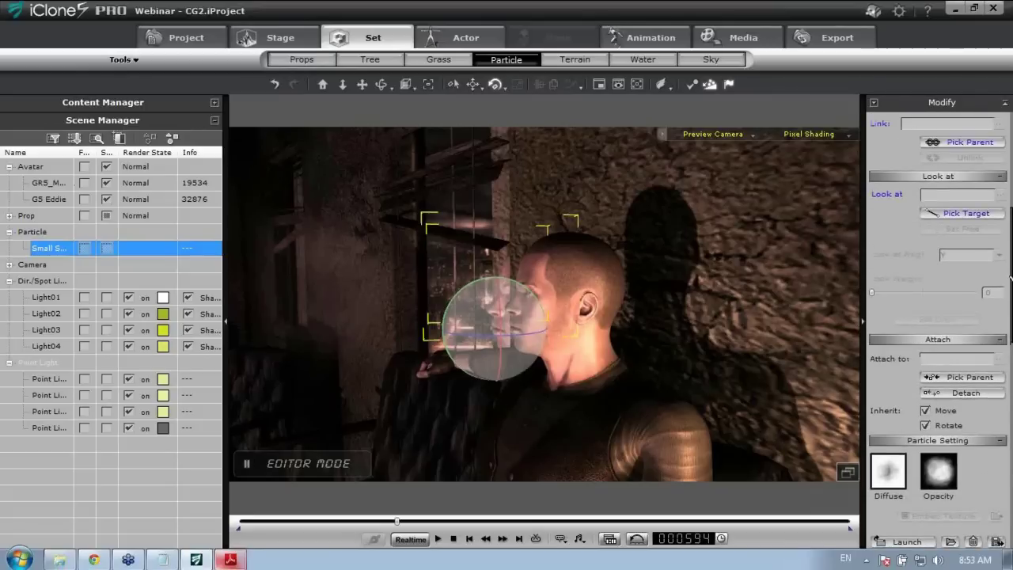
Choose the Preview Camera, select the seated GR5 character and frame him from behind the standing man.
click(742, 132)
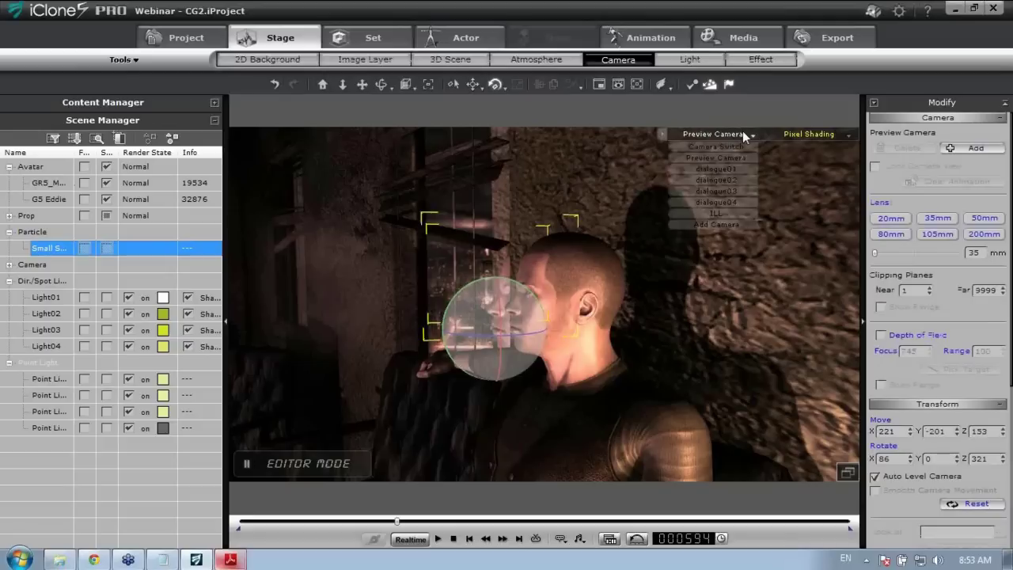
click(713, 158)
click(556, 429)
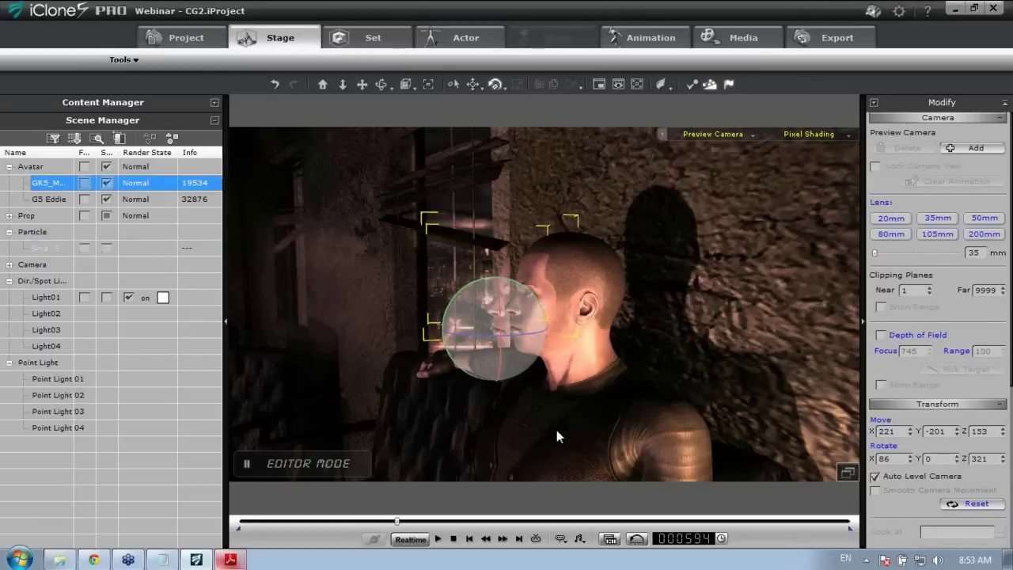
right_drag(658, 428, 510, 330)
scroll(556, 369, up, 3)
right_drag(574, 329, 604, 322)
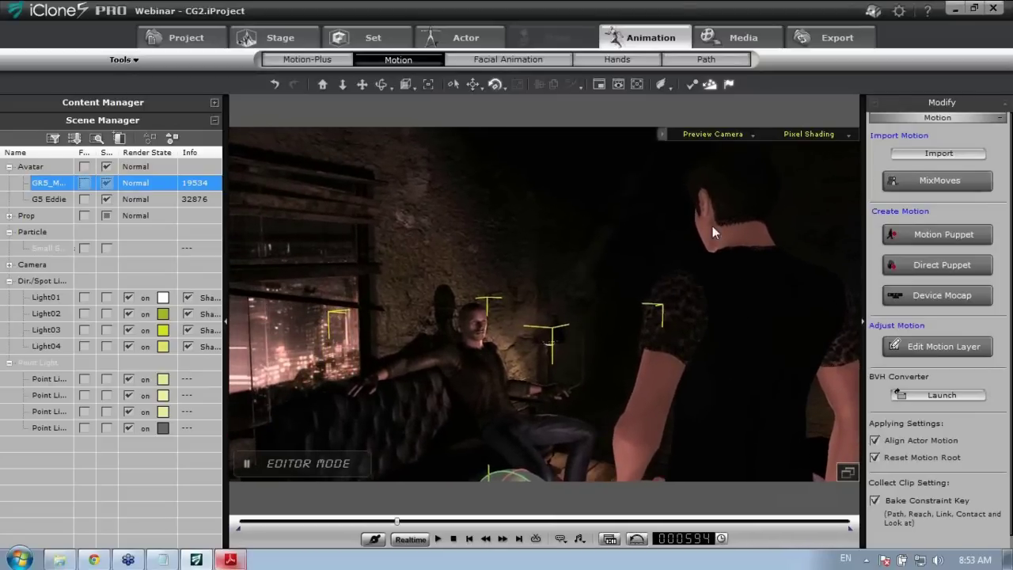
Try the 80 mm and 20 mm lenses on the preview camera, reframing the two characters with each.
click(284, 37)
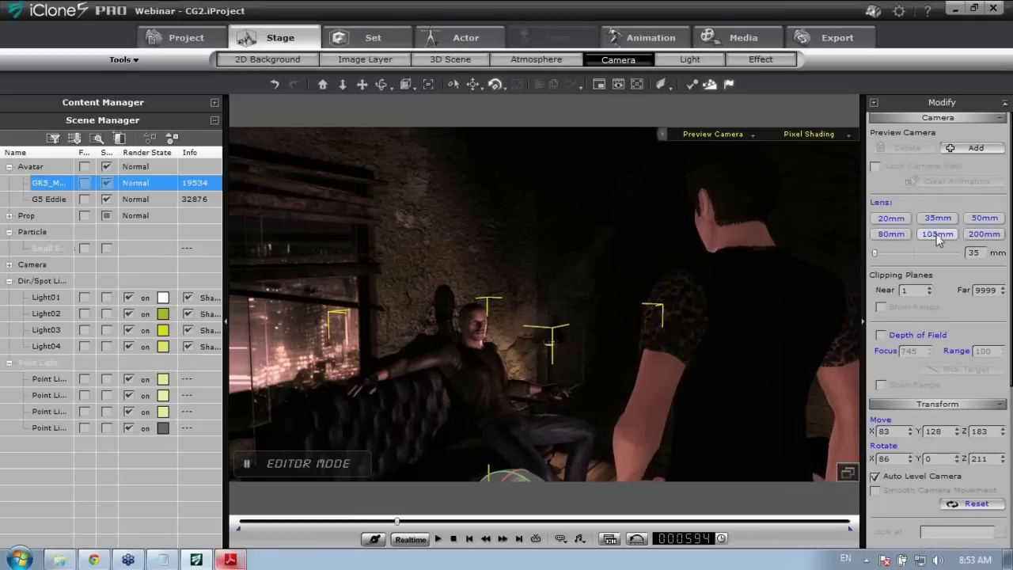
click(903, 236)
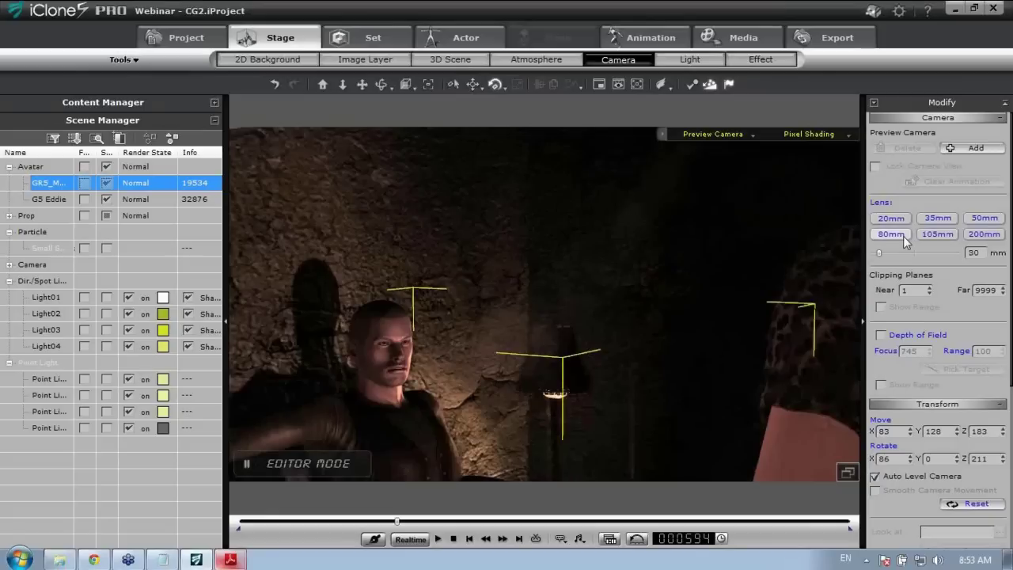
drag(744, 311, 639, 319)
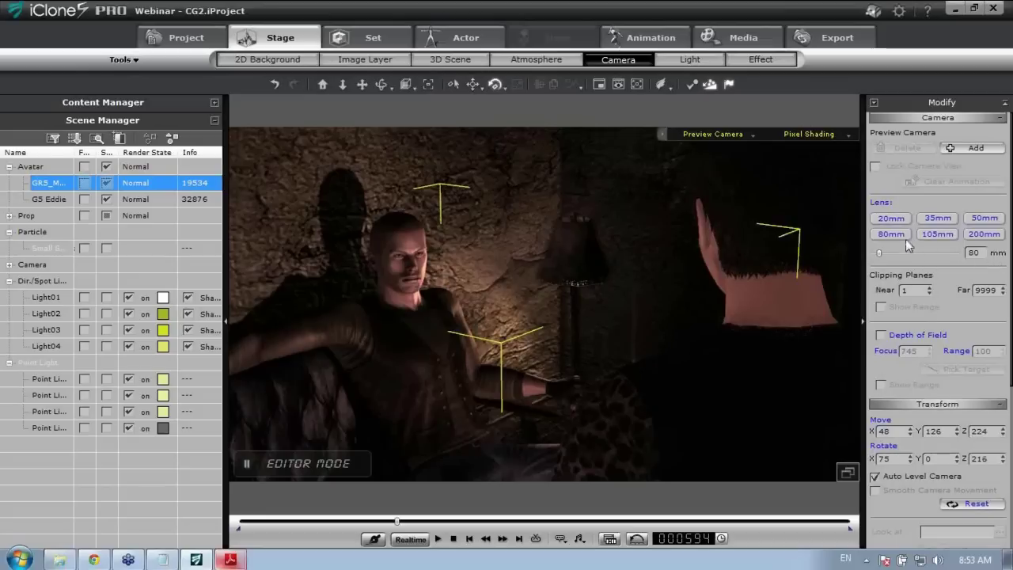
click(890, 219)
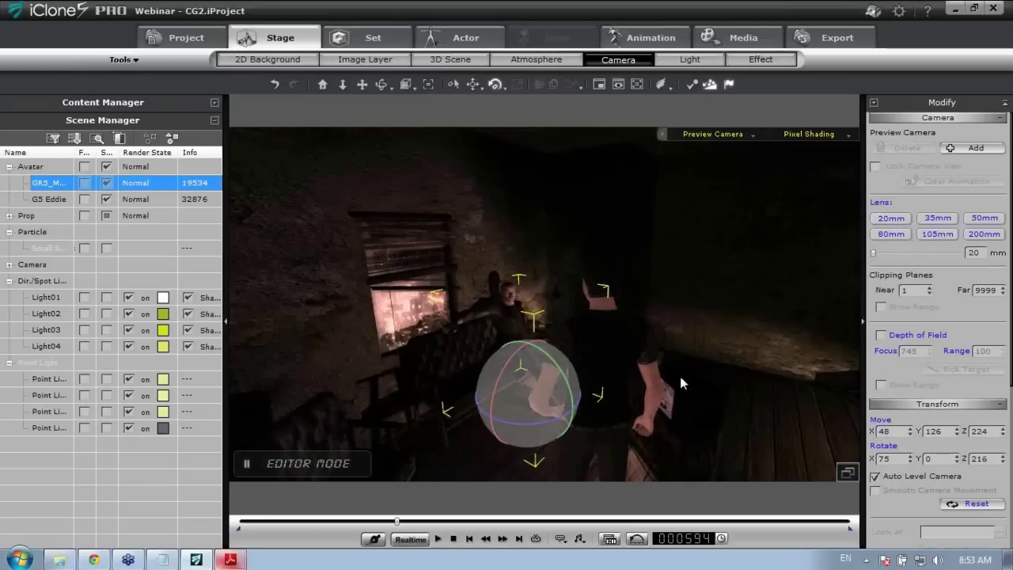
drag(680, 378, 705, 384)
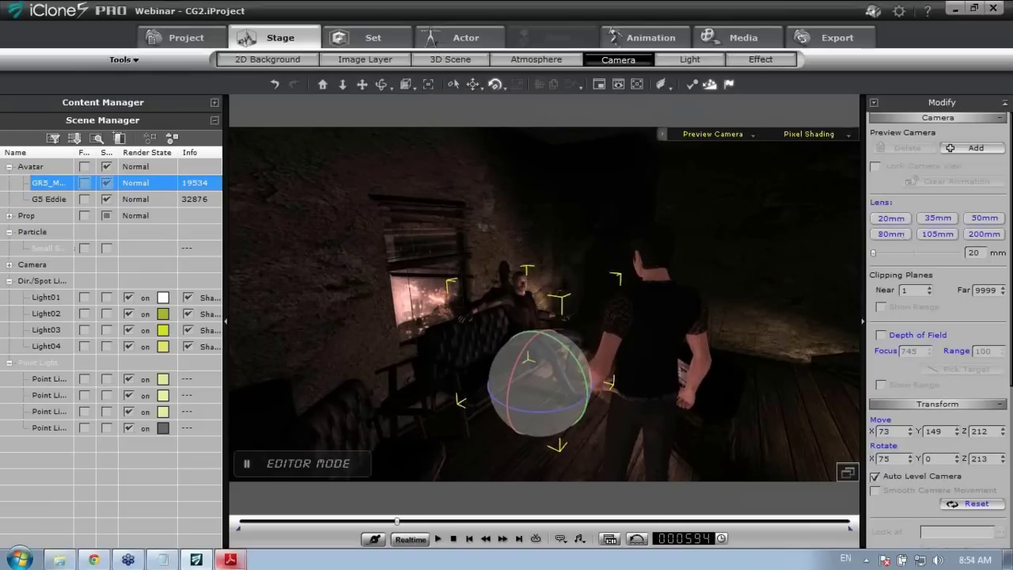
Give the preview camera a 105 mm lens and enable Depth of Field with the seated man as the focus target.
click(937, 234)
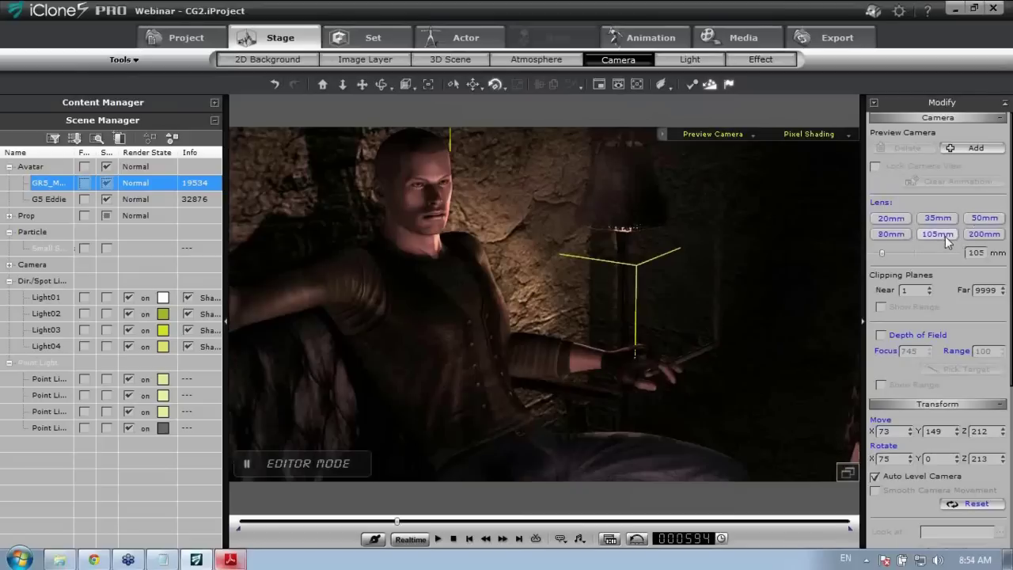
middle_drag(636, 236, 558, 330)
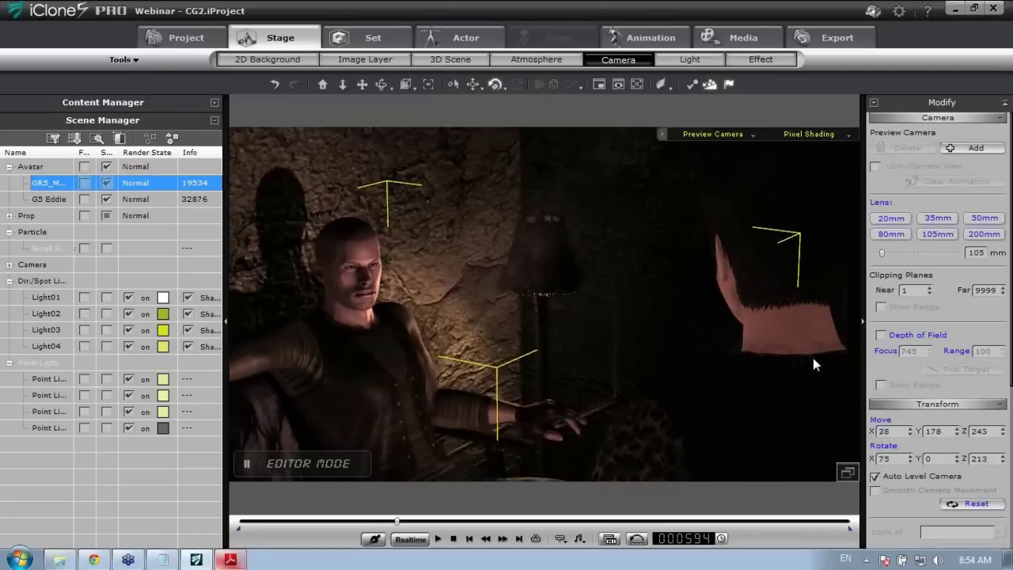
click(882, 335)
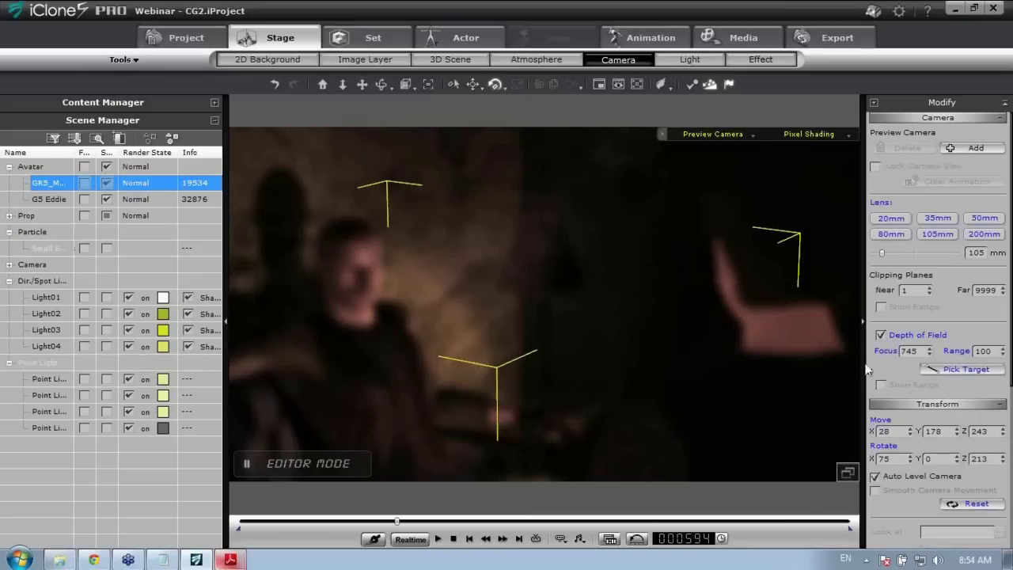
click(925, 369)
click(360, 282)
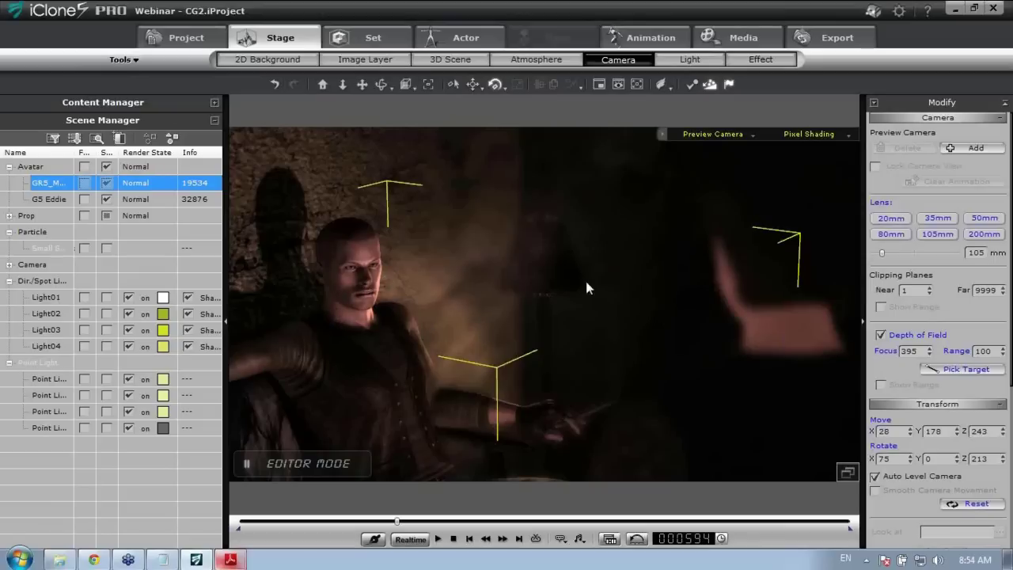
Try a depth of field range of 500 and settle on a range of 200.
click(992, 353)
text(500)
key(Return)
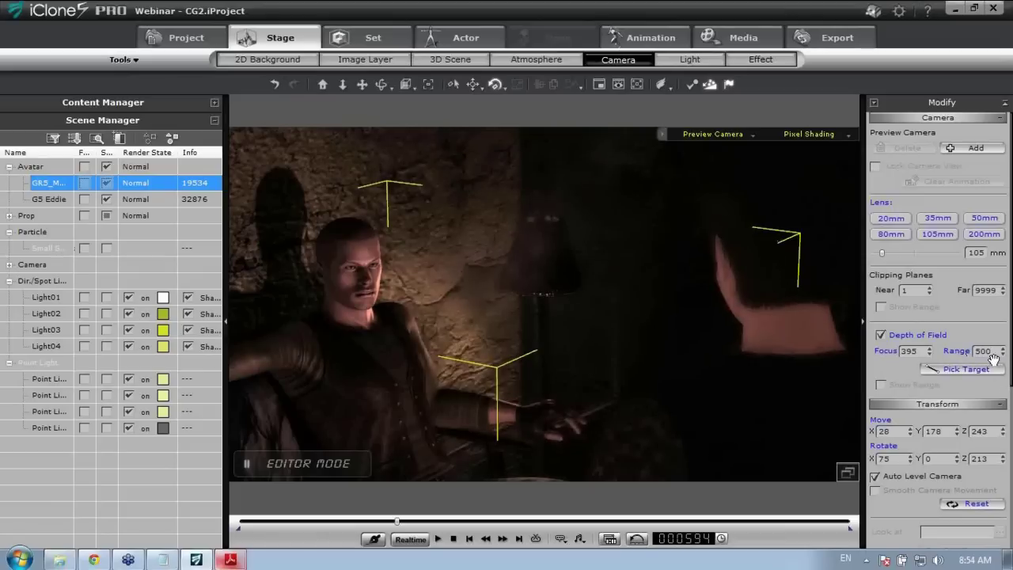
click(981, 353)
text(200)
key(Return)
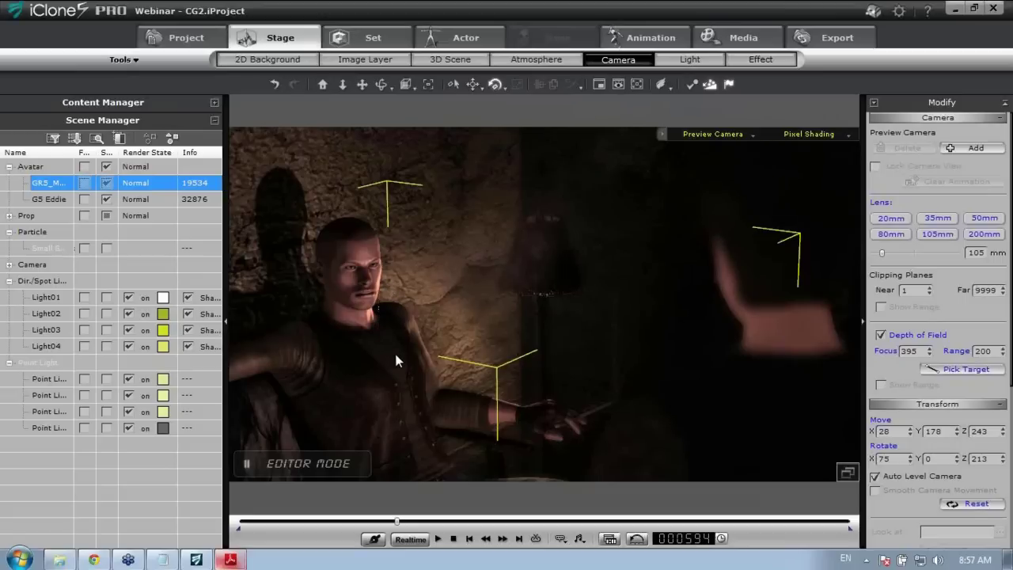
Turn off Depth of Field and select the DR_TV_01_Clean prop together with its screen.
middle_drag(394, 350, 227, 279)
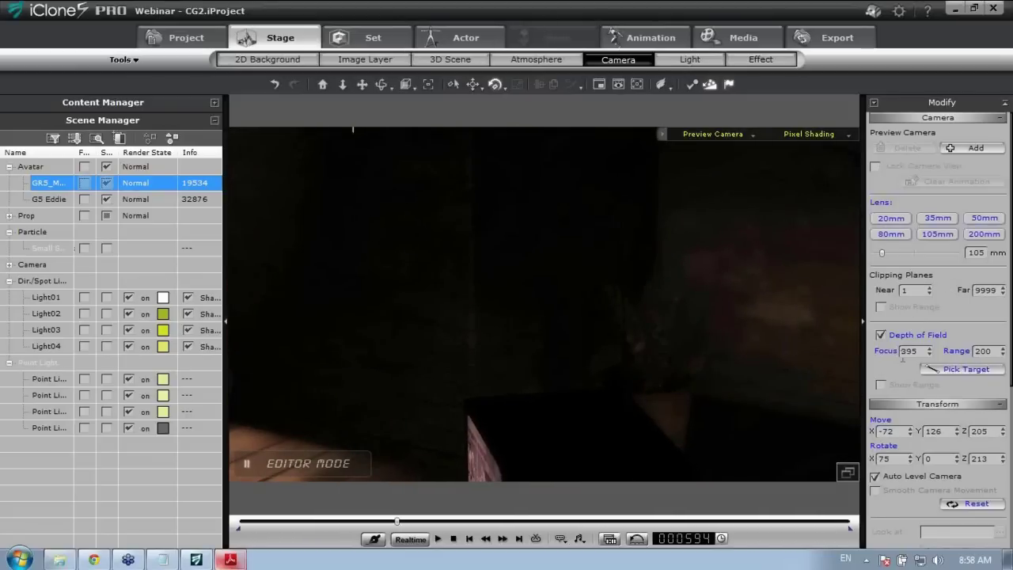
click(880, 335)
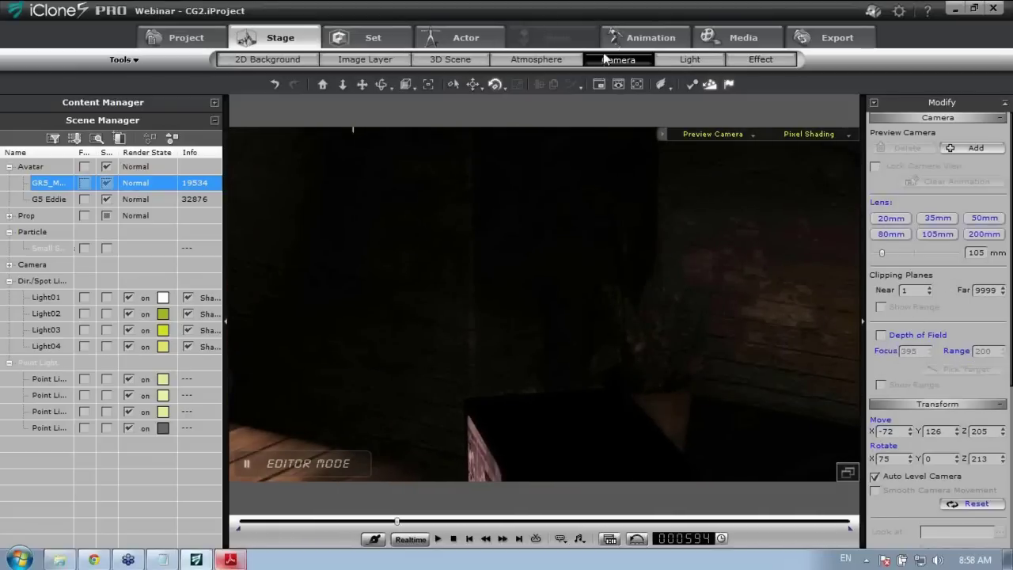
middle_drag(759, 393, 704, 301)
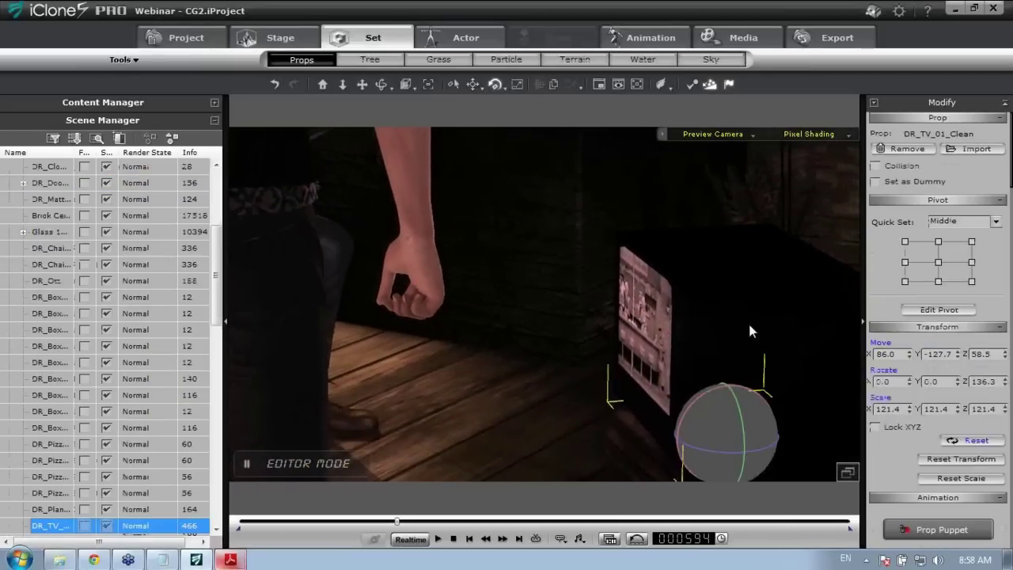
click(649, 315)
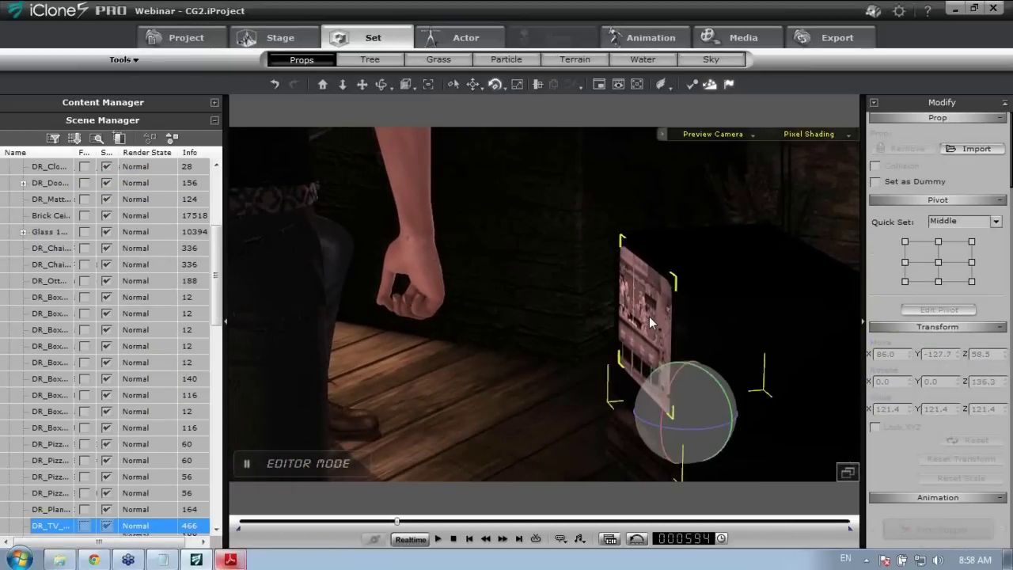
right_drag(701, 334, 760, 308)
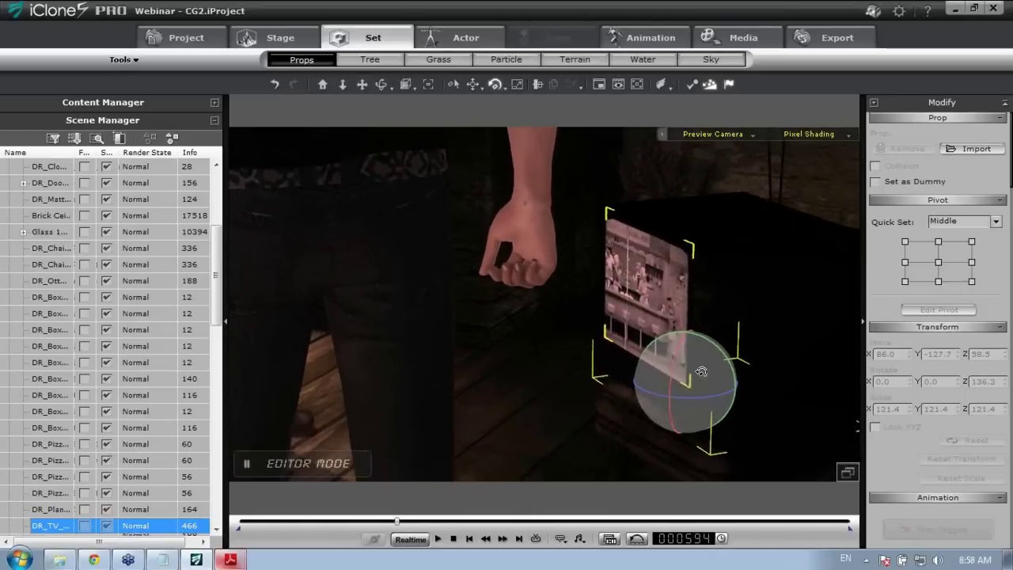
Rotate the television and its screen to about 132.1 degrees around Z and lower them to about Z 58.0.
mouse_move(704, 395)
mouse_down()
mouse_move(735, 395)
mouse_move(691, 405)
mouse_move(701, 391)
mouse_up()
key(w)
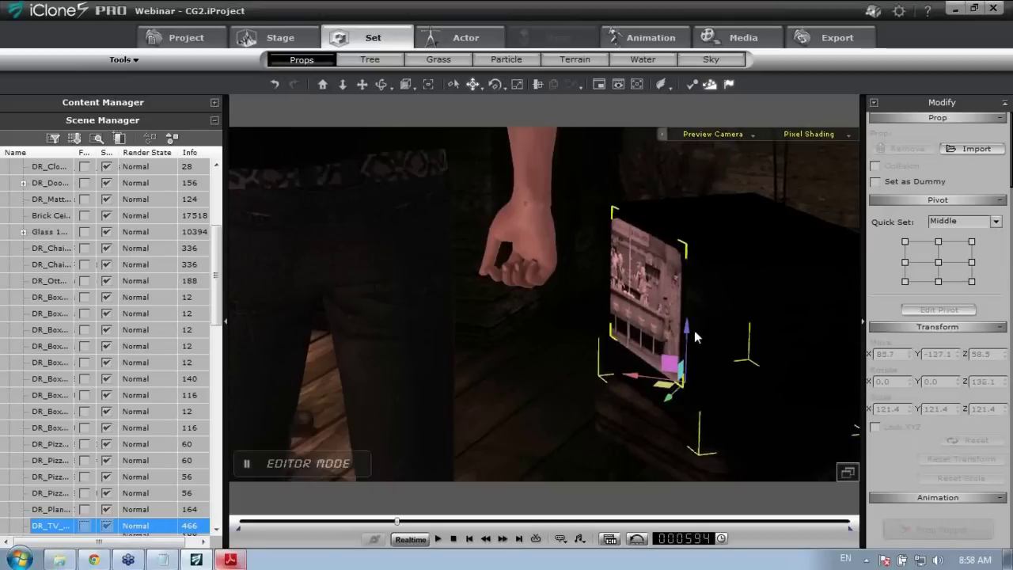
mouse_move(688, 327)
mouse_down()
mouse_move(714, 264)
mouse_move(698, 333)
mouse_up()
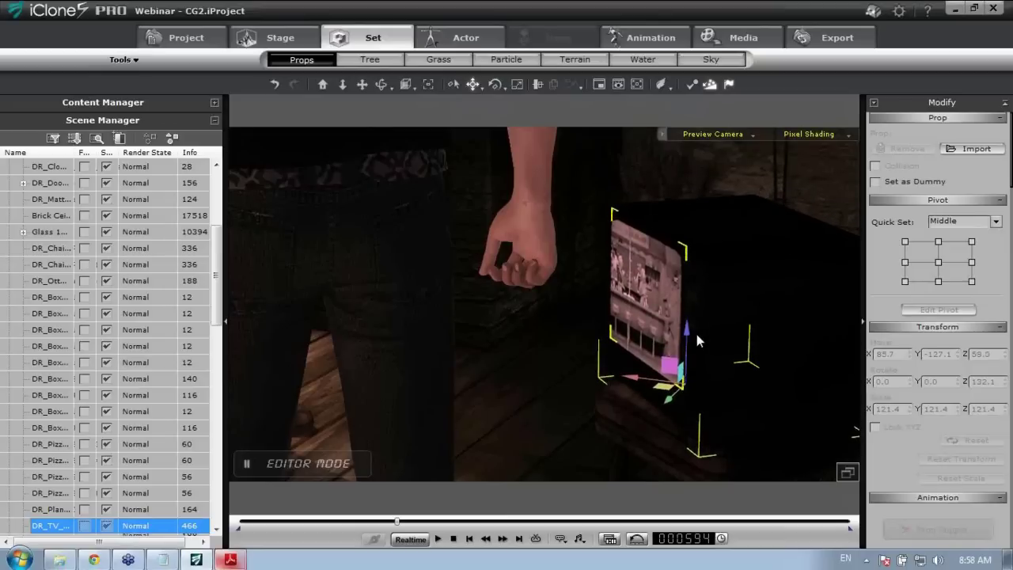
Scale the television and its screen down uniformly to about 101.3.
key(r)
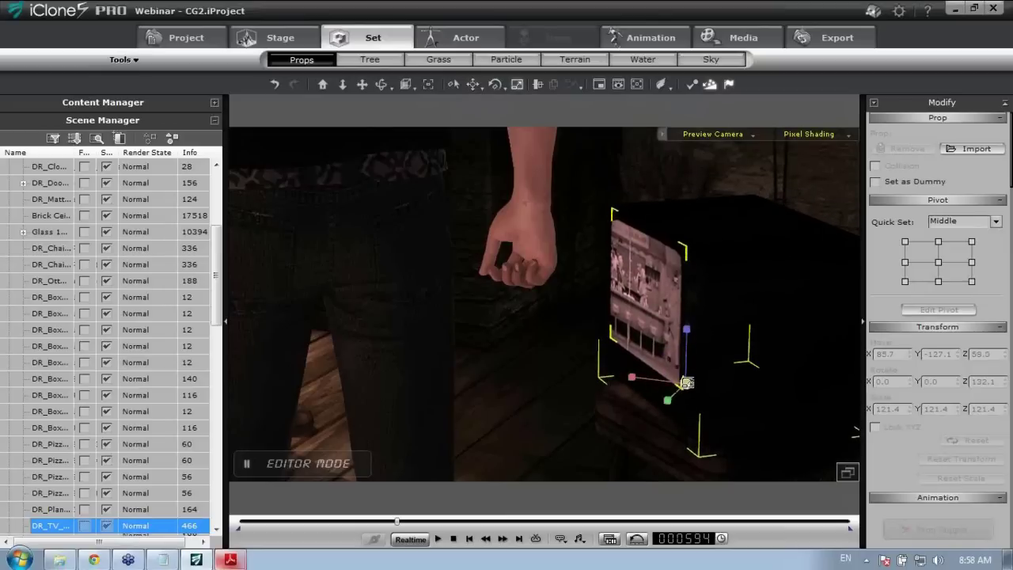
drag(685, 384, 720, 409)
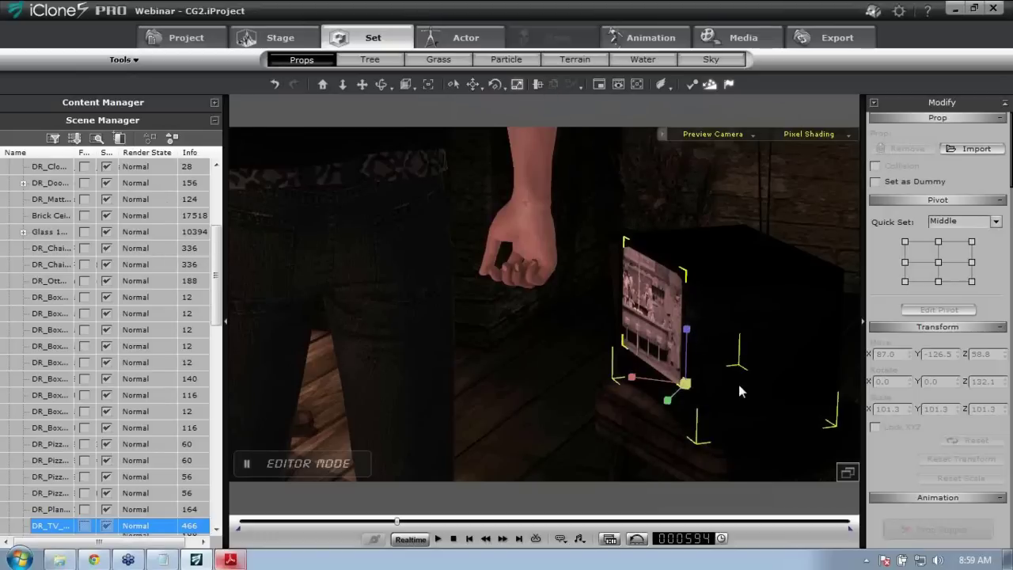
middle_drag(738, 385, 676, 371)
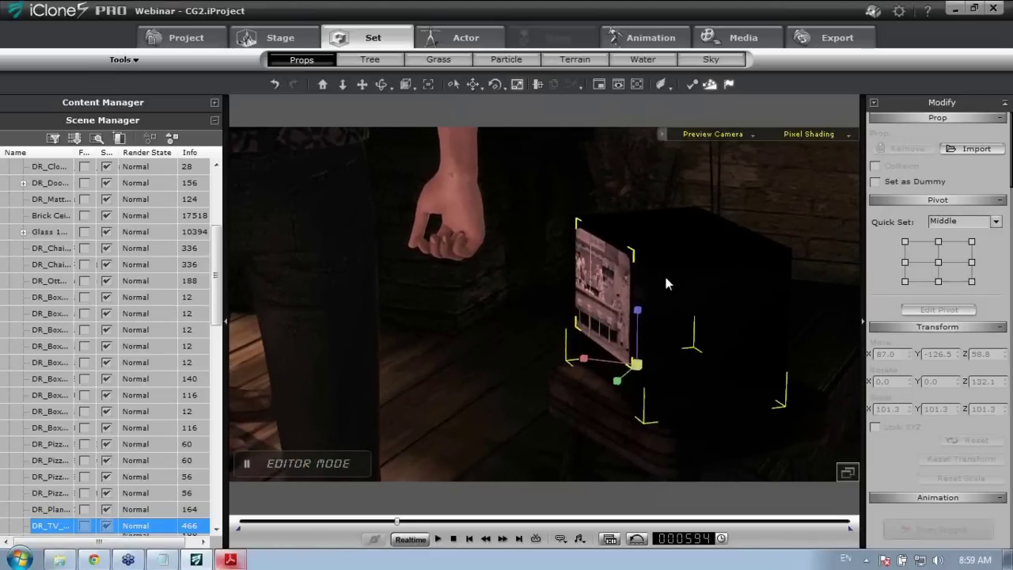
scroll(666, 283, down, 5)
scroll(651, 418, up, 5)
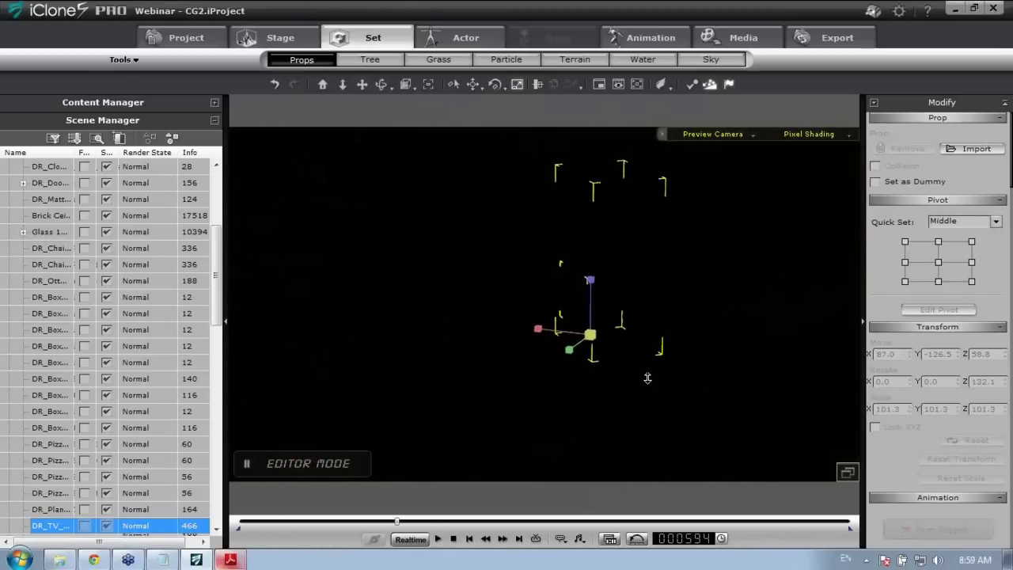
Examine the television and its screen on the stool from several angles and distances.
scroll(650, 287, up, 2)
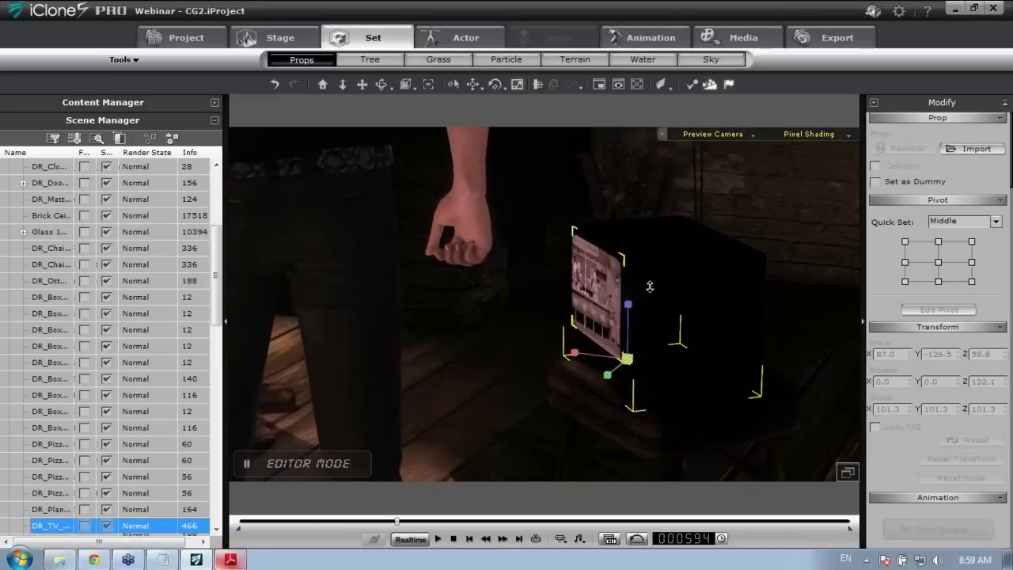
right_drag(663, 344, 704, 347)
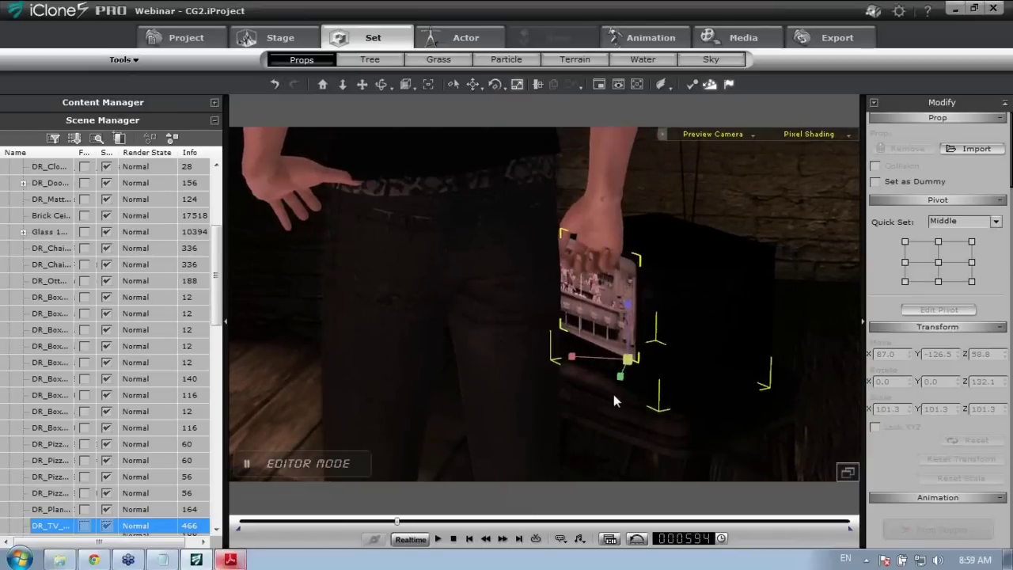
right_drag(613, 394, 688, 348)
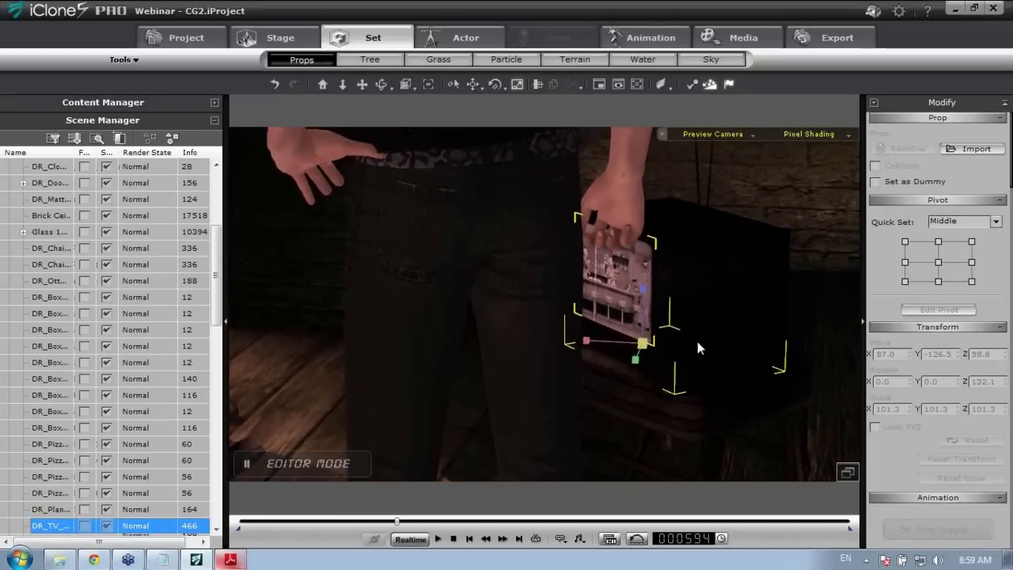
right_drag(750, 325, 679, 333)
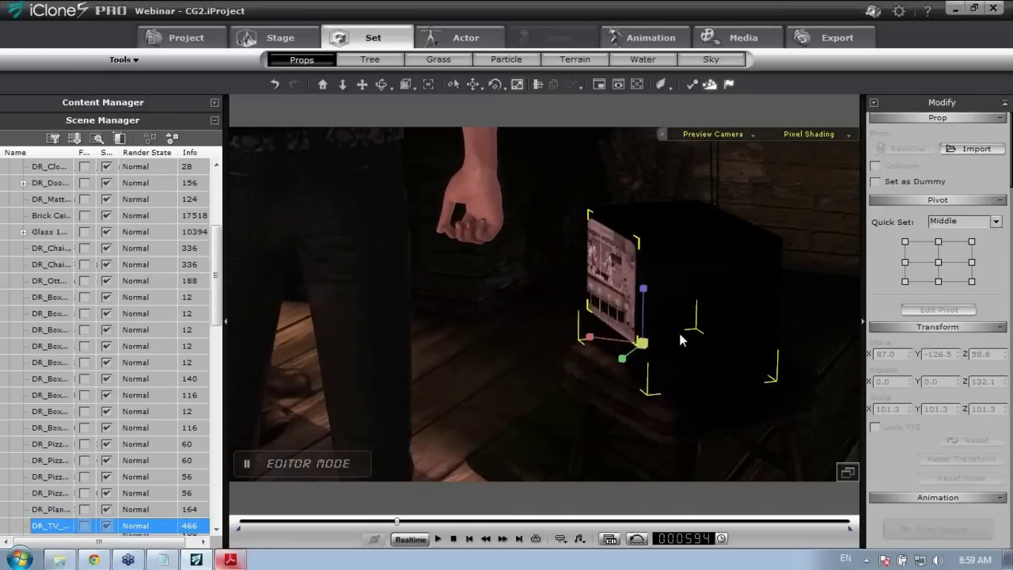
scroll(717, 397, up, 5)
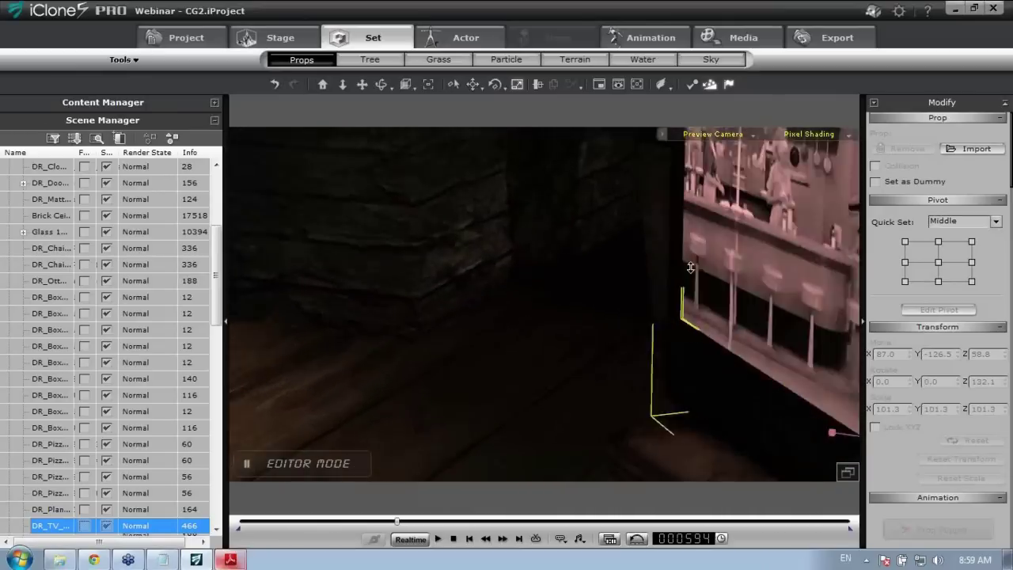
right_drag(717, 396, 709, 372)
scroll(709, 373, down, 5)
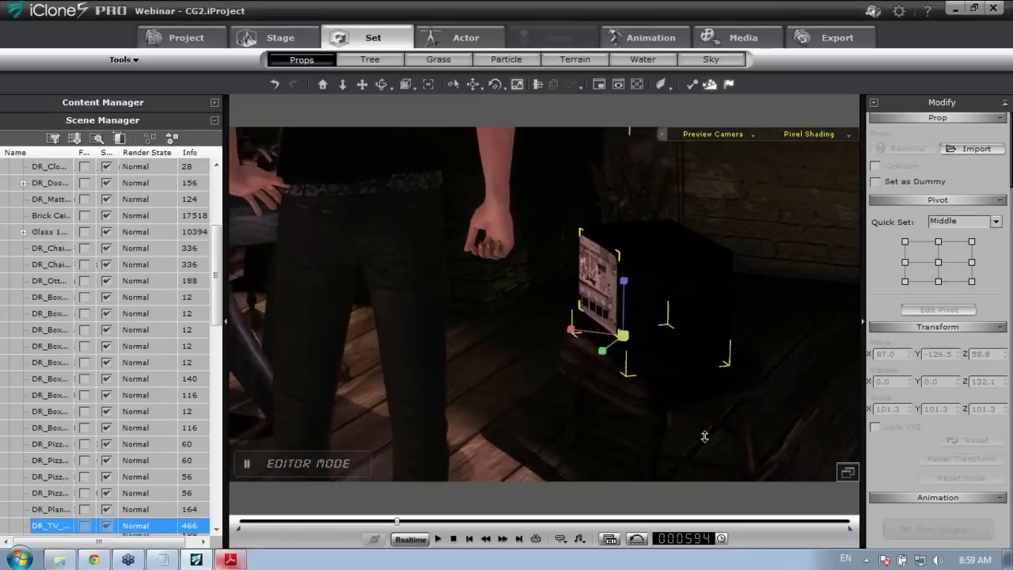
right_drag(695, 408, 552, 322)
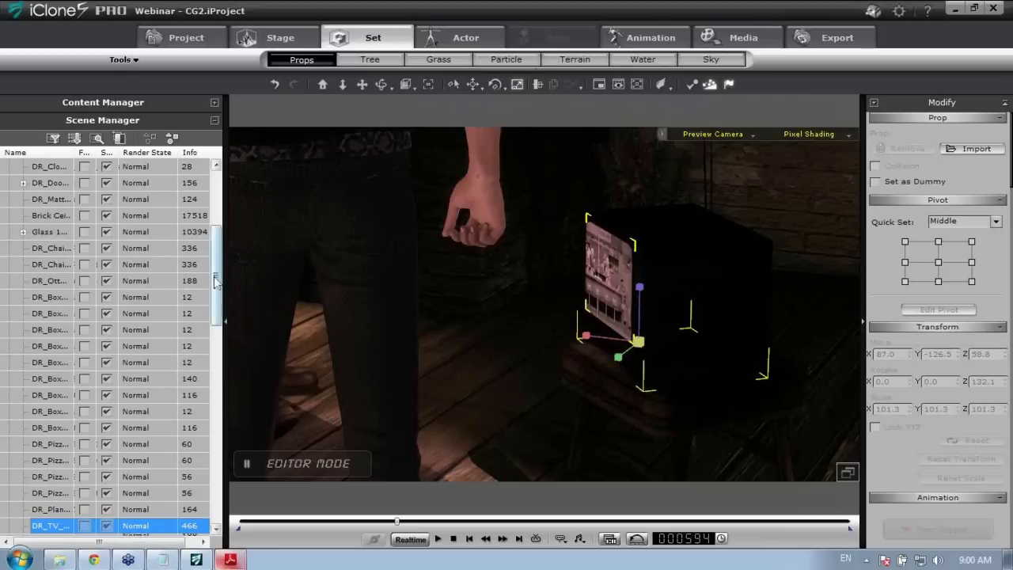
Collapse the Prop list, select Light01 and Light02 in turn, and focus the view on Light02 to inspect its placement.
scroll(154, 204, up, 4)
click(9, 216)
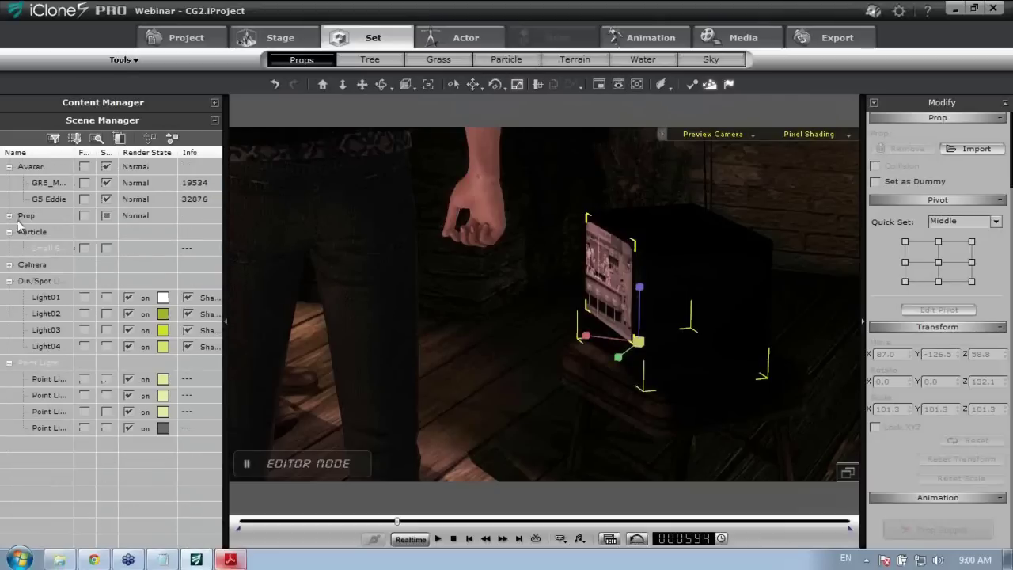
click(47, 299)
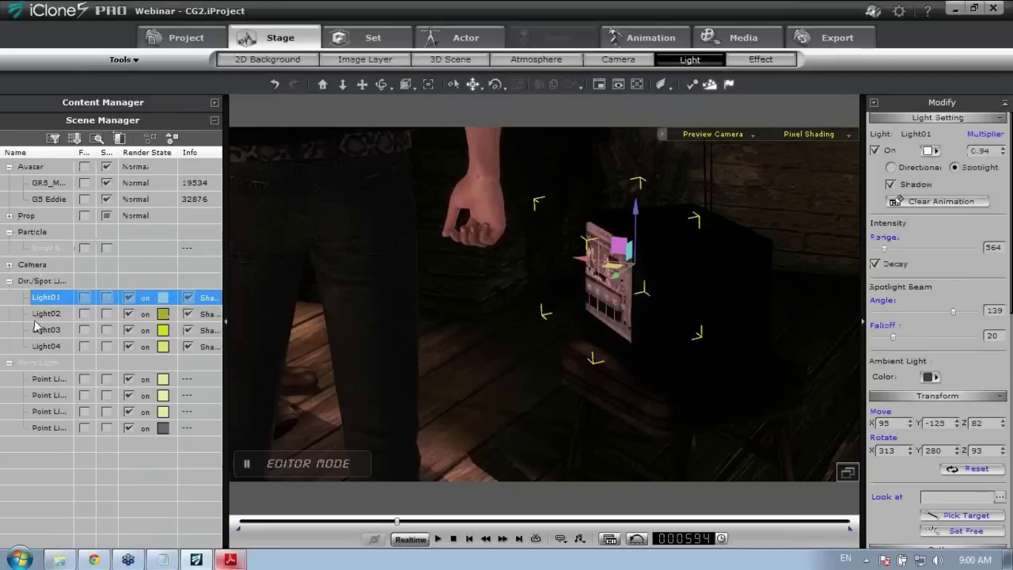
click(52, 315)
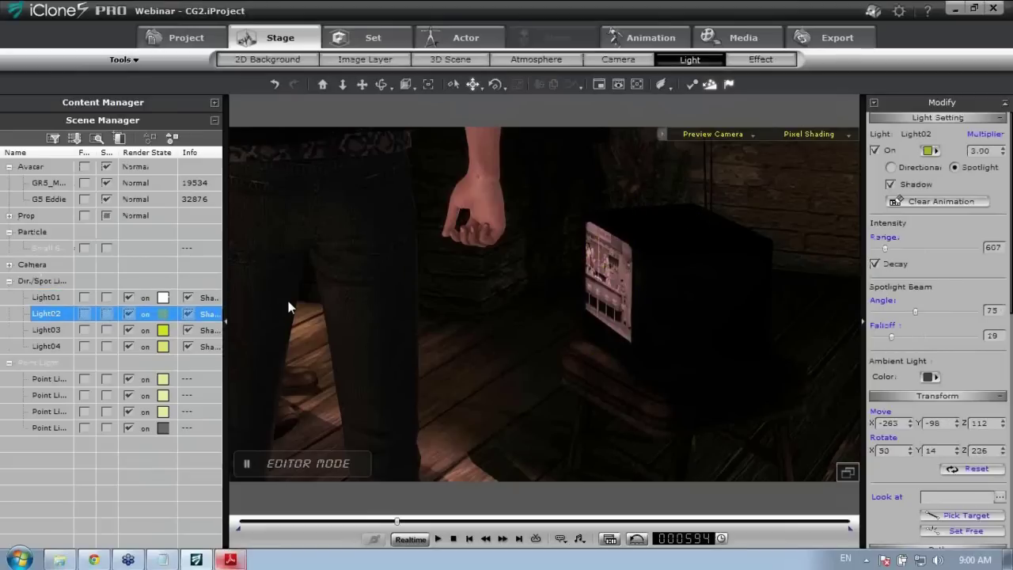
key(z)
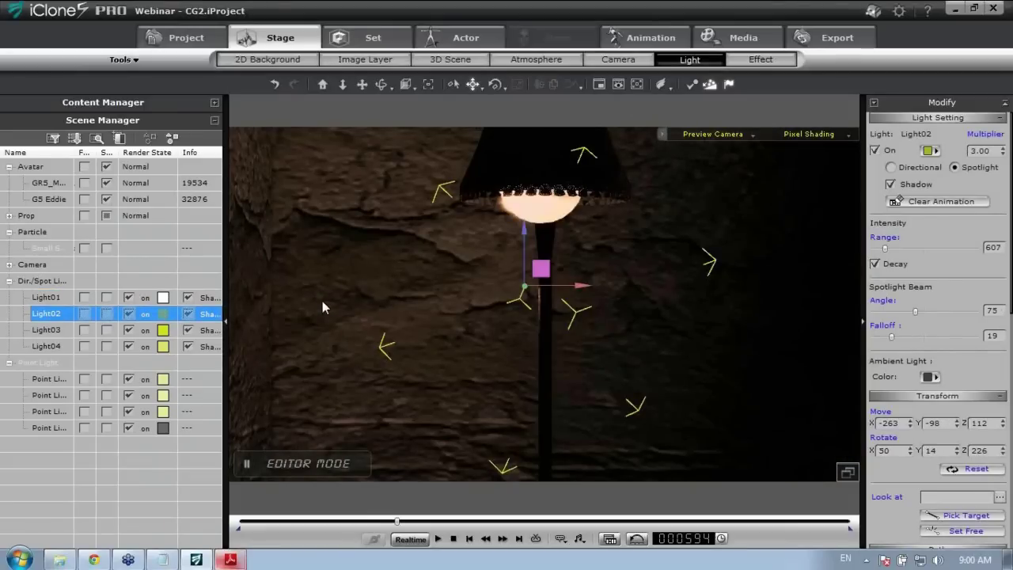
drag(318, 245, 210, 336)
drag(316, 314, 251, 339)
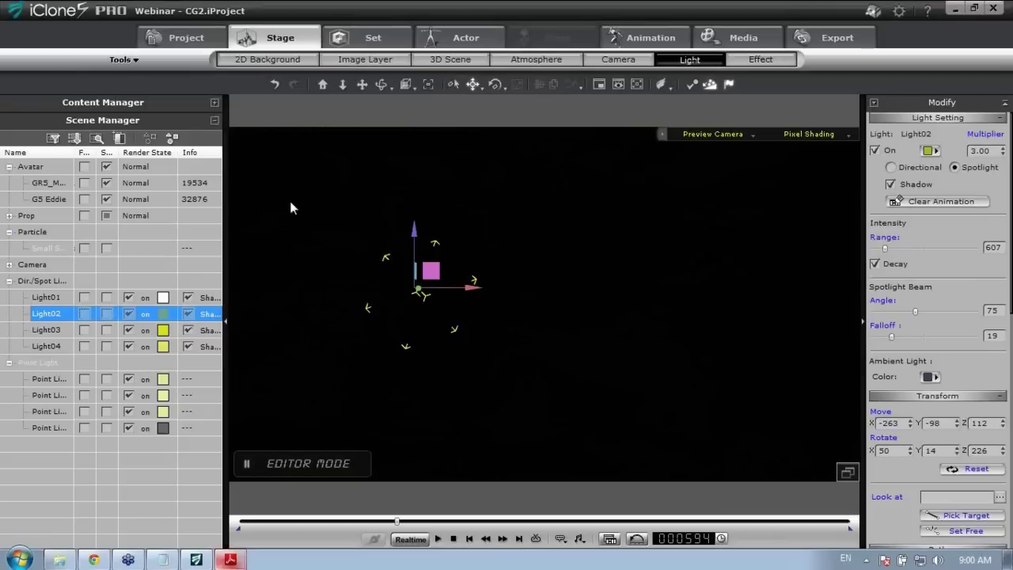
Expand the Prop list, select DR_Sofa_Purple and view the seated character on the sofa from the front.
click(9, 215)
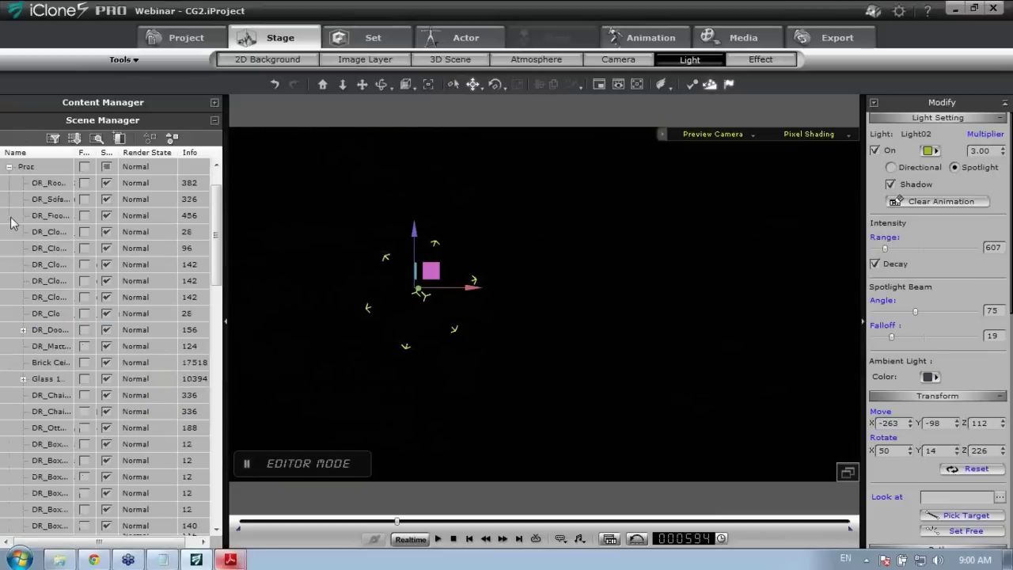
click(56, 199)
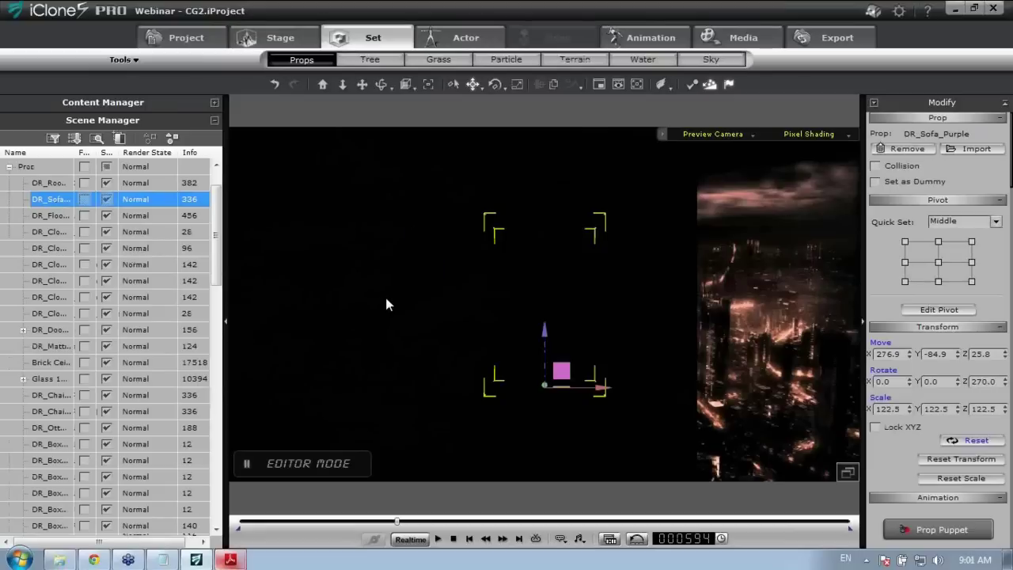
right_drag(509, 300, 606, 311)
right_drag(652, 285, 572, 278)
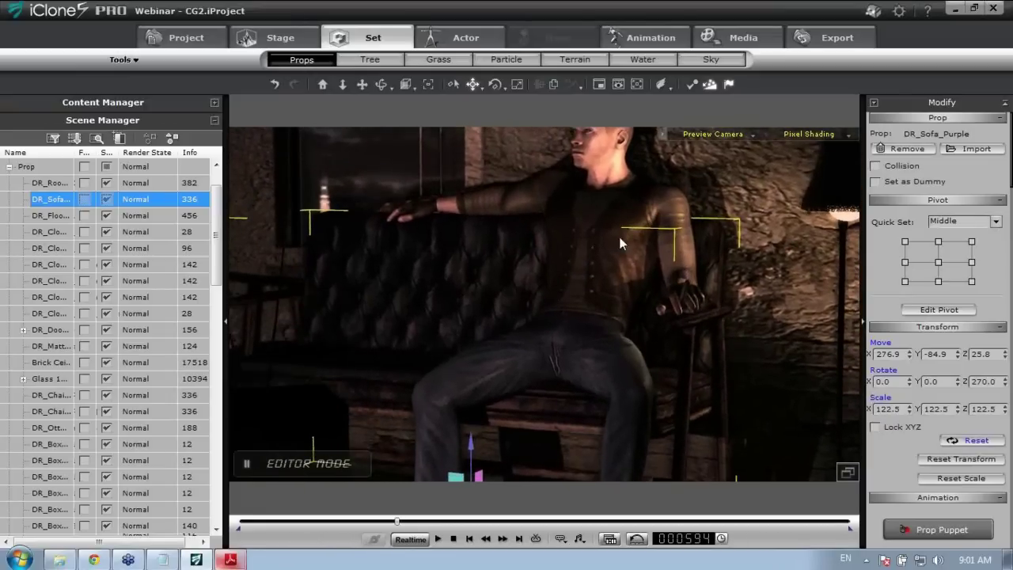
Select DR_Floor_Lamp, focus the view on it from the front and move the playhead to frame 2300.
click(838, 182)
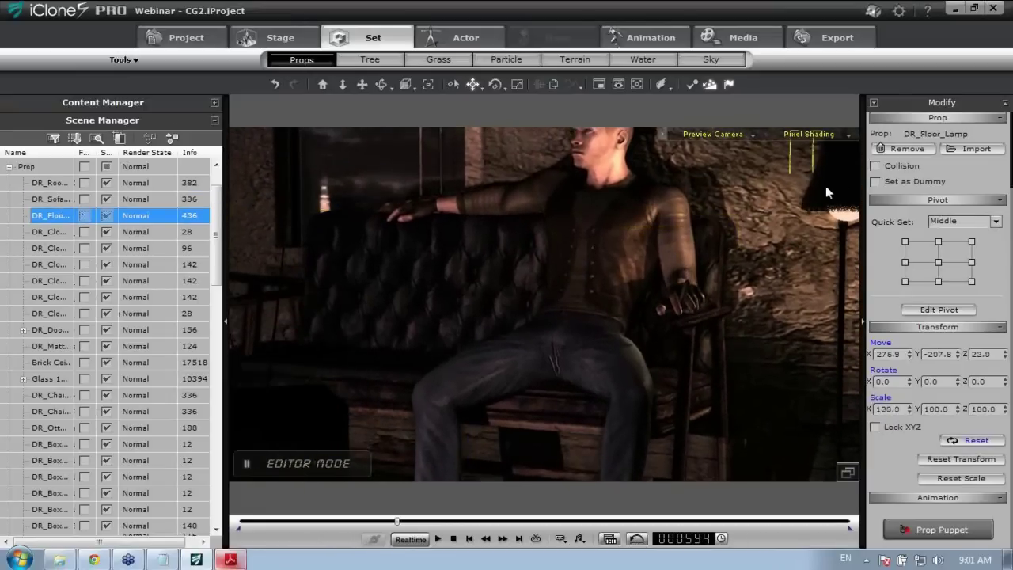
key(z)
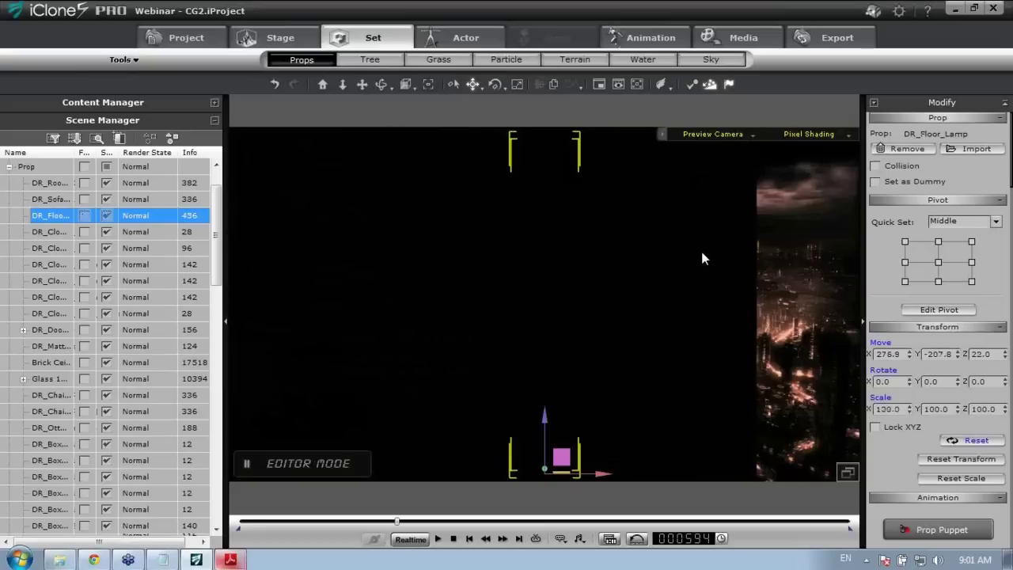
right_drag(509, 298, 650, 302)
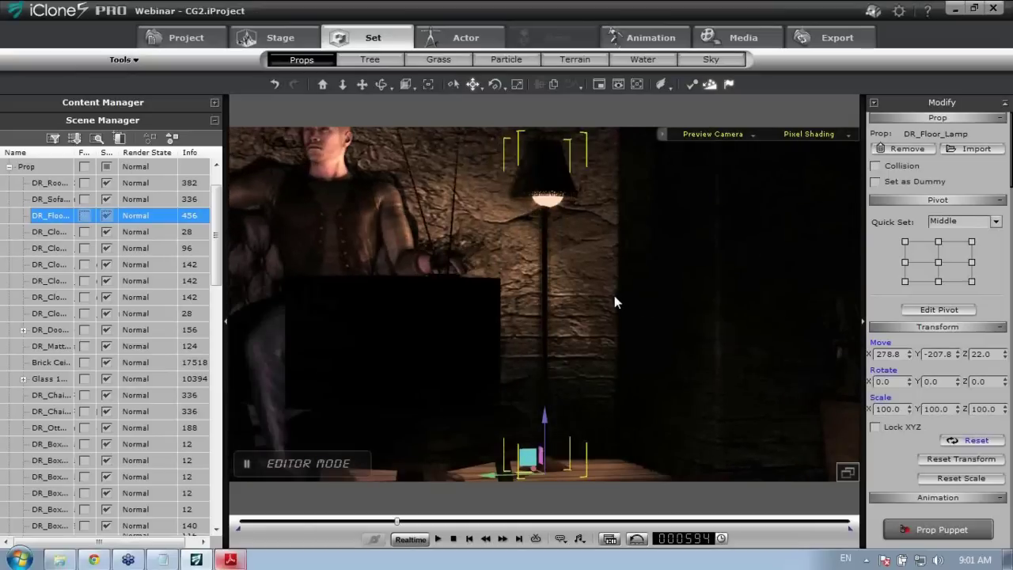
middle_drag(616, 297, 549, 325)
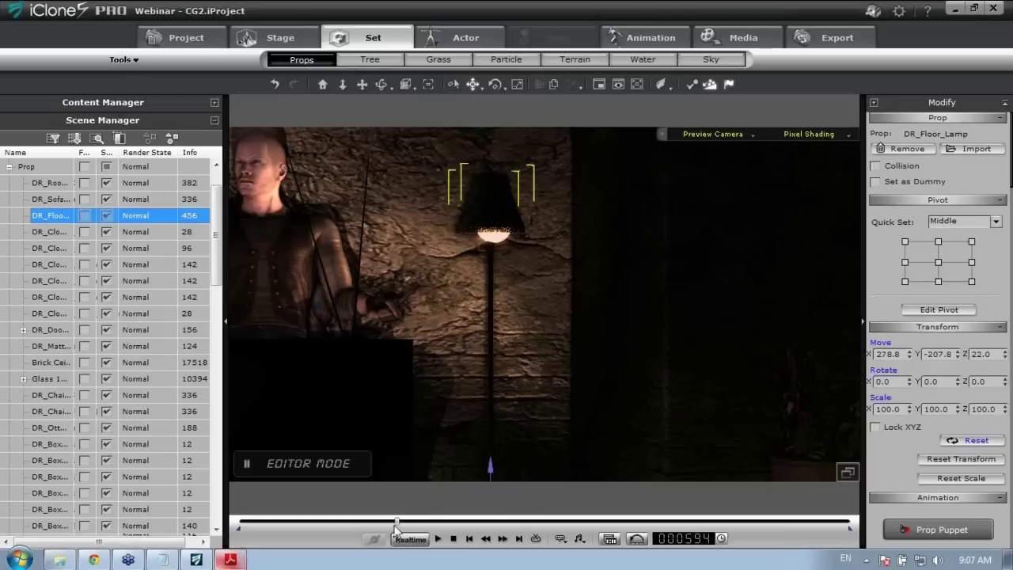
click(636, 521)
click(843, 521)
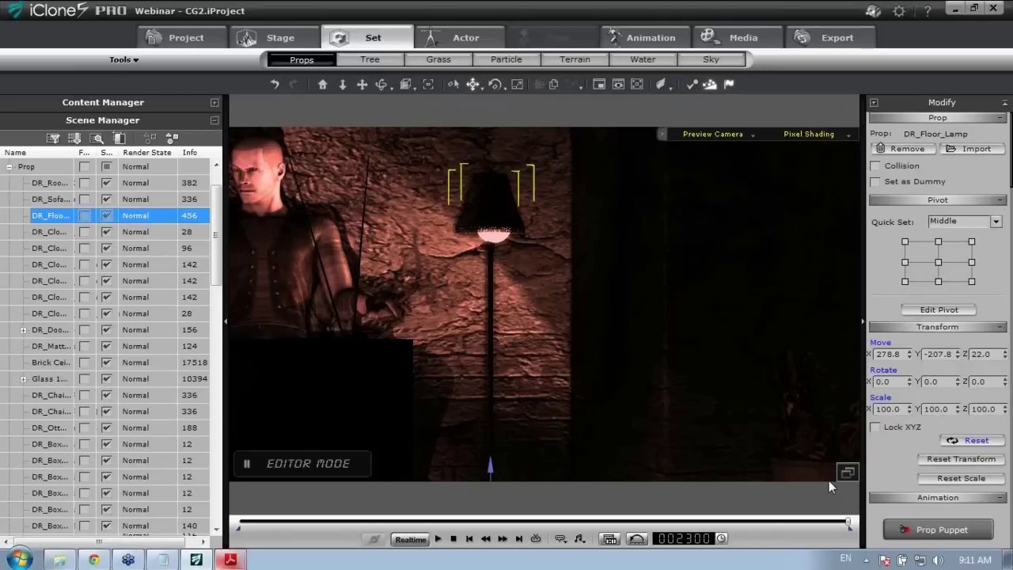
Switch to Chrome, load reallusion.com and open the iClone product page.
click(93, 559)
click(324, 32)
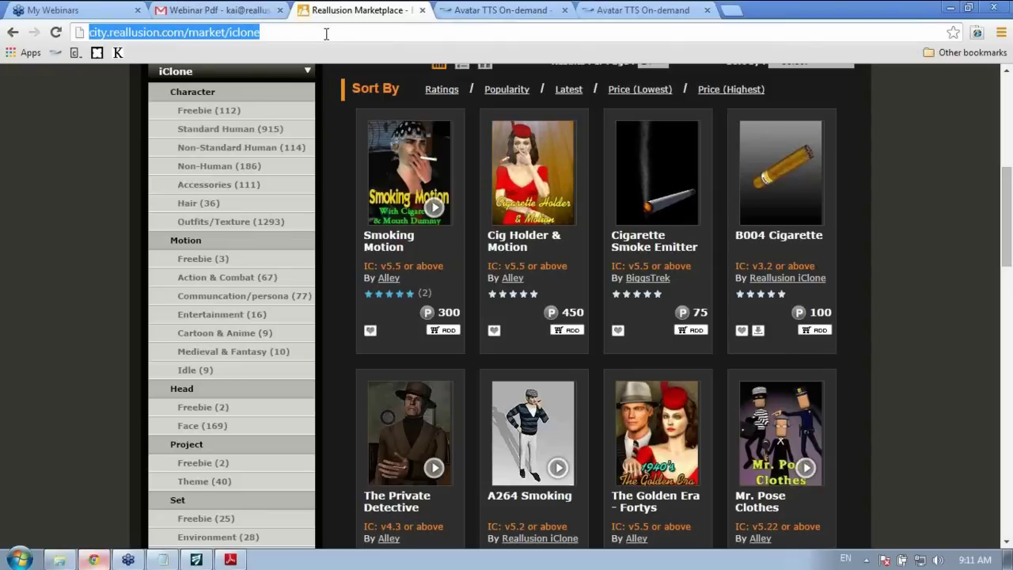
text(rea)
key(Return)
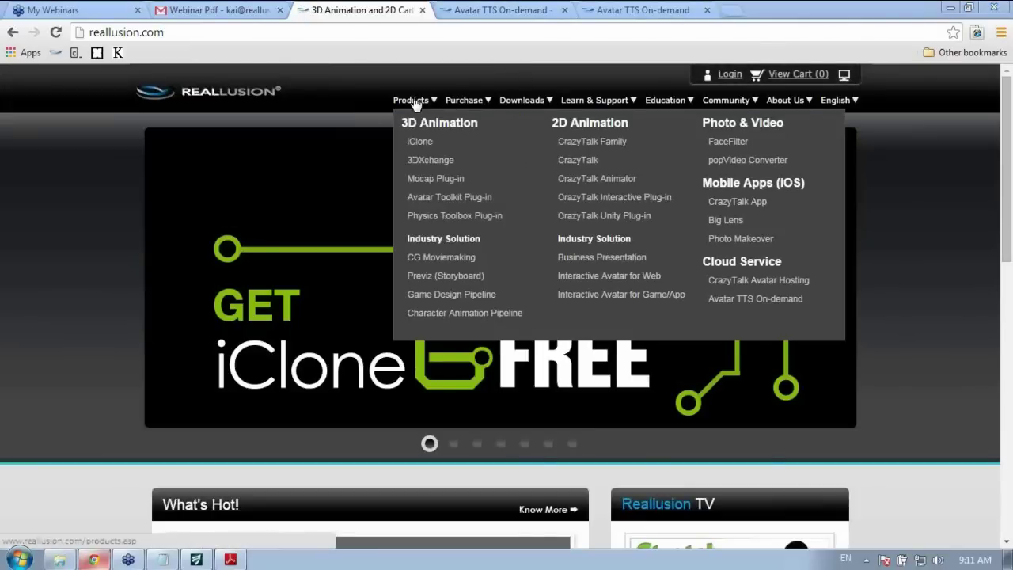
click(428, 143)
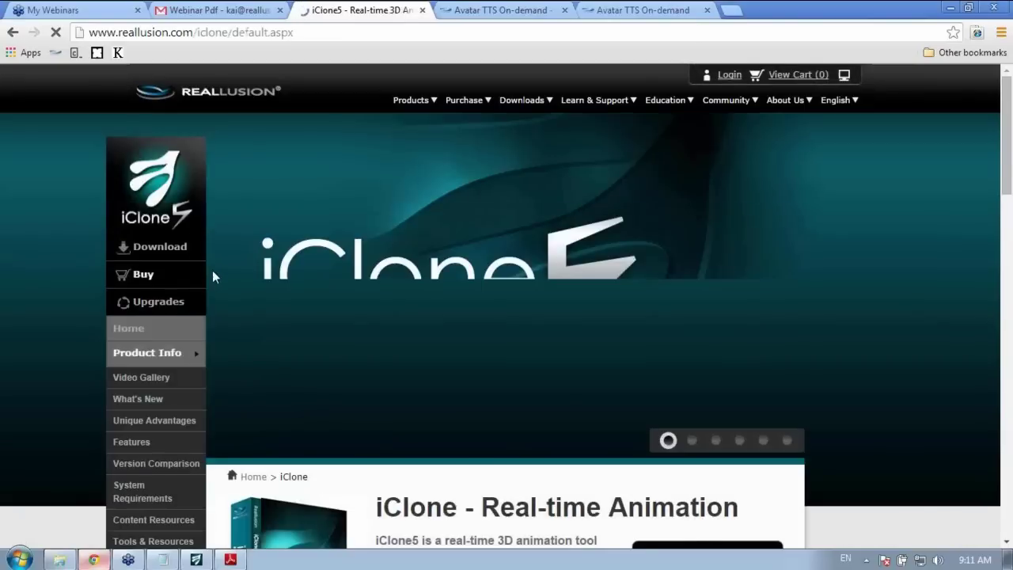
Open the Training Resources home page from the iClone product page.
scroll(249, 282, down, 3)
scroll(309, 228, down, 2)
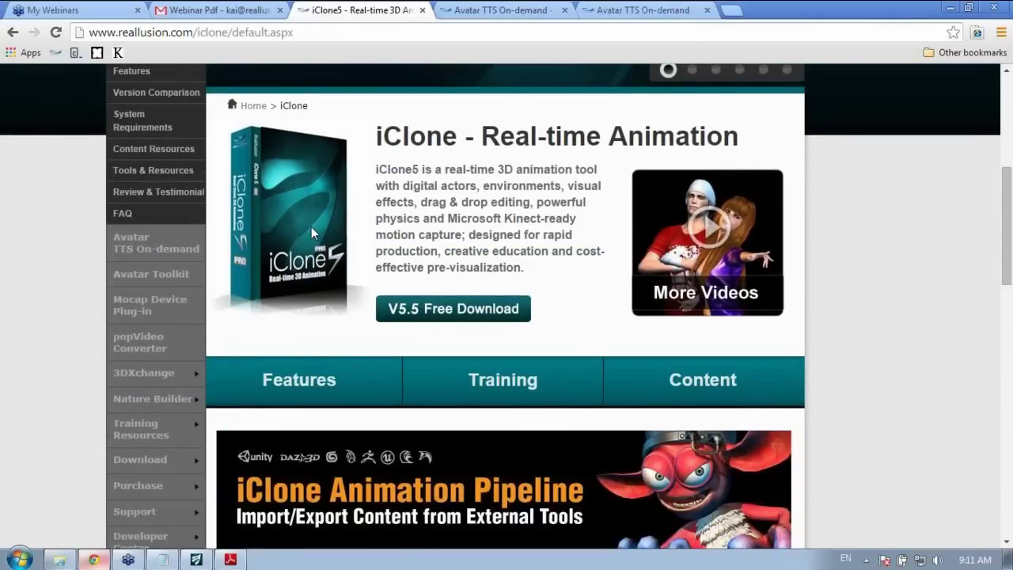
scroll(310, 226, up, 1)
scroll(313, 230, down, 1)
scroll(313, 230, down, 1)
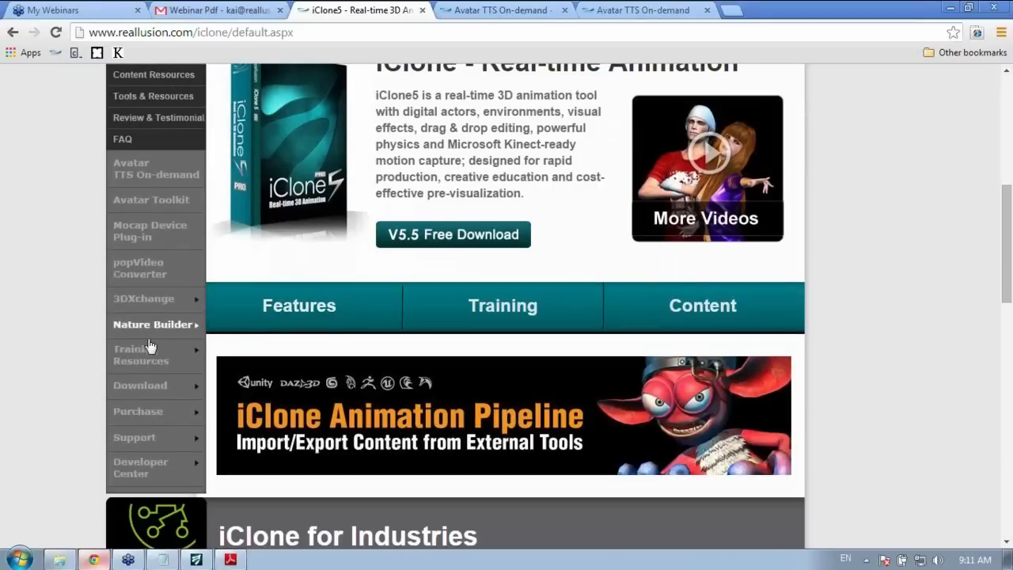
mouse_move(150, 360)
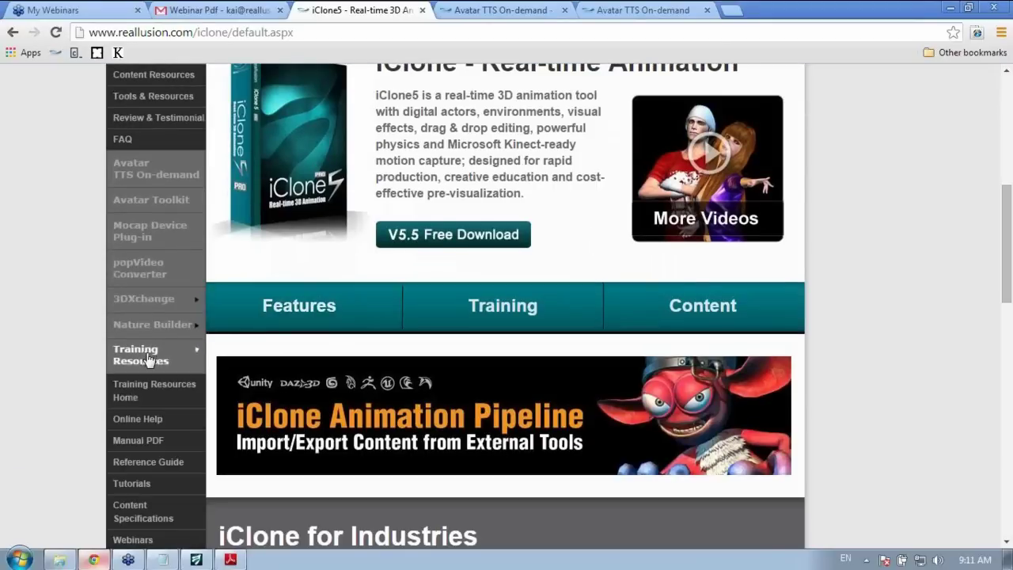
click(132, 392)
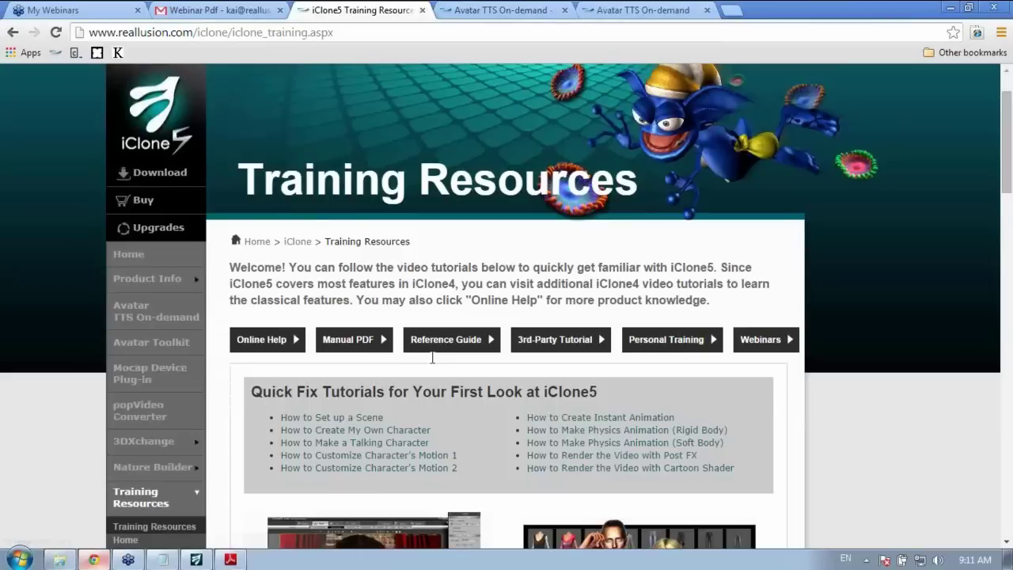
Look through the tutorial categories on the Training Resources page, from the quick fix tutorials to Render & Output.
scroll(457, 339, down, 2)
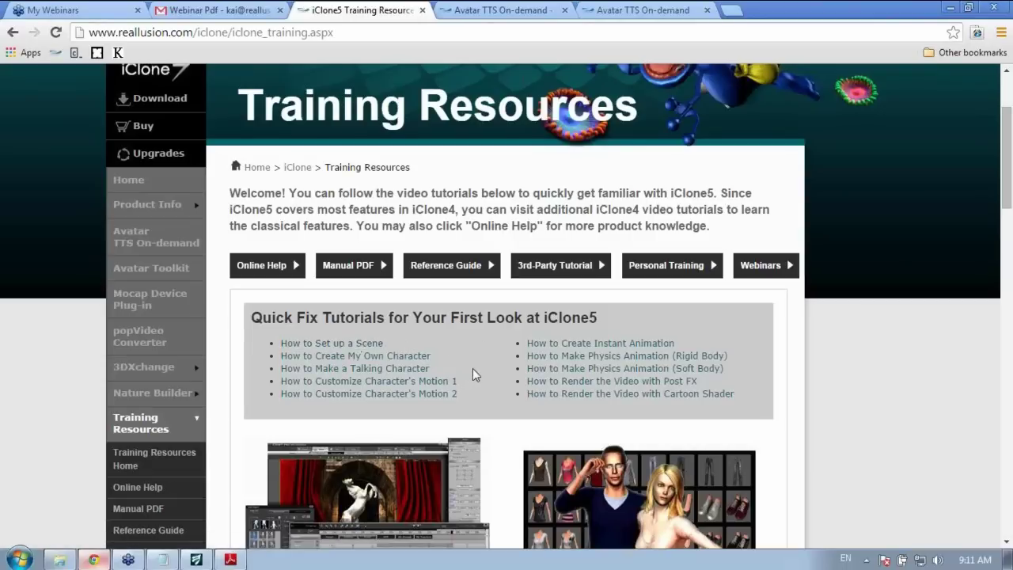
scroll(484, 359, down, 1)
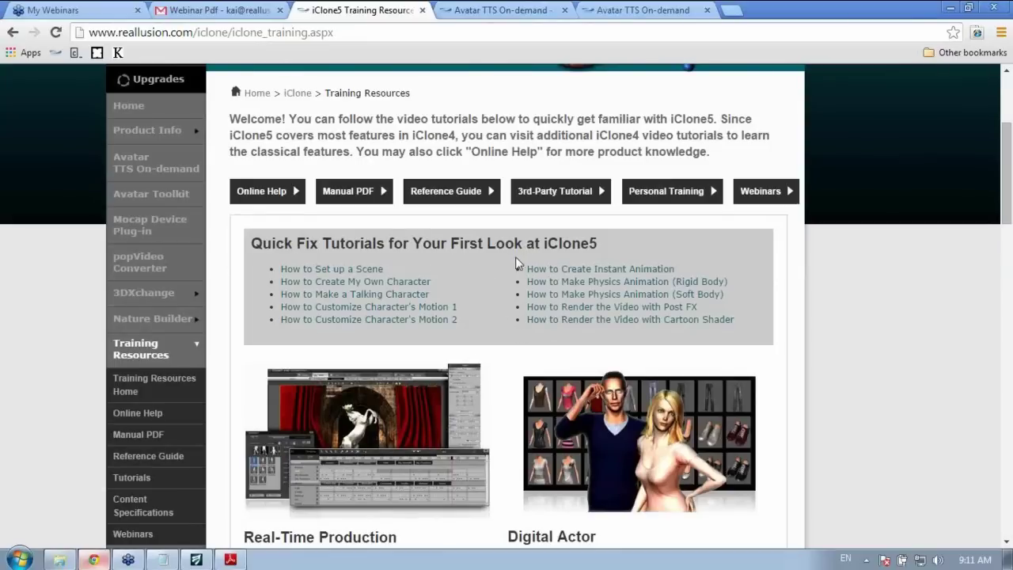
scroll(478, 302, down, 8)
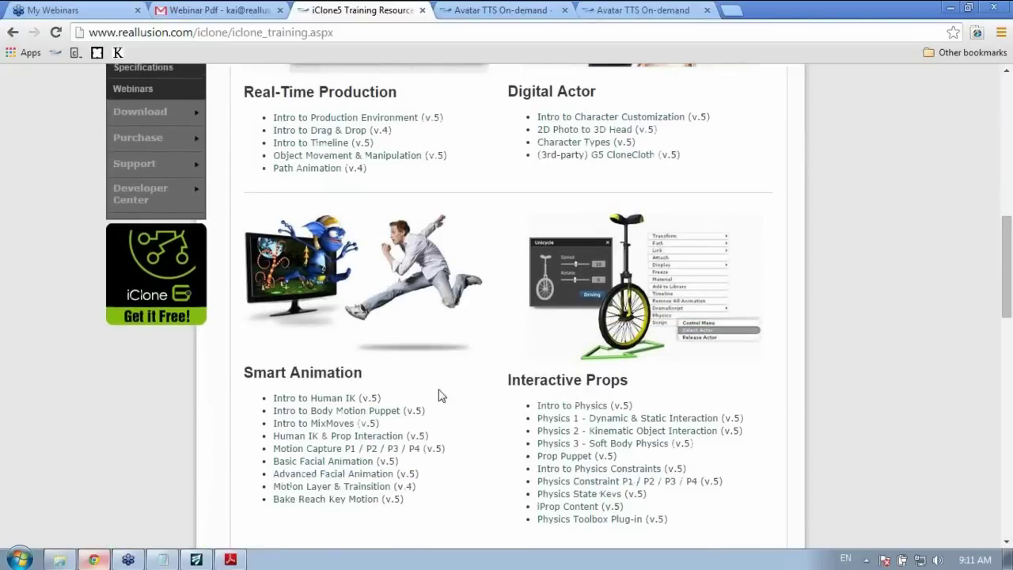
scroll(459, 401, down, 4)
scroll(457, 401, down, 3)
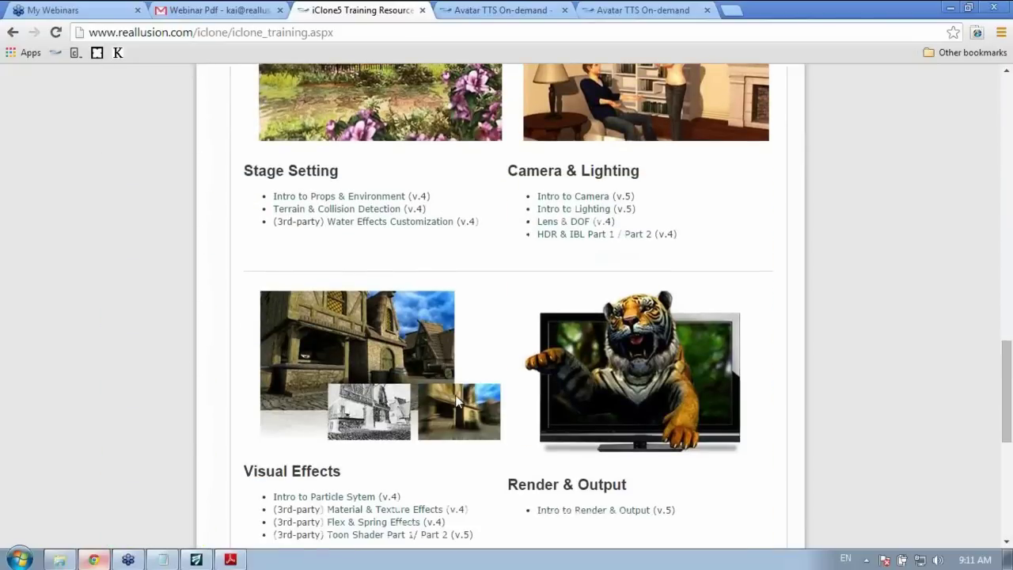
scroll(459, 400, down, 2)
scroll(464, 392, up, 1)
scroll(464, 391, up, 9)
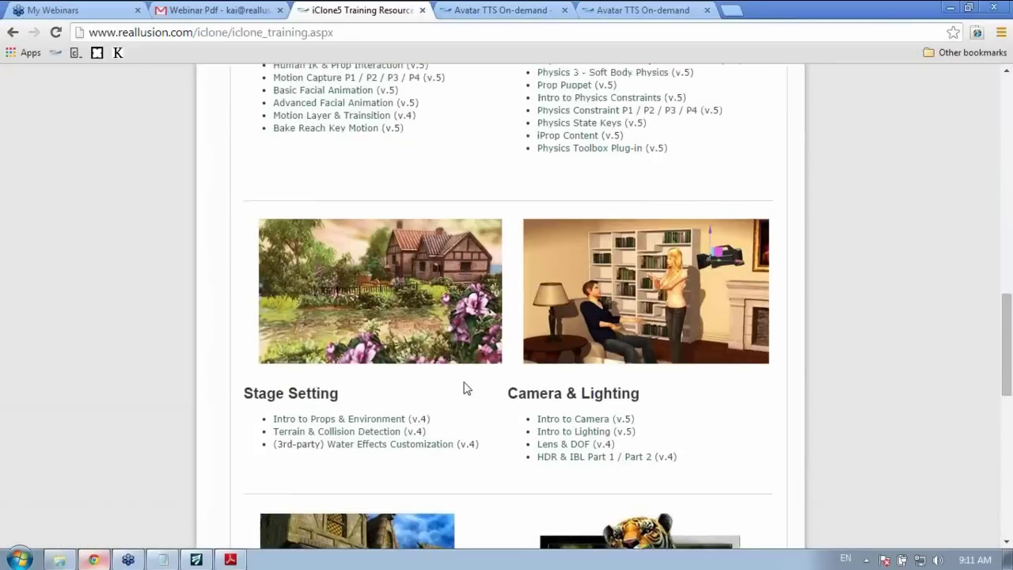
scroll(465, 378, up, 3)
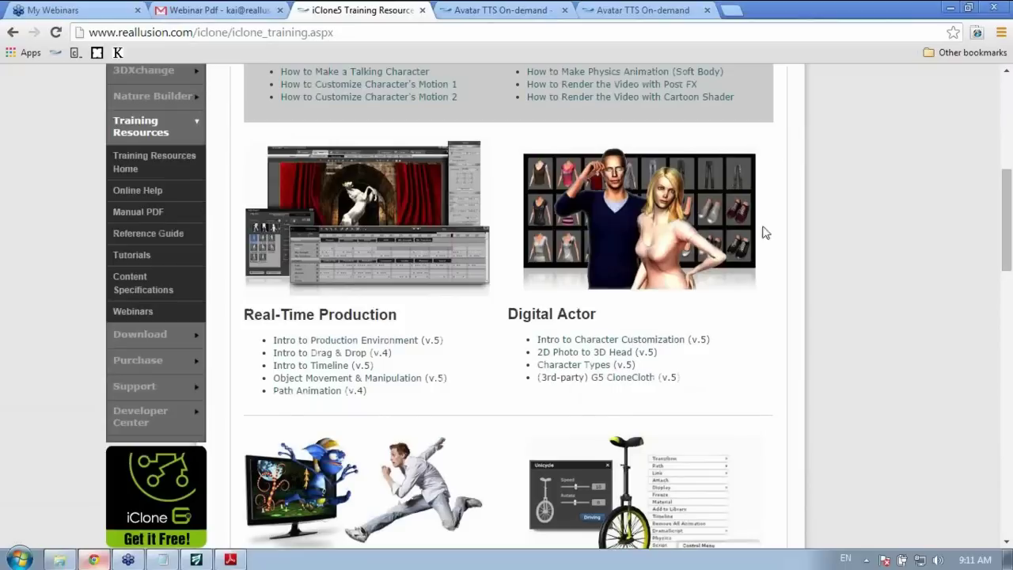